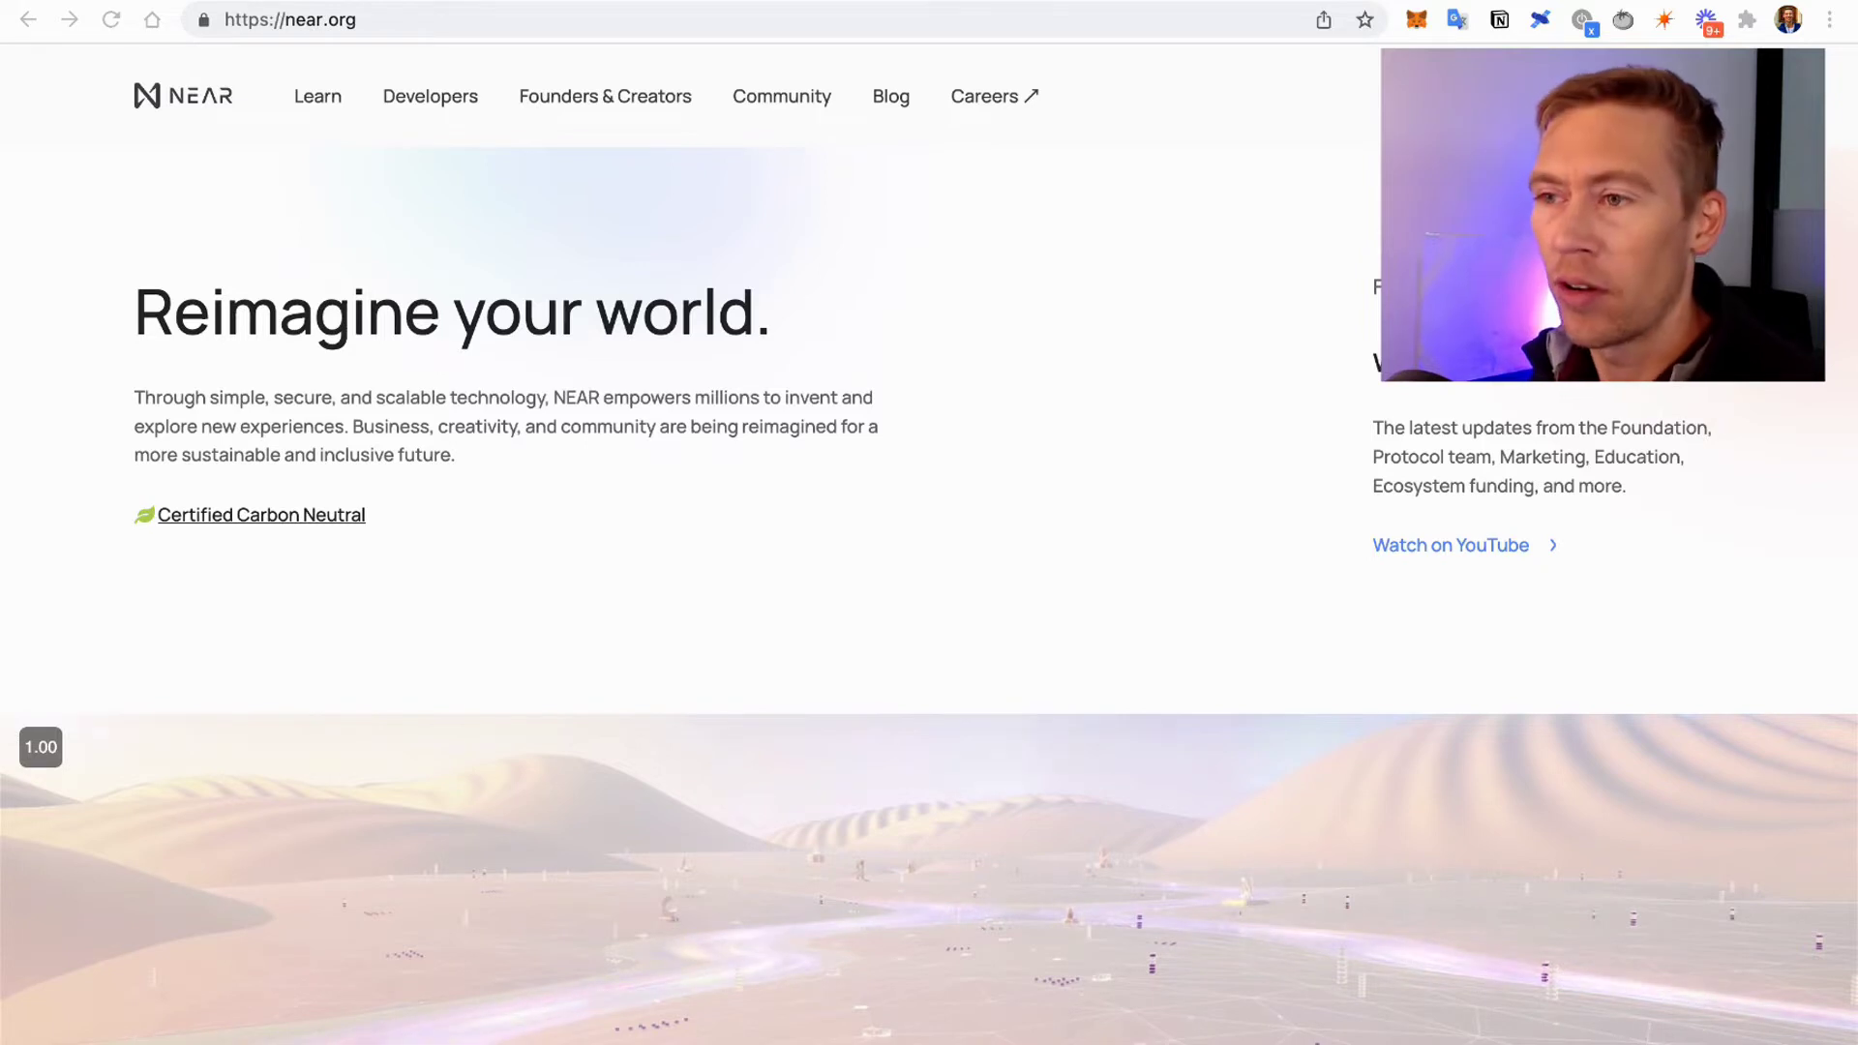
scroll(929, 581, "down", 5)
scroll(928, 580, "down", 5)
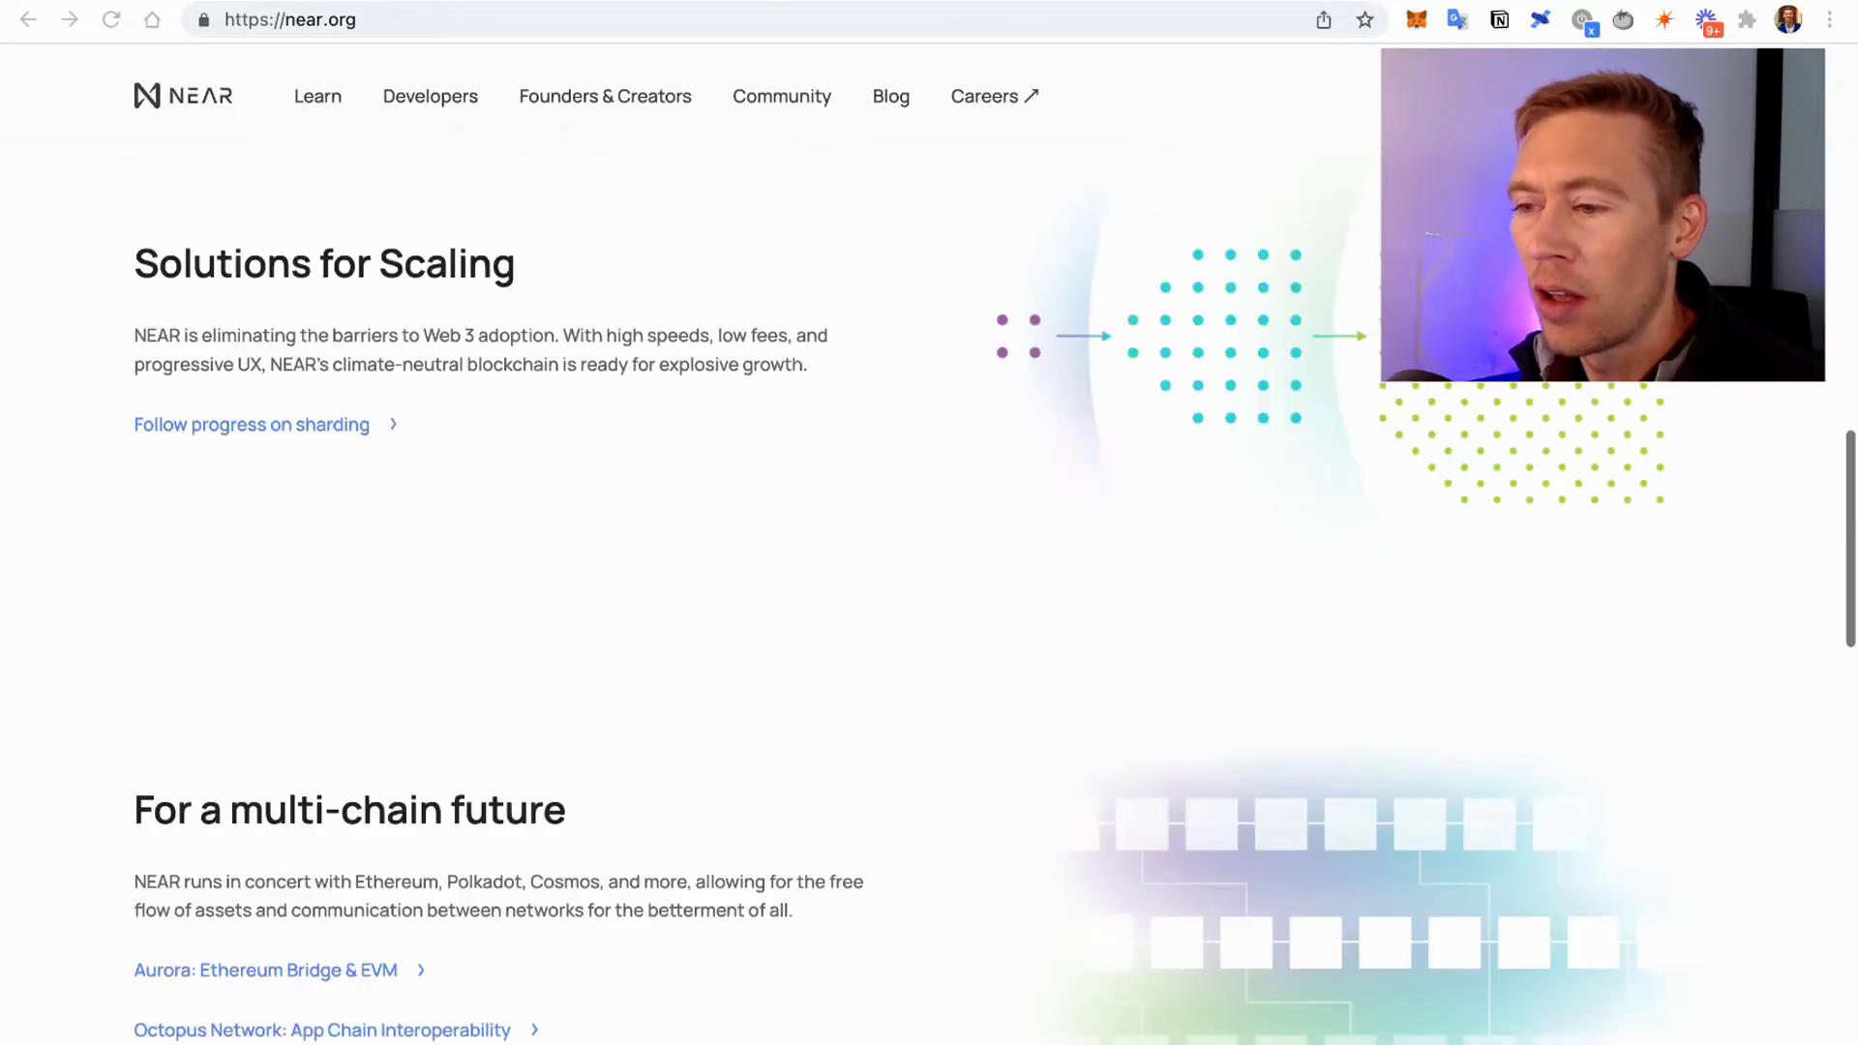
scroll(930, 581, "down", 5)
scroll(928, 581, "down", 5)
scroll(929, 581, "down", 5)
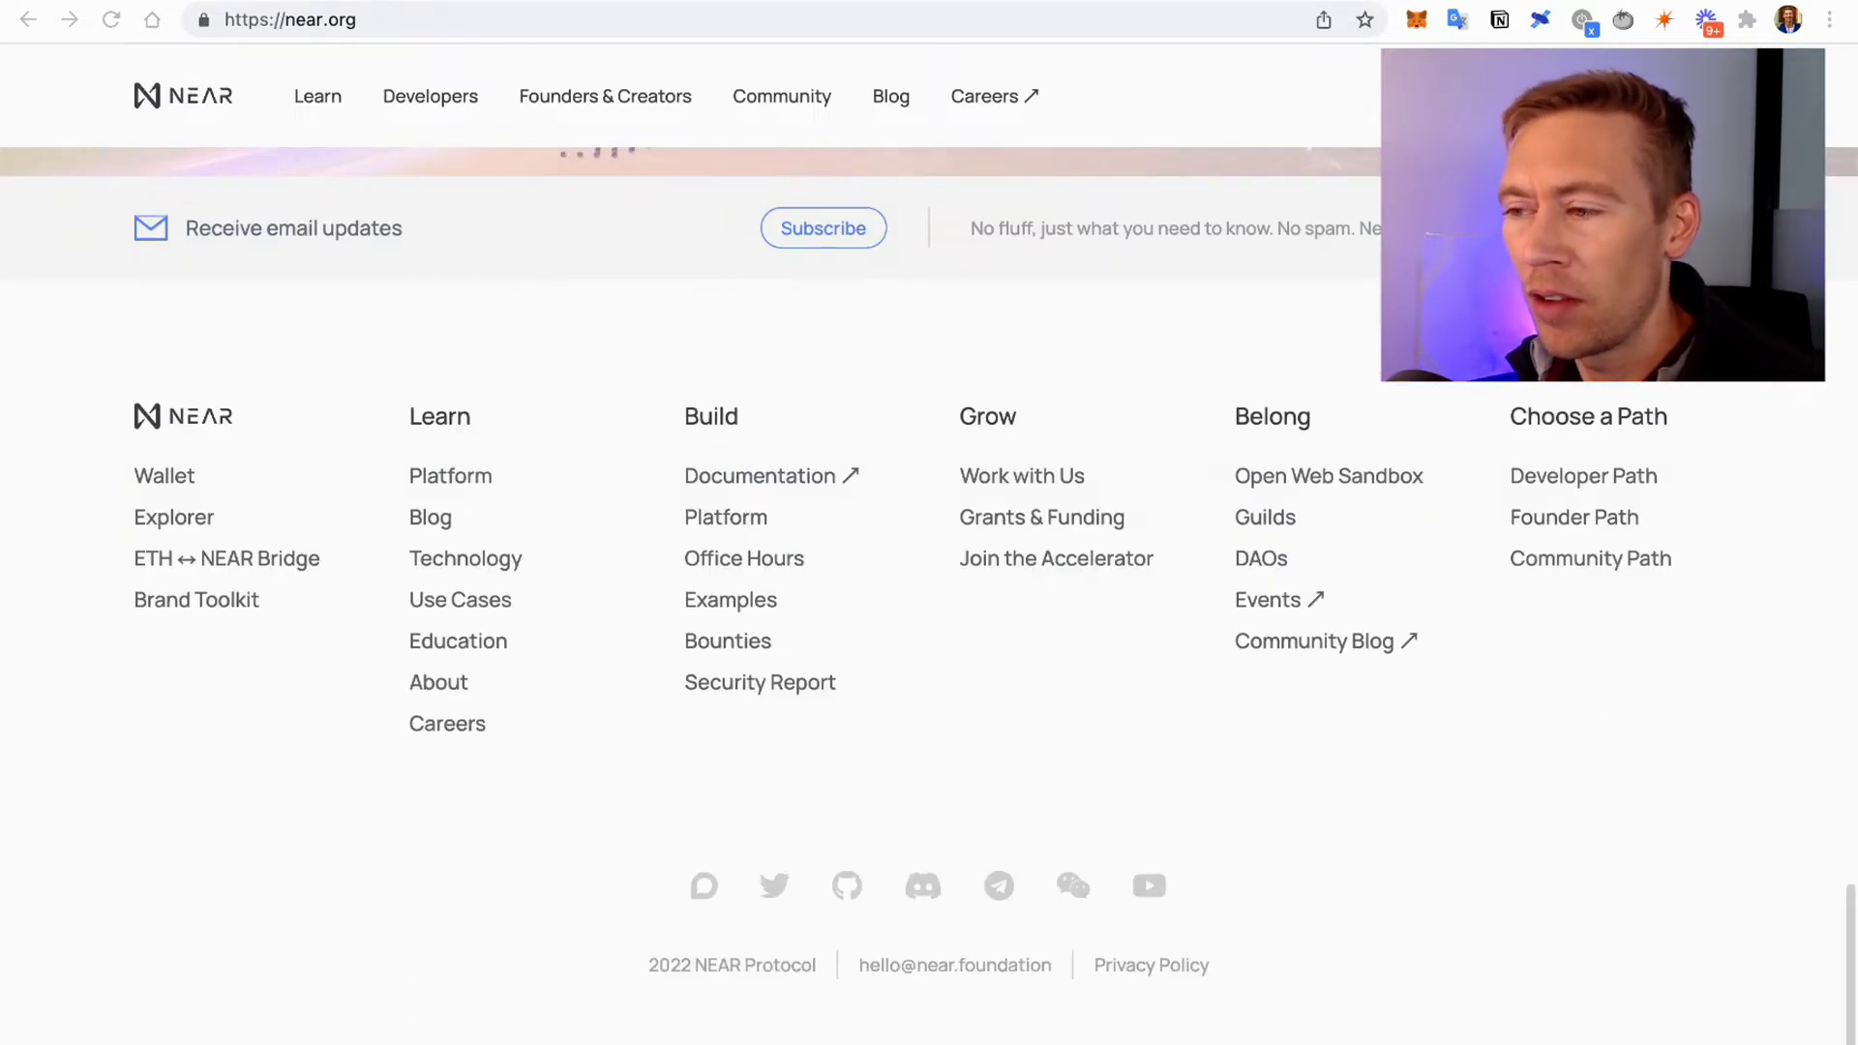
scroll(929, 582, "up", 1)
scroll(929, 580, "up", 2)
scroll(928, 581, "up", 5)
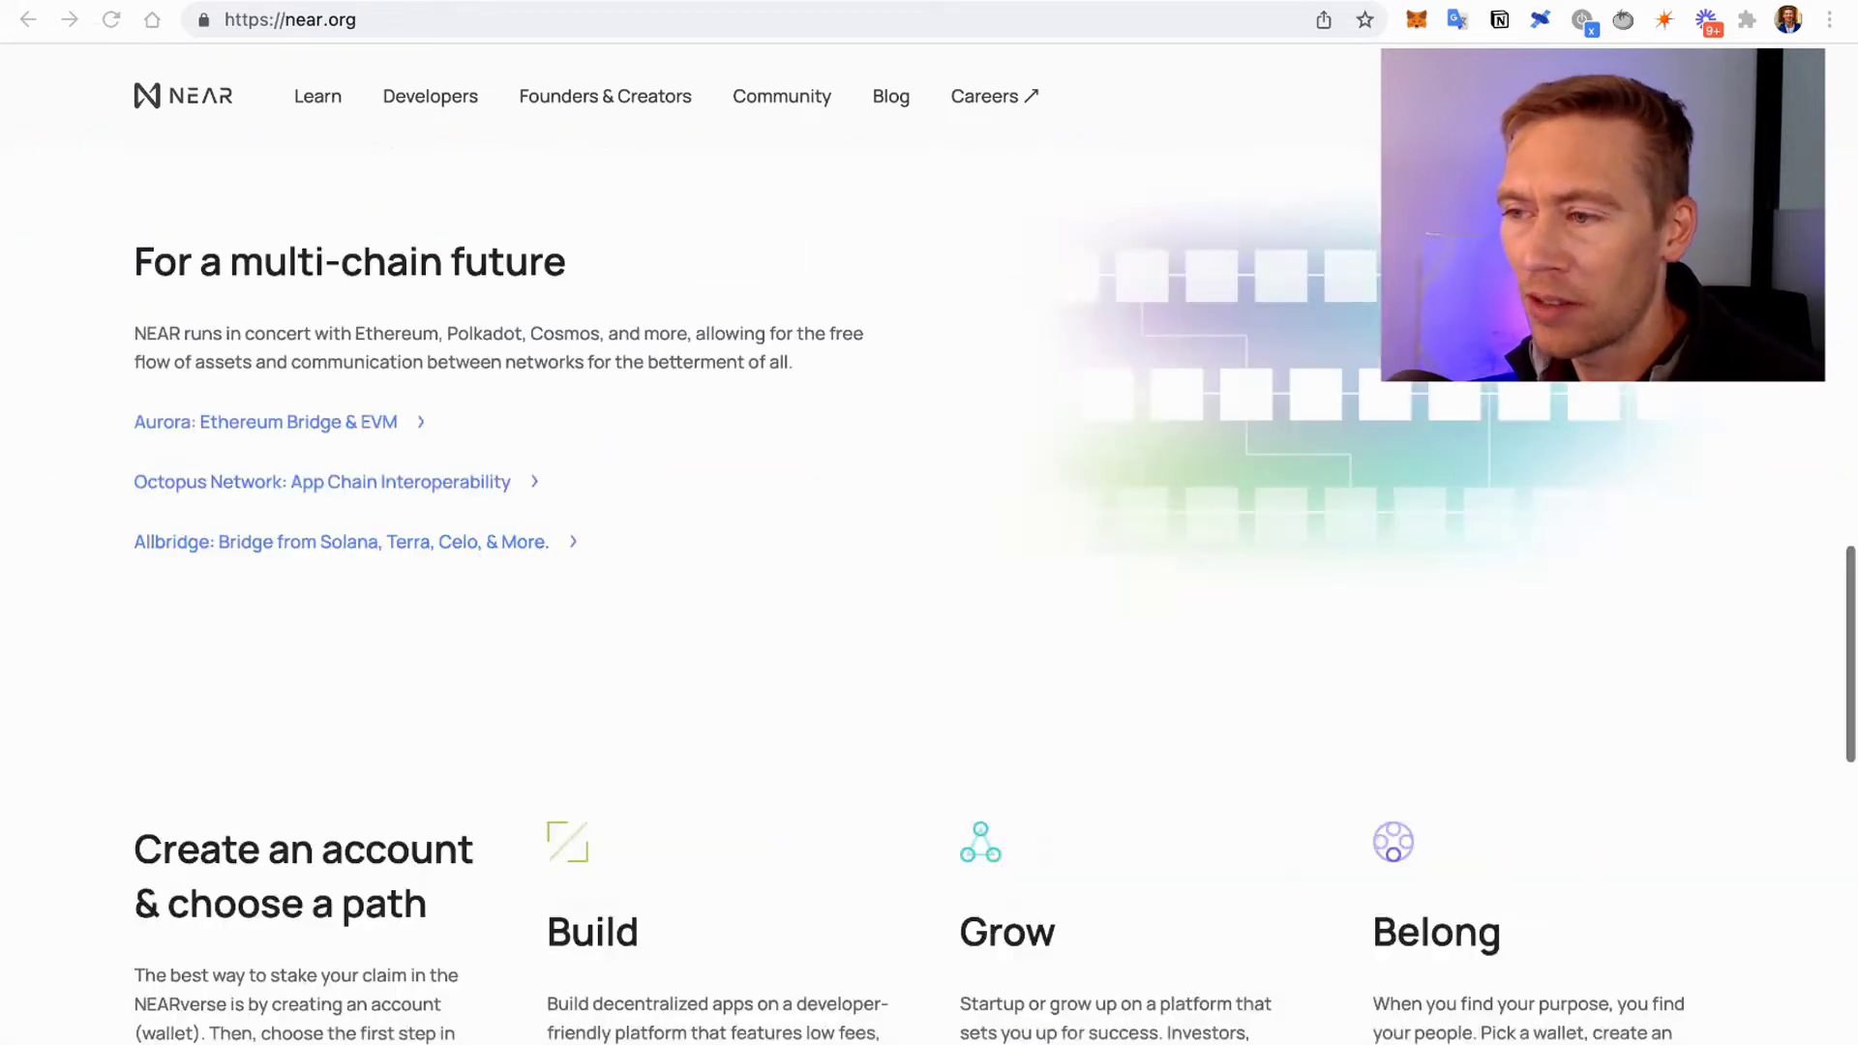
scroll(929, 581, "up", 5)
scroll(928, 581, "up", 5)
scroll(928, 581, "up", 2)
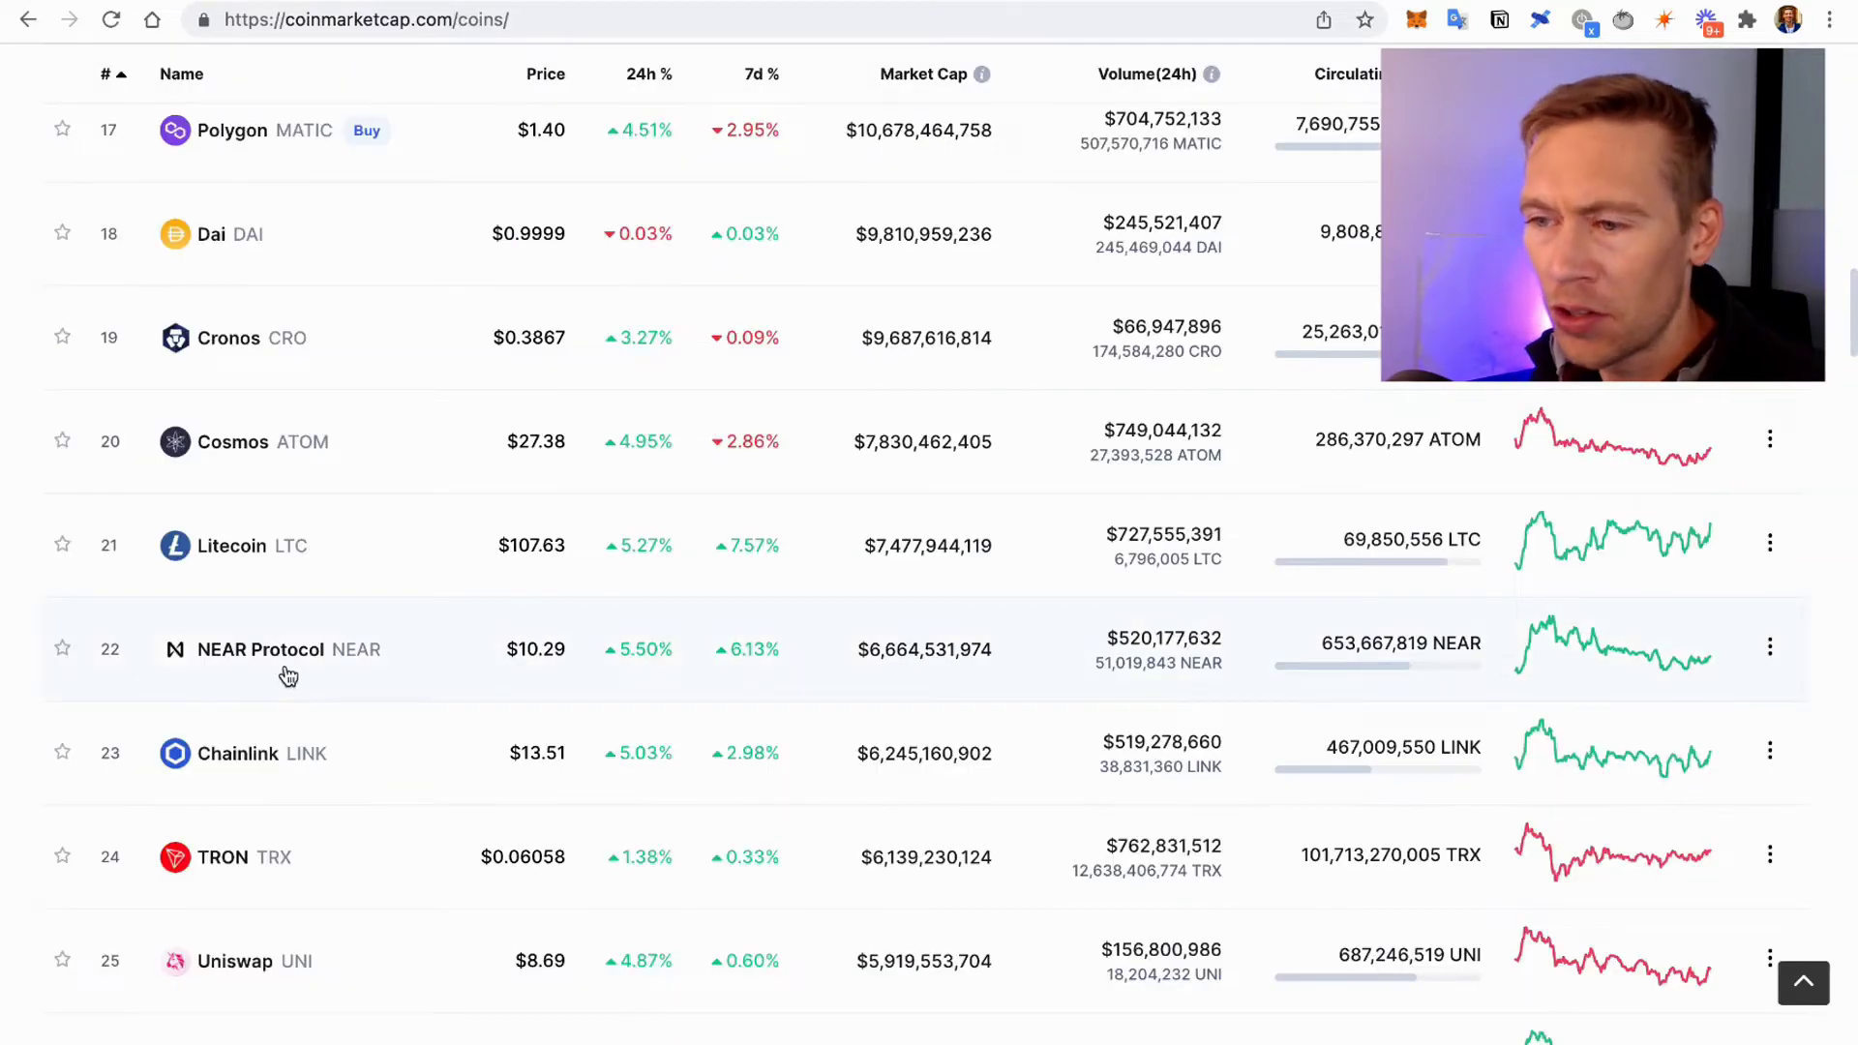
scroll(289, 683, "down", 1)
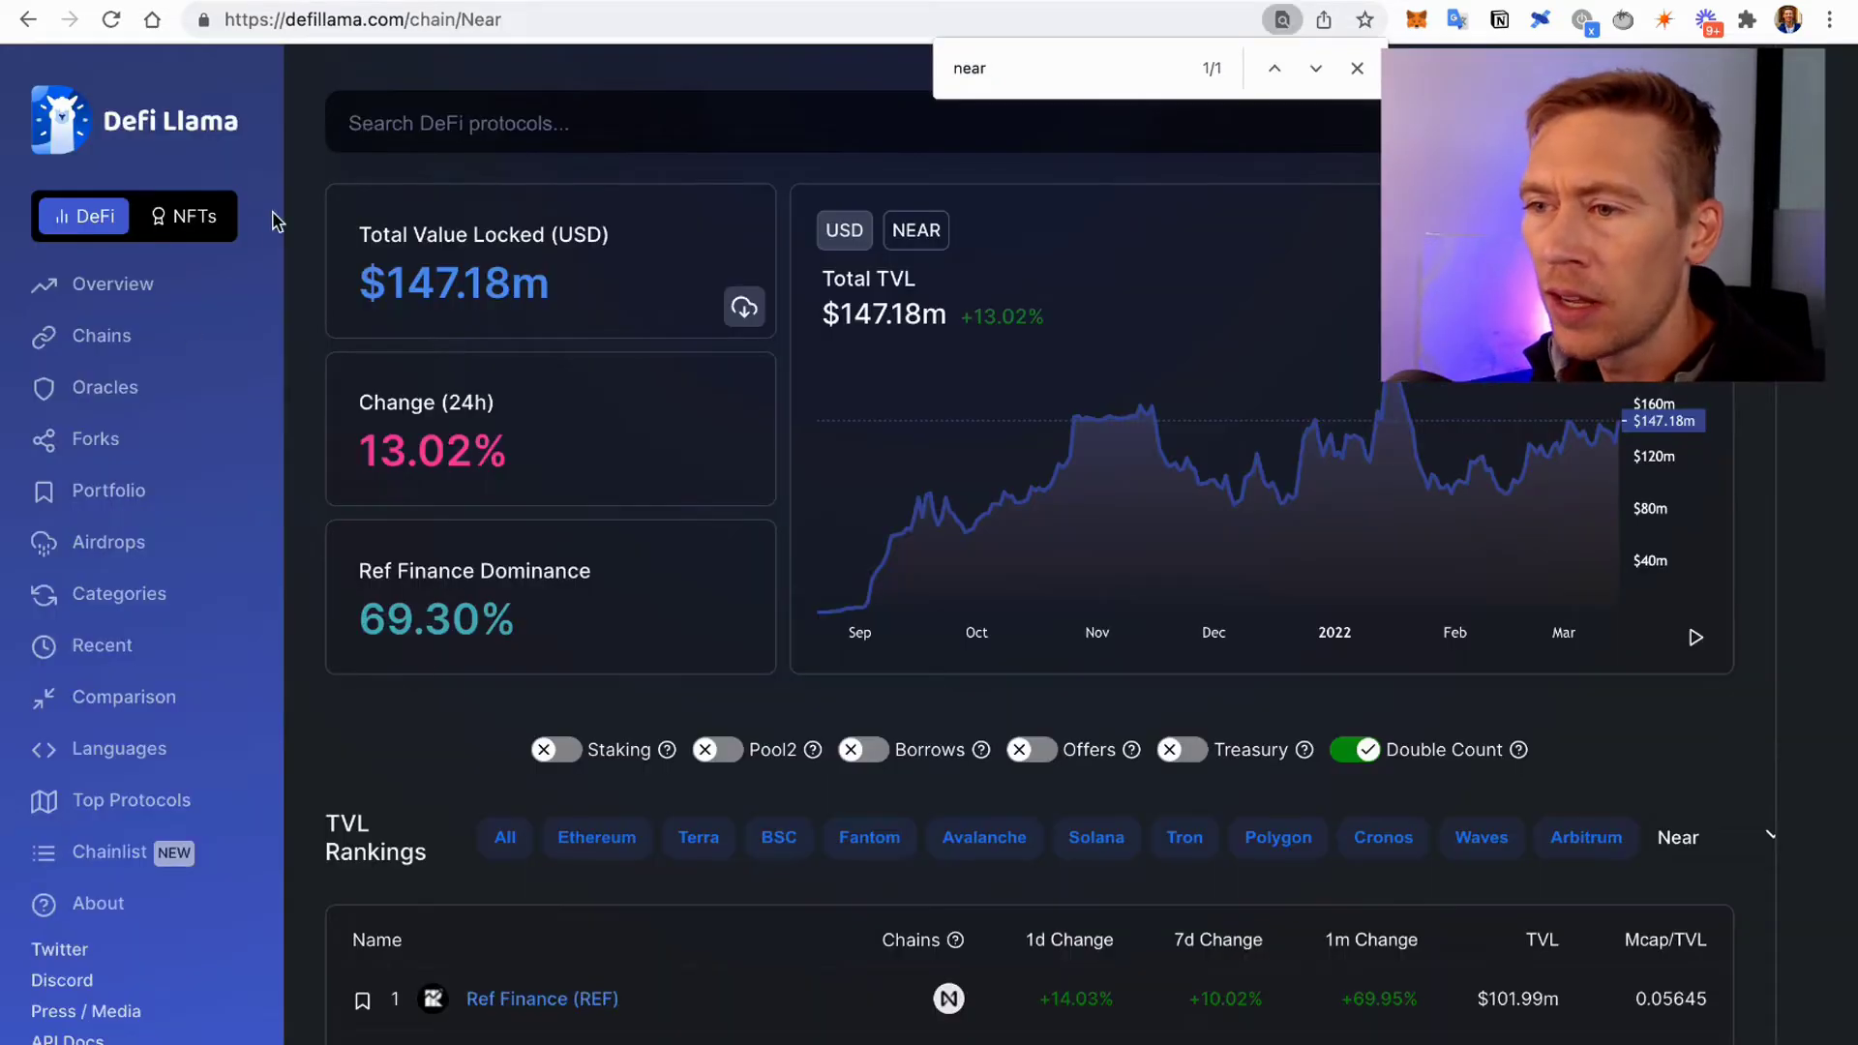
scroll(663, 771, "down", 3)
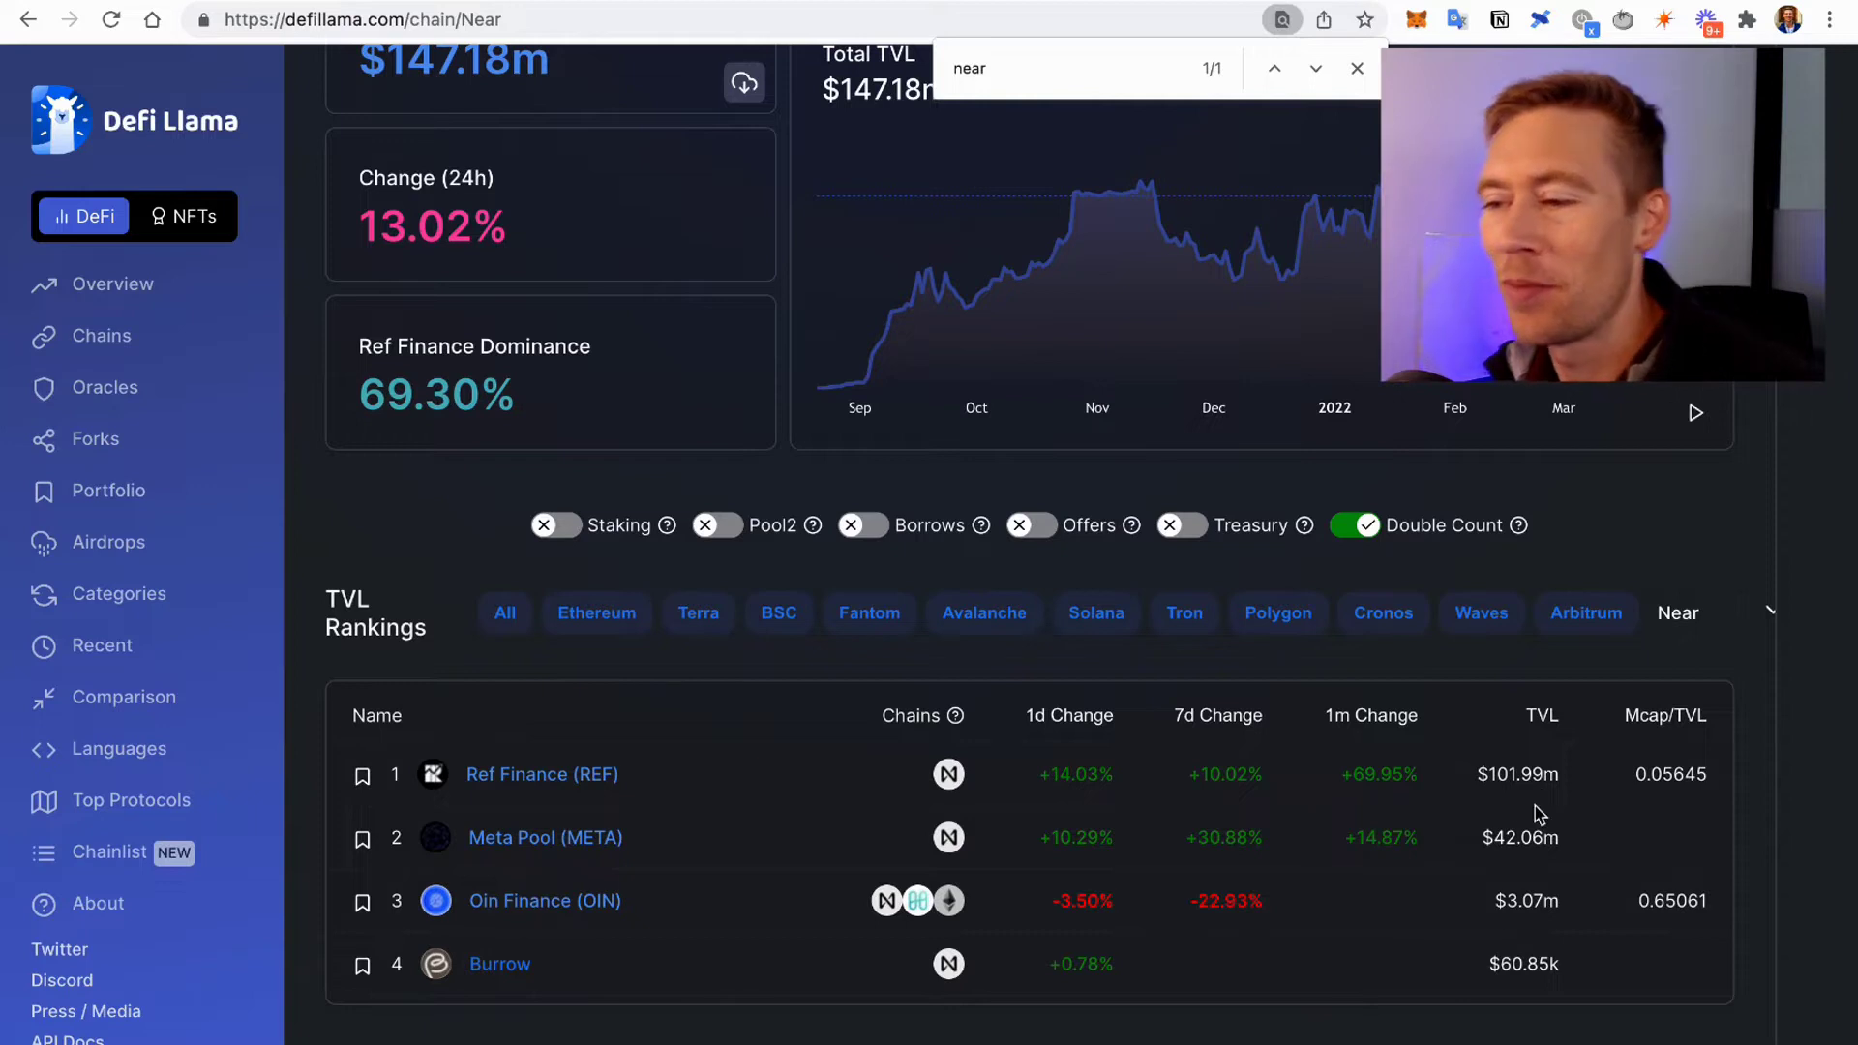
scroll(610, 519, "up", 3)
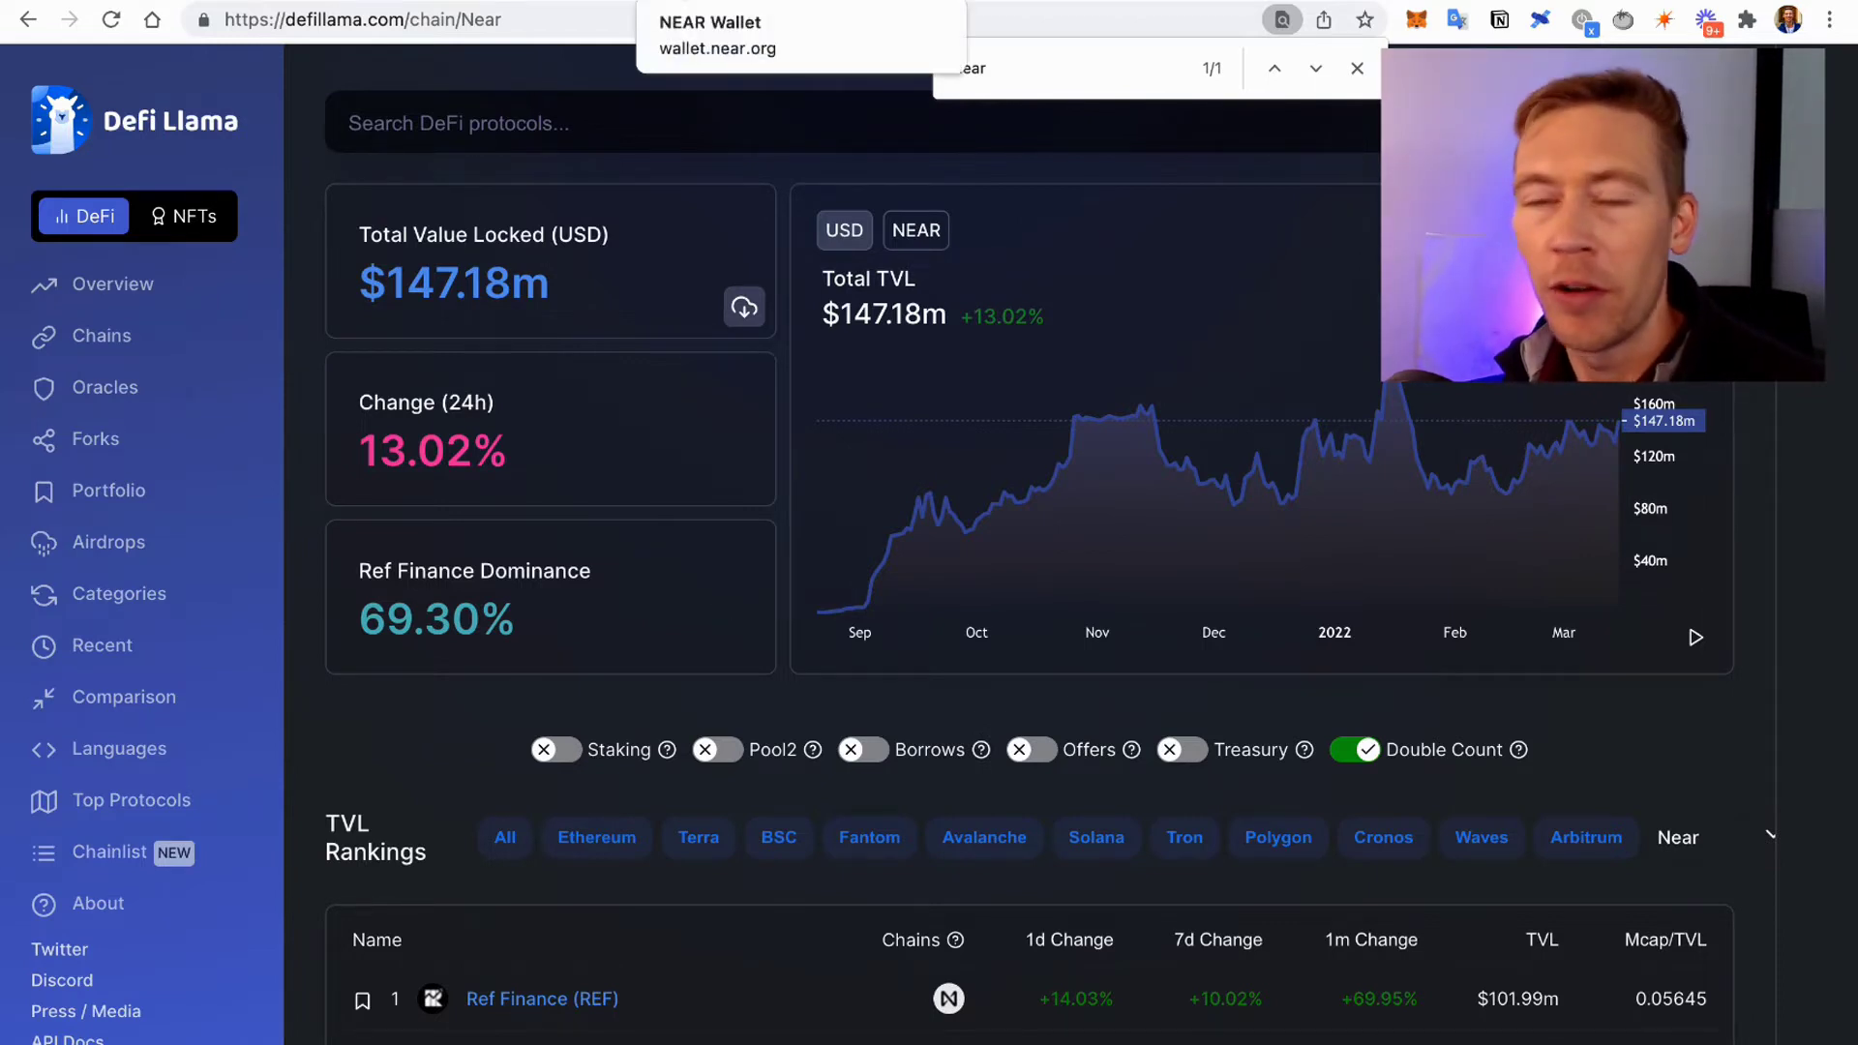
- Begin creating a new NEAR Wallet account and review the intro text about the wallet and NEAR apps
left_click(725, 0)
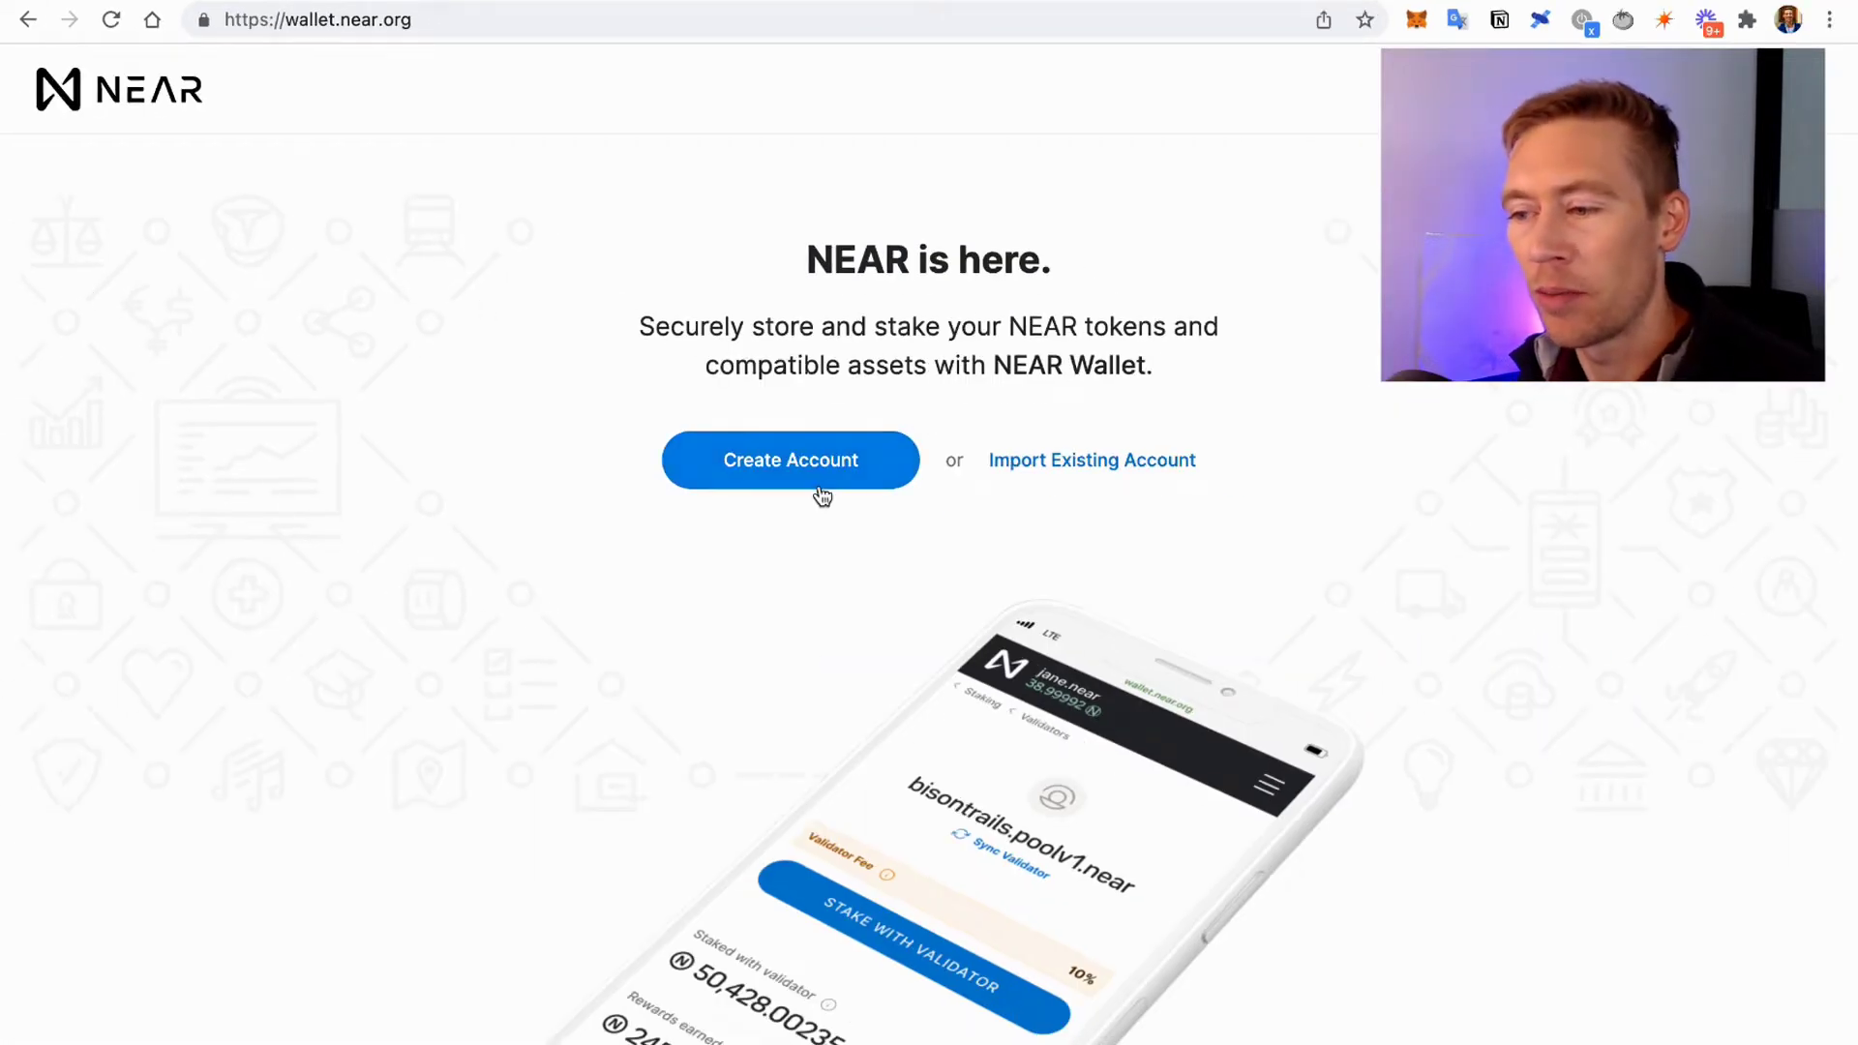
left_click(746, 476)
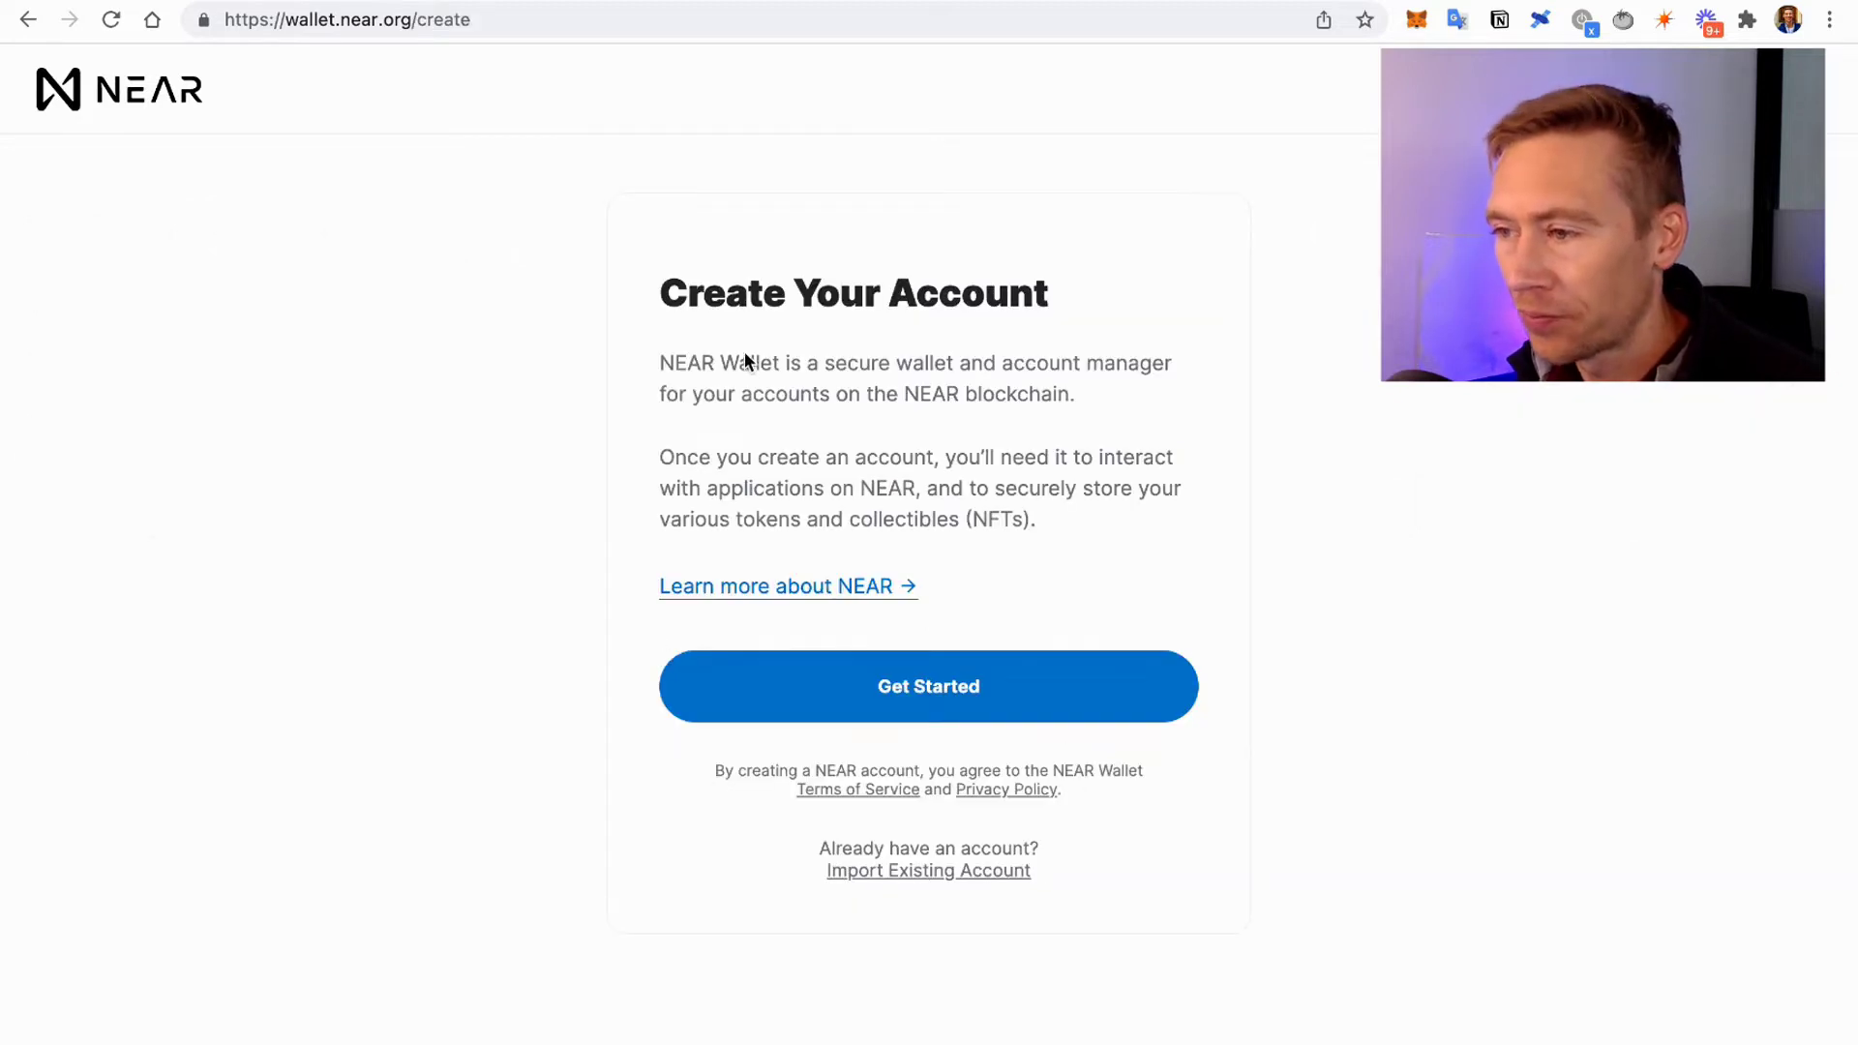
left_click_drag(726, 362, 932, 360)
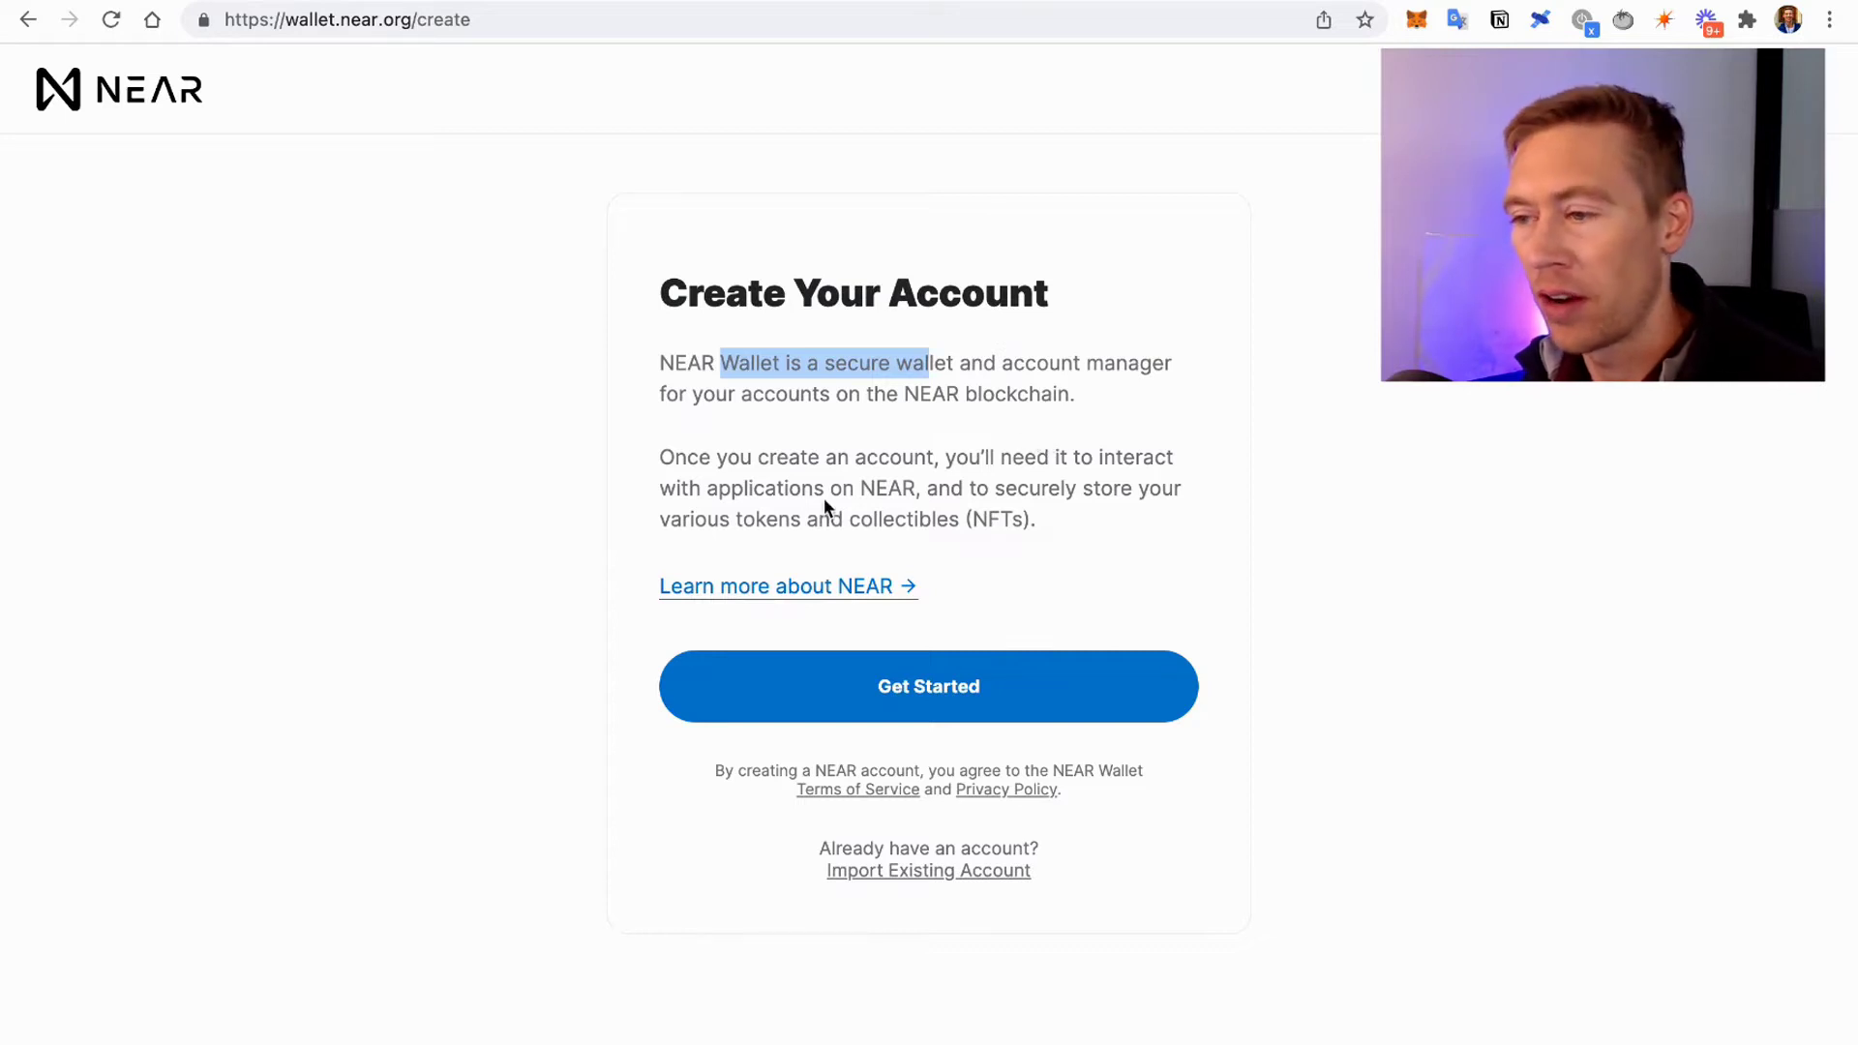
left_click_drag(823, 457, 951, 490)
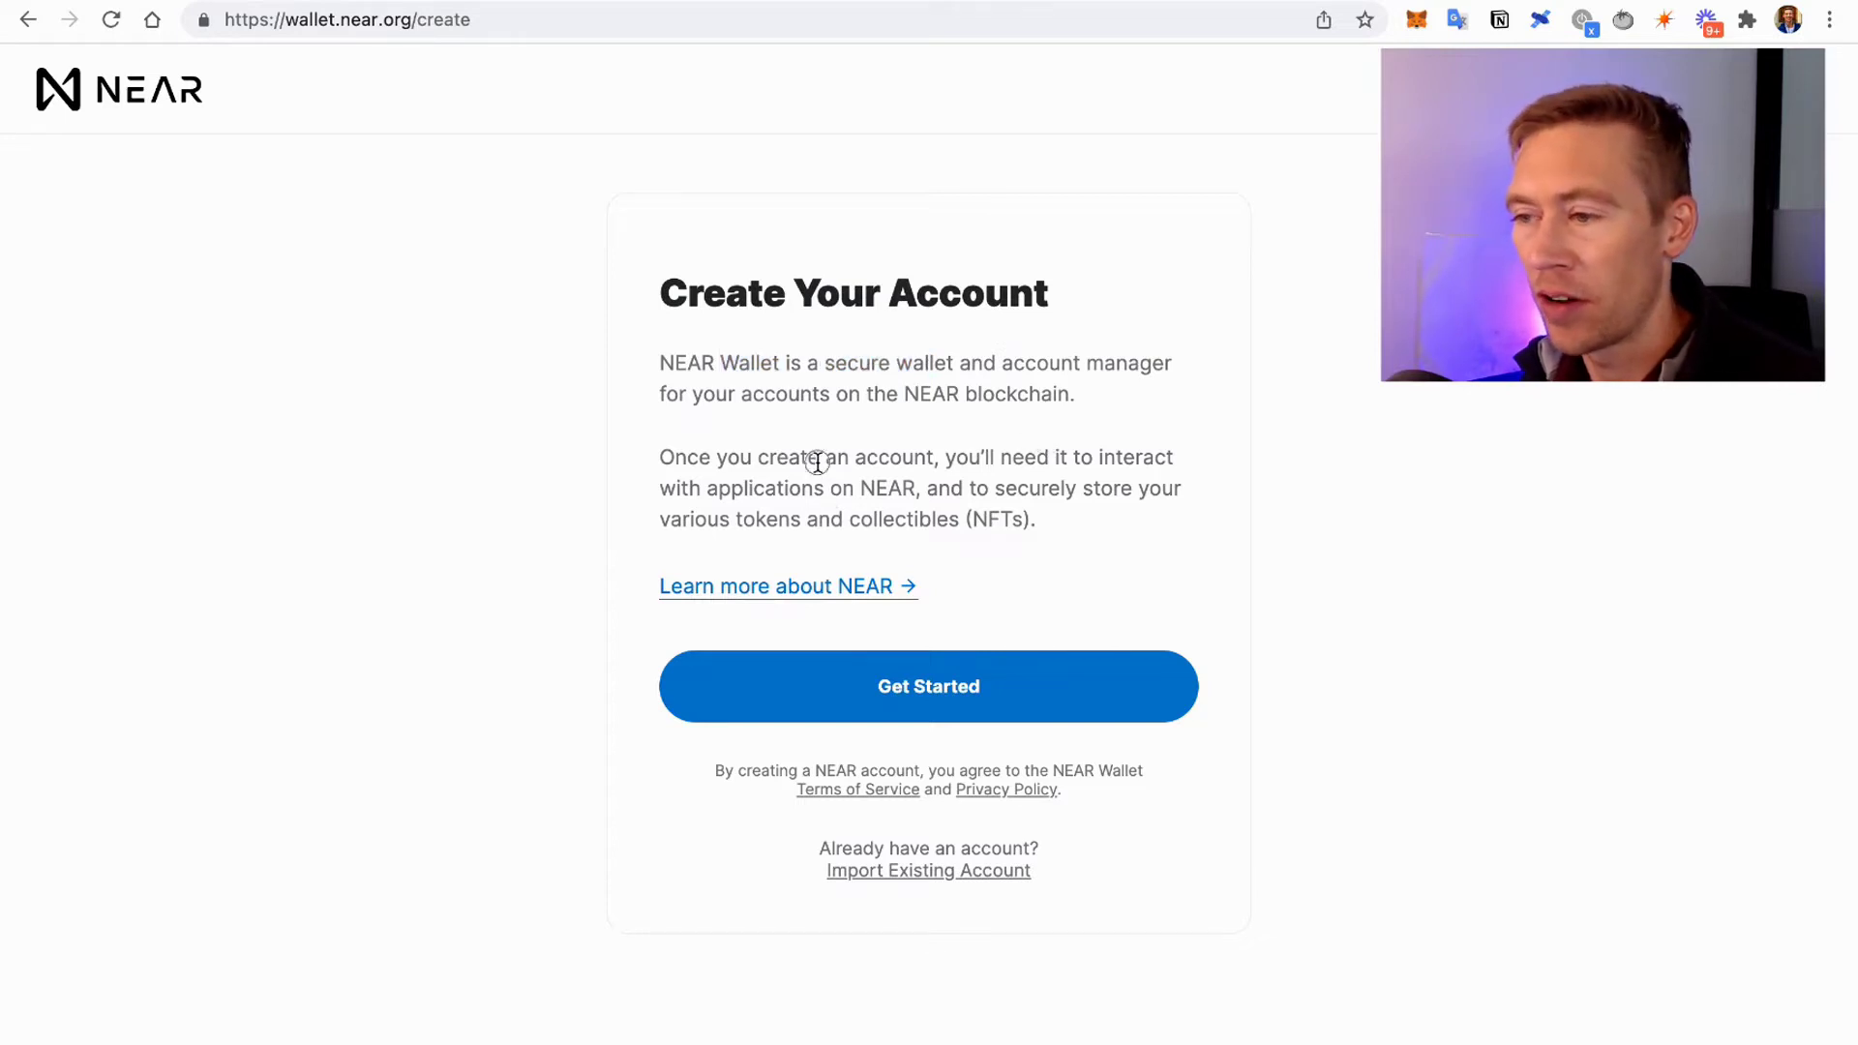
left_click(867, 585)
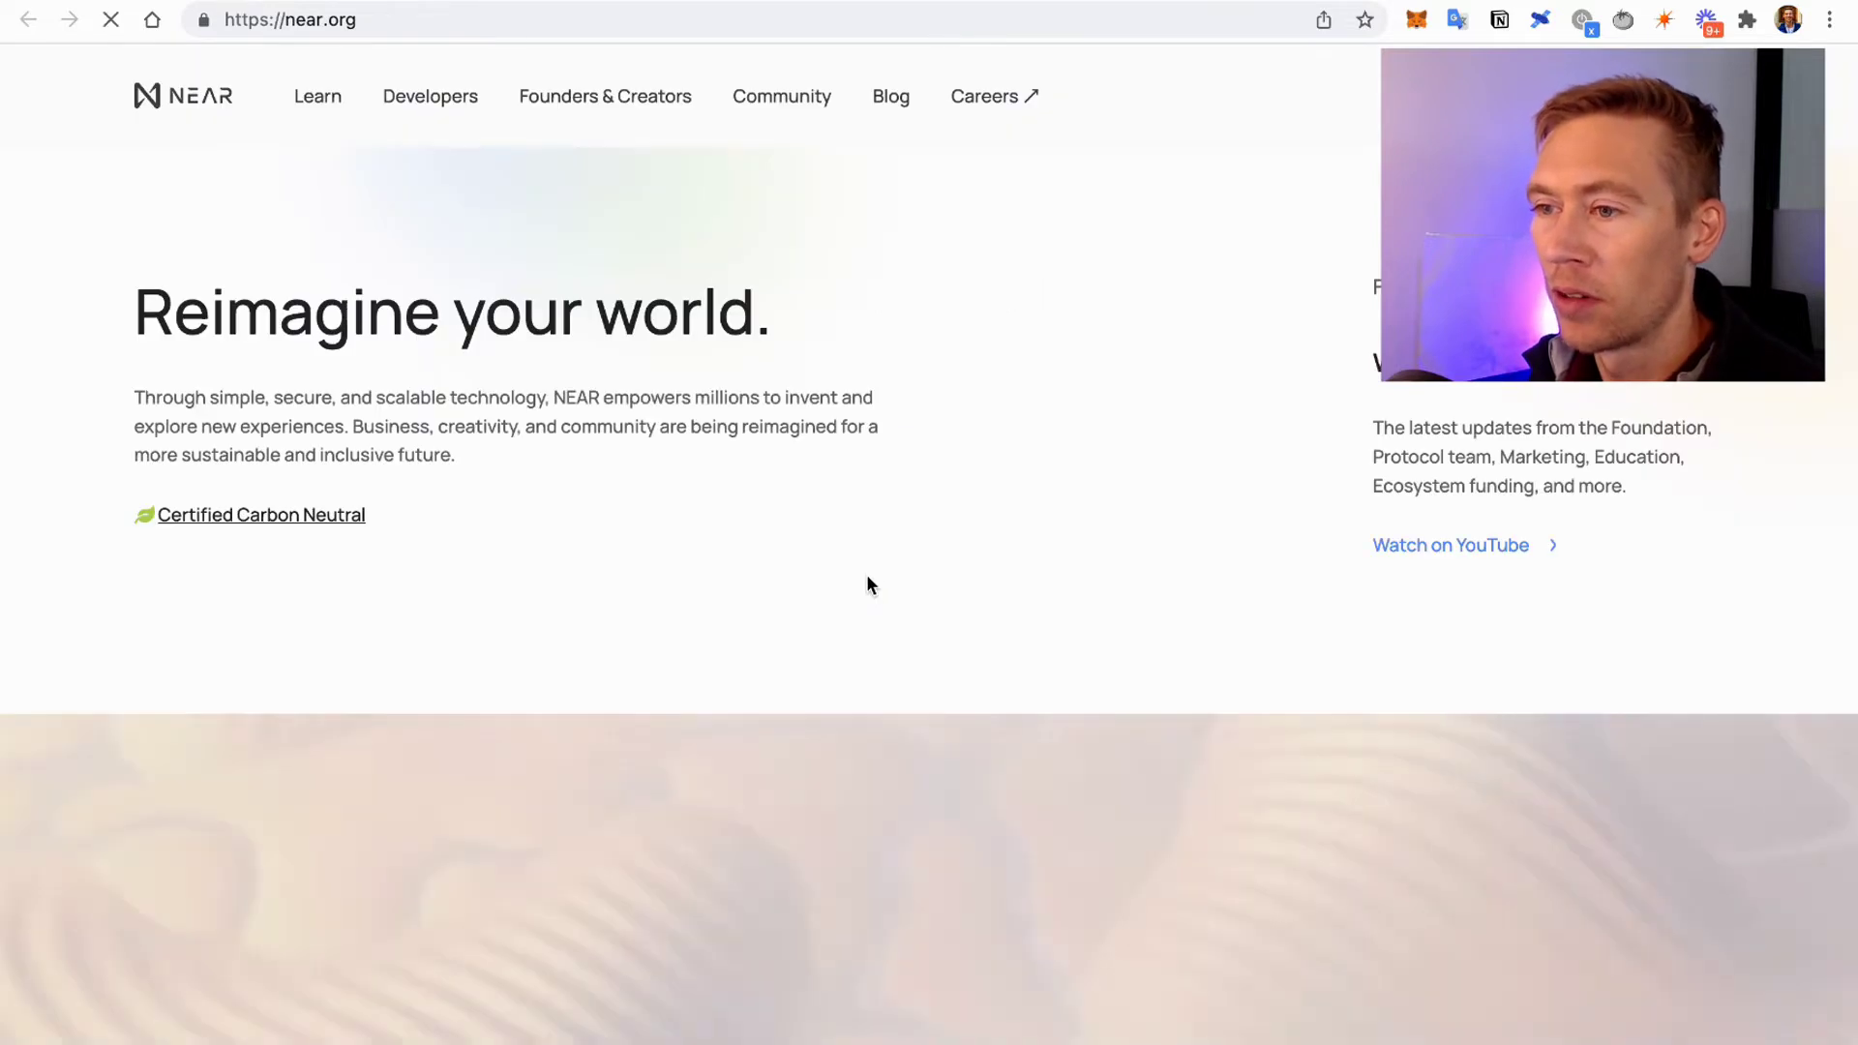
key("ctrl+w")
left_click(874, 673)
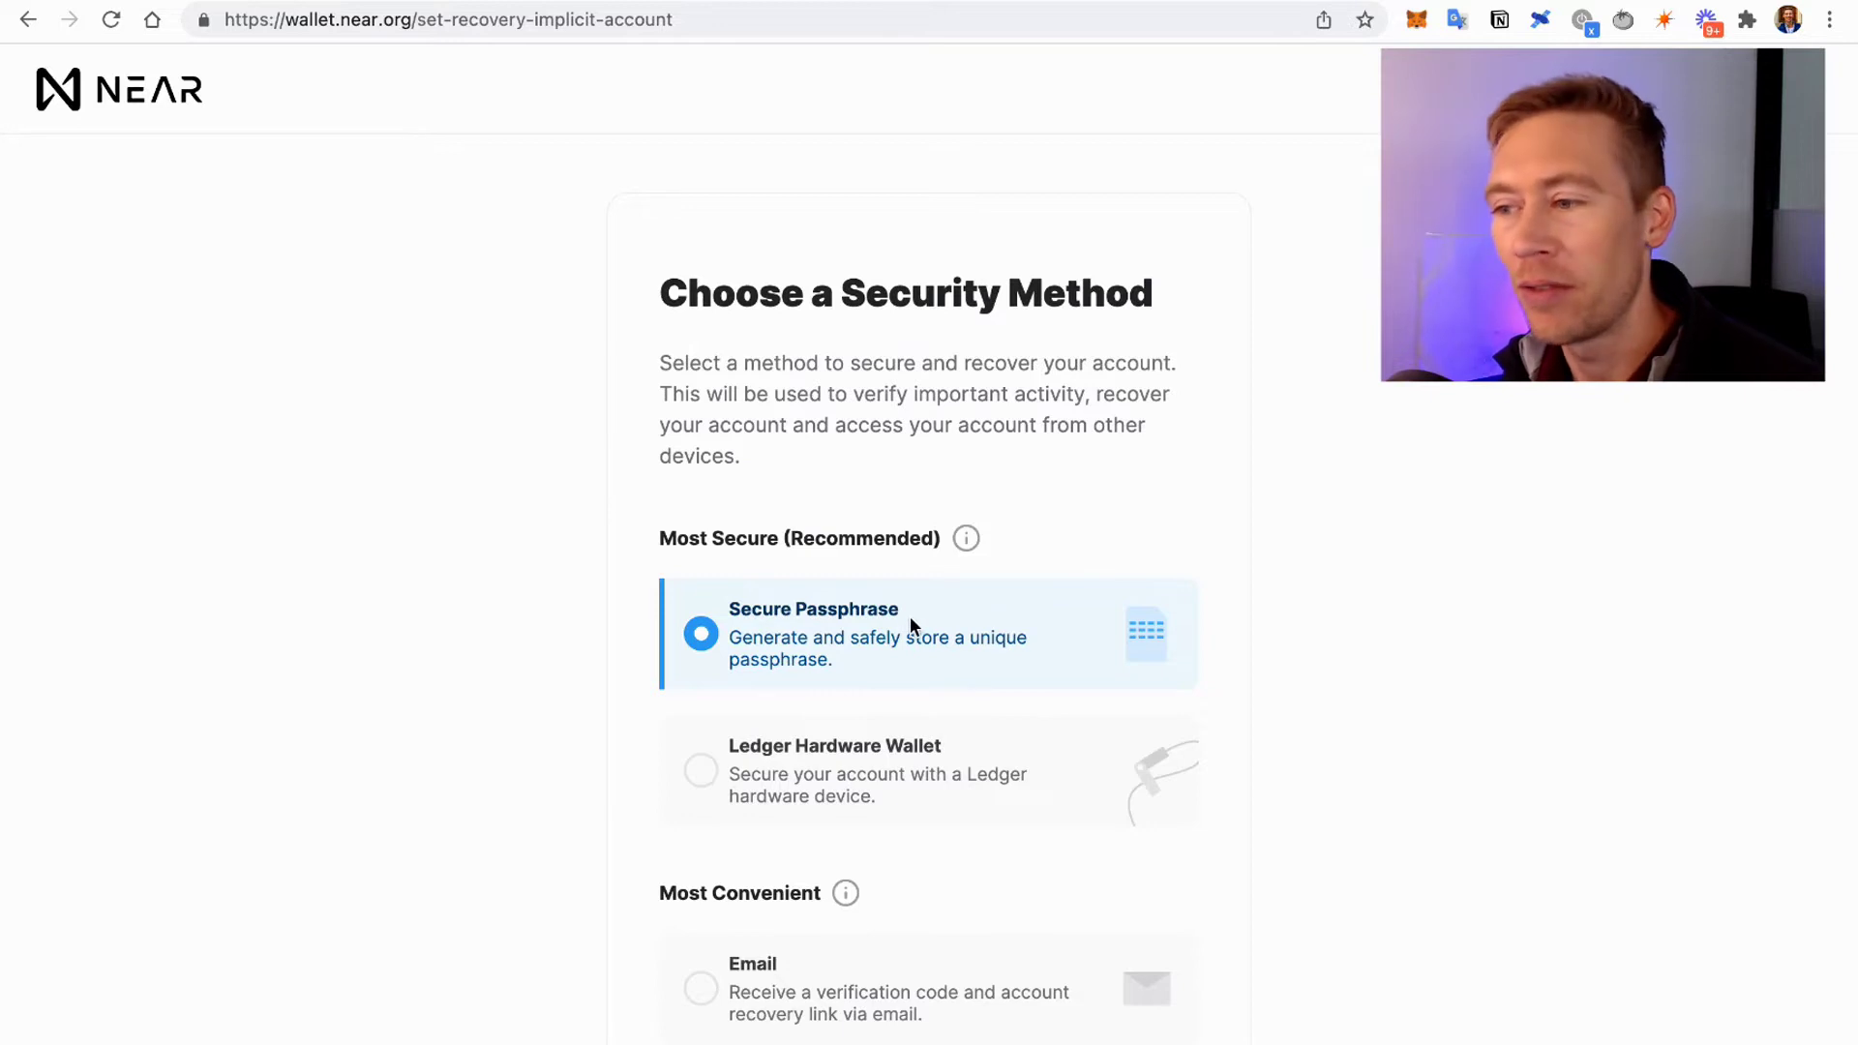
scroll(824, 770, "down", 3)
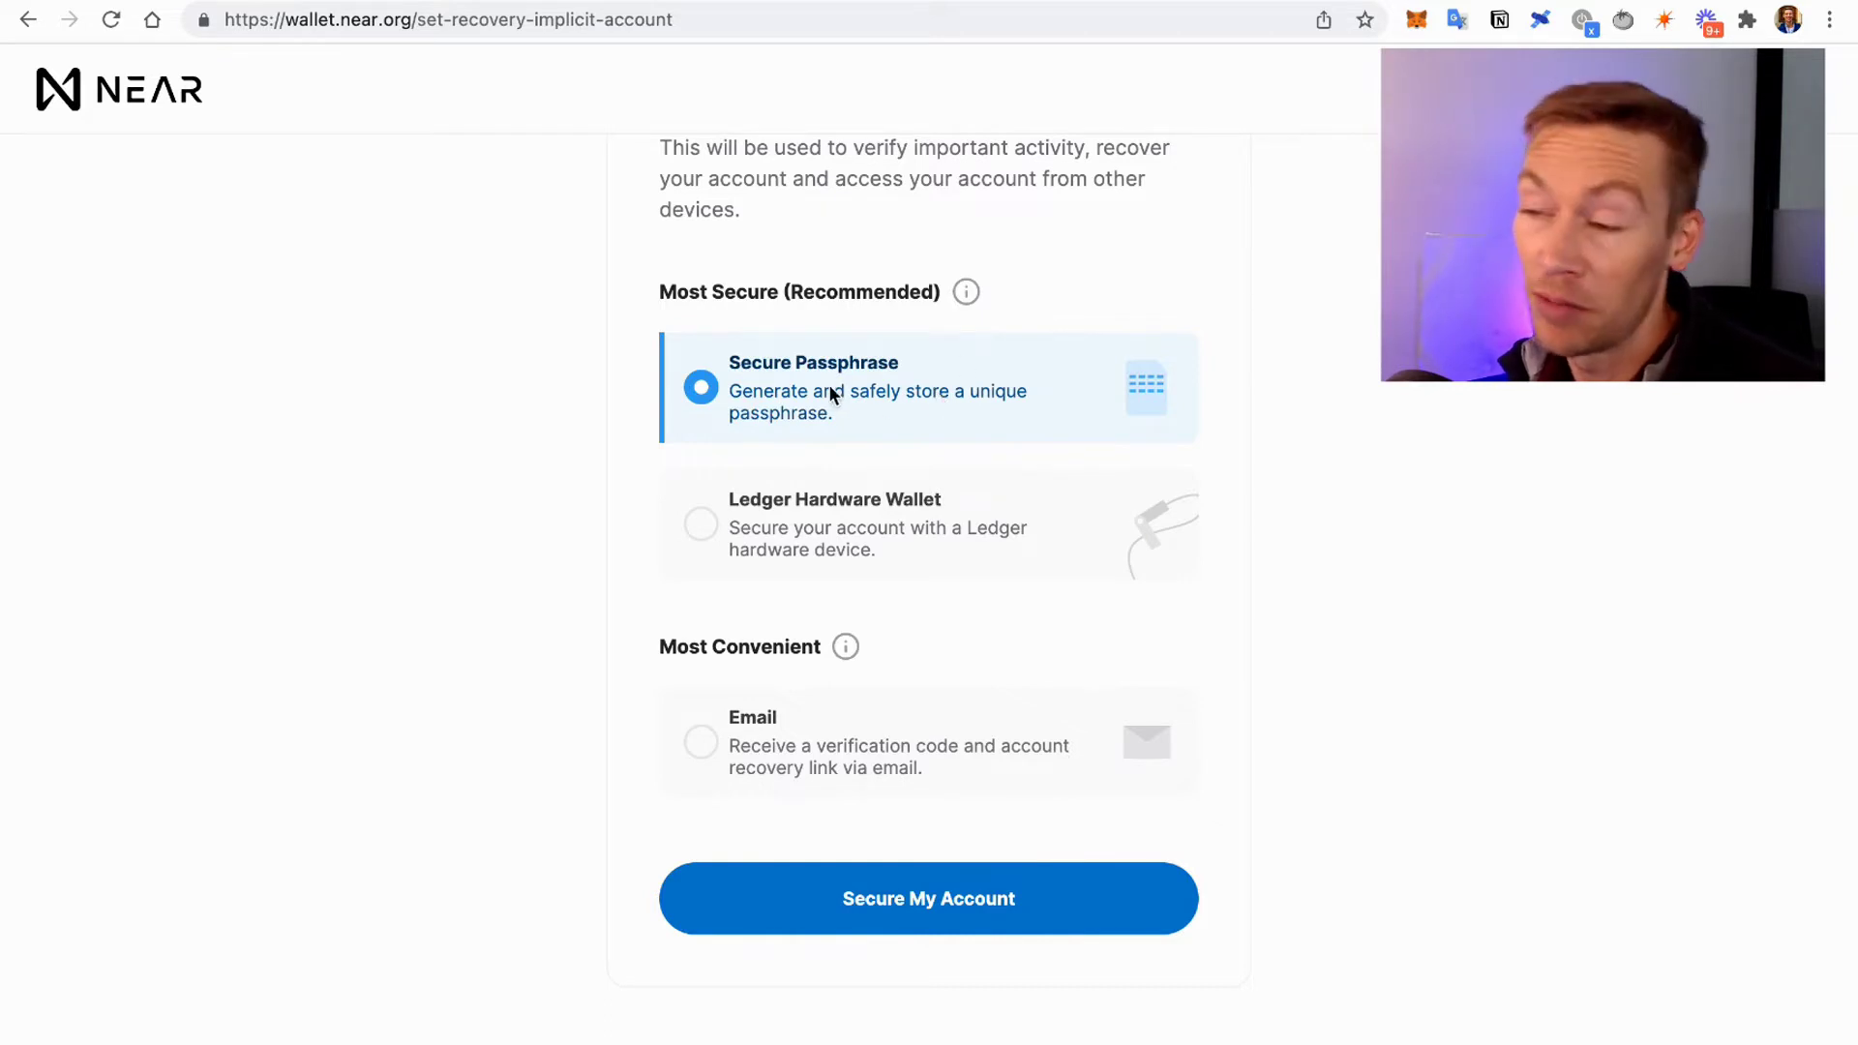
- Choose Secure My Account, copy the twelve-word passphrase into the address bar as a reminder, and continue
left_click(1000, 909)
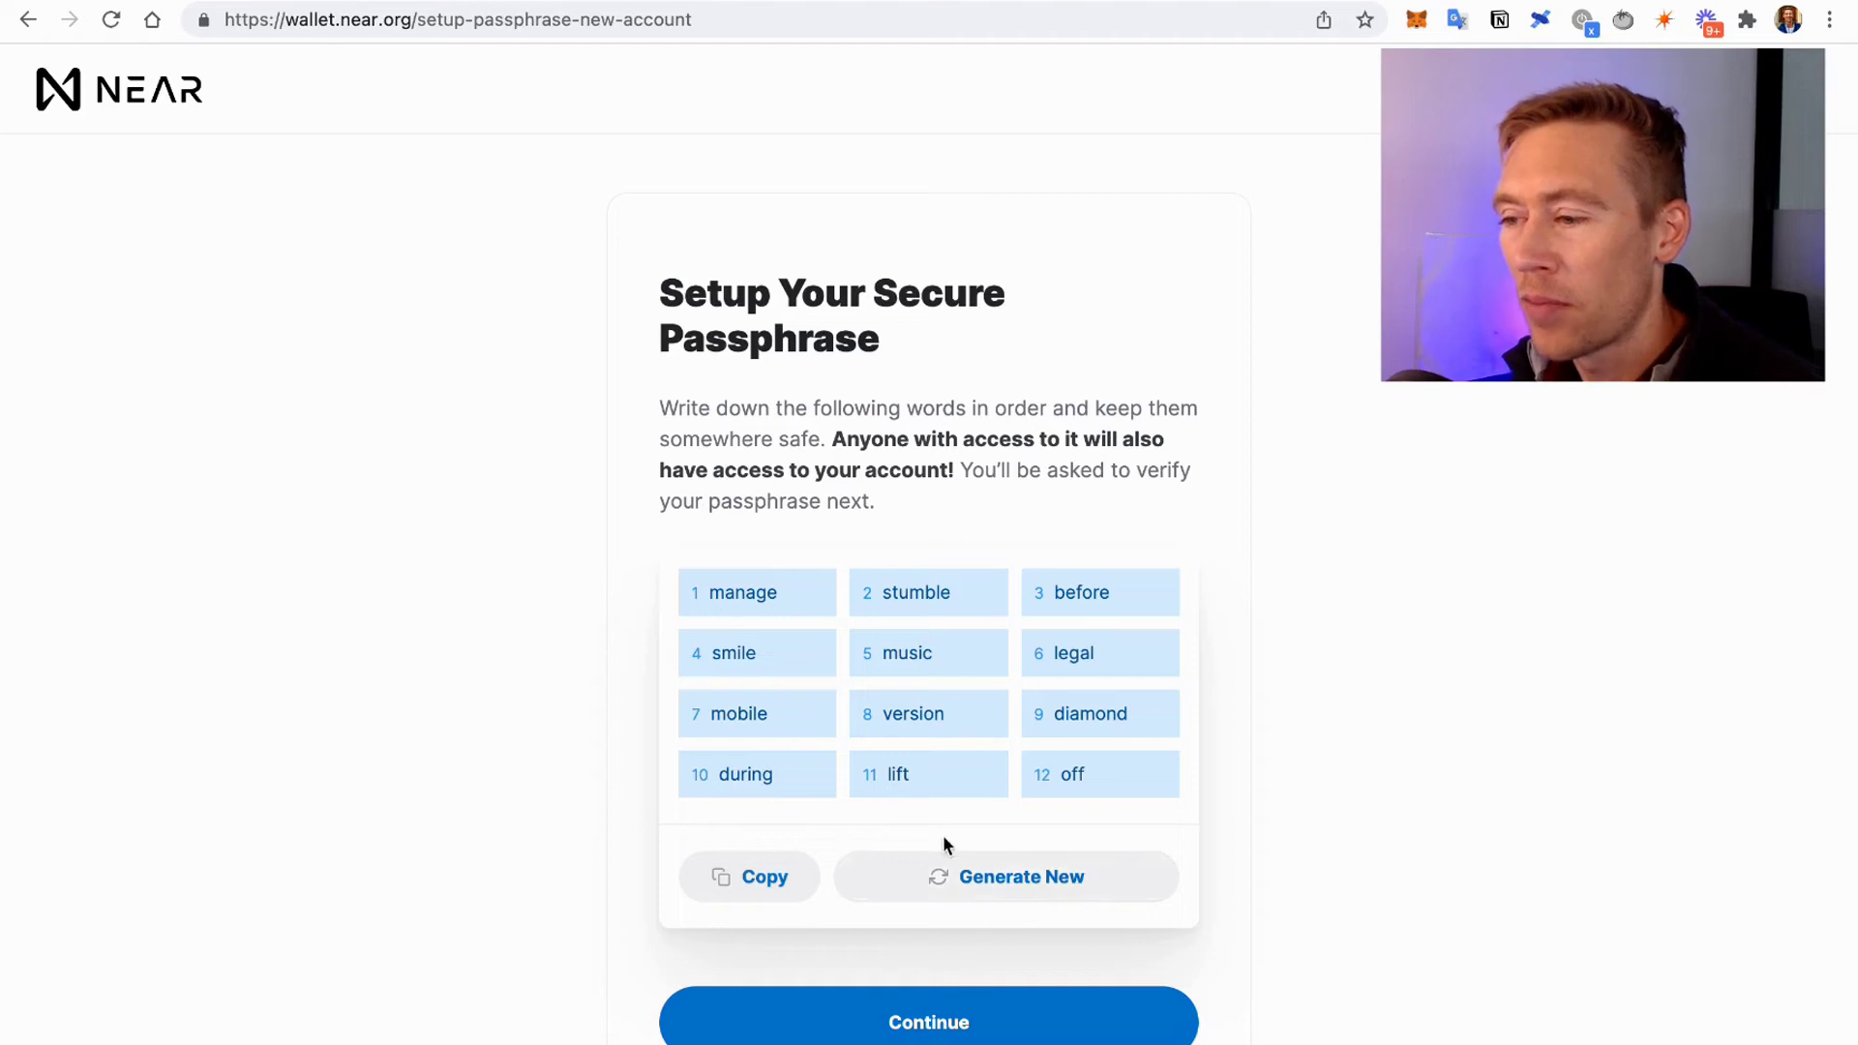
left_click(753, 871)
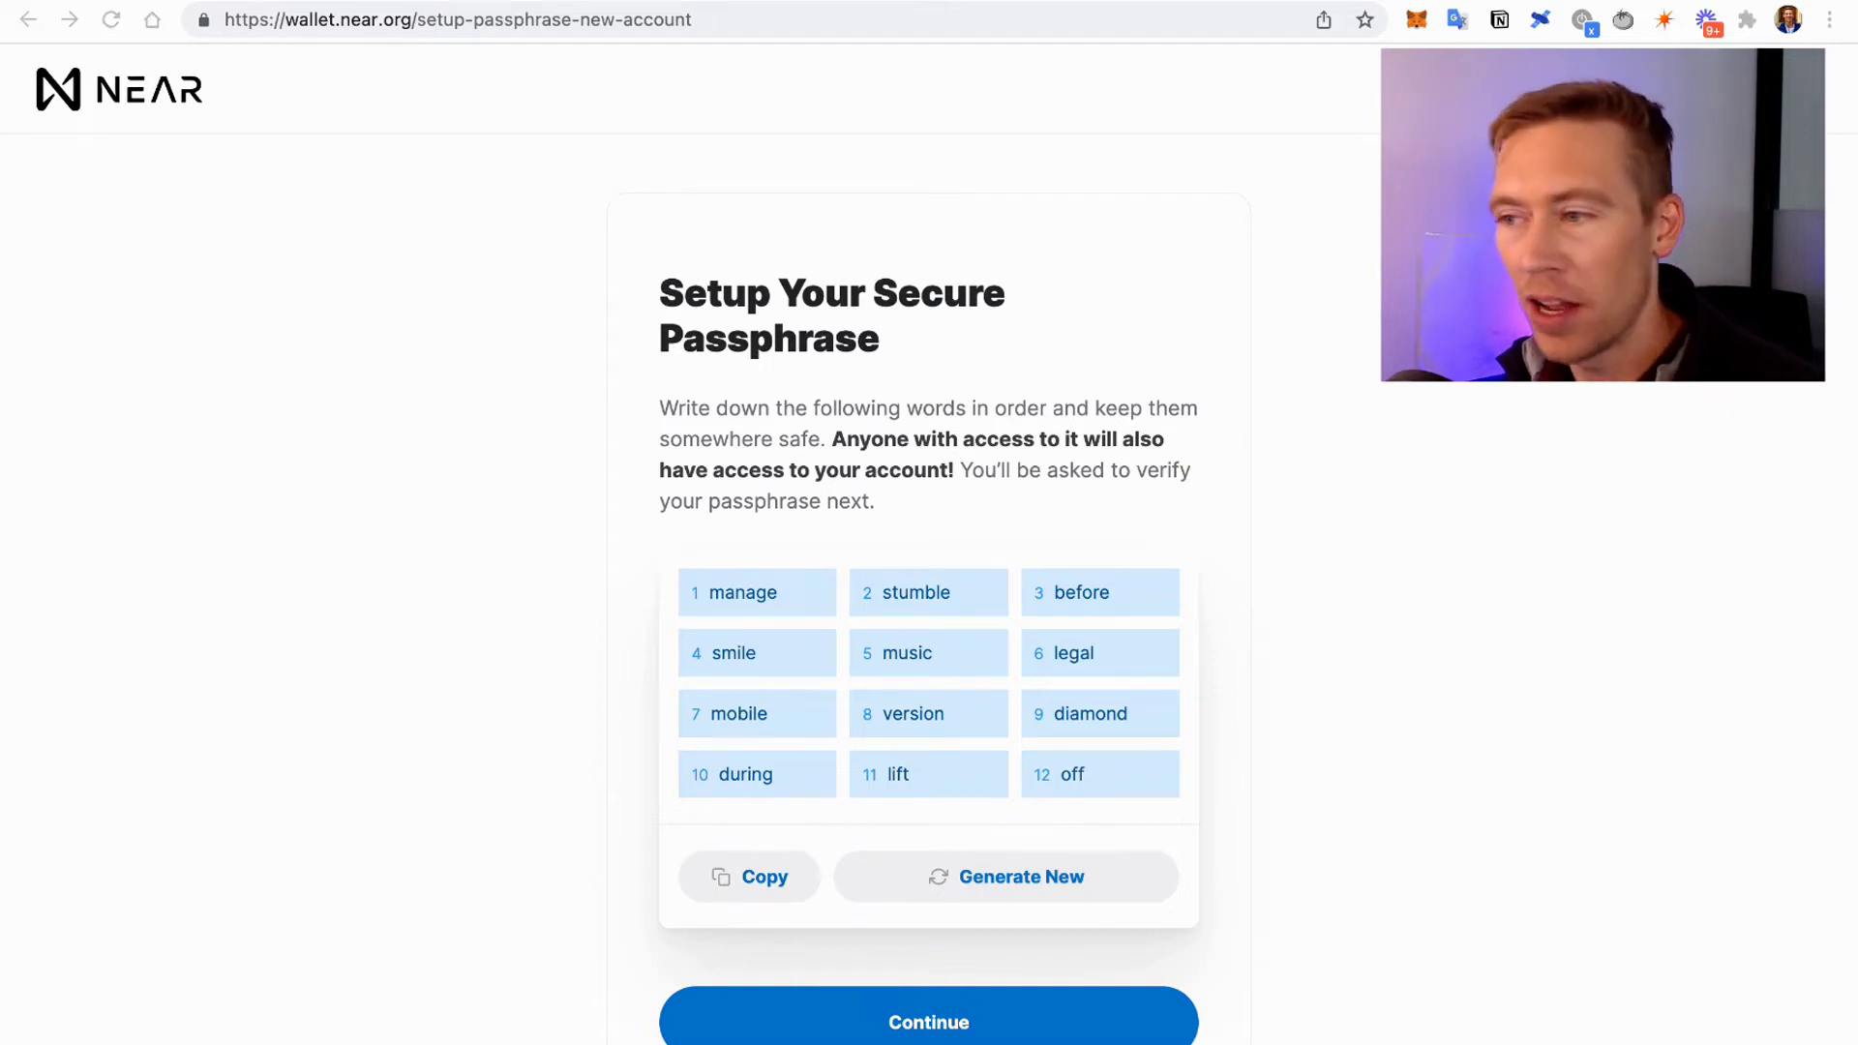
left_click(759, 17)
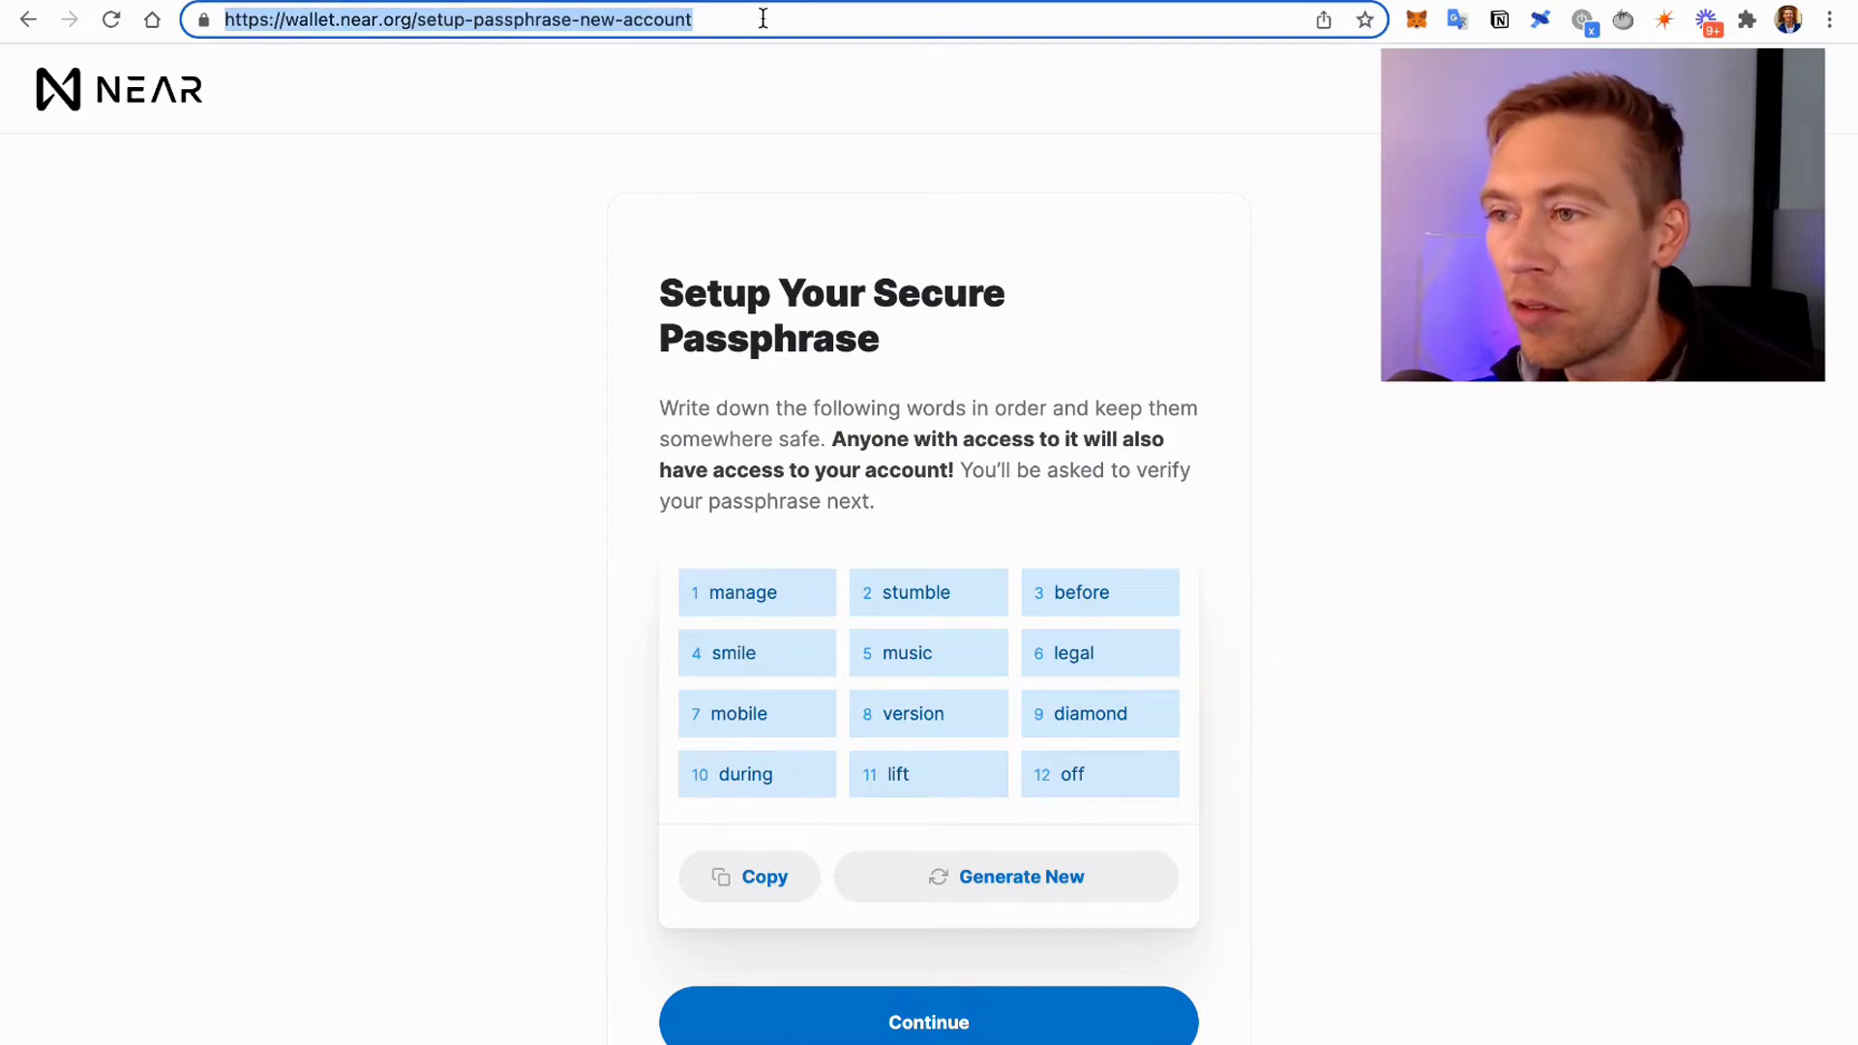
key("ctrl+v")
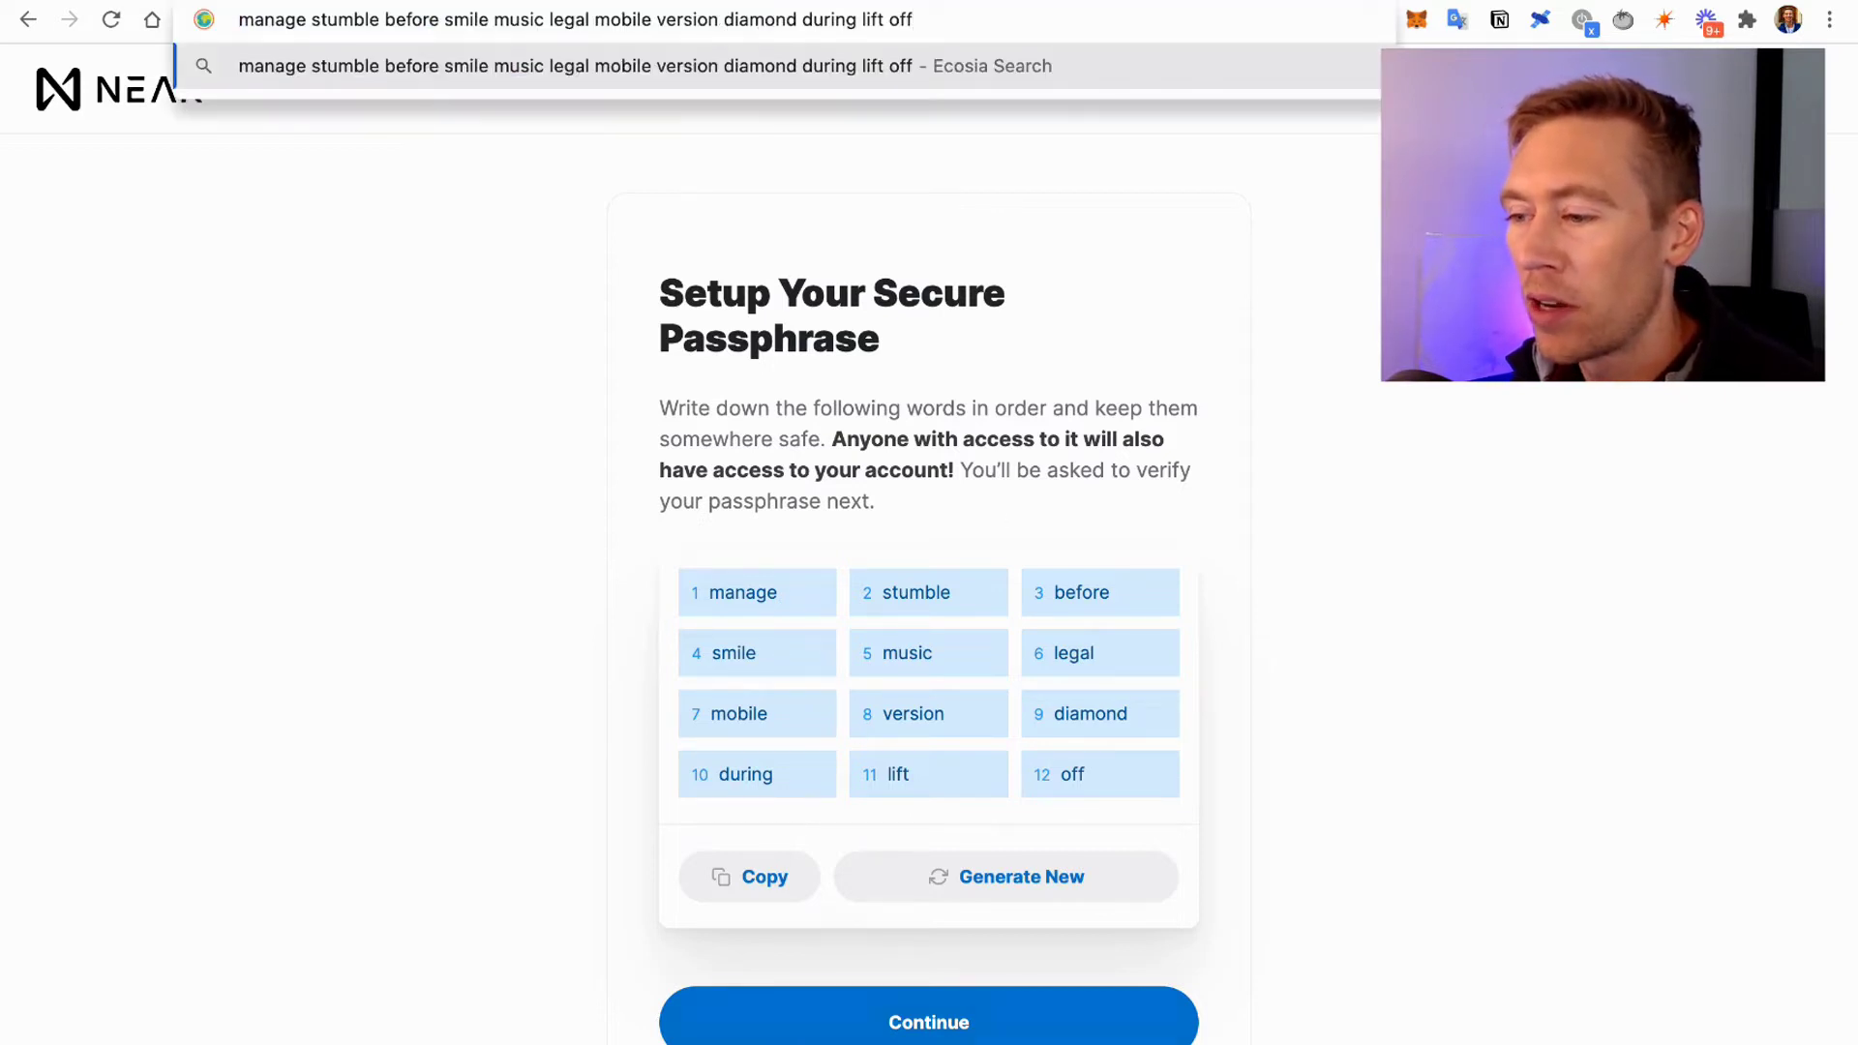
left_click(915, 1024)
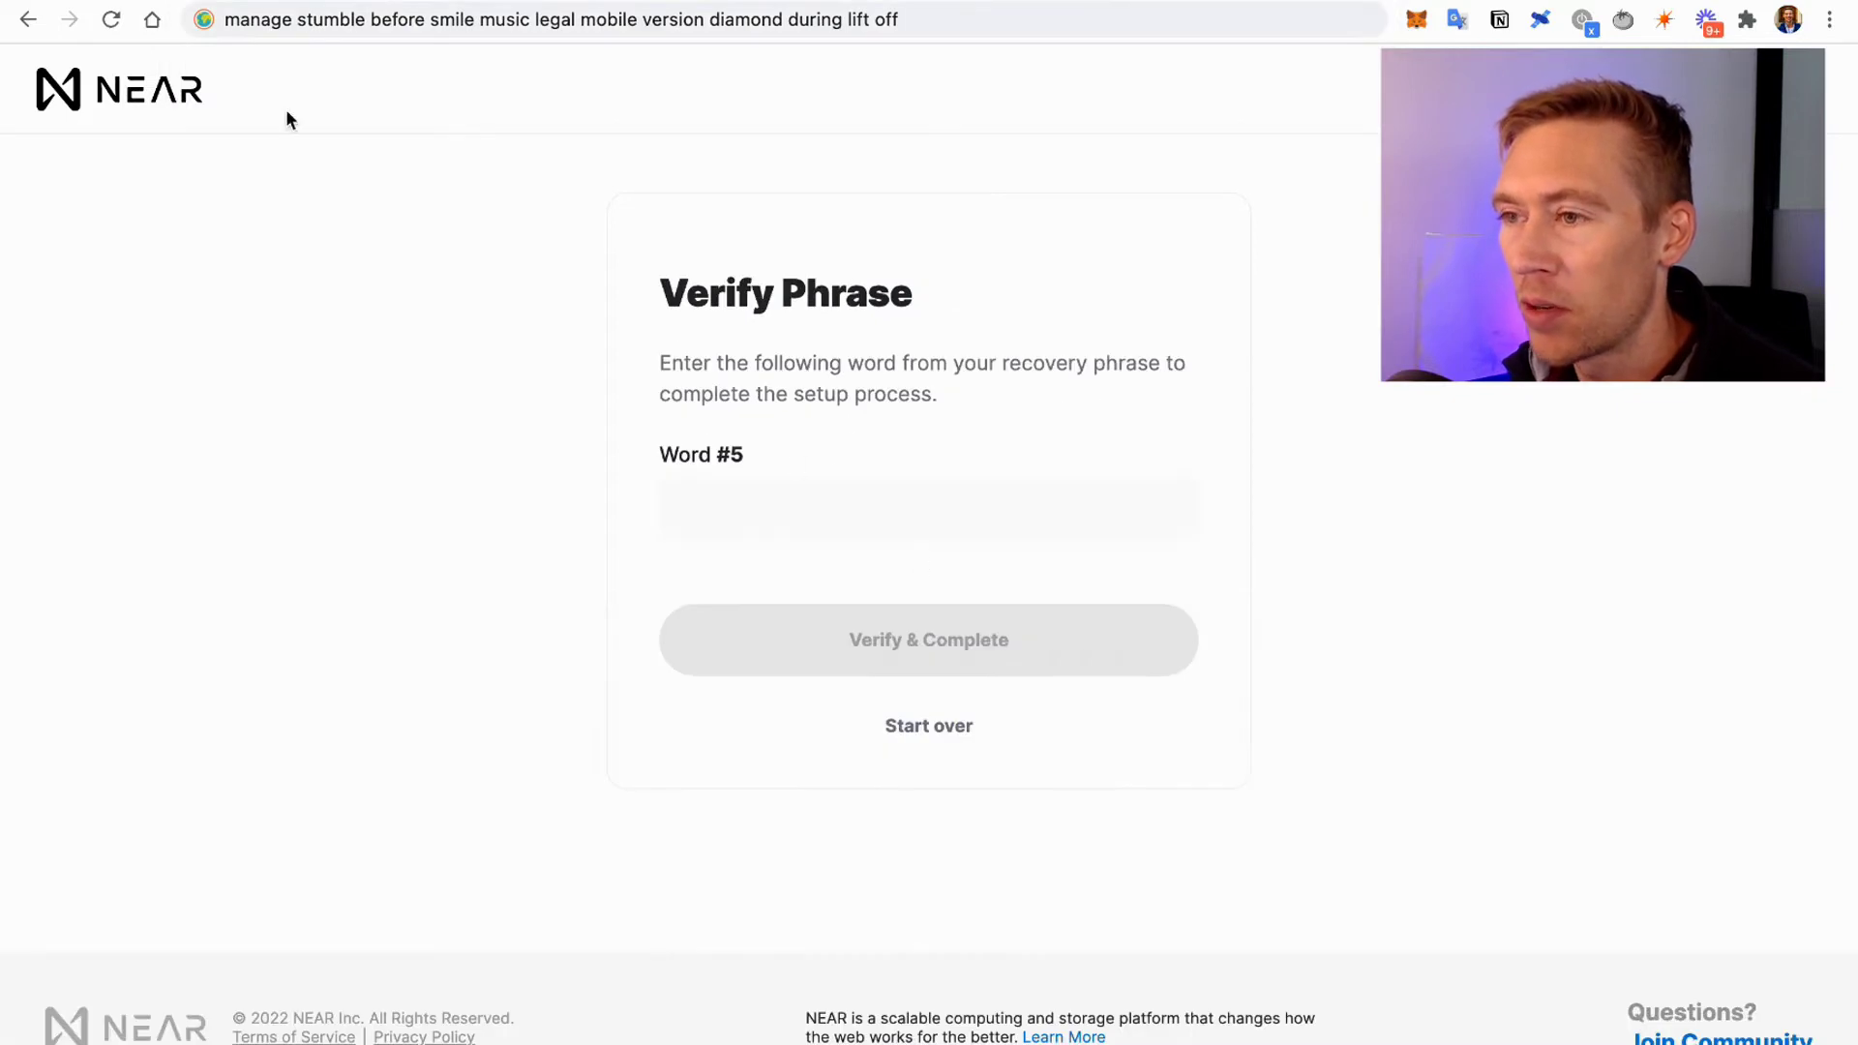
left_click(511, 20)
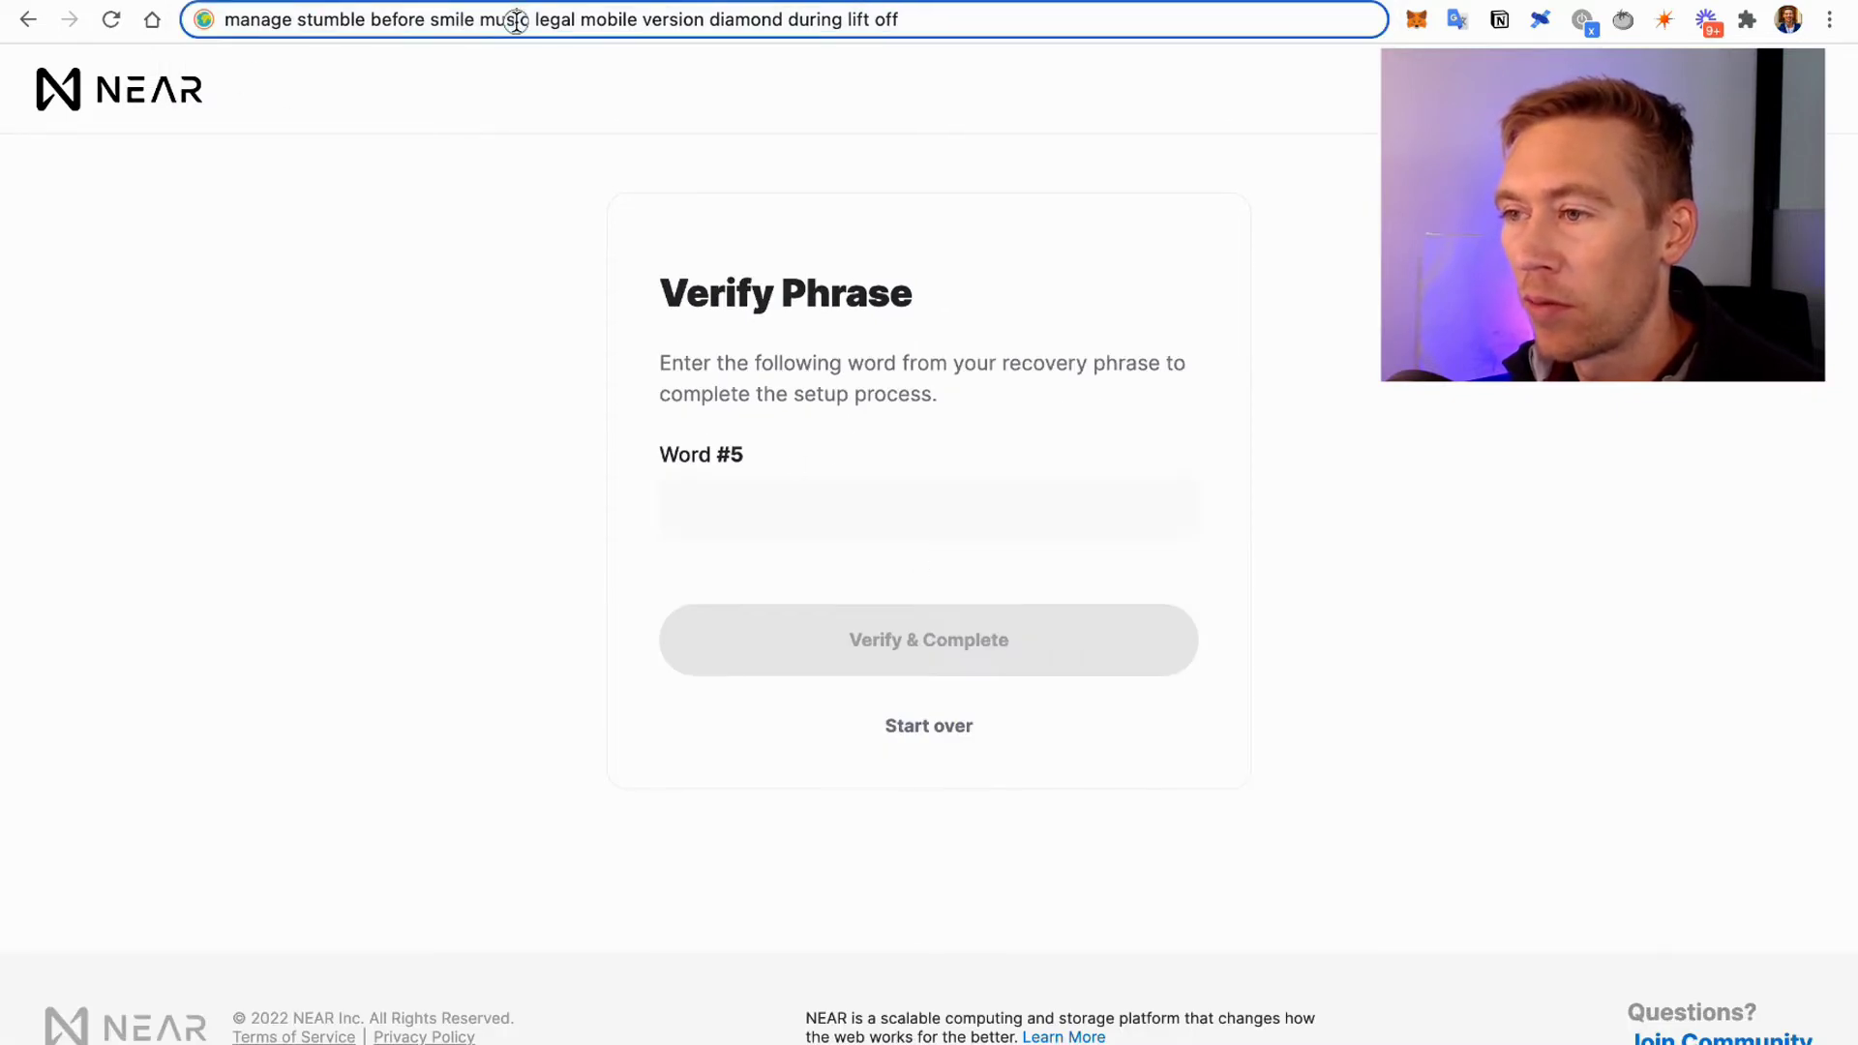
double_click(512, 20)
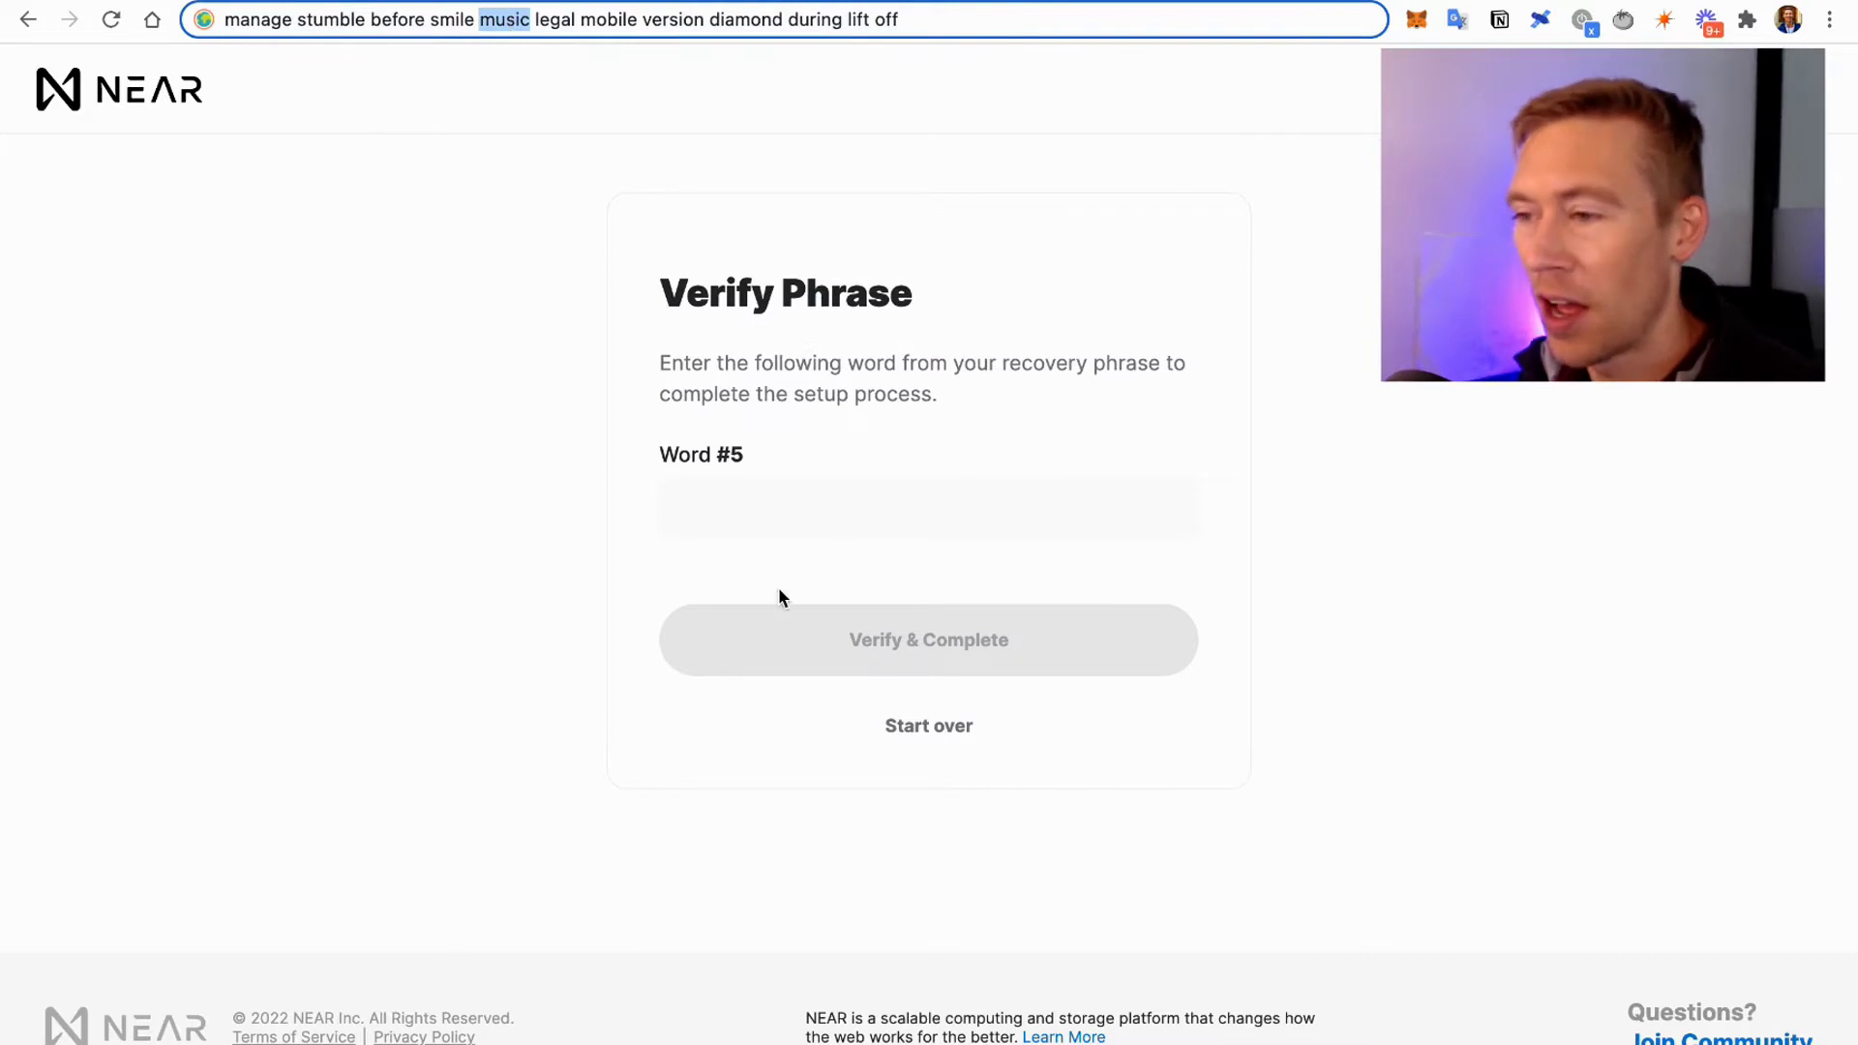
left_click(809, 547)
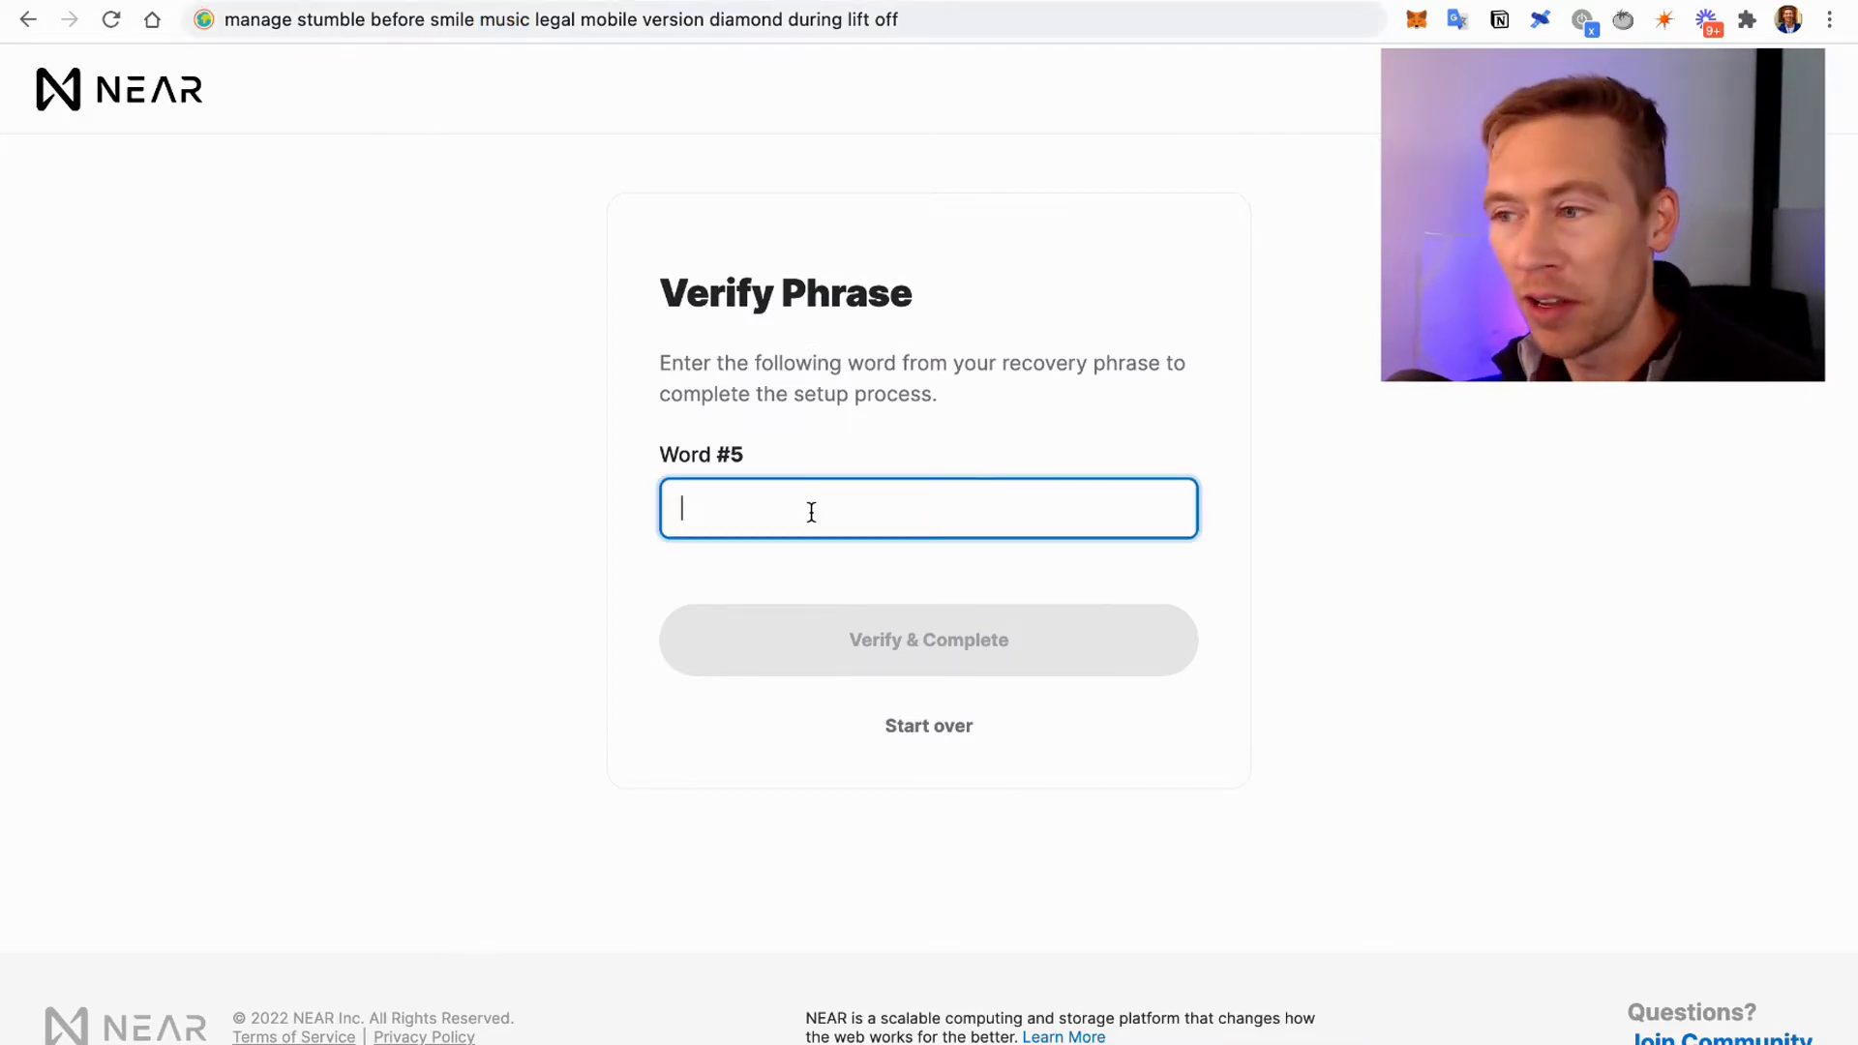
left_click(860, 642)
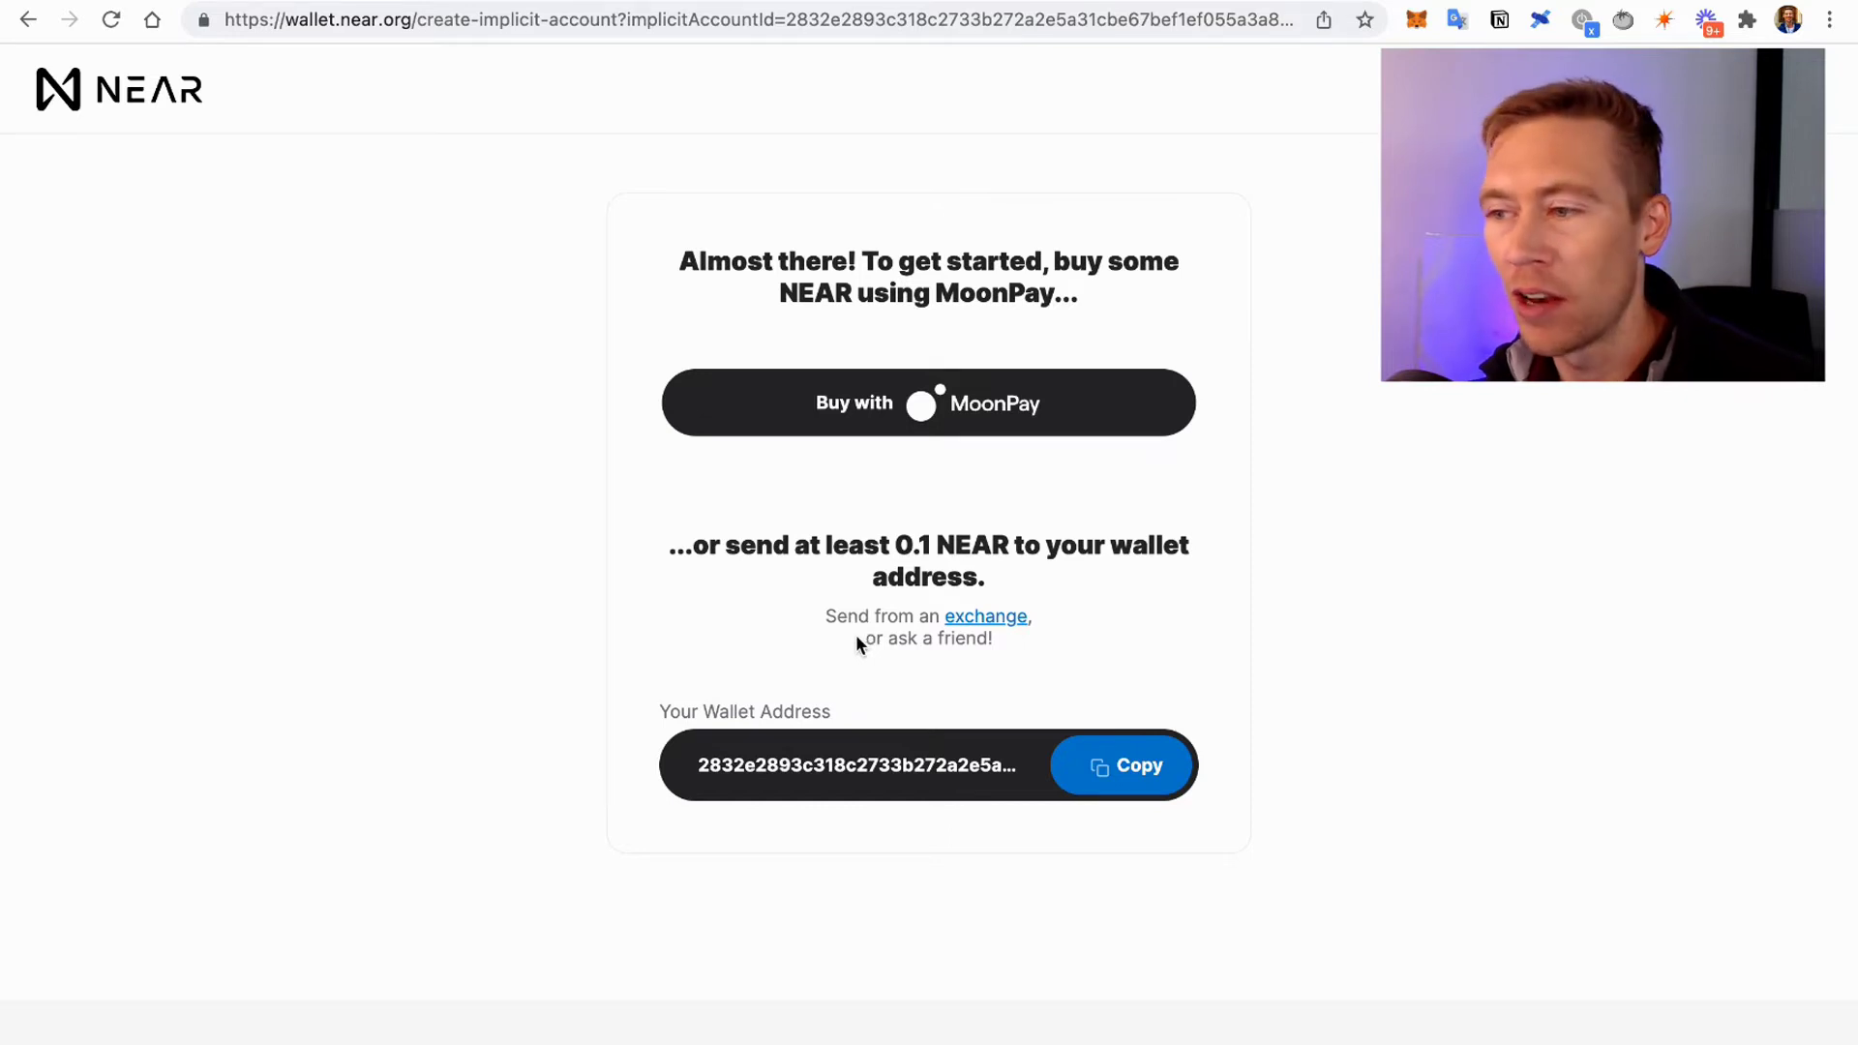
- Start a MoonPay purchase of NEAR from the funding page and begin editing the purchase amount
left_click(901, 405)
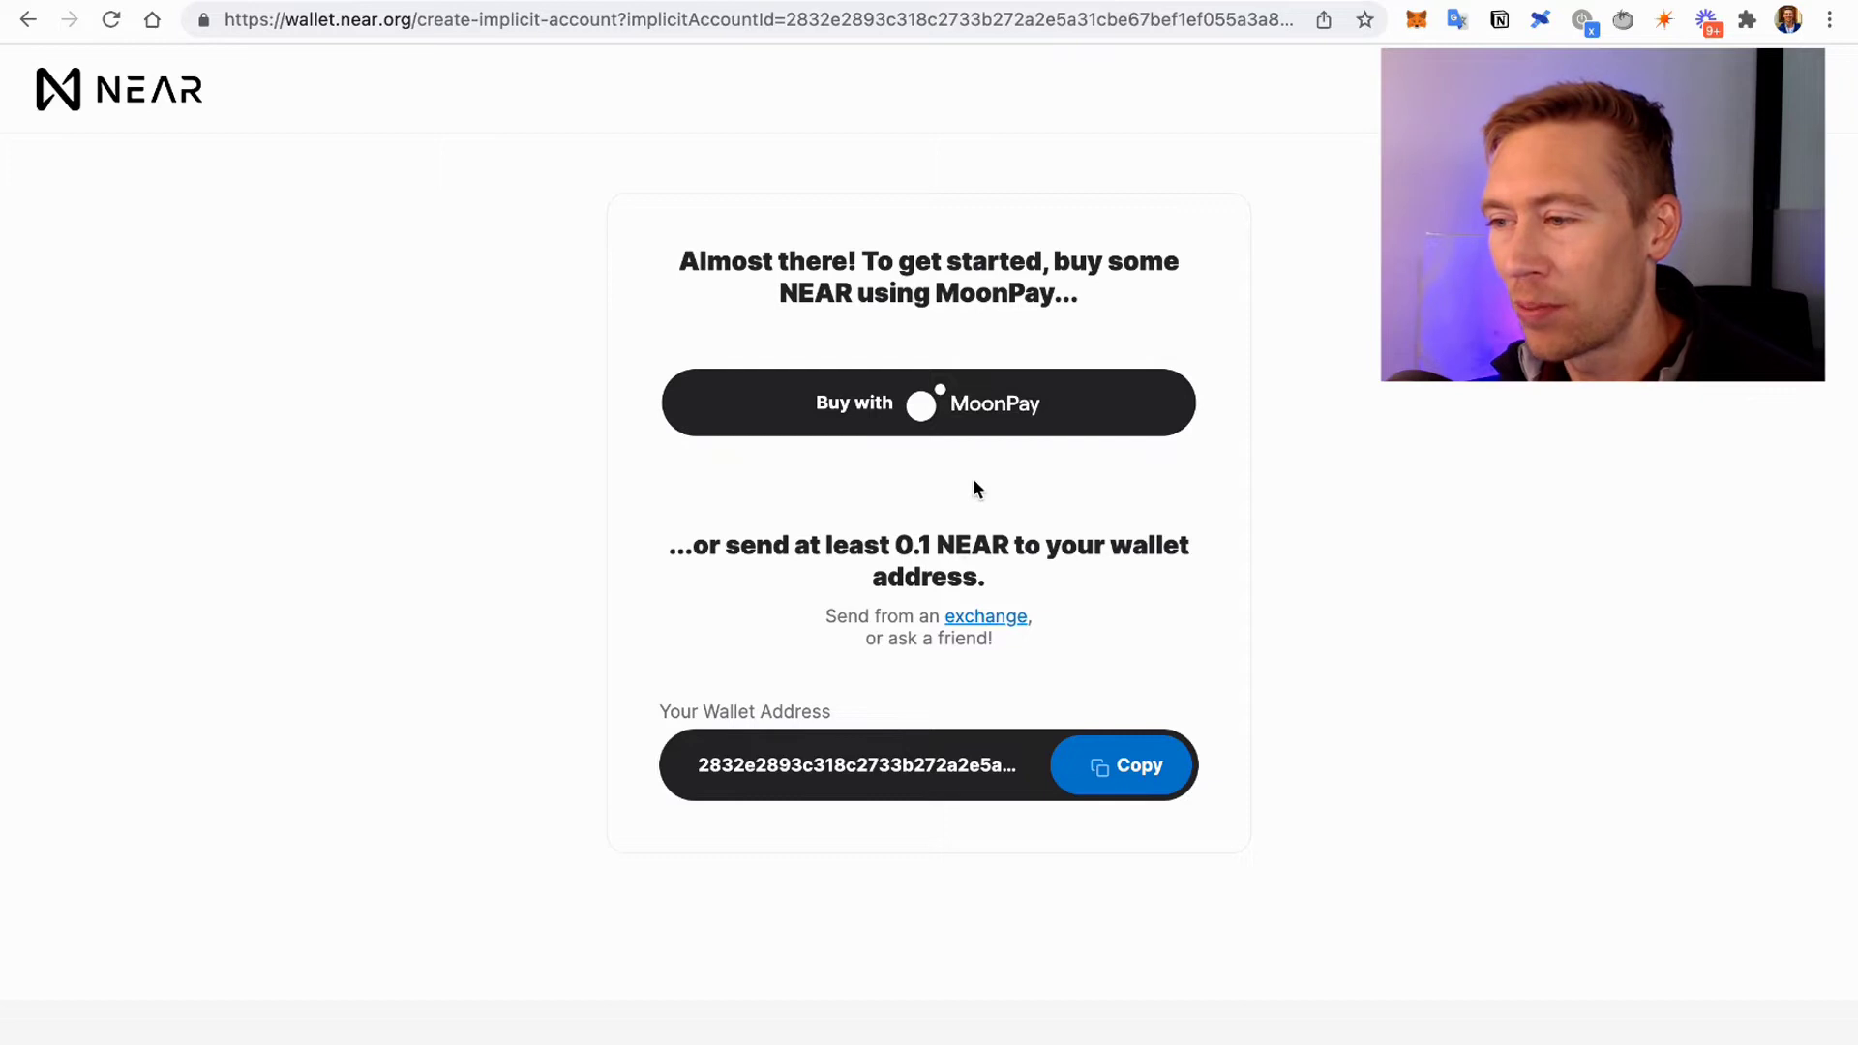
left_click(964, 429)
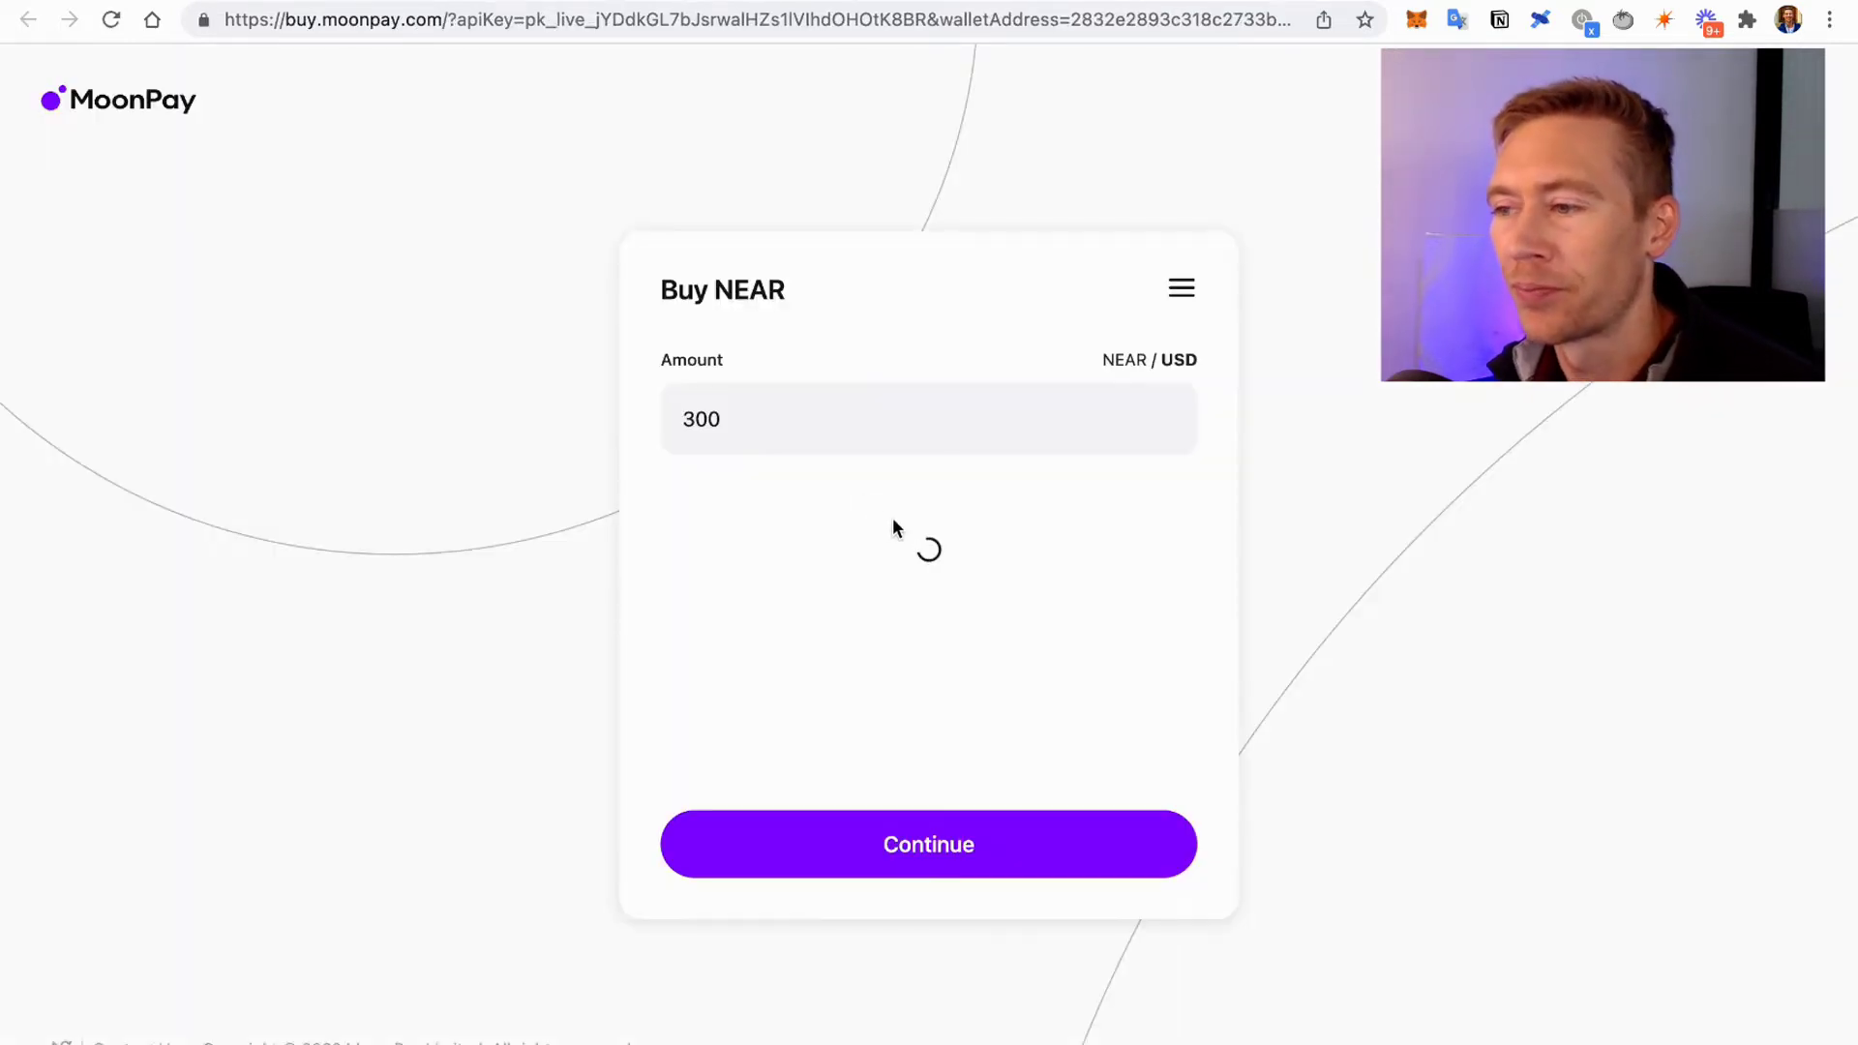
left_click(898, 410)
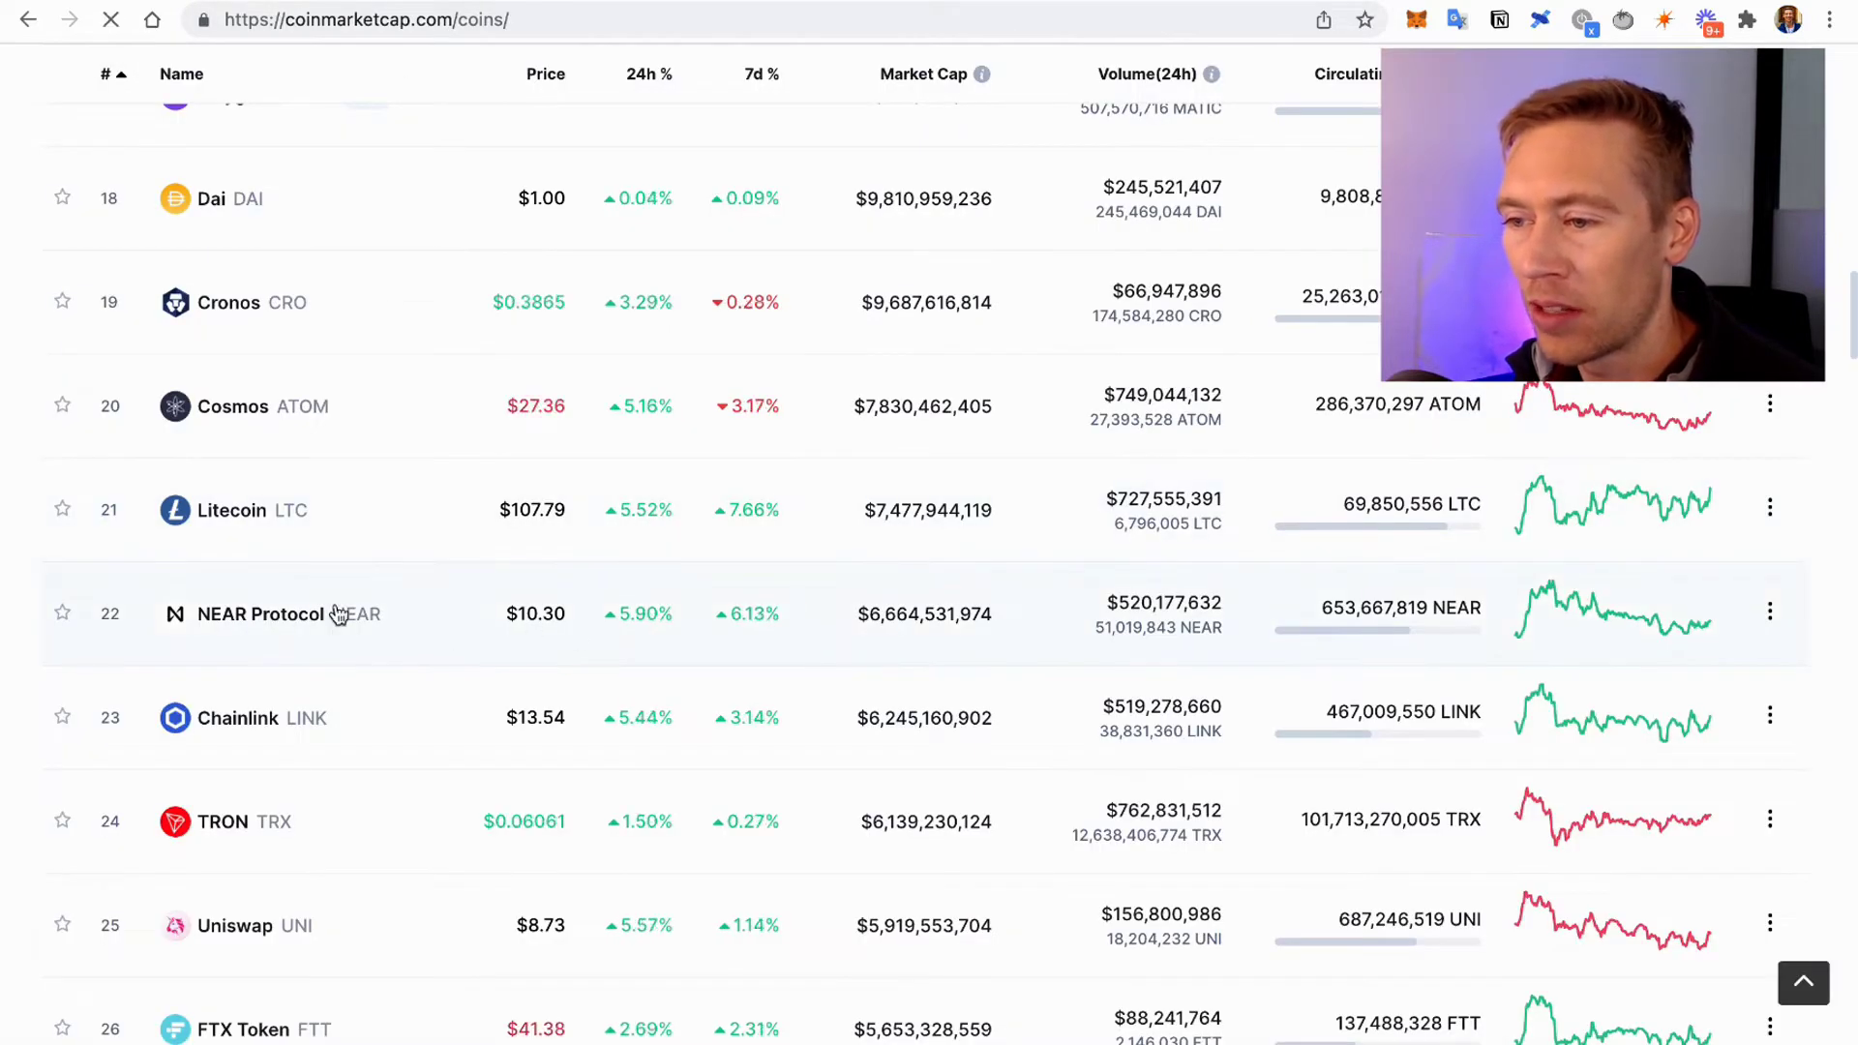
- View NEAR Protocol's detail page and calculate .37/10.3 in Spotlight to compare the MoonPay fee
left_click(343, 614)
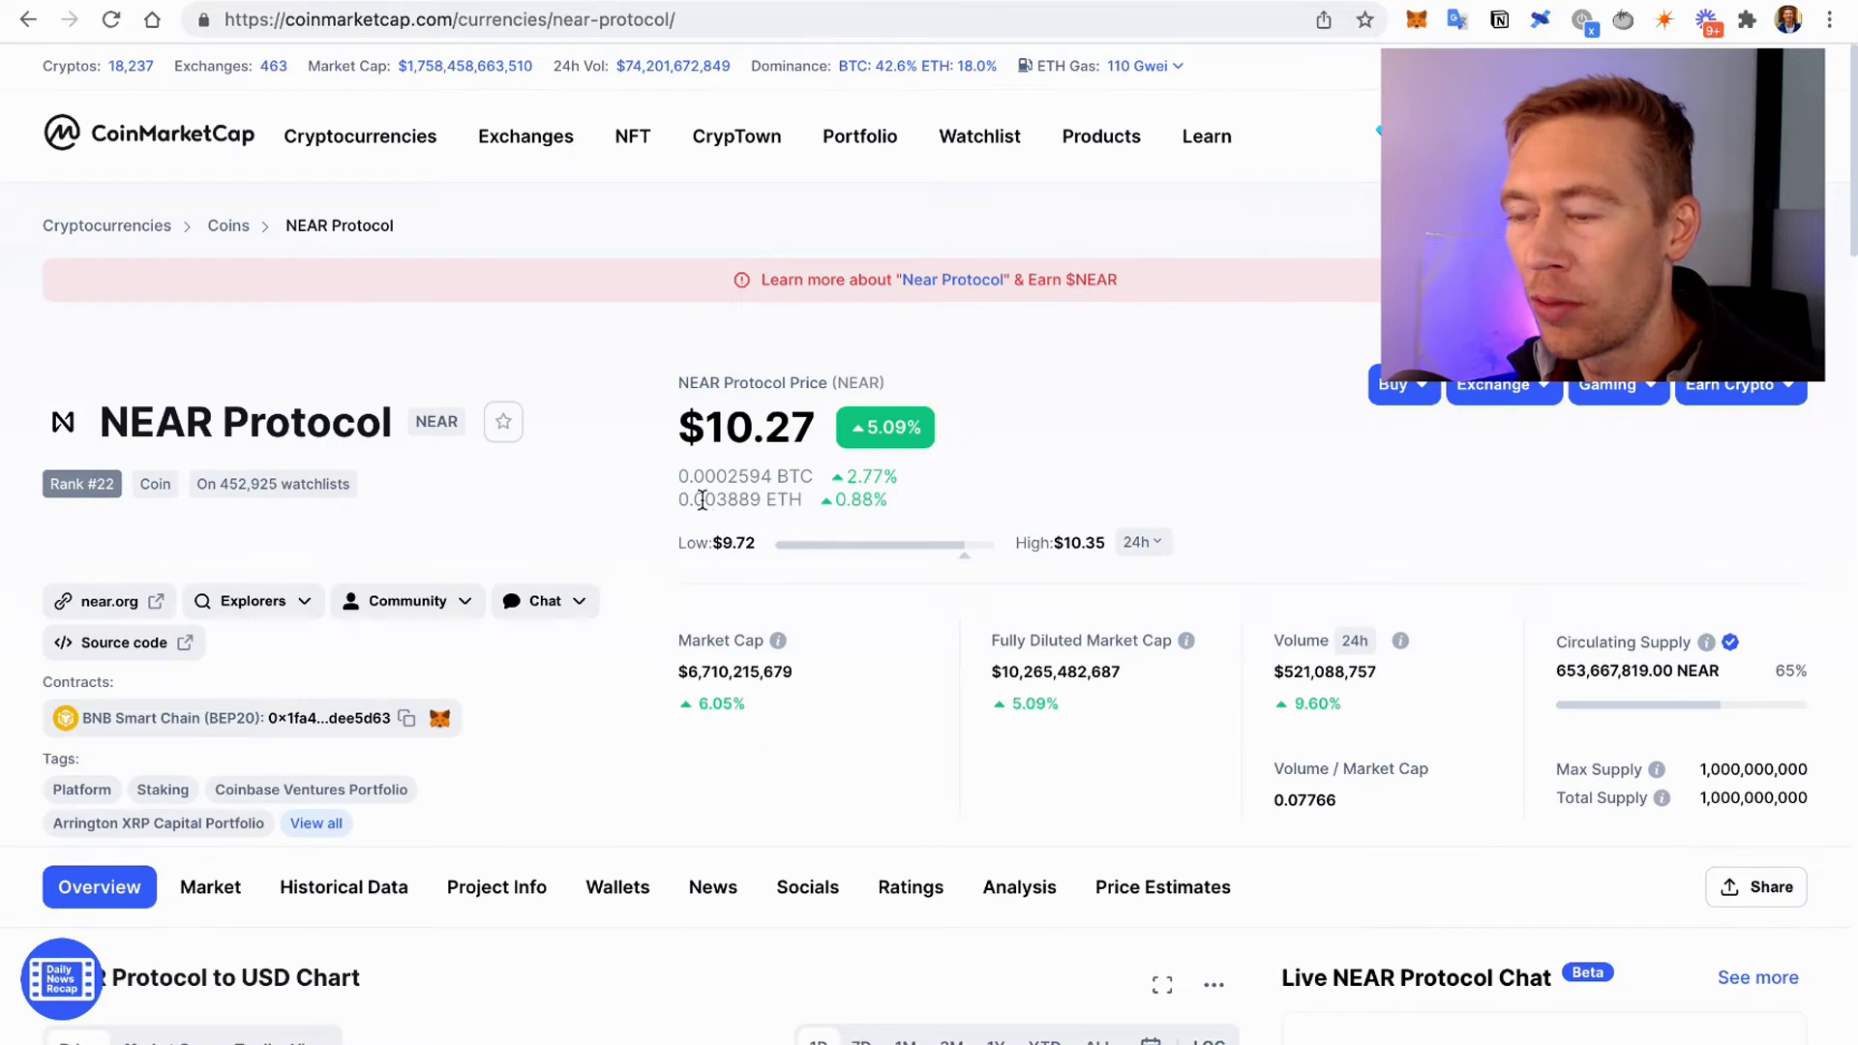
scroll(735, 368, "down", 7)
key("super+space")
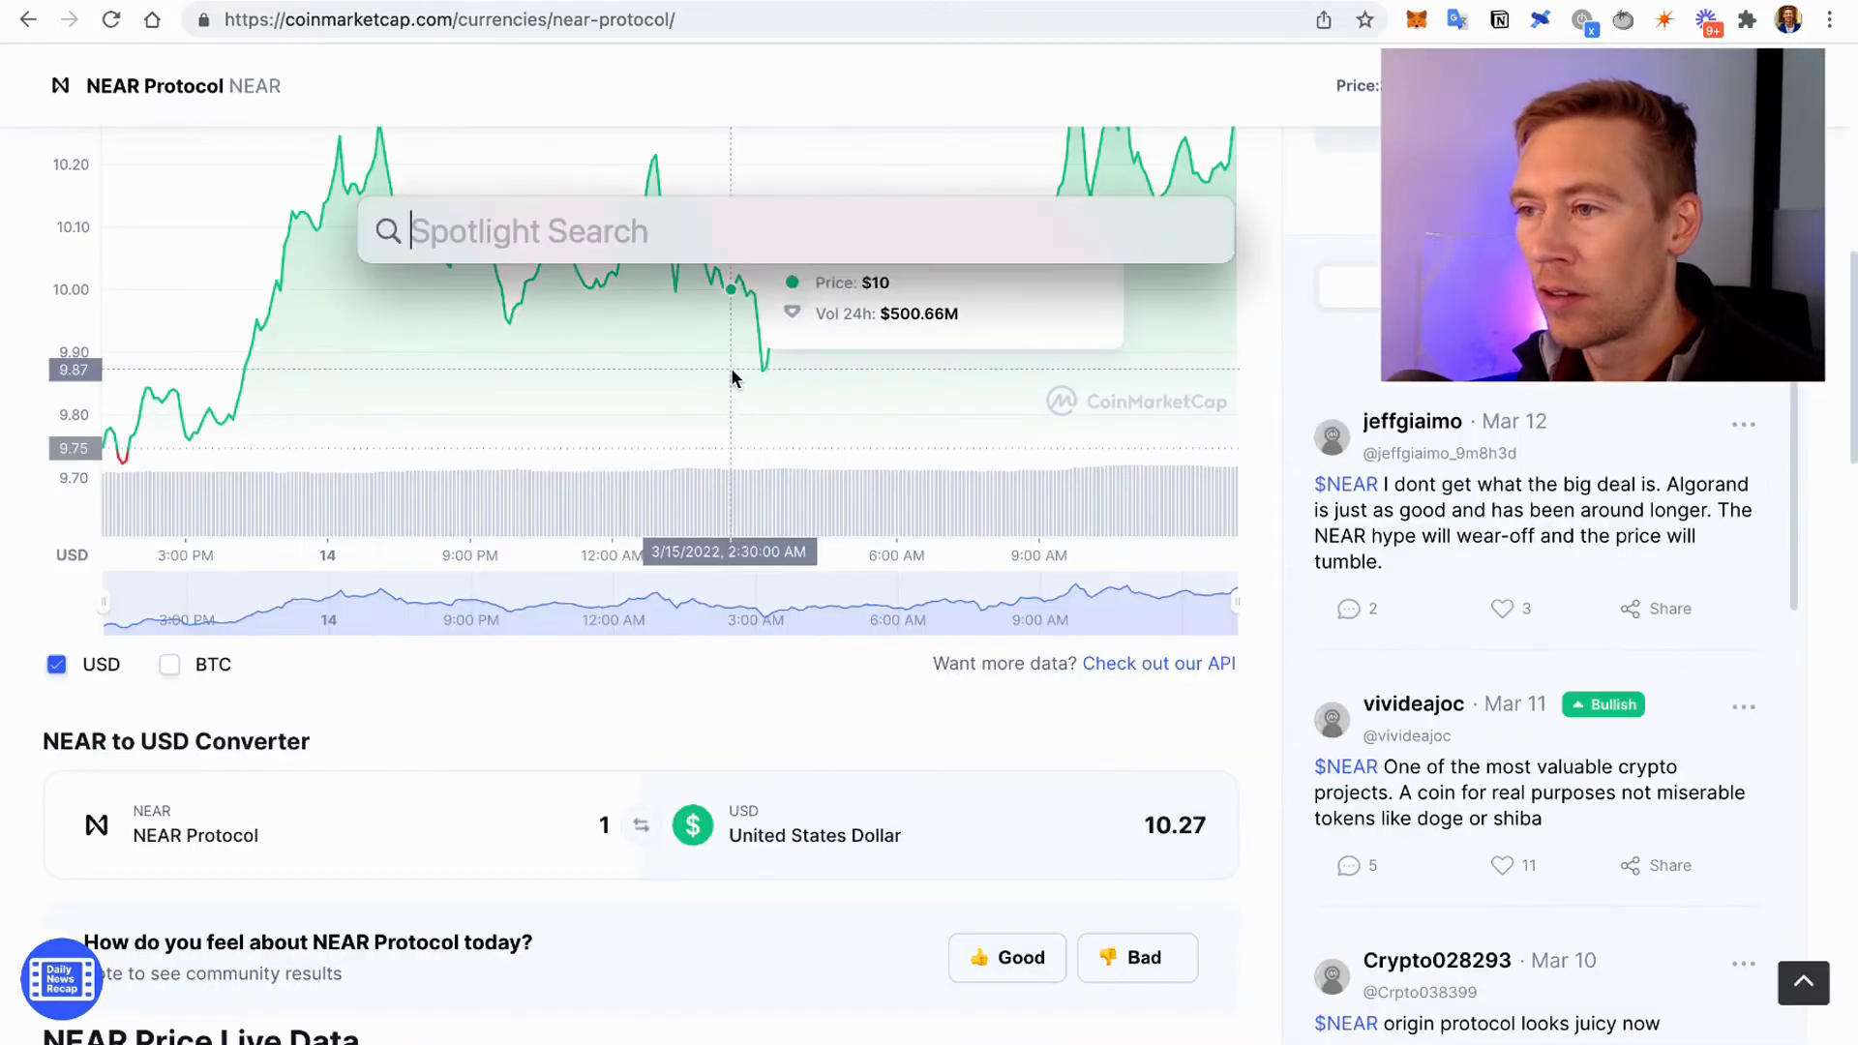
type("1")
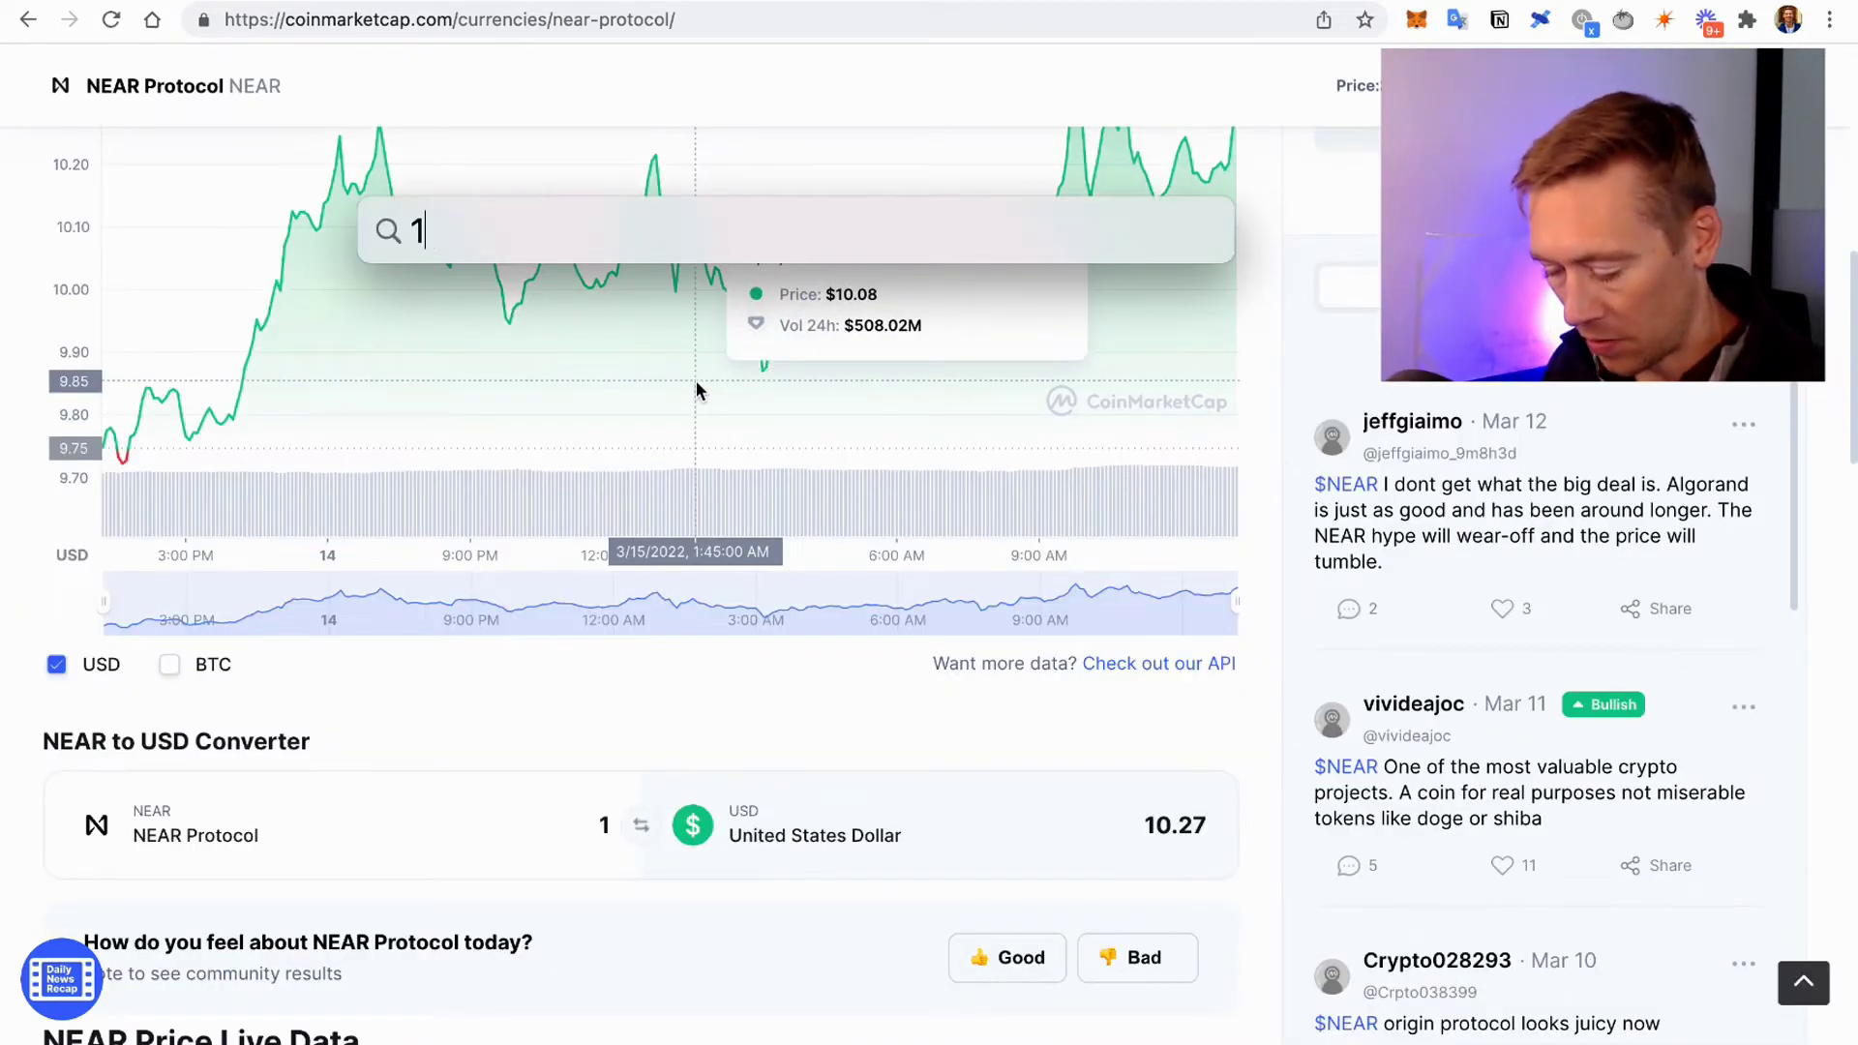
type("0.6")
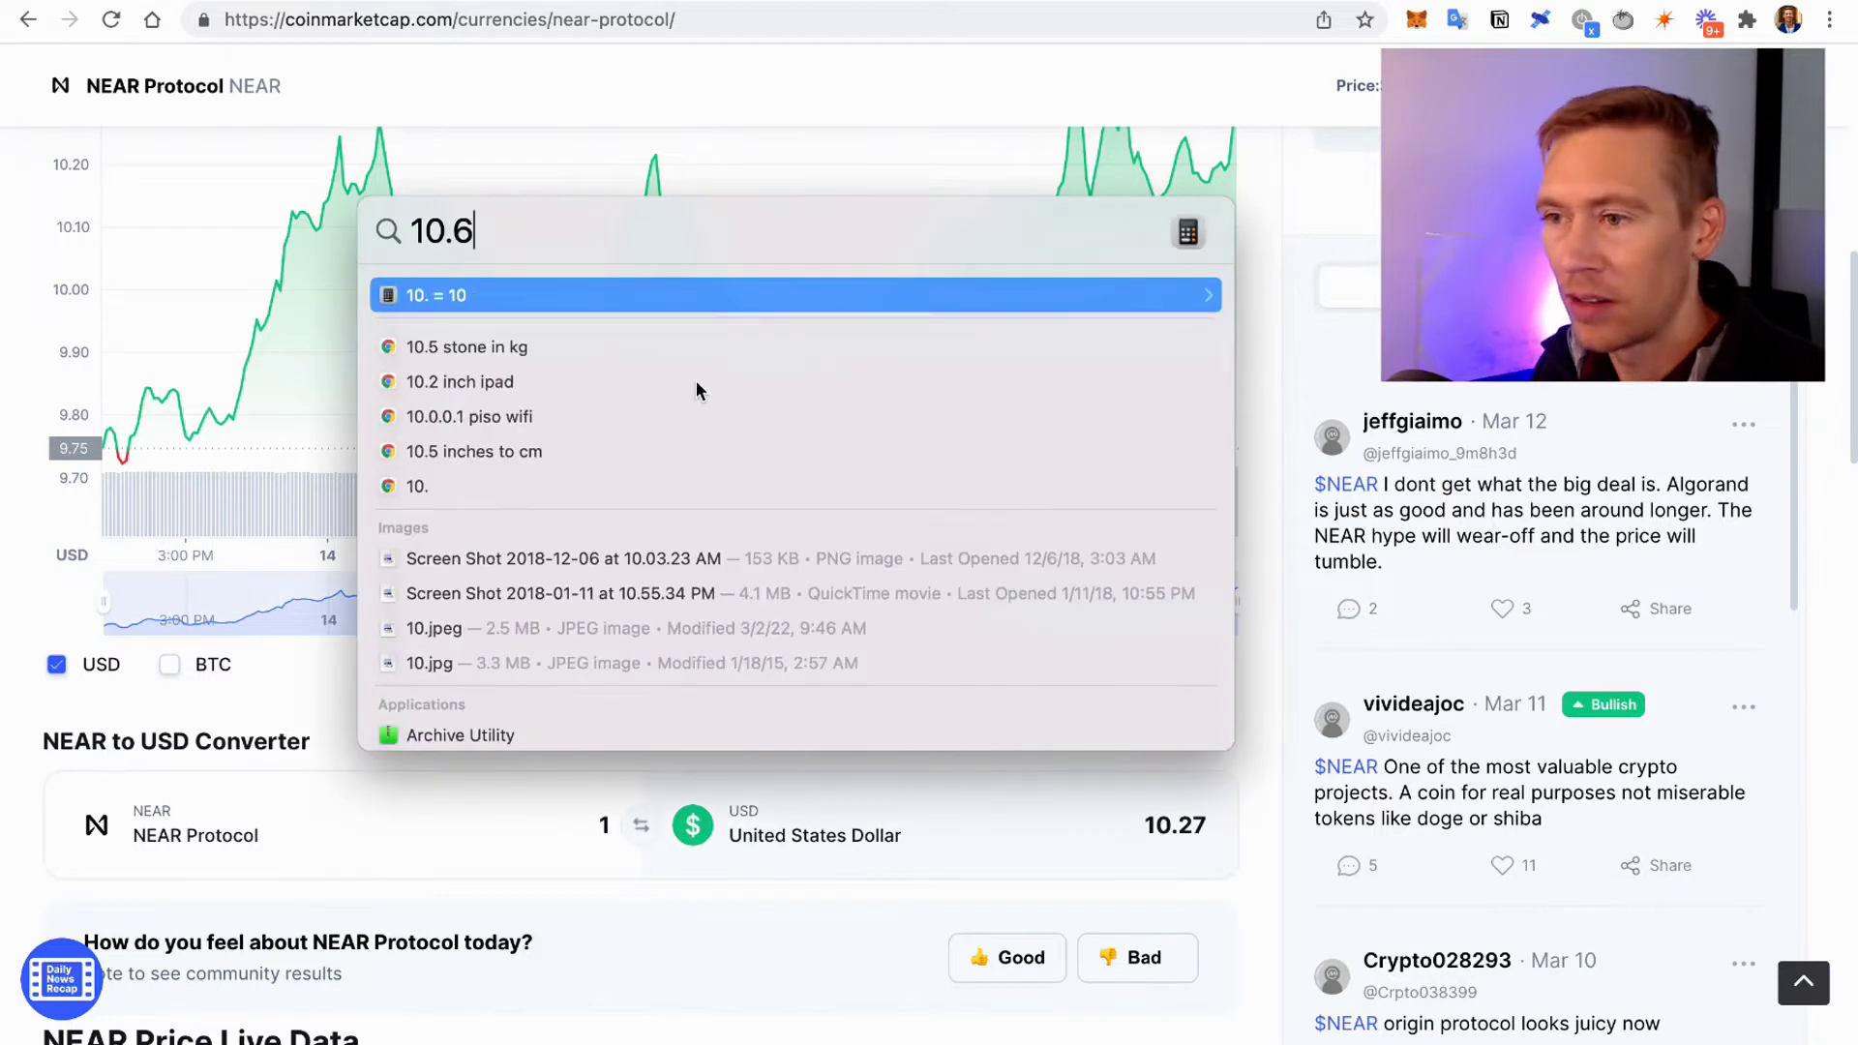
key("BackSpace")
key("BackSpace")
key("BackSpace")
key("BackSpace")
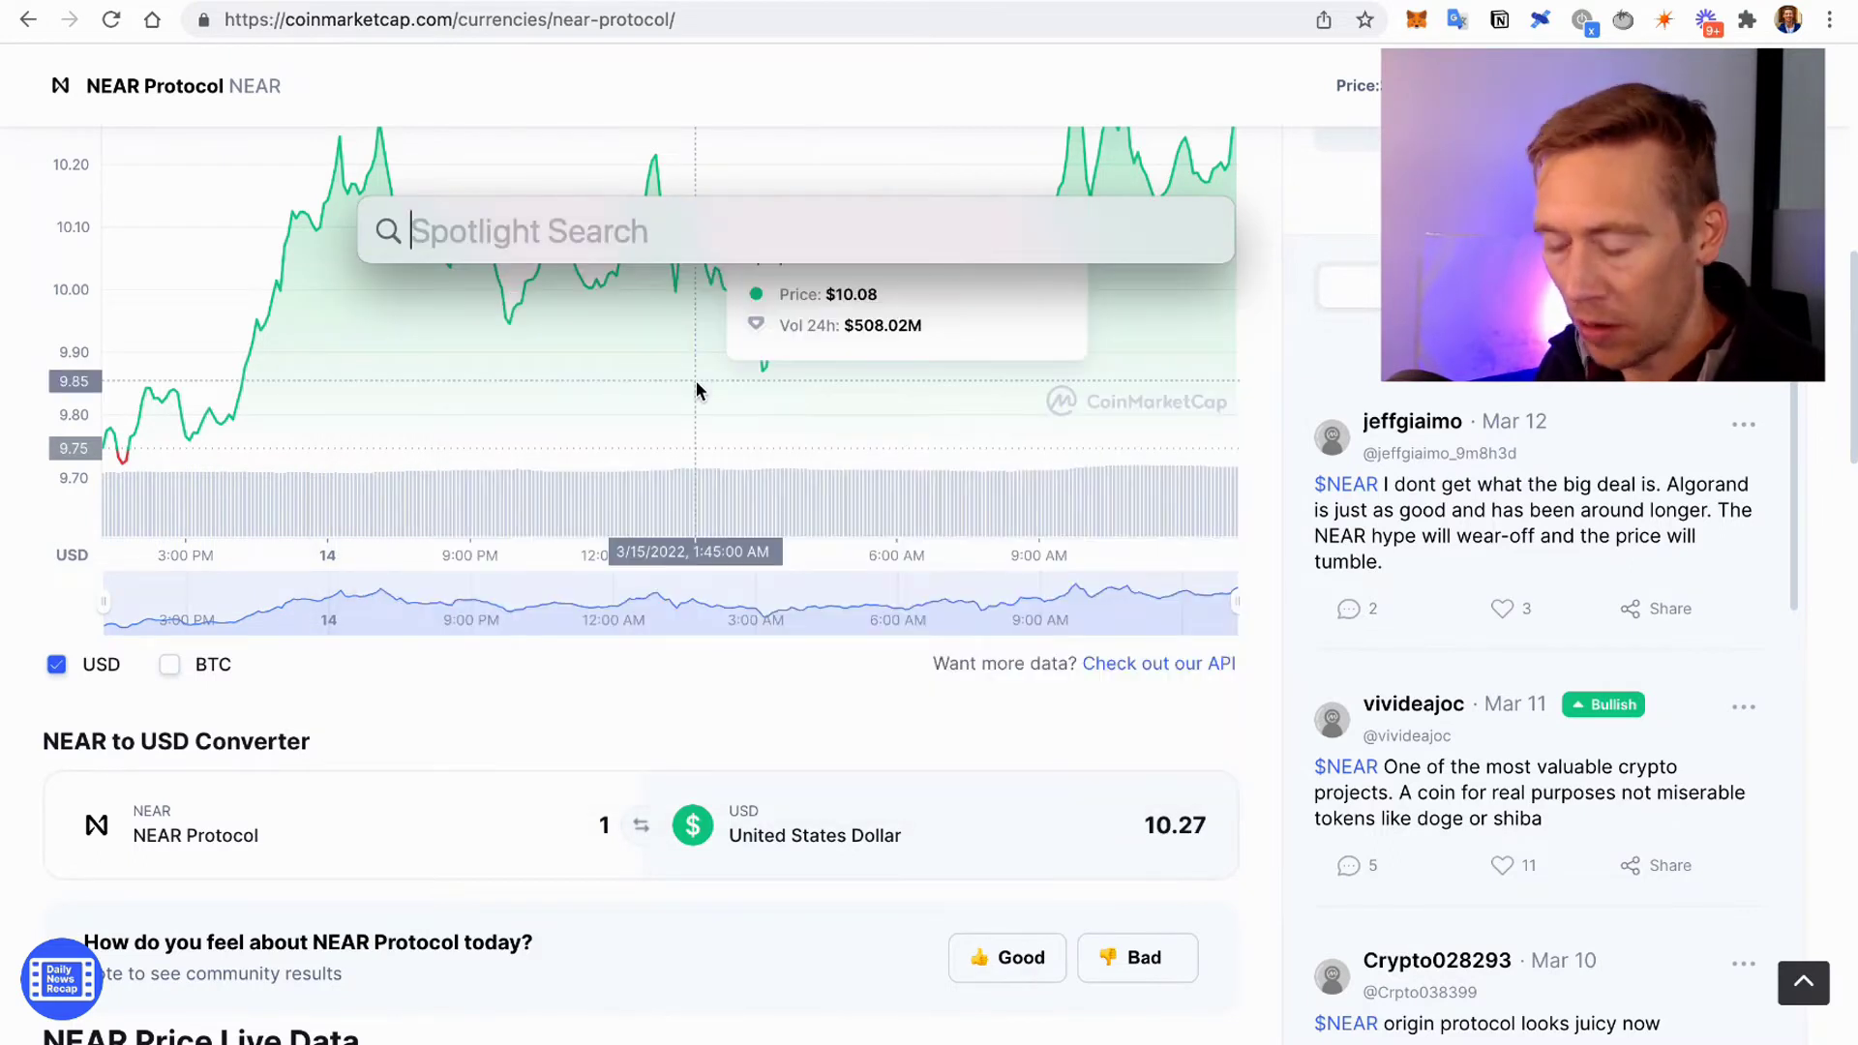
type(".37")
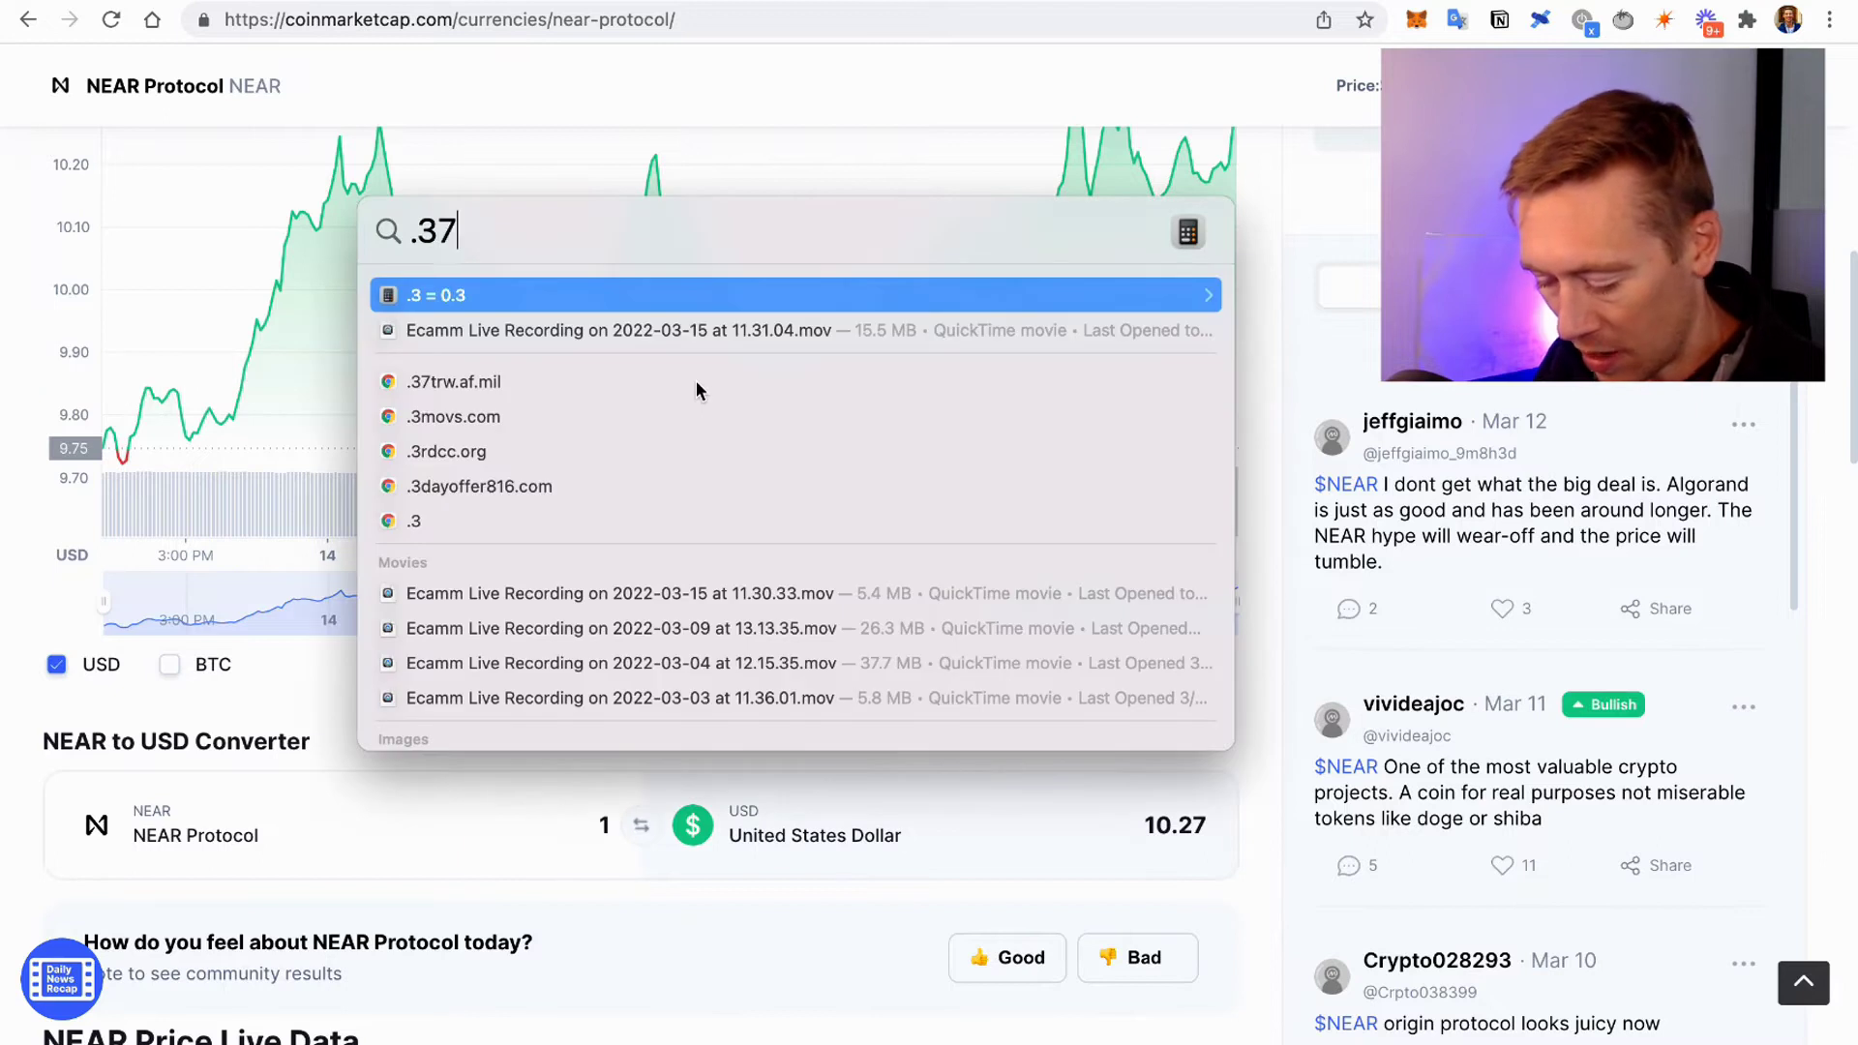
type("/10")
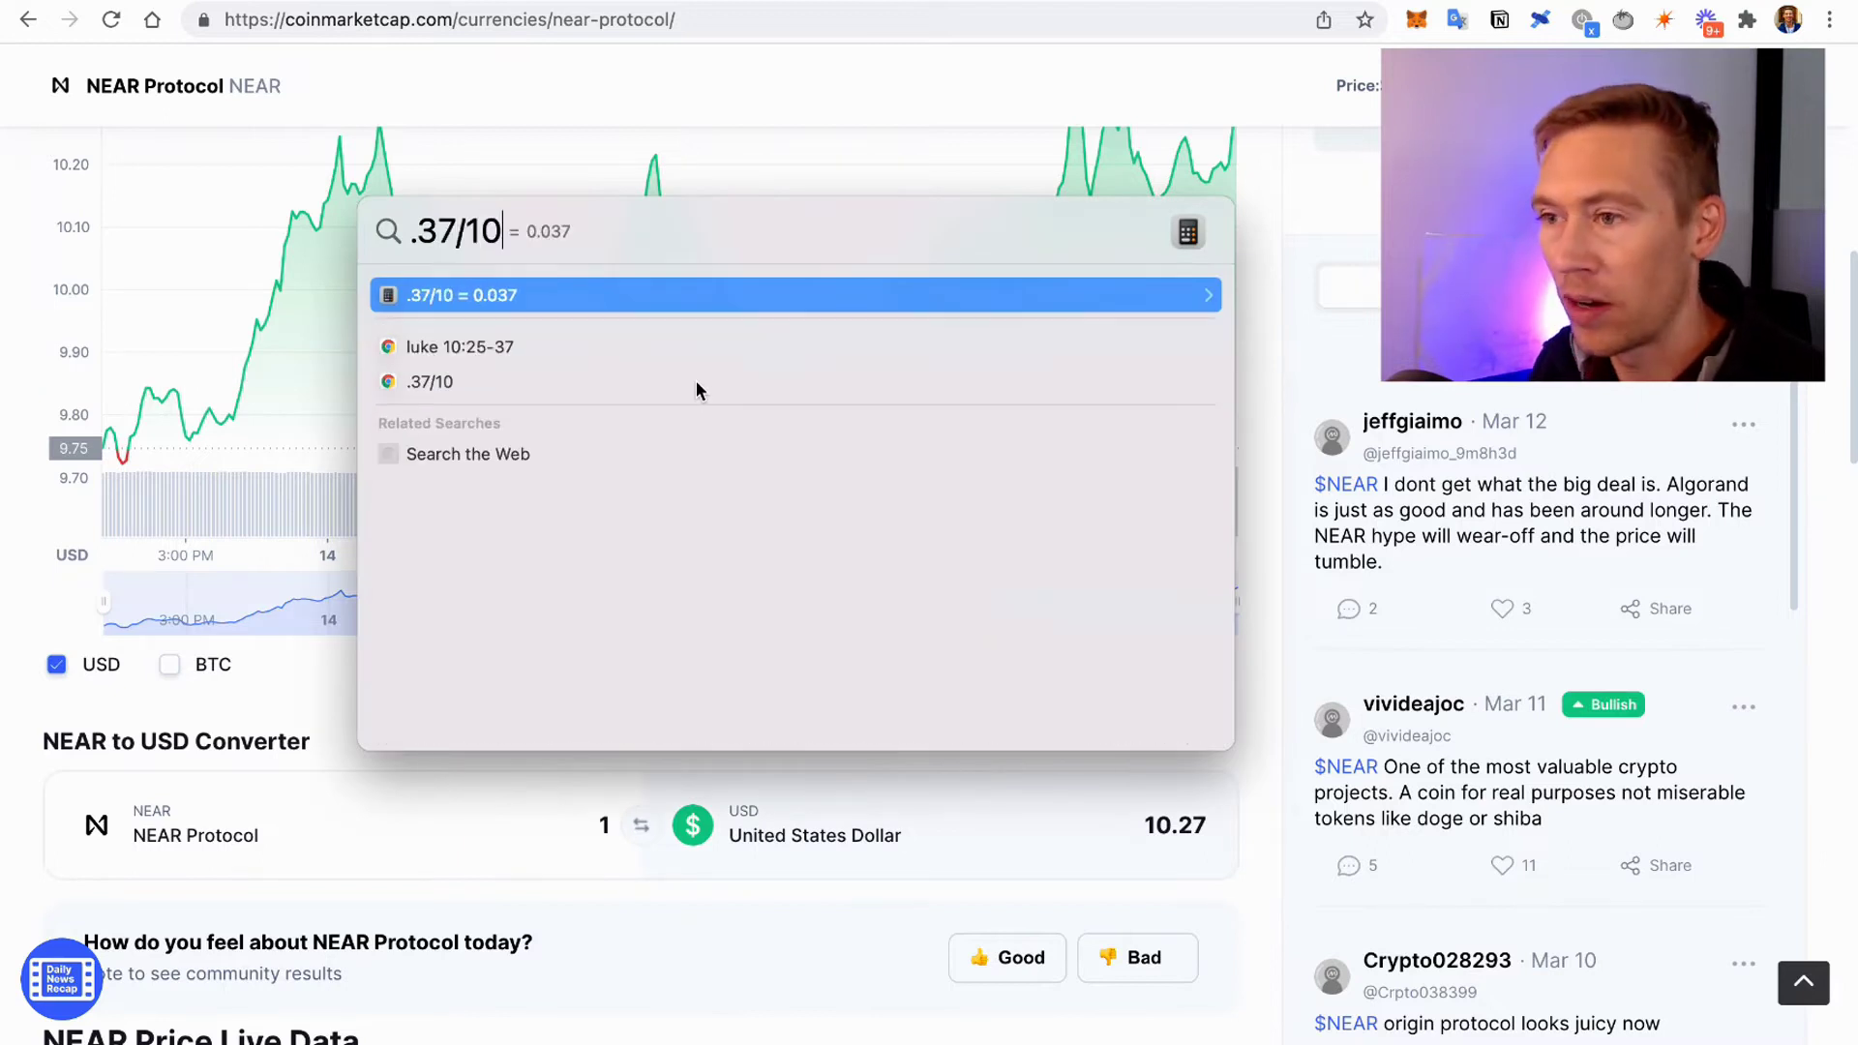
type(".3")
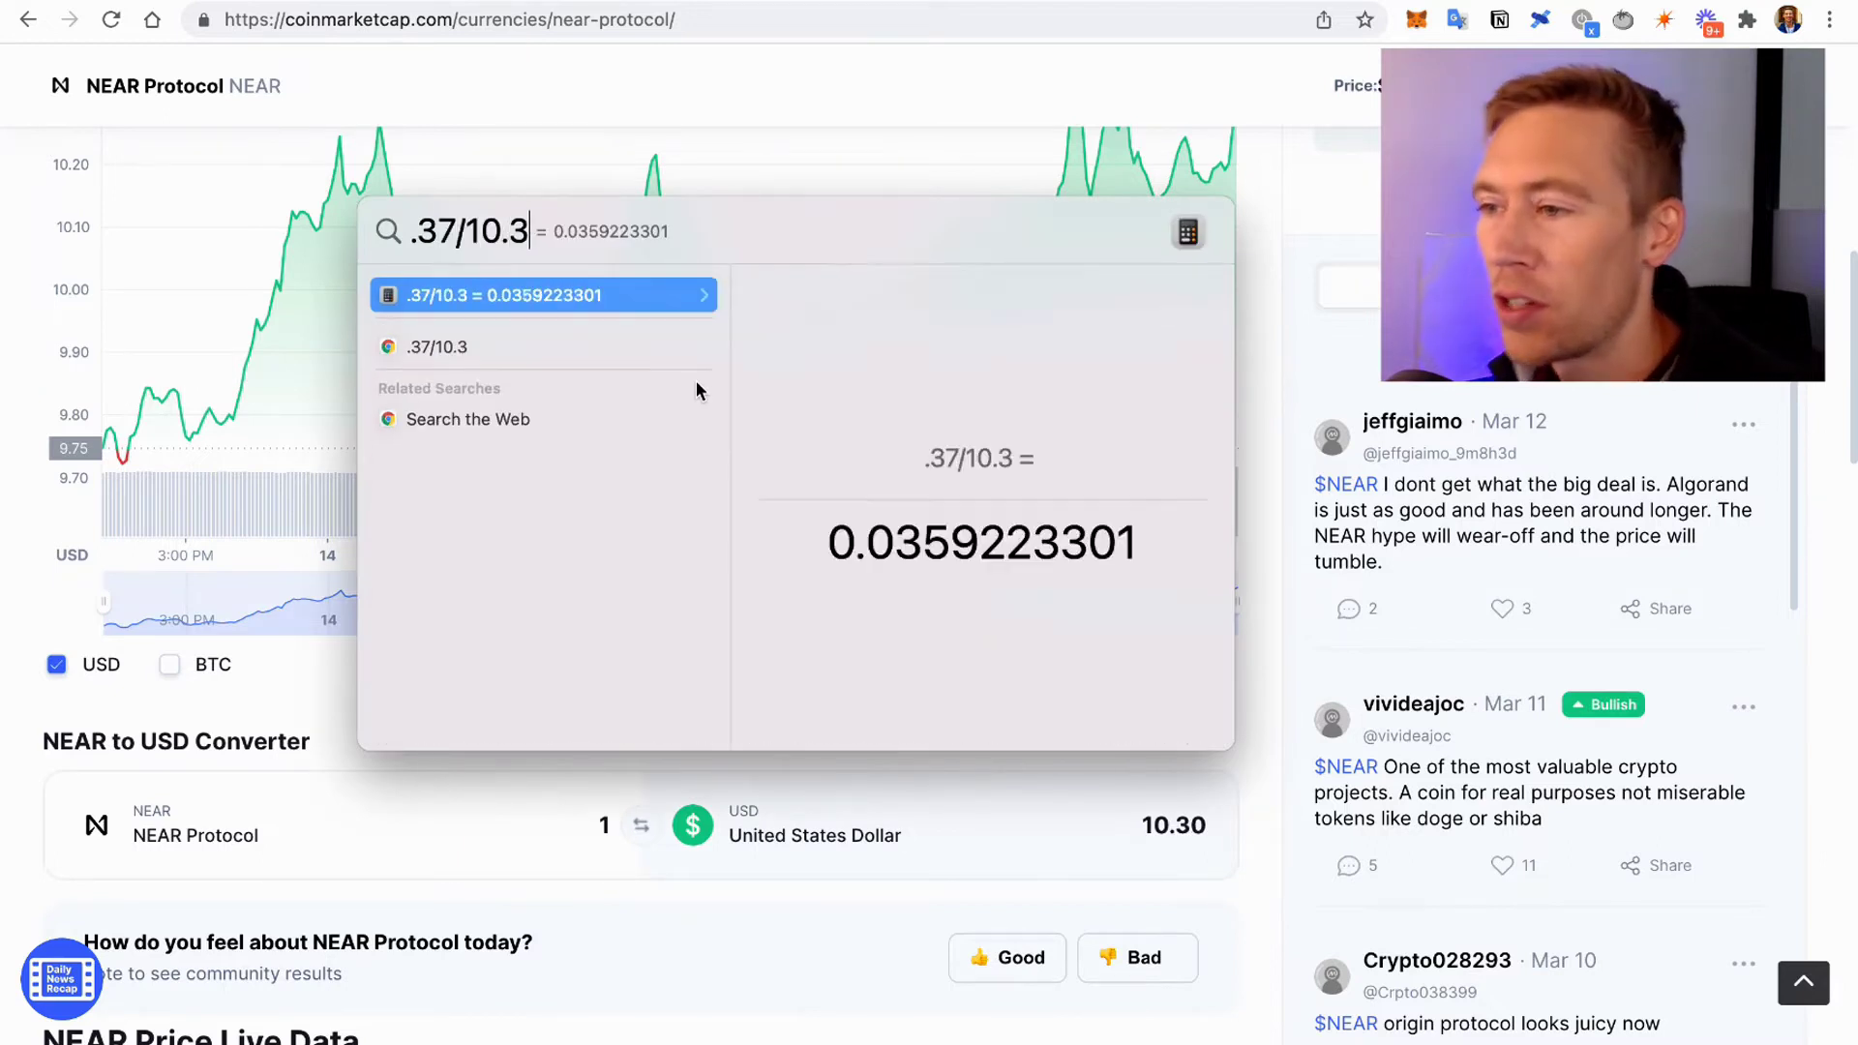
key("Escape")
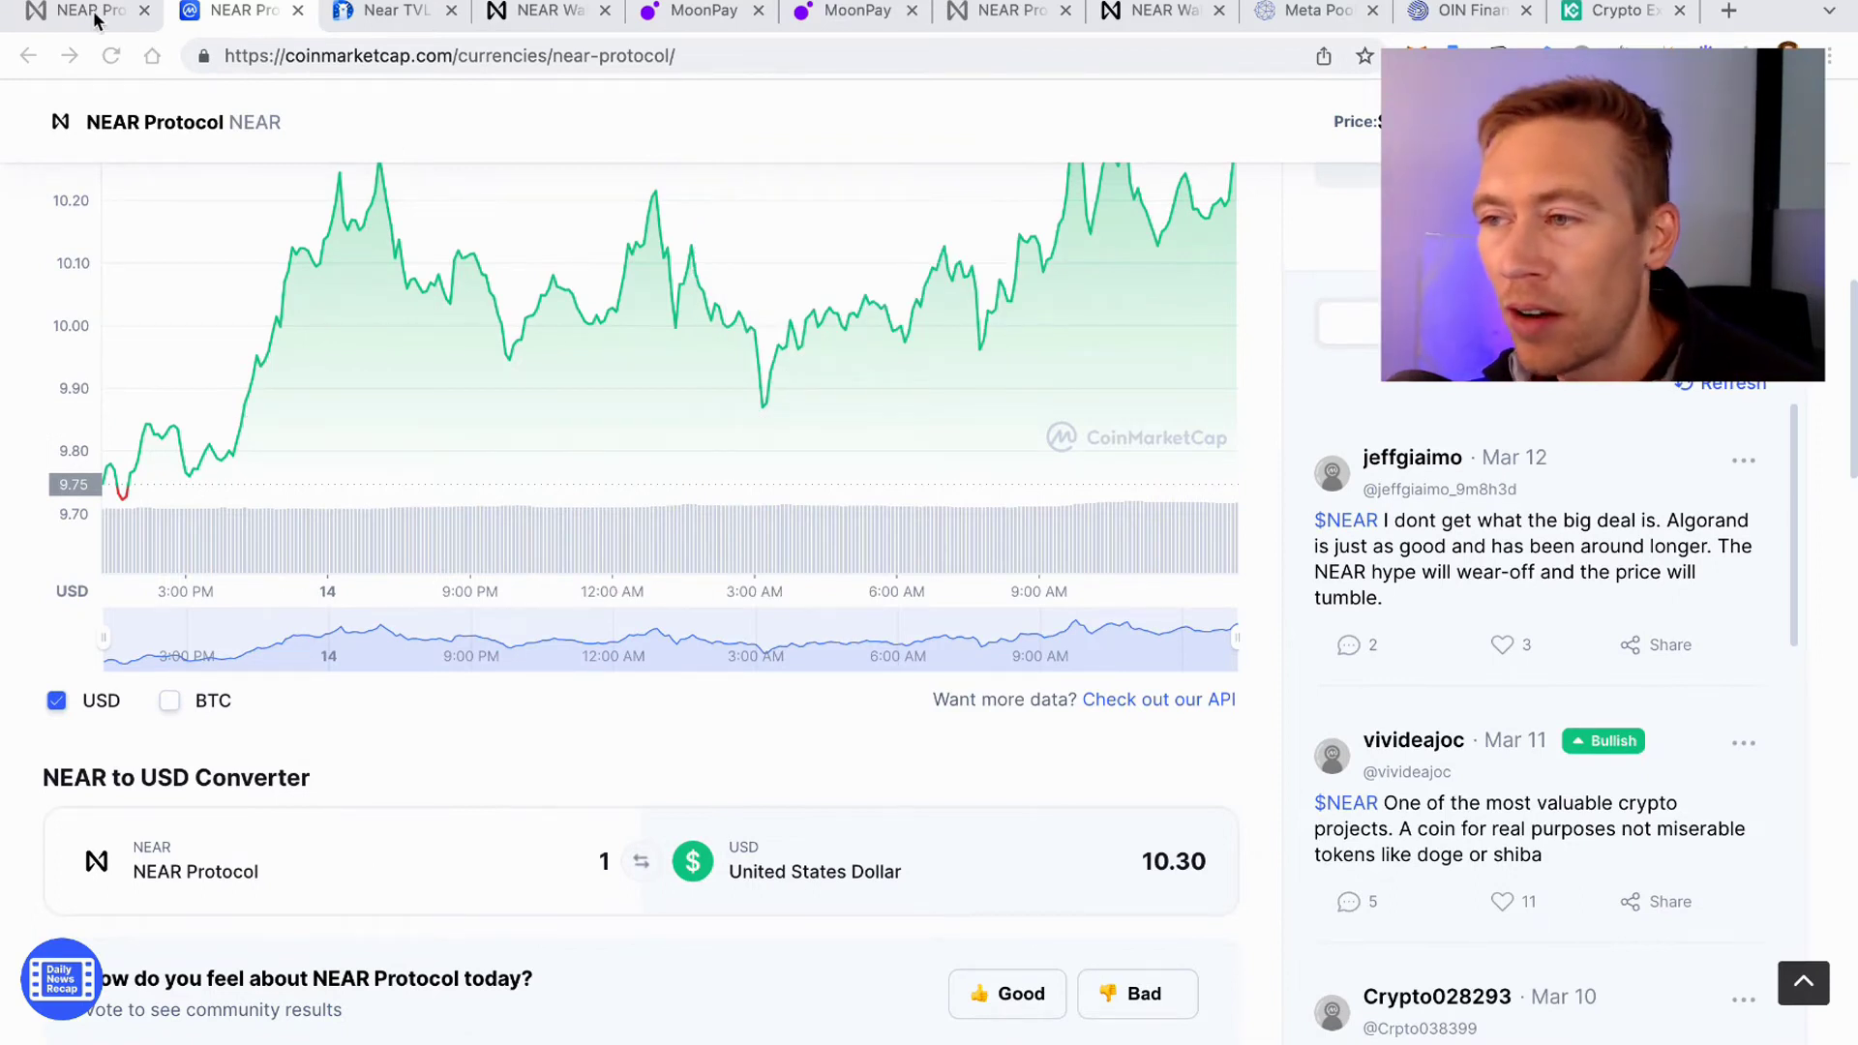
- Change the MoonPay purchase amount to $30 and view the fee breakdown for the 2.4 NEAR quote
left_click(657, 18)
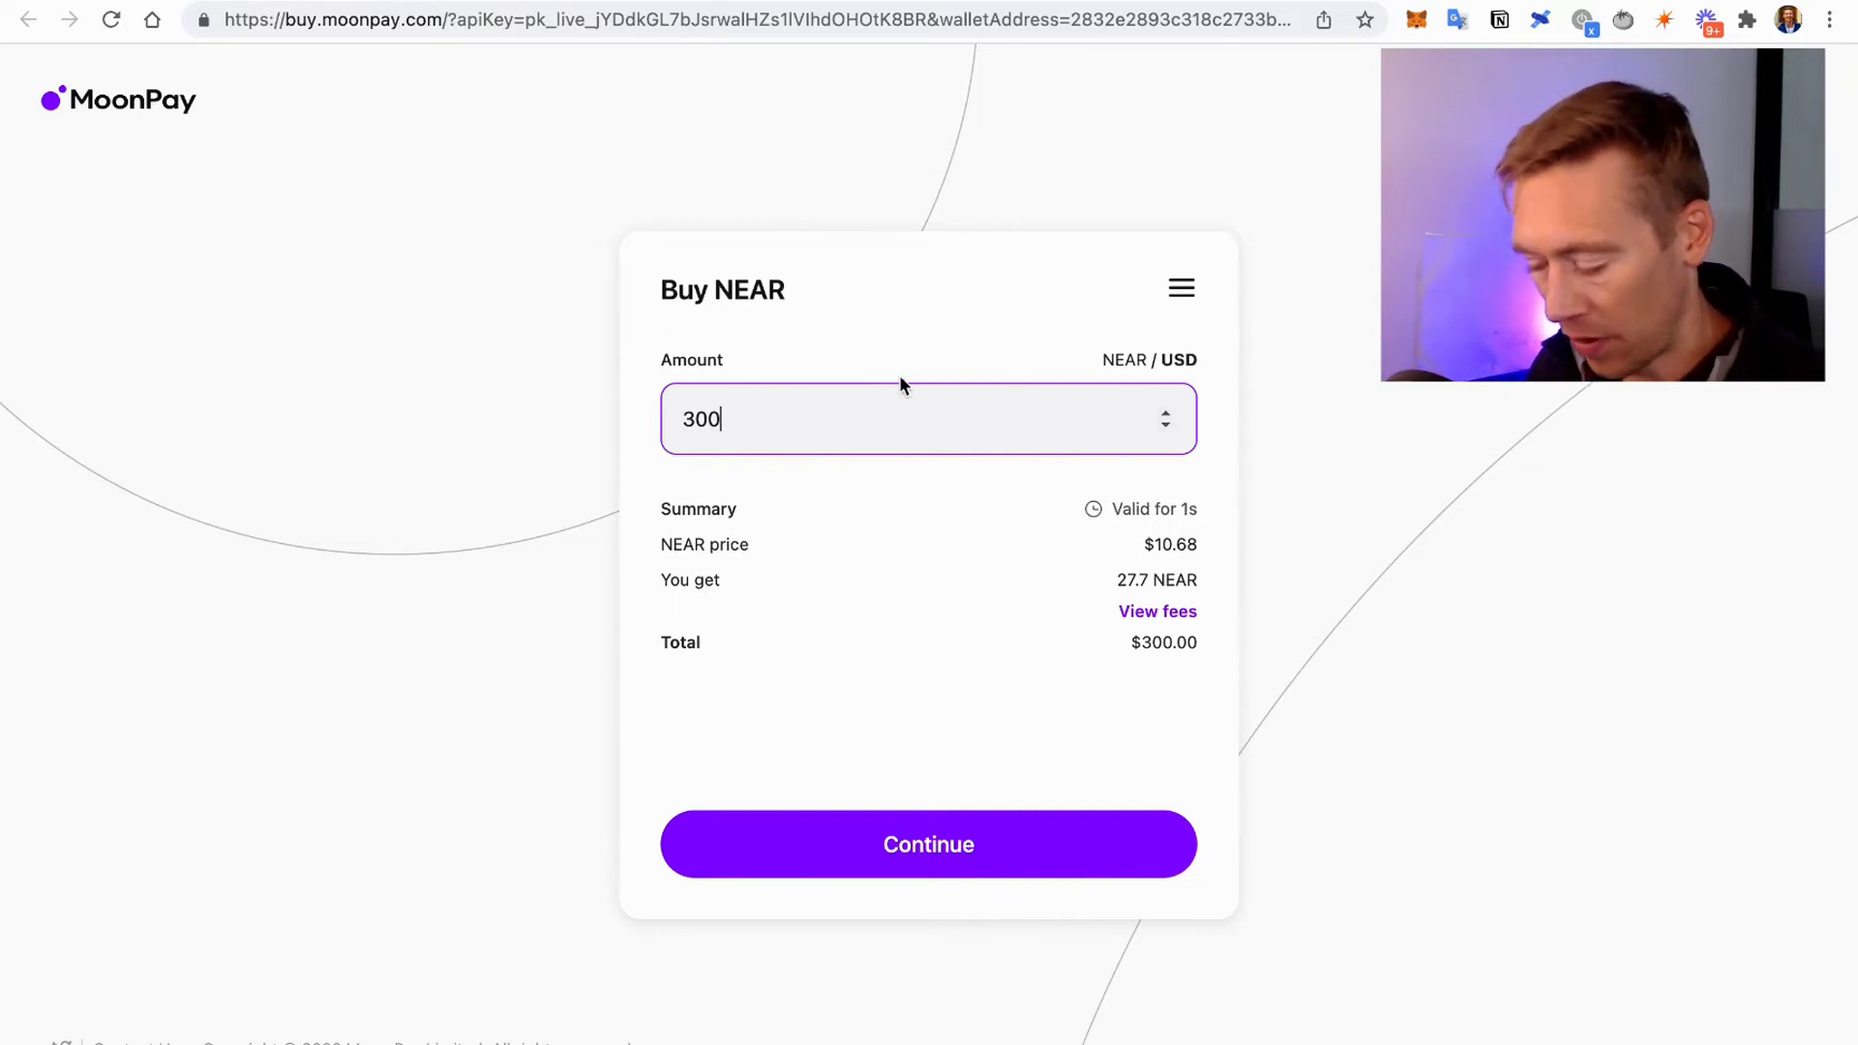
key("BackSpace")
key("BackSpace")
key("BackSpace")
type("55")
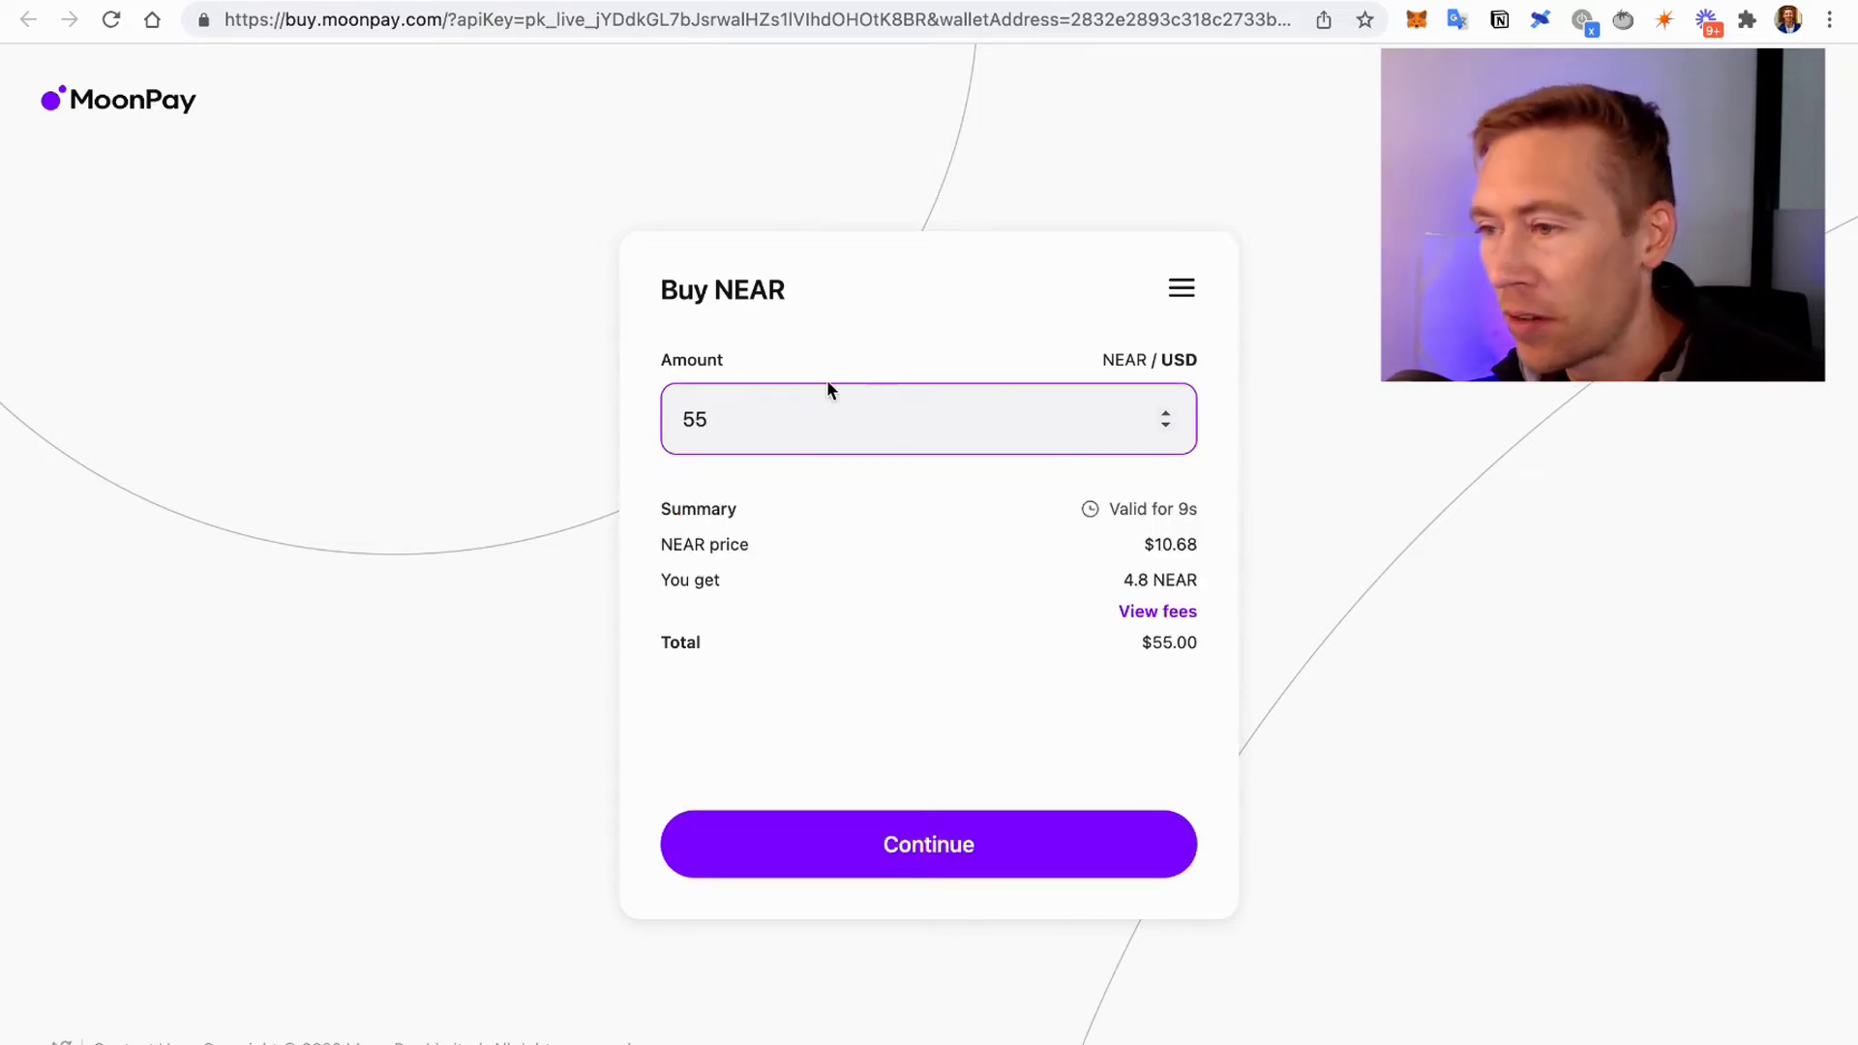
key("BackSpace")
key("Left")
left_click(921, 422)
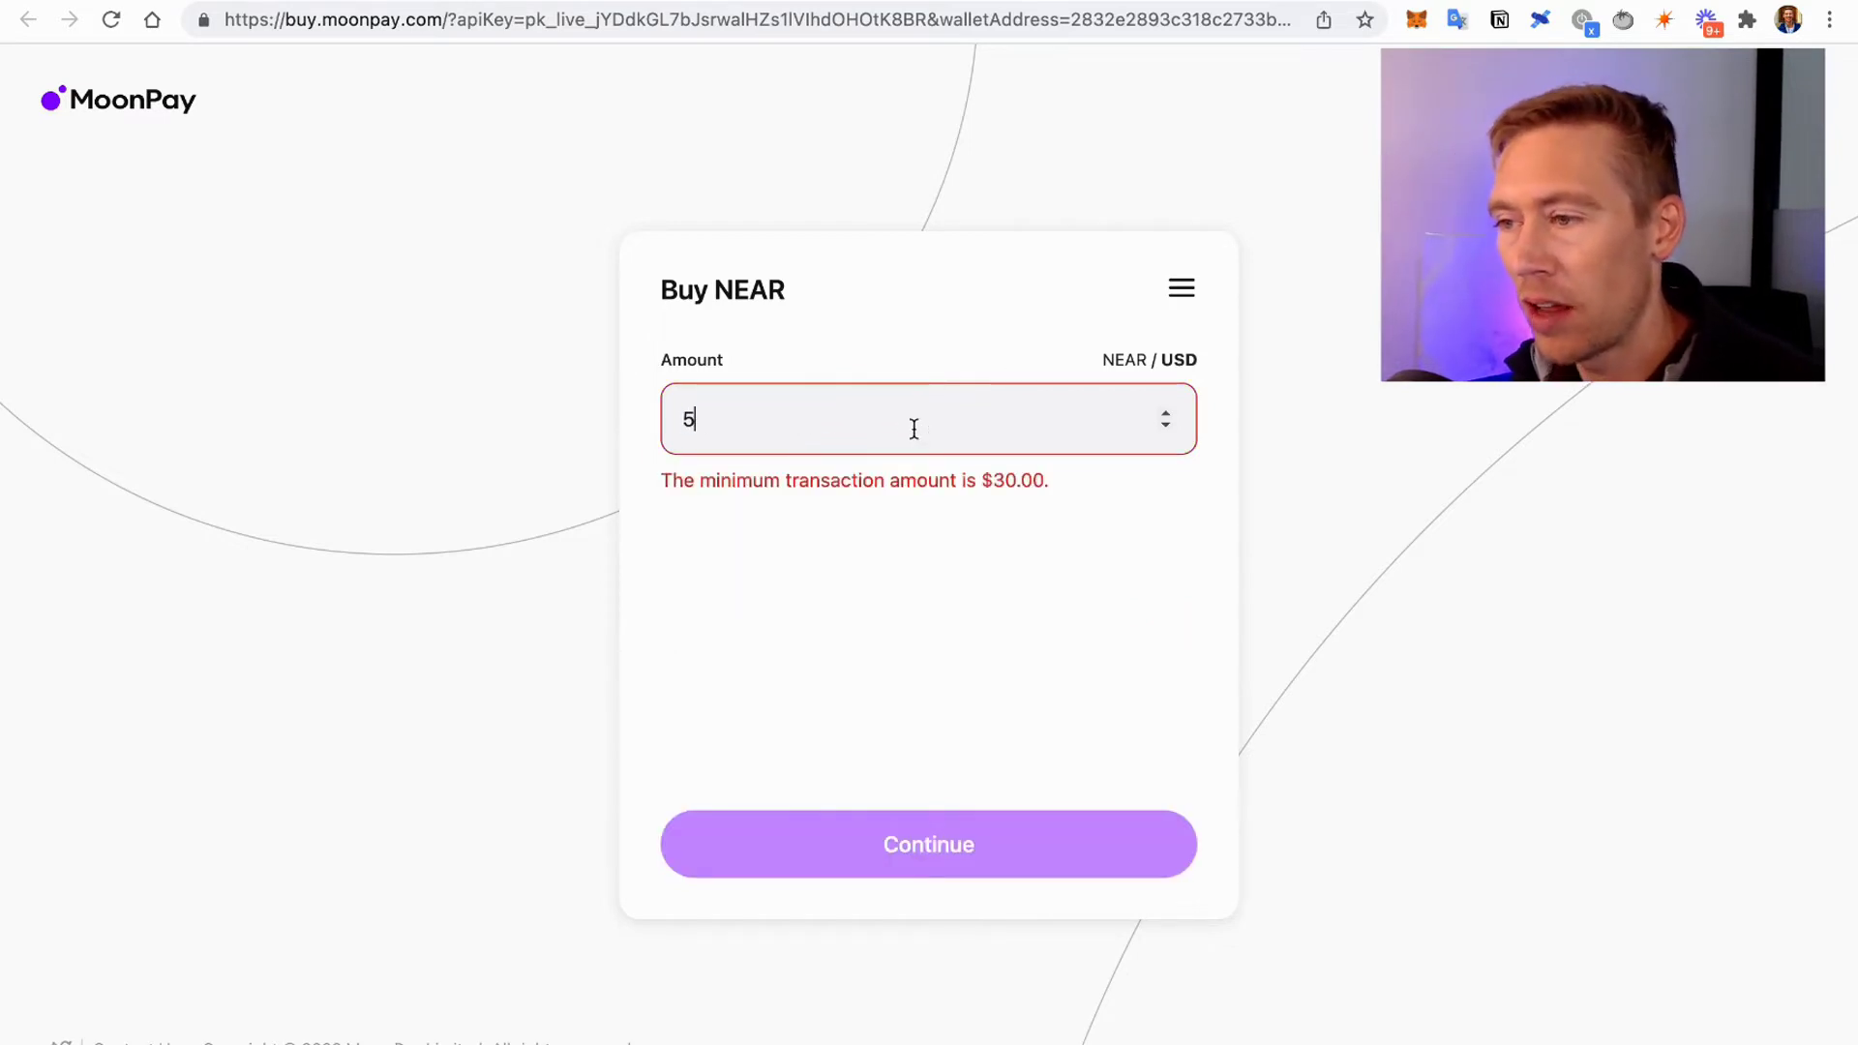
type("30")
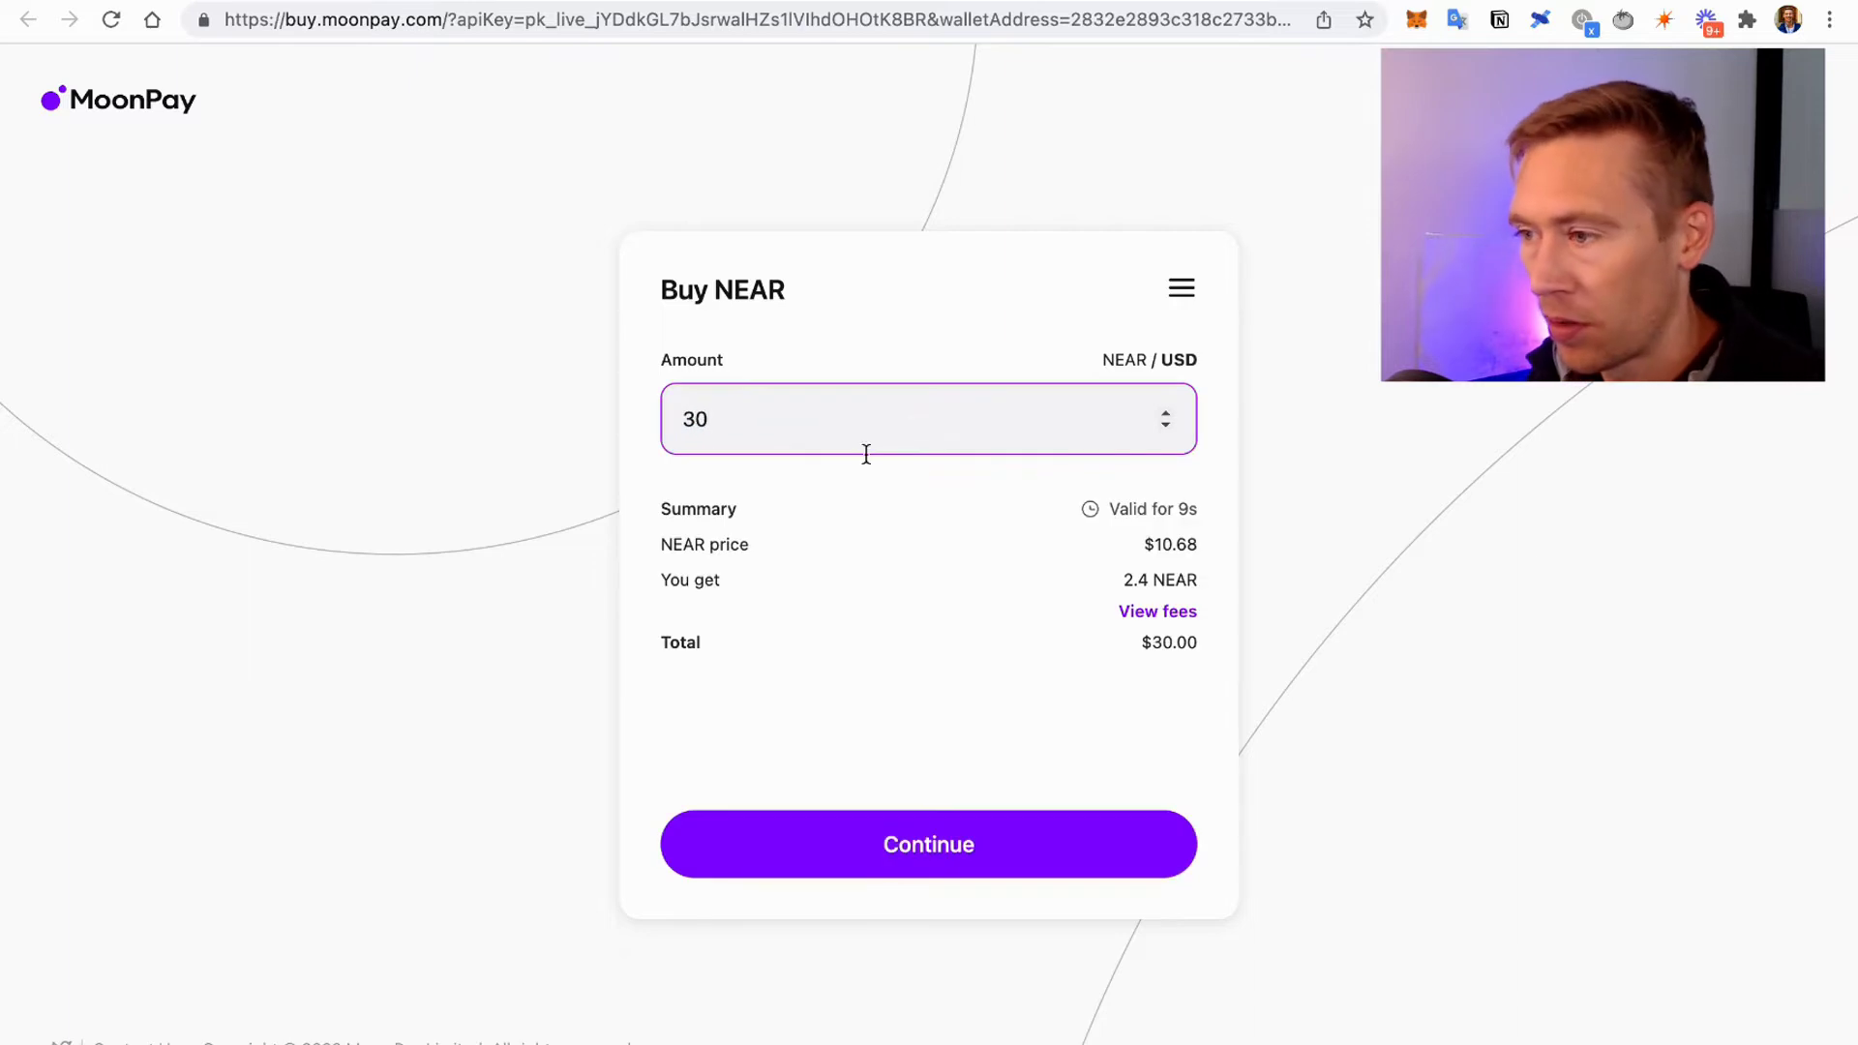
left_click(1159, 615)
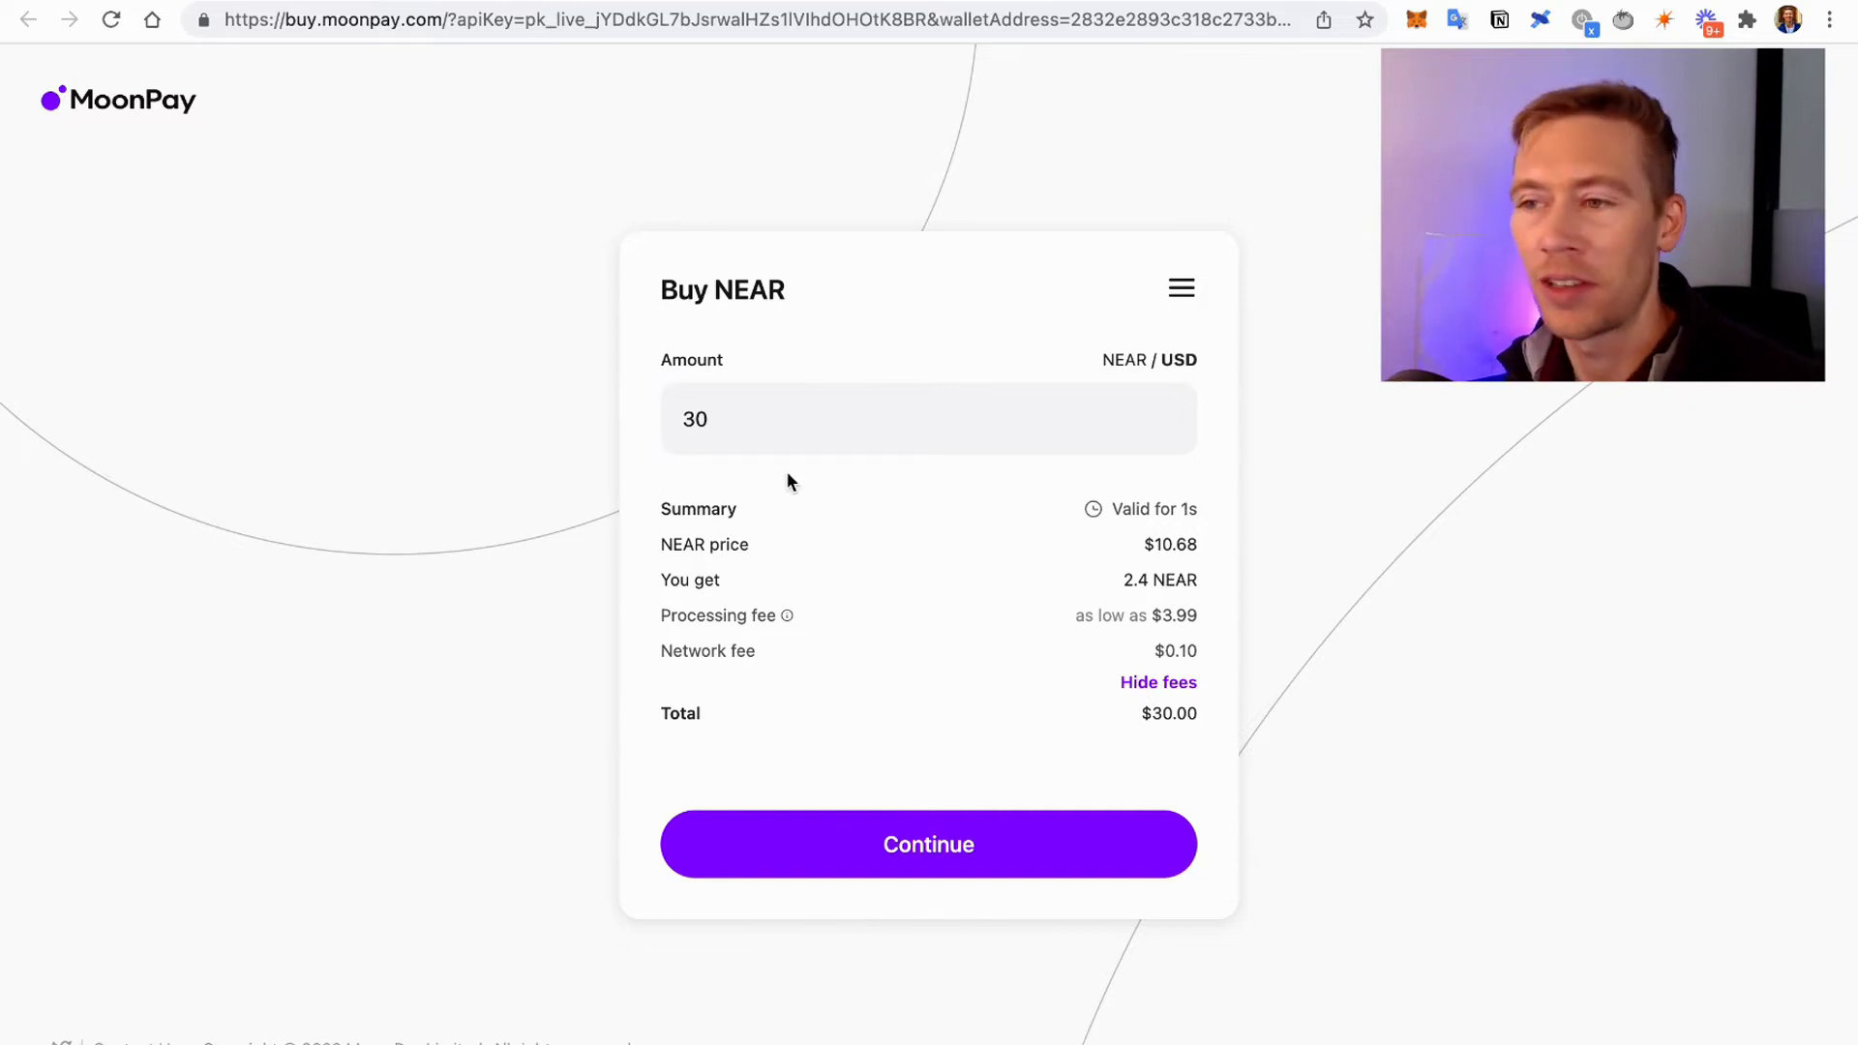
- Return to the NEAR wallet funding page and copy the wallet address
key("ctrl+w")
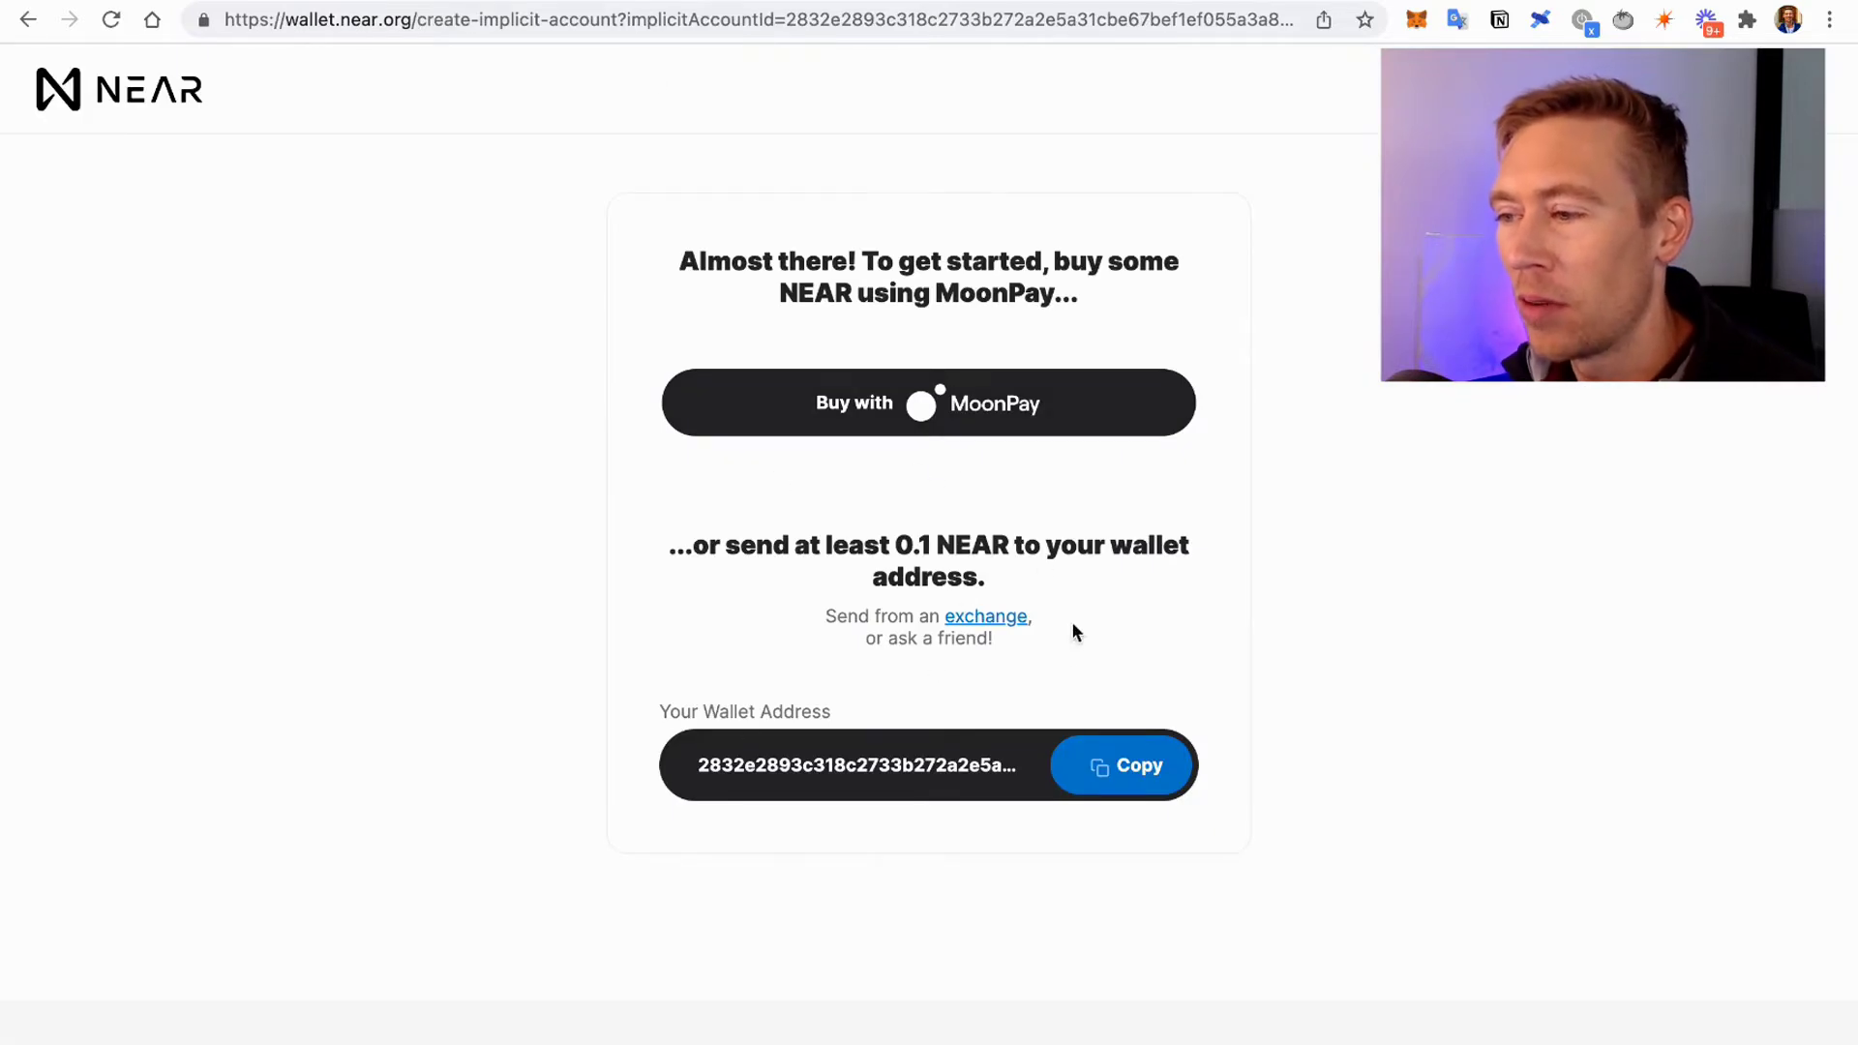
left_click(1116, 779)
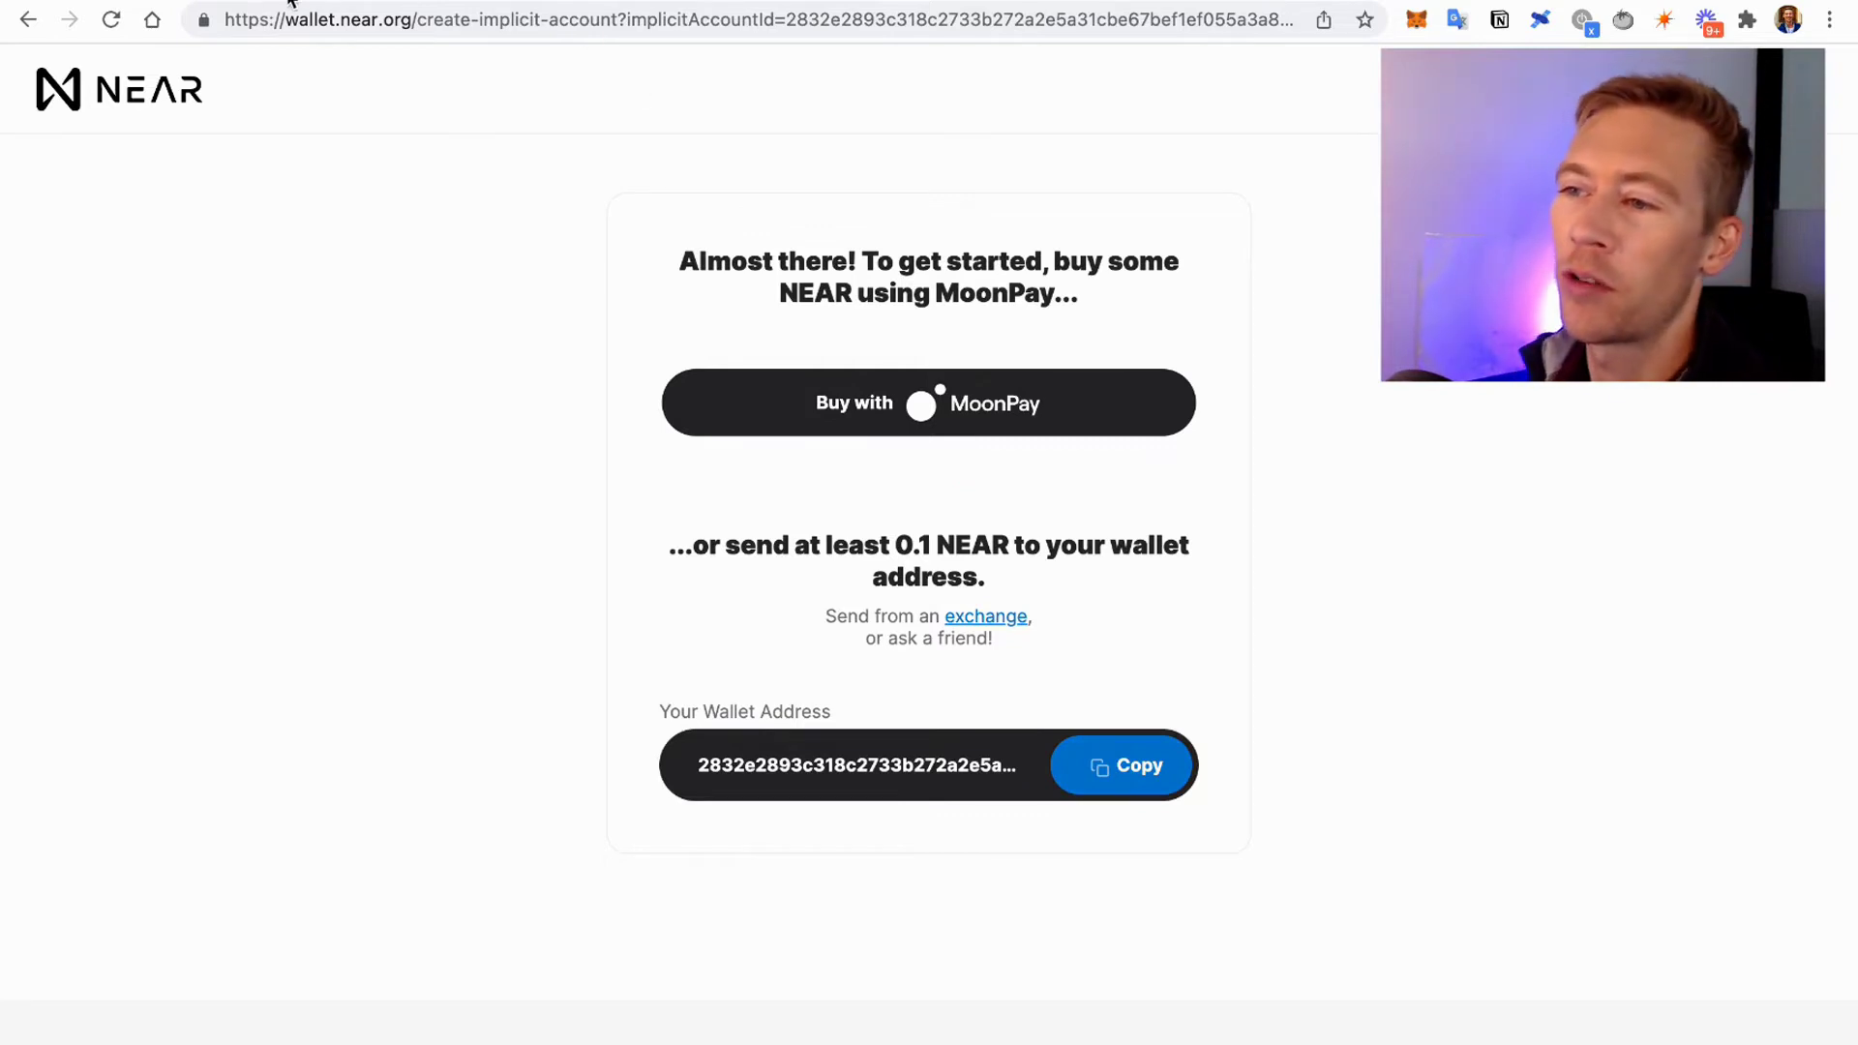
- Check the NEAR price page, then view the wallet's Purchase NEAR tokens list of exchanges
left_click(259, 6)
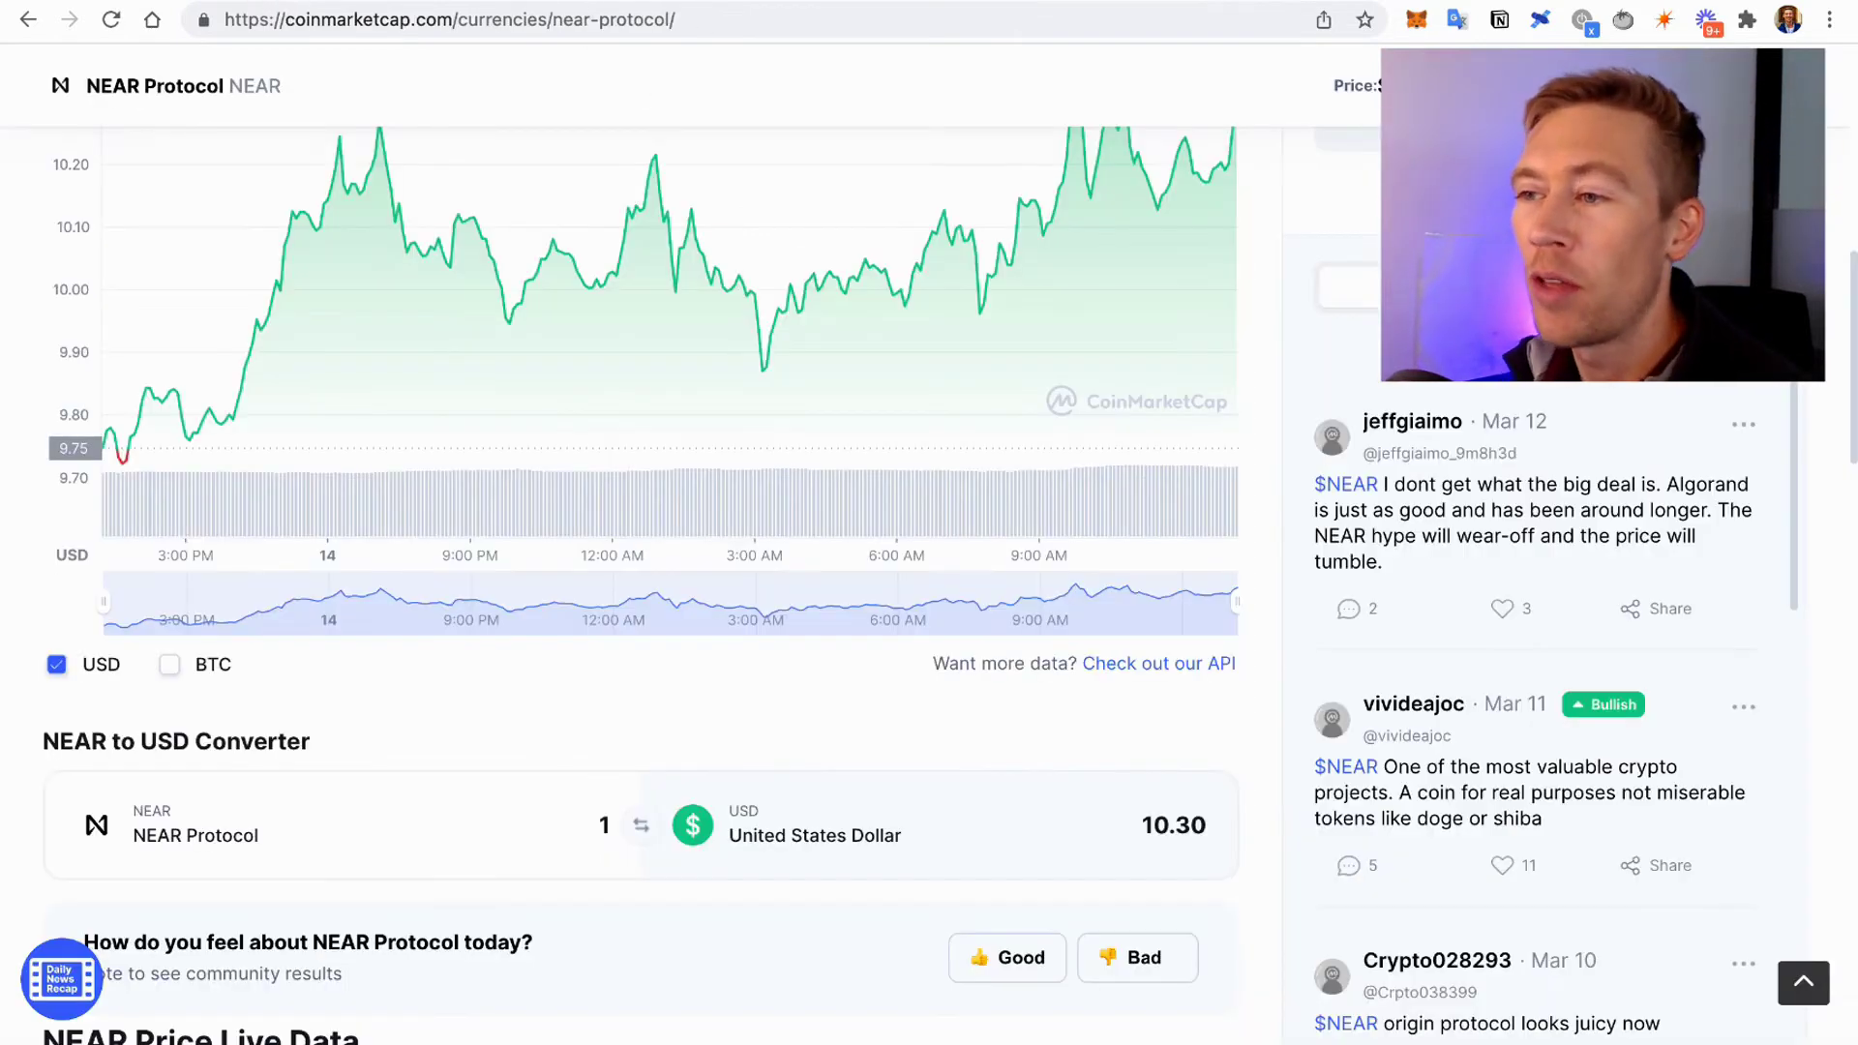
left_click(700, 12)
left_click(1024, 626)
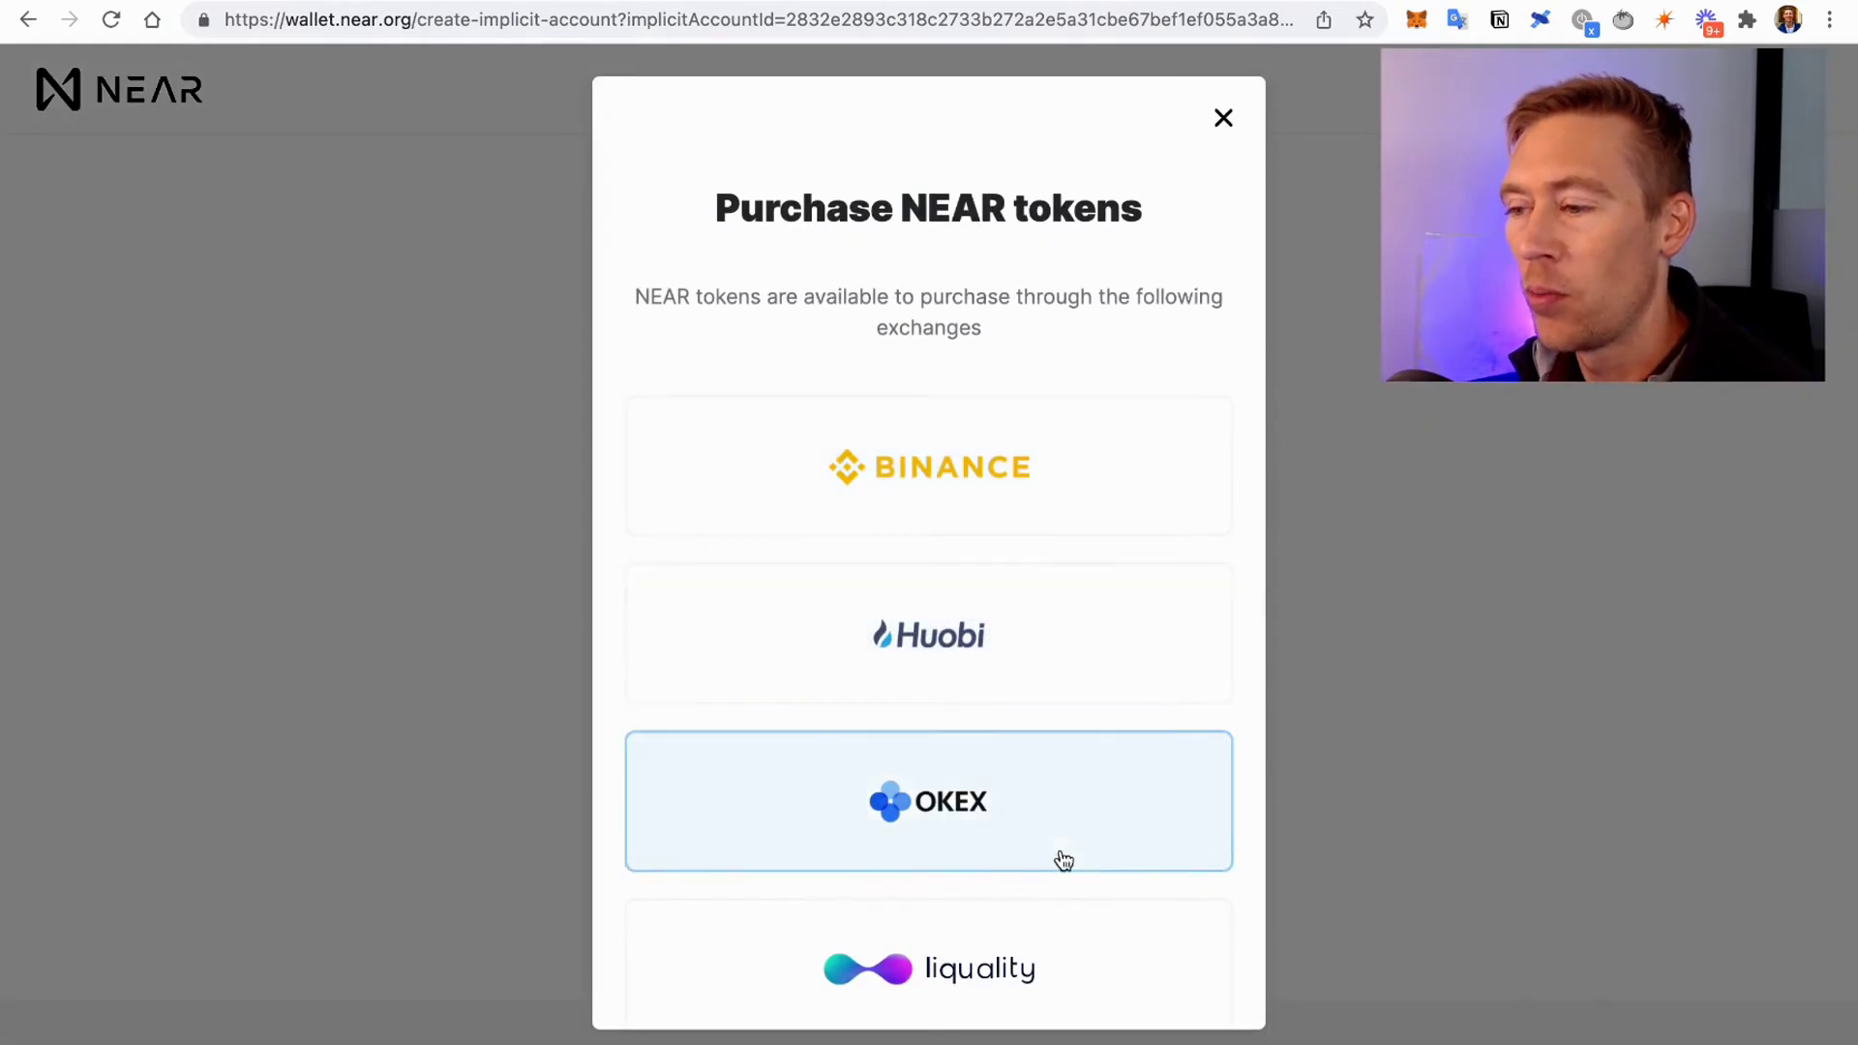
scroll(1057, 857, "down", 3)
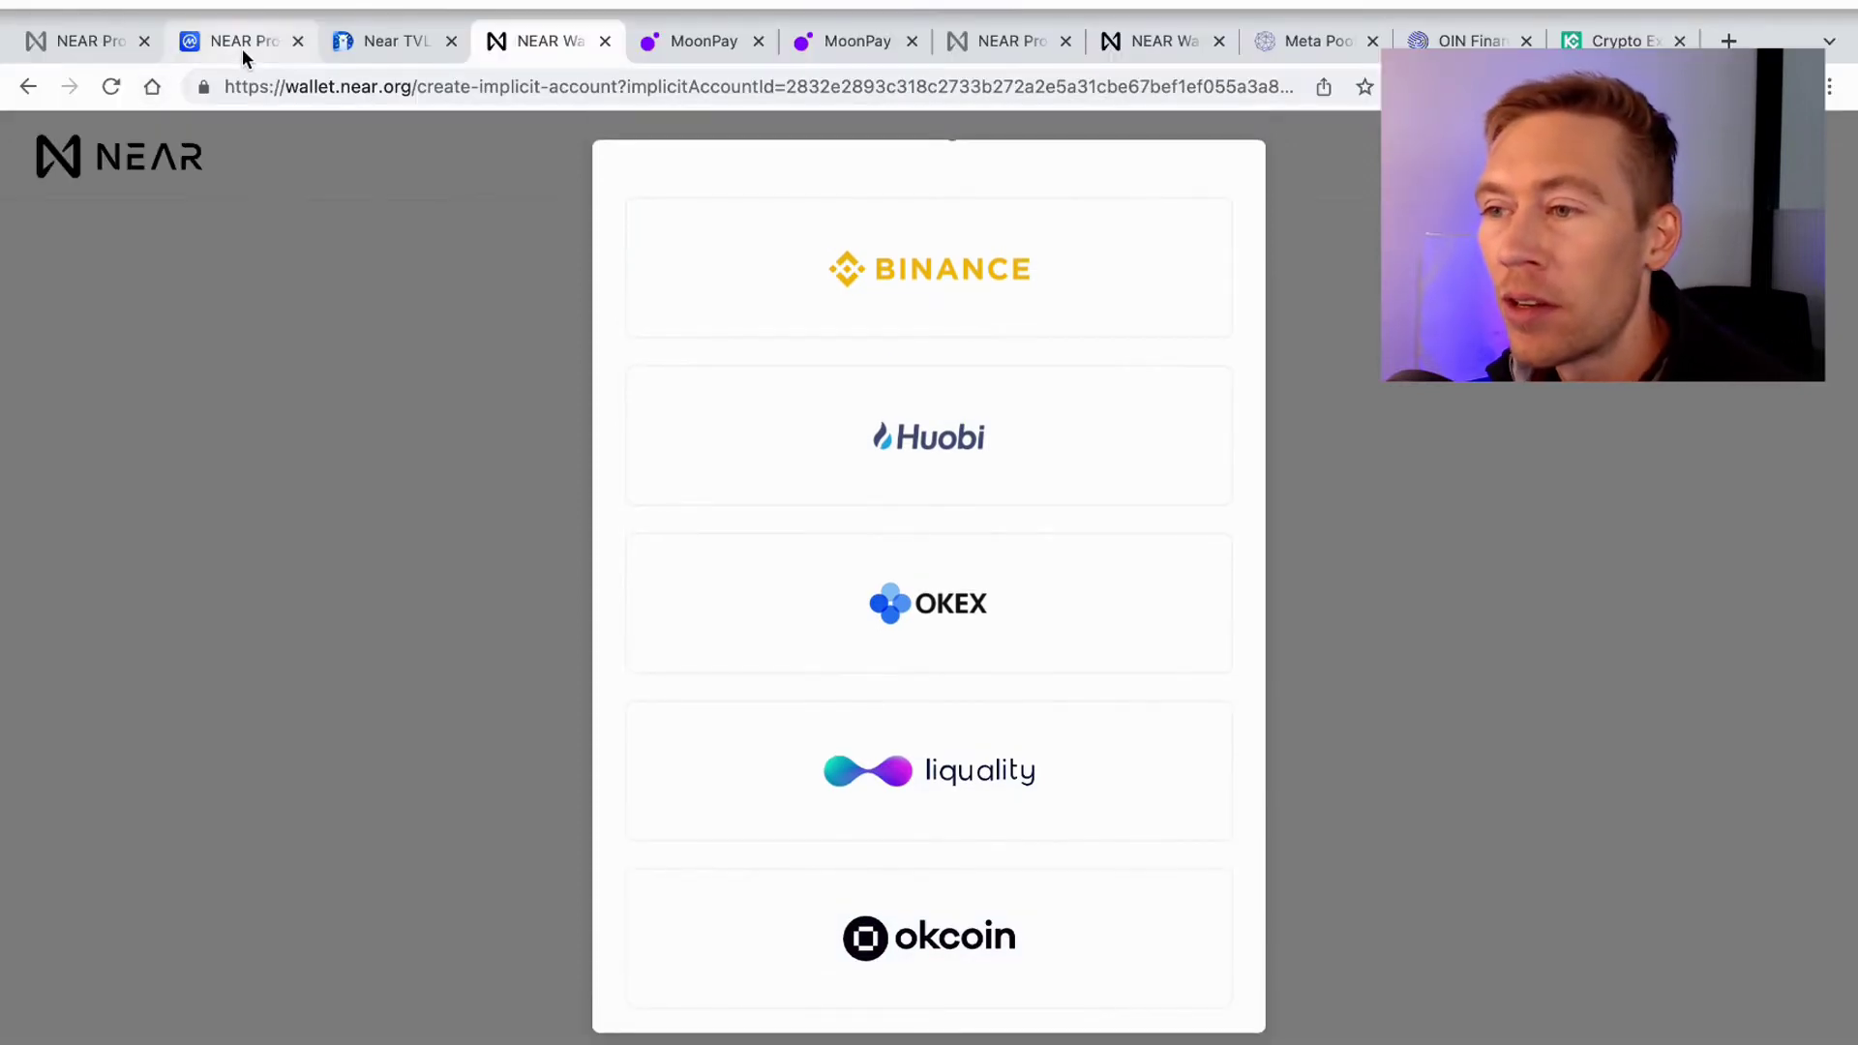
- Show CoinMarketCap's Markets list of exchanges trading NEAR Protocol
left_click(242, 43)
scroll(292, 184, "up", 10)
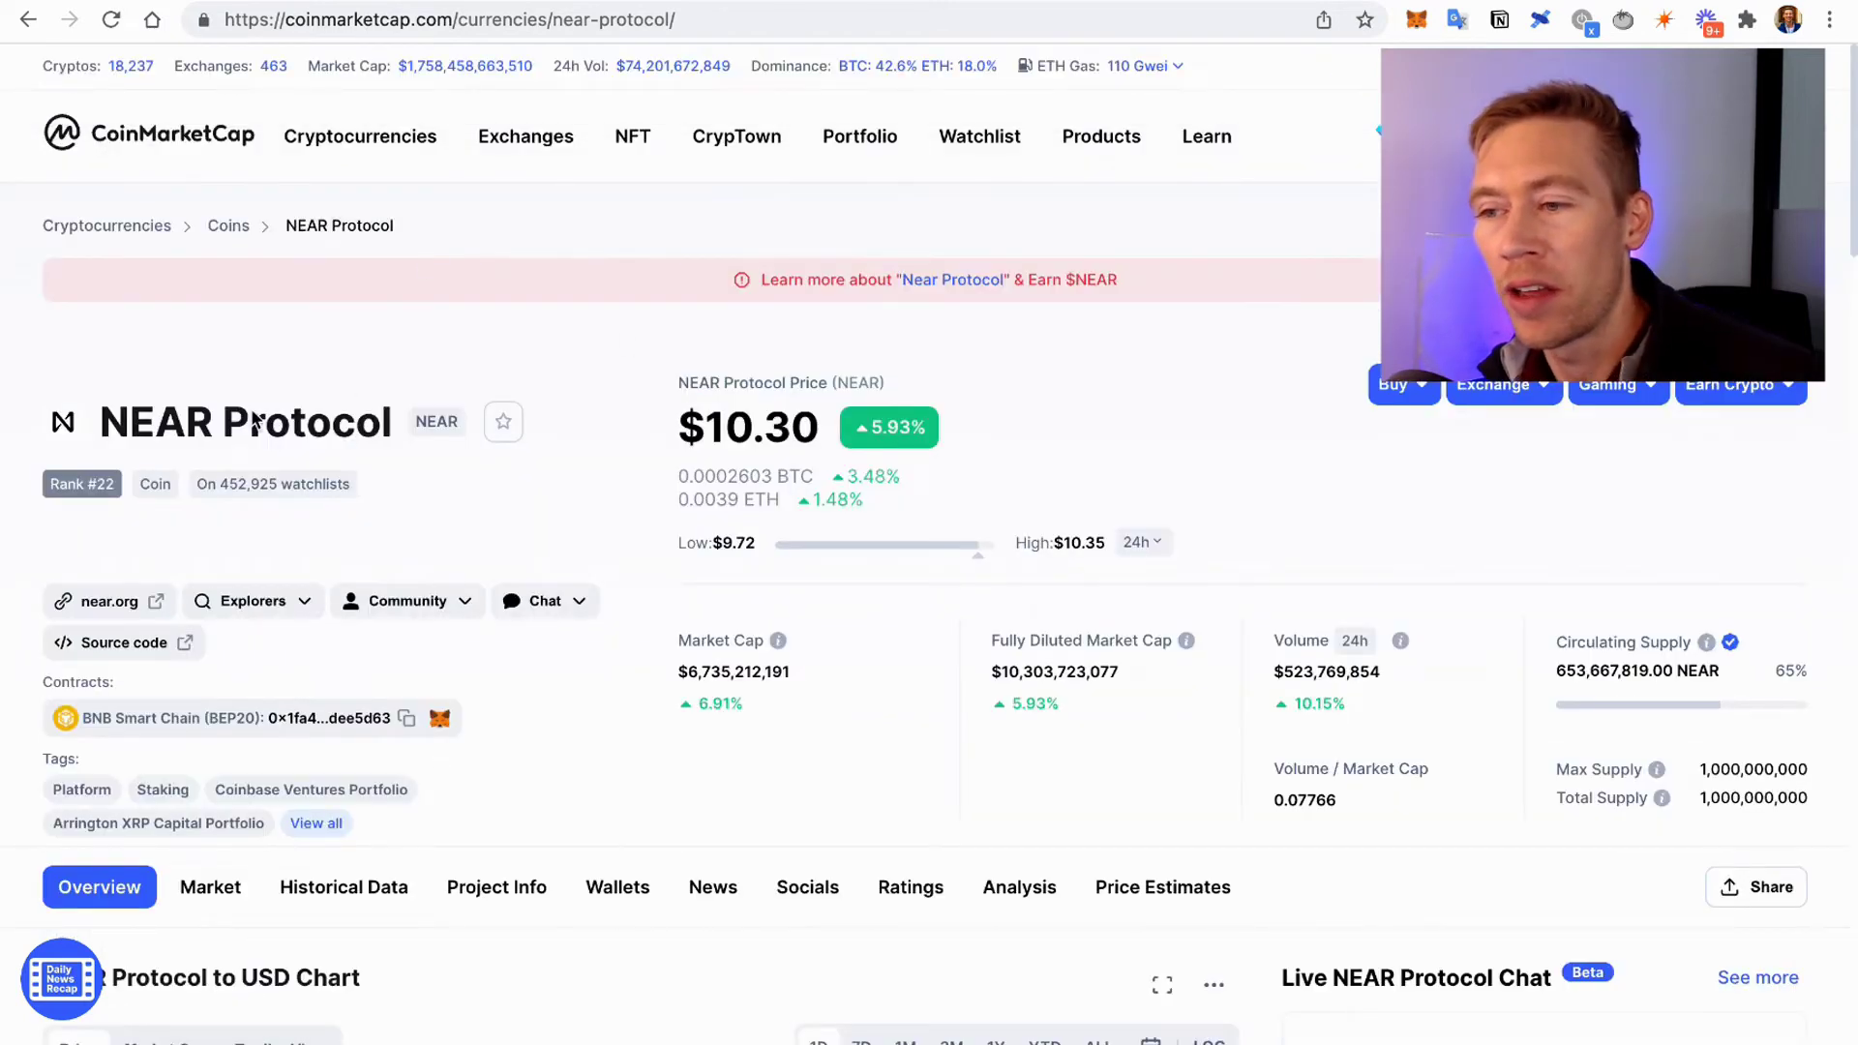
left_click(223, 891)
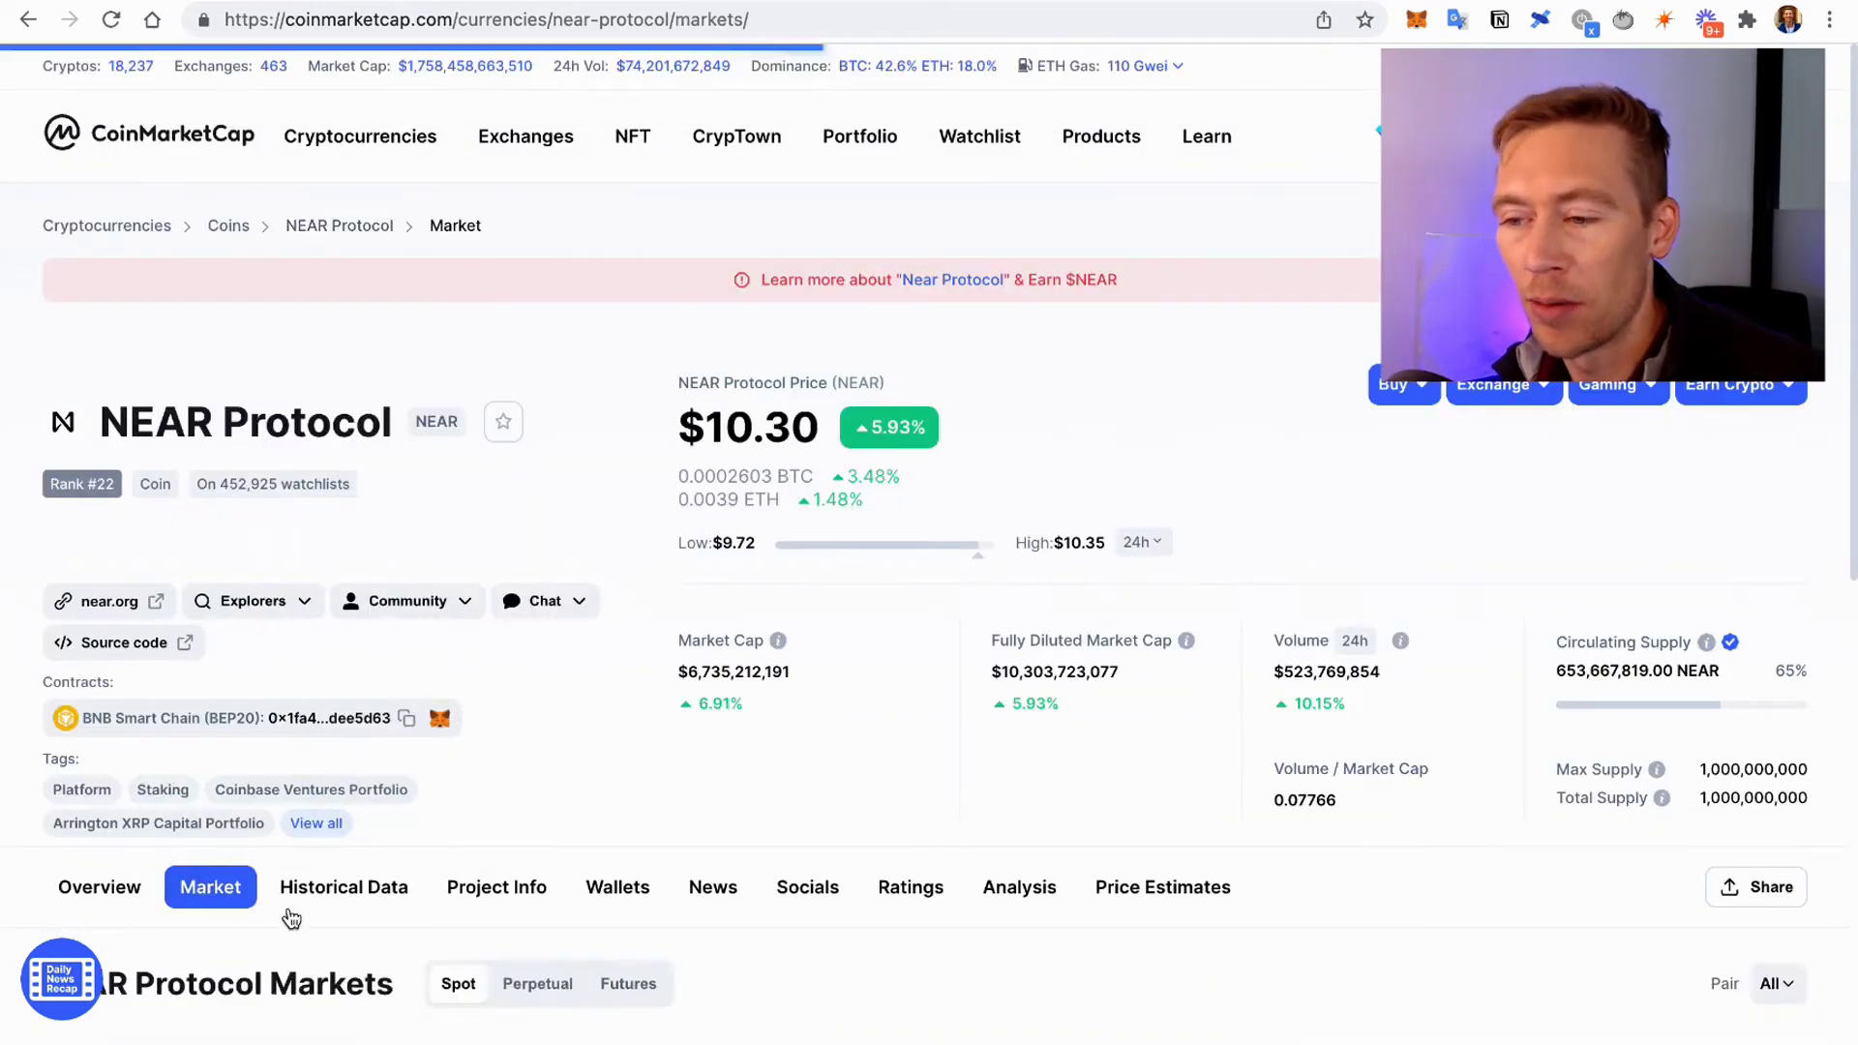
scroll(405, 799, "down", 2)
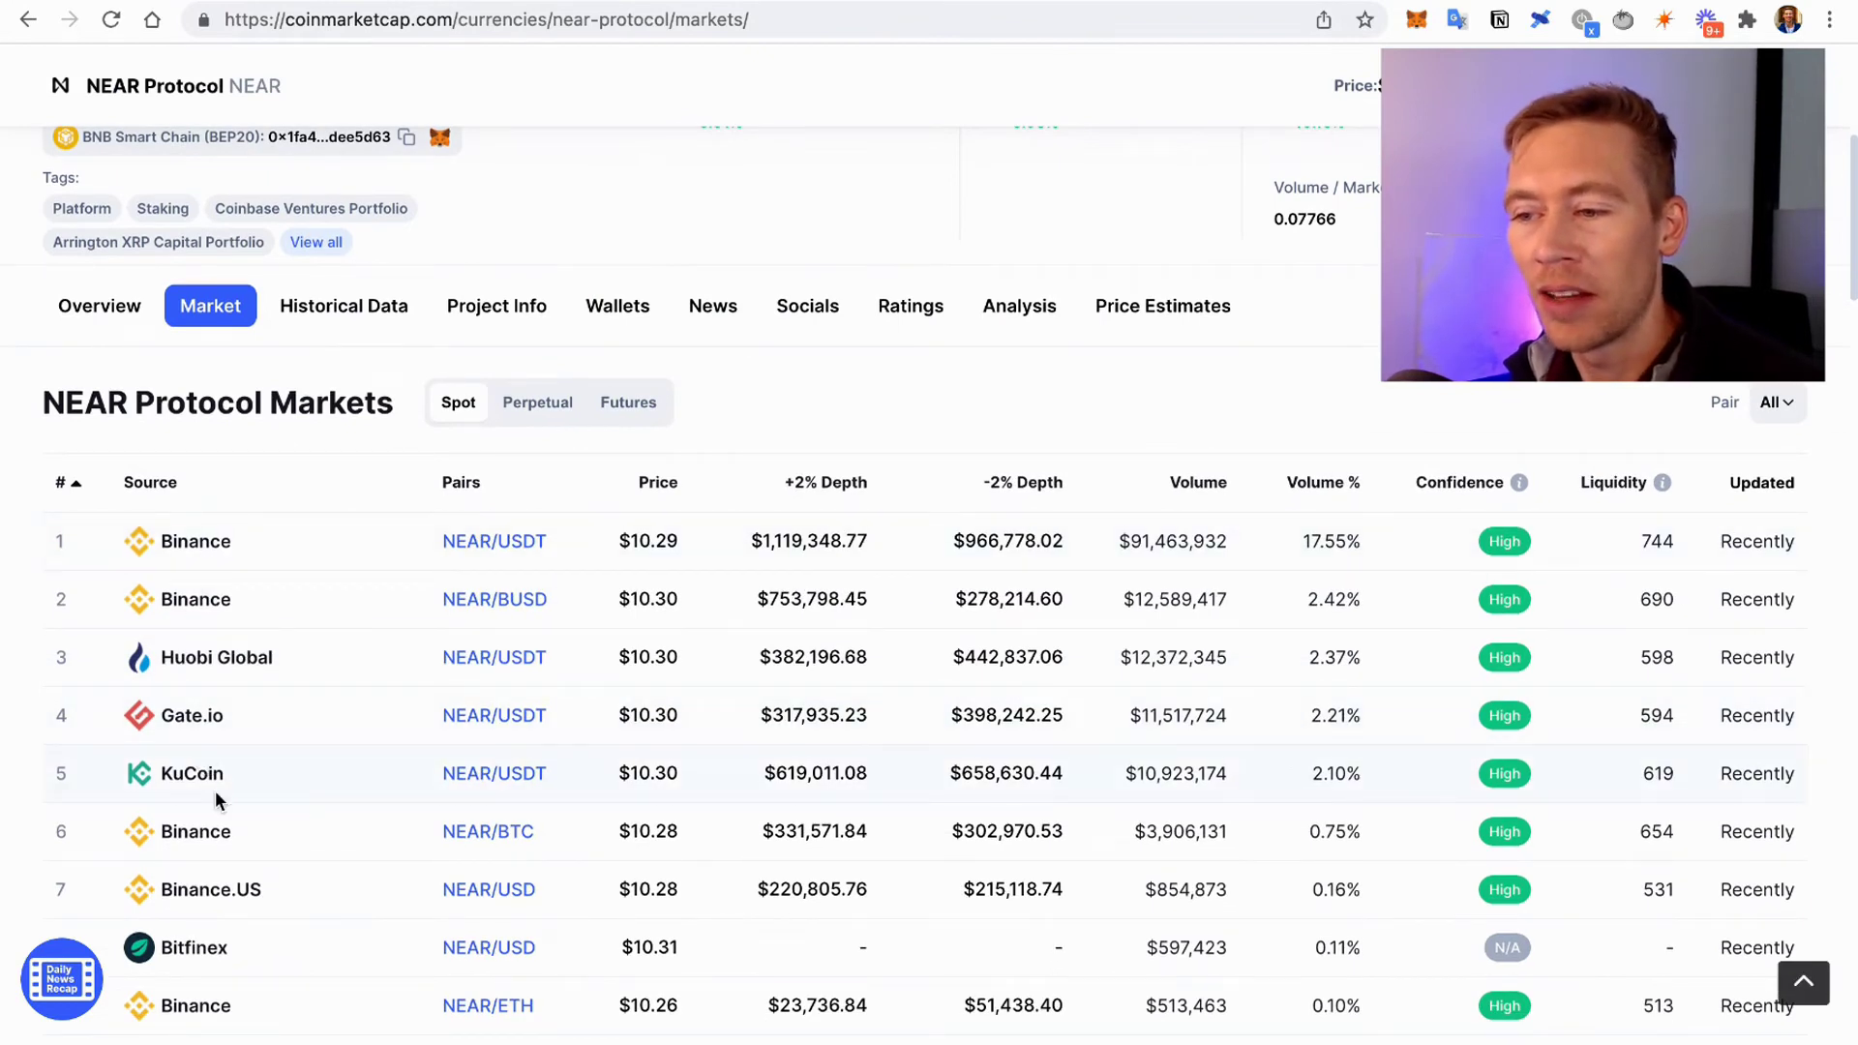
scroll(215, 789, "down", 1)
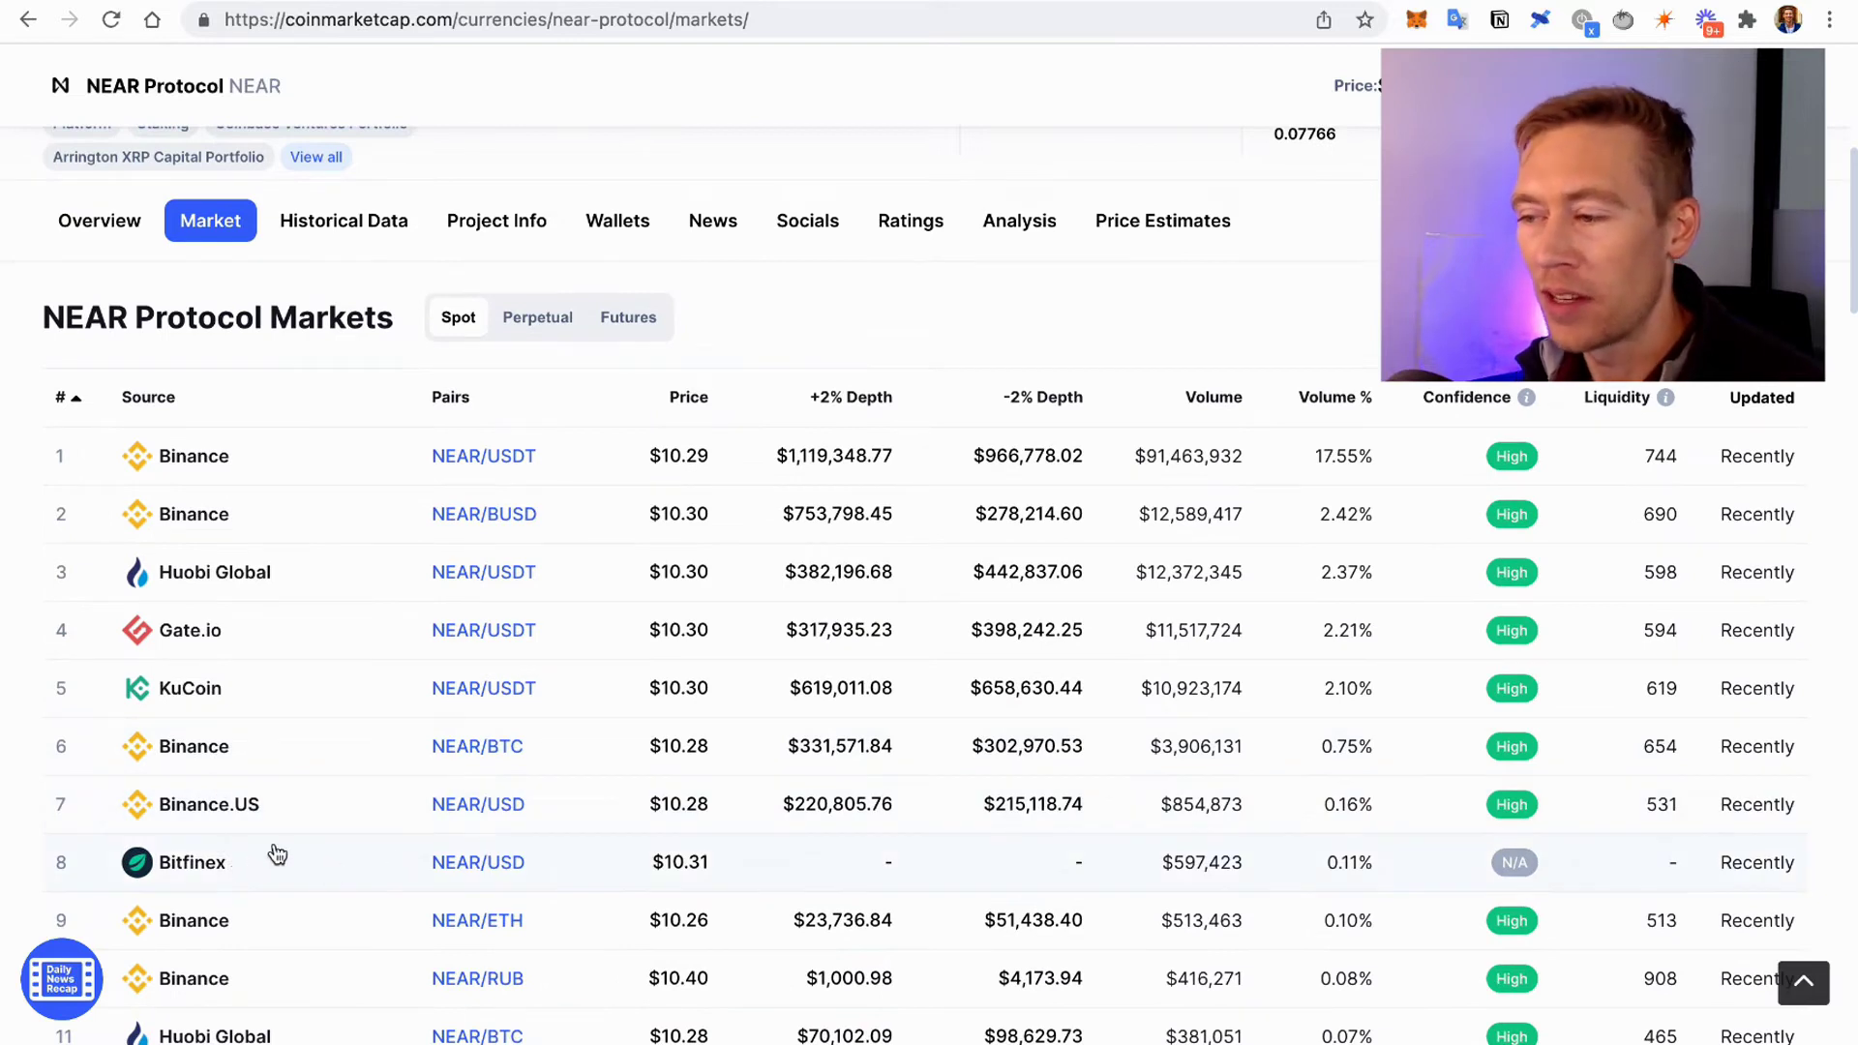
scroll(303, 786, "down", 2)
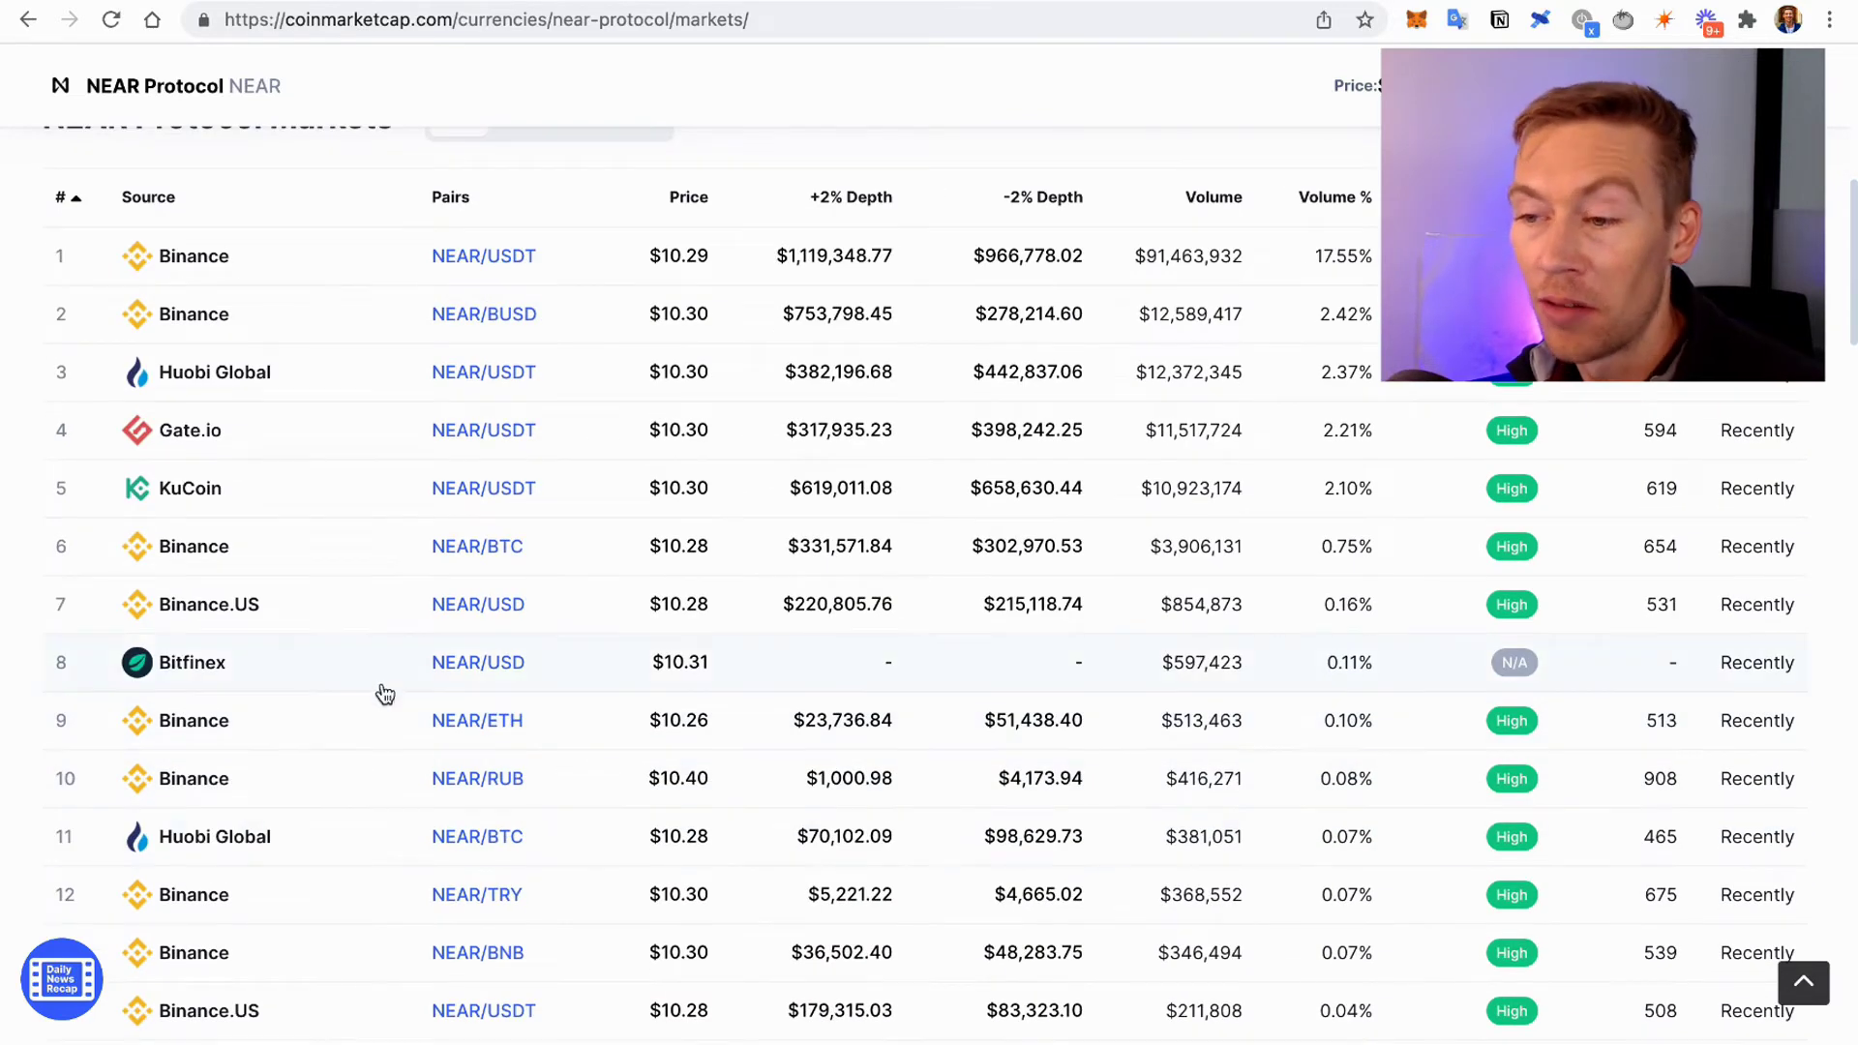
scroll(257, 739, "down", 2)
scroll(258, 751, "up", 5)
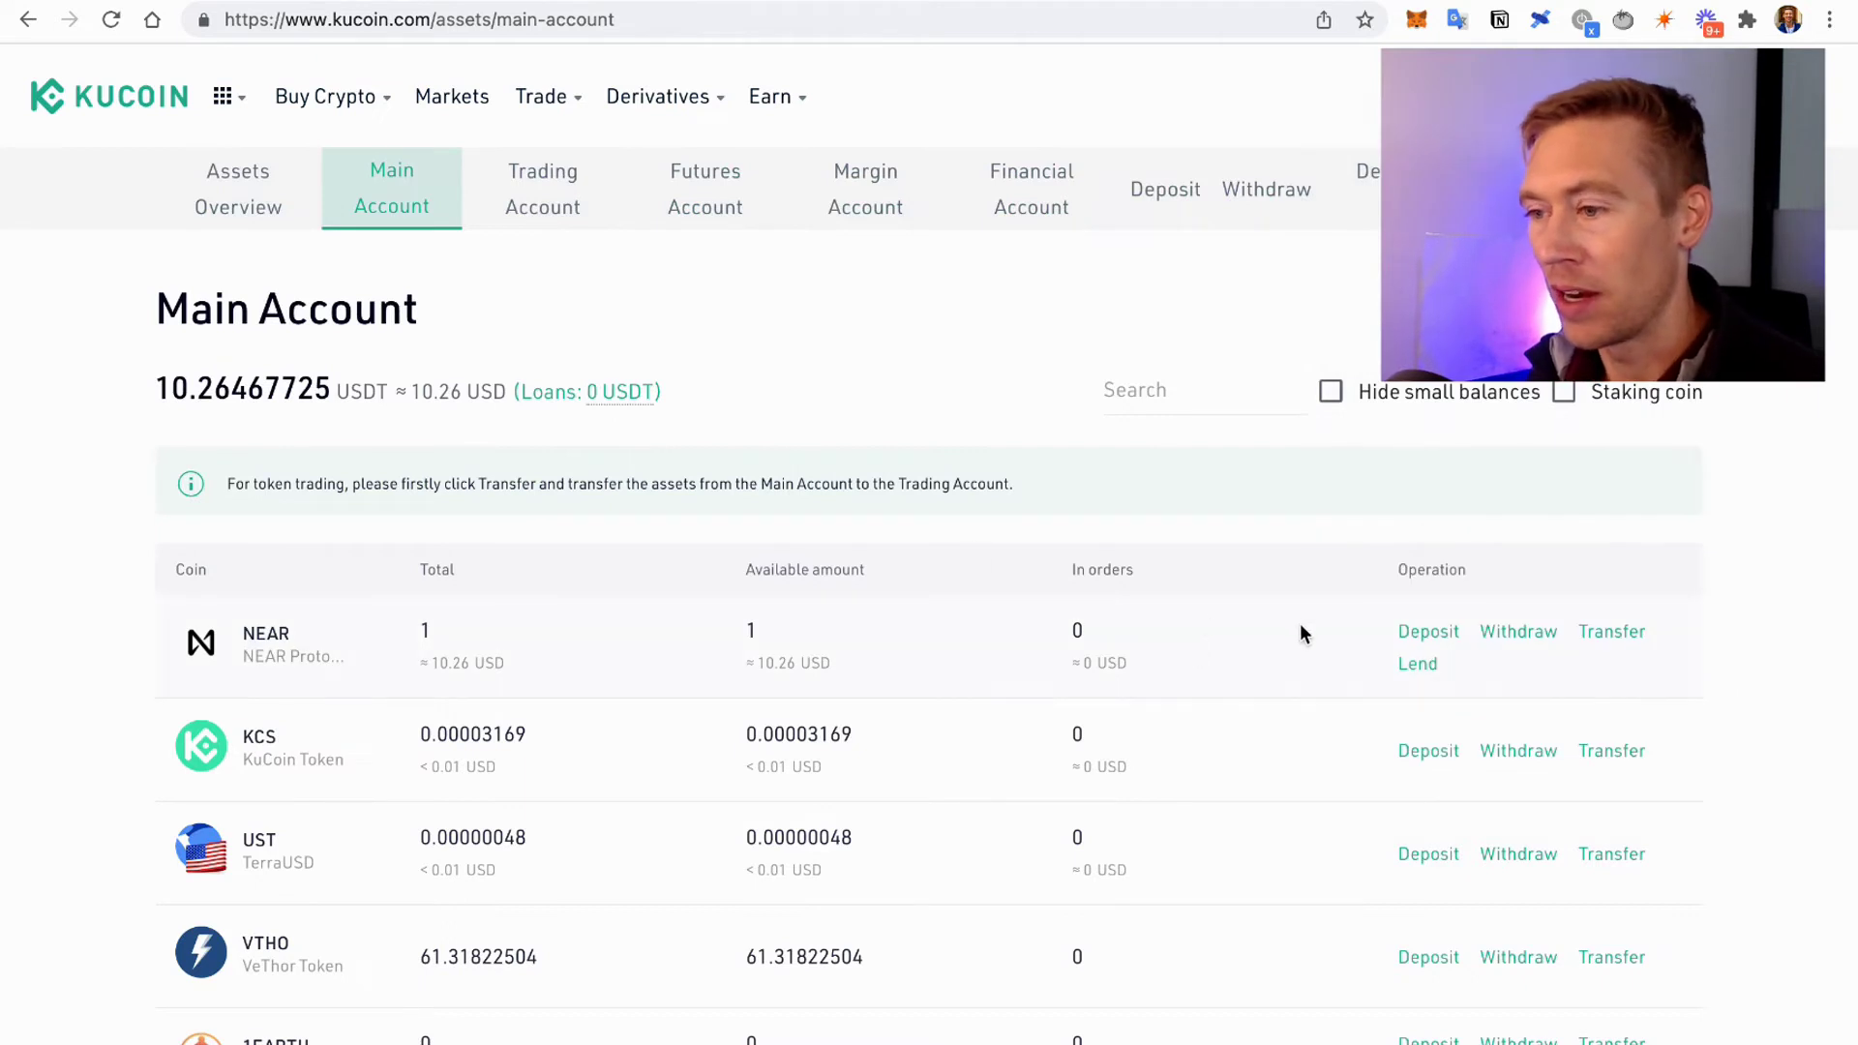
- Start a KuCoin NEAR withdrawal and set its amount to 0.2 NEAR
left_click(1498, 633)
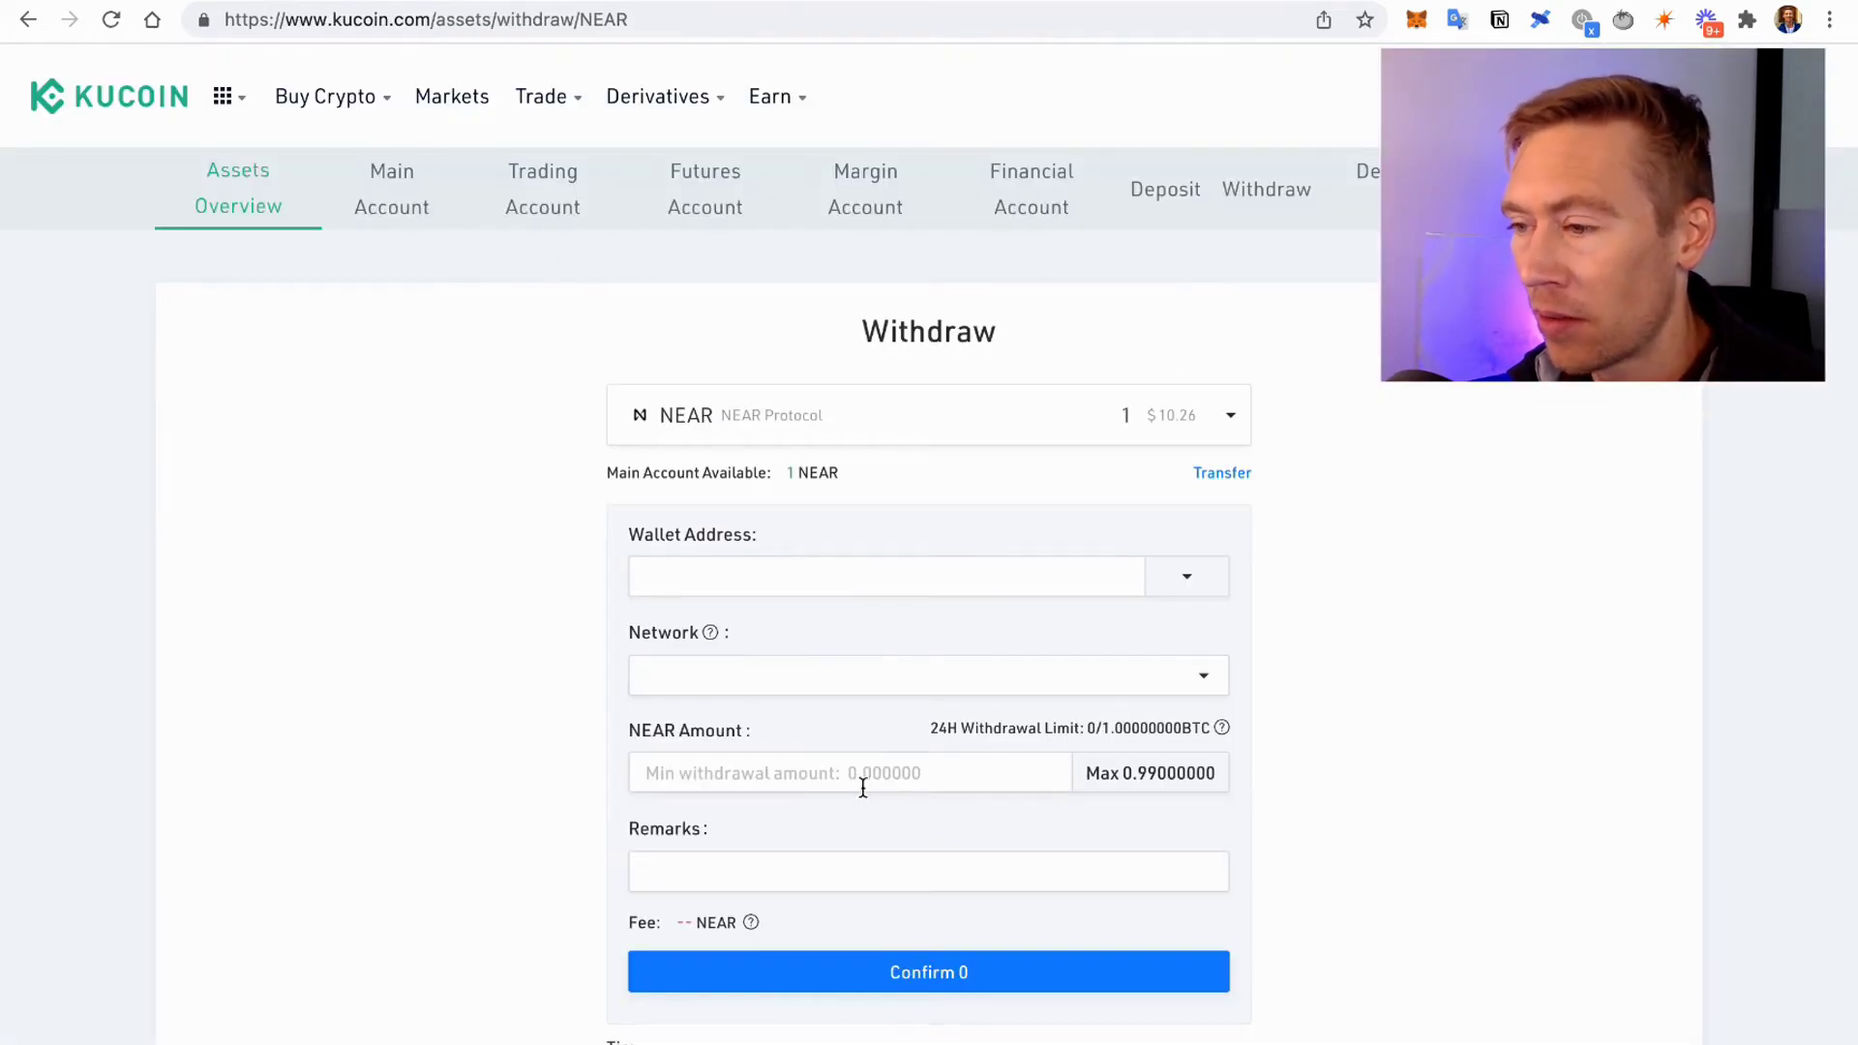
left_click(862, 776)
type("2")
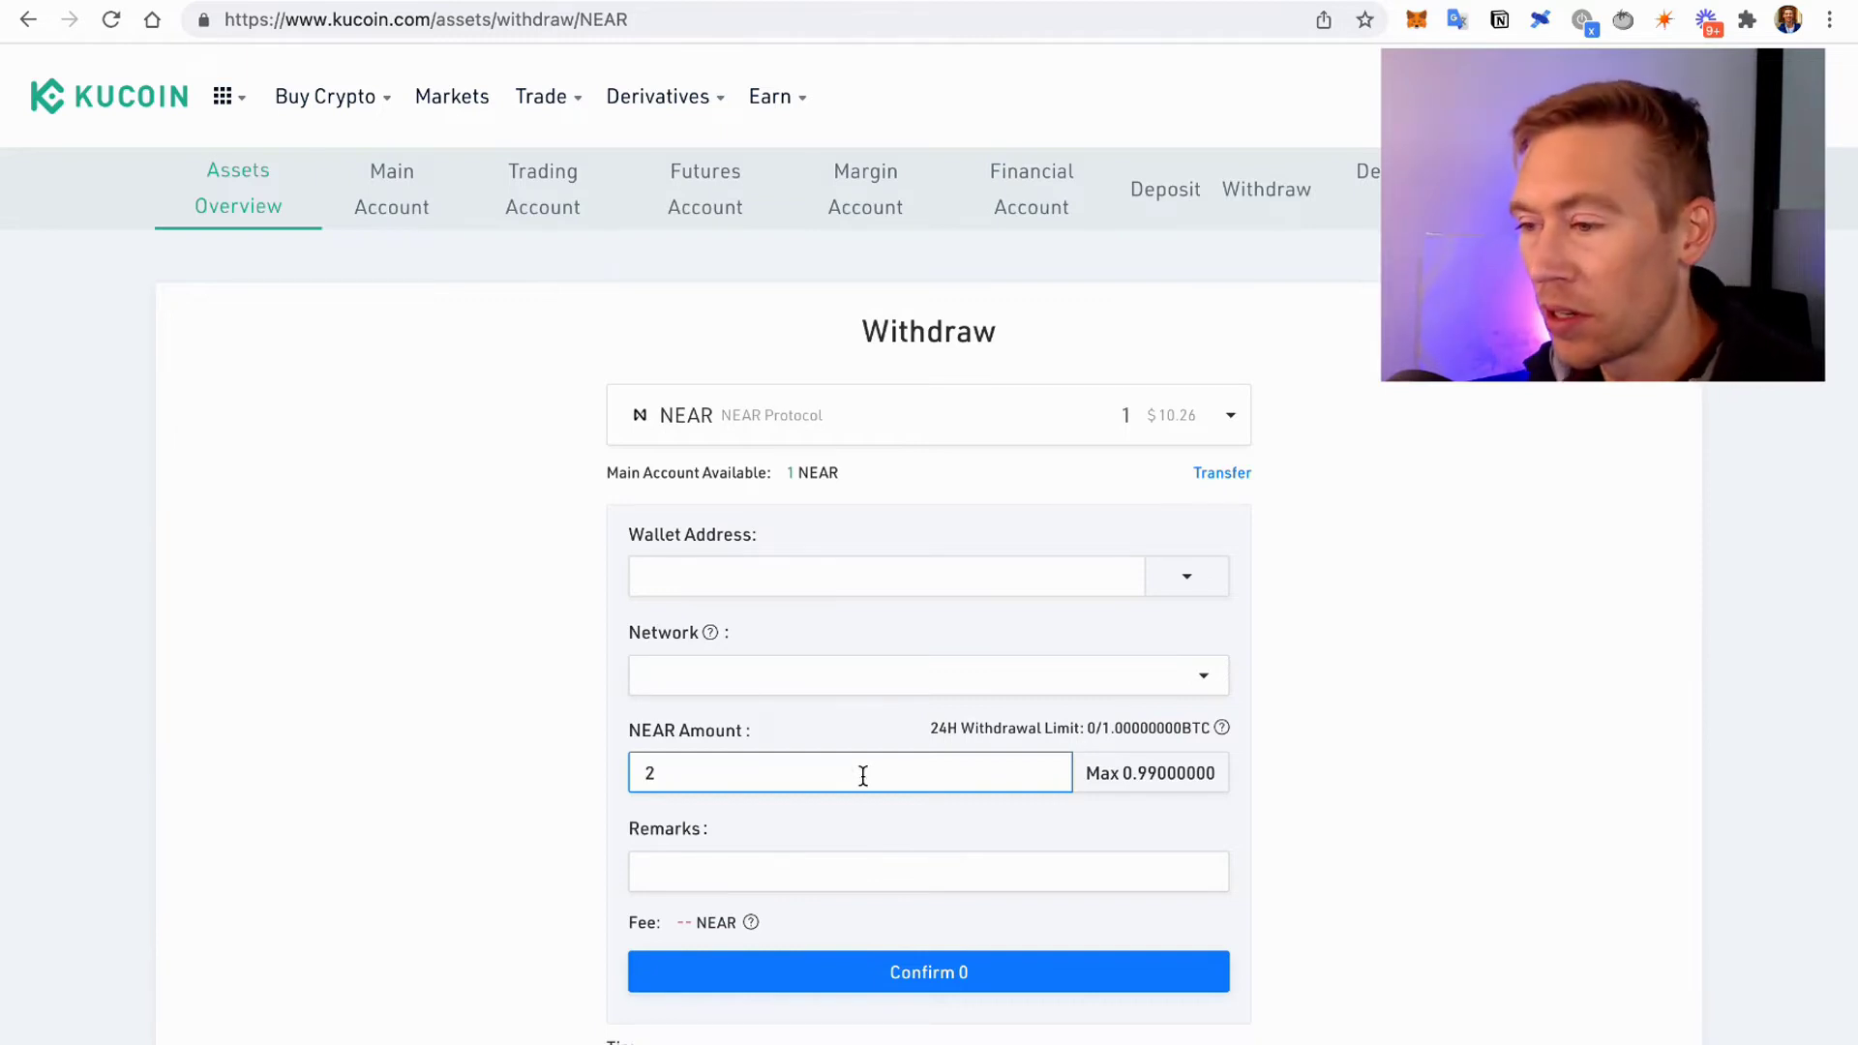
key("BackSpace")
type("0")
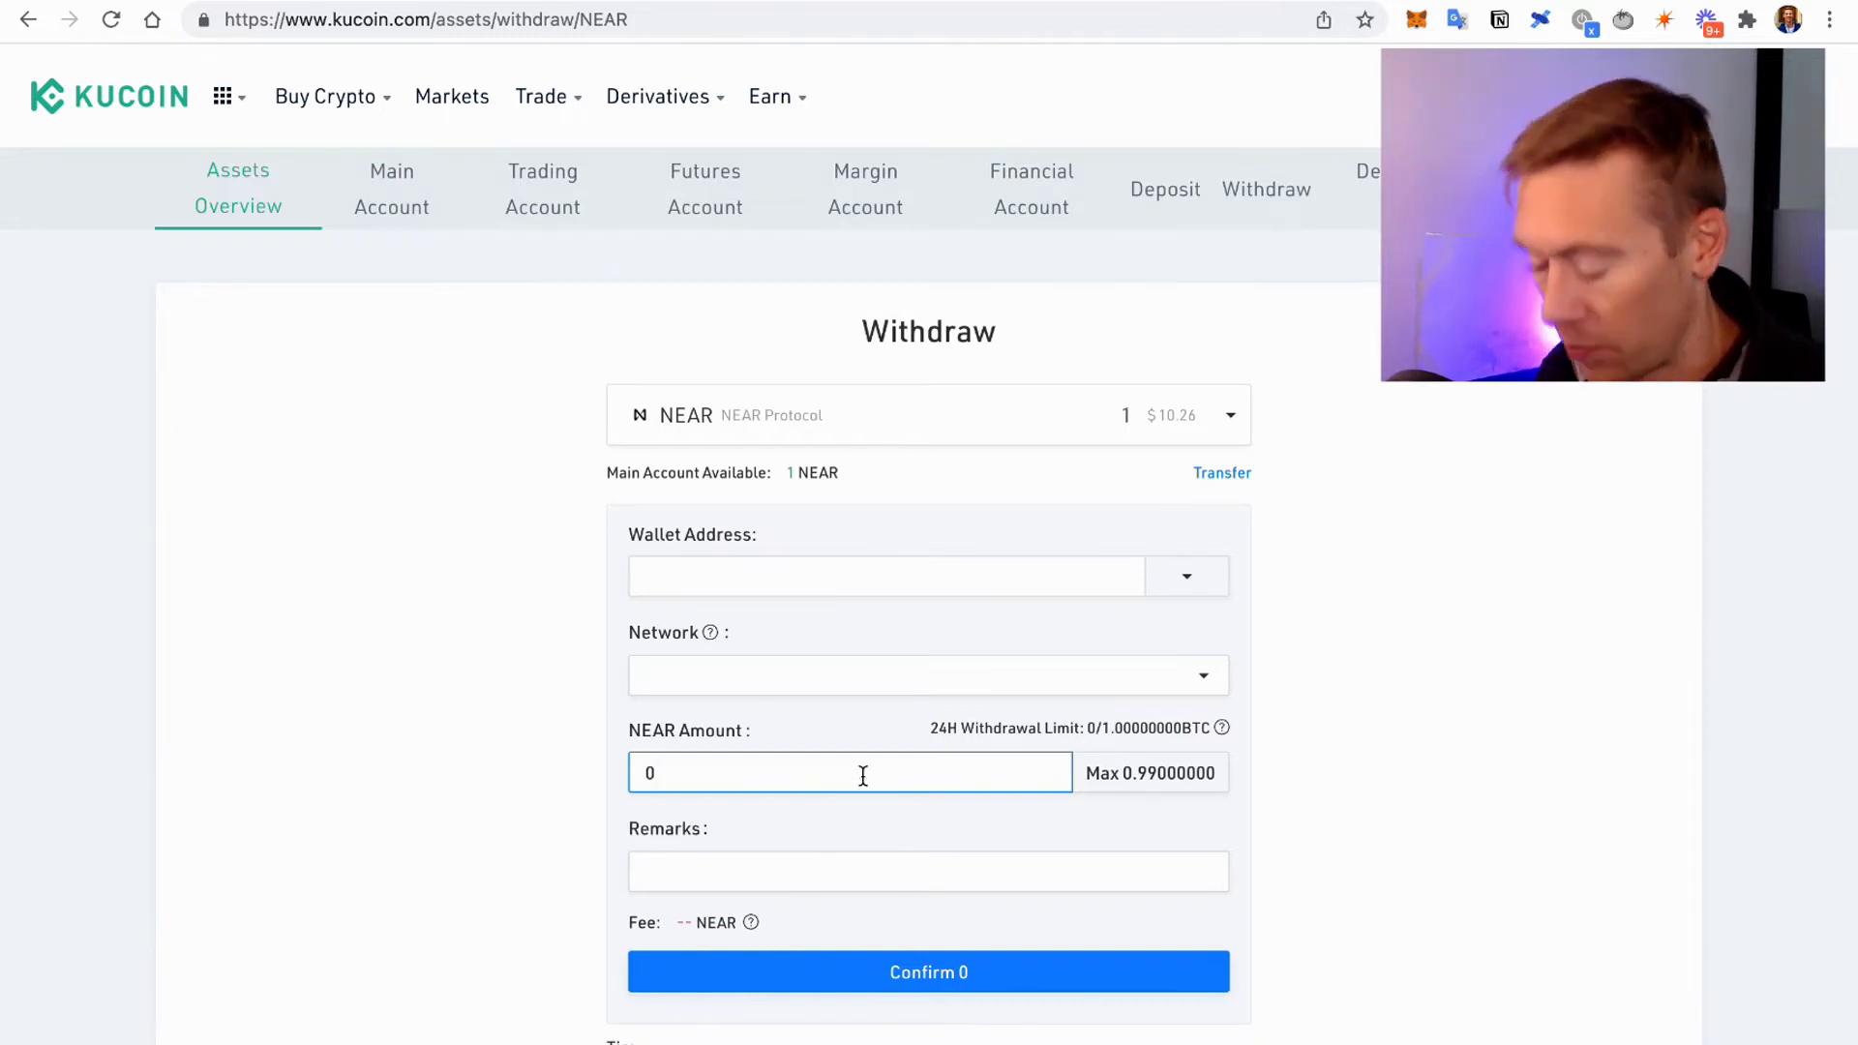
key("BackSpace")
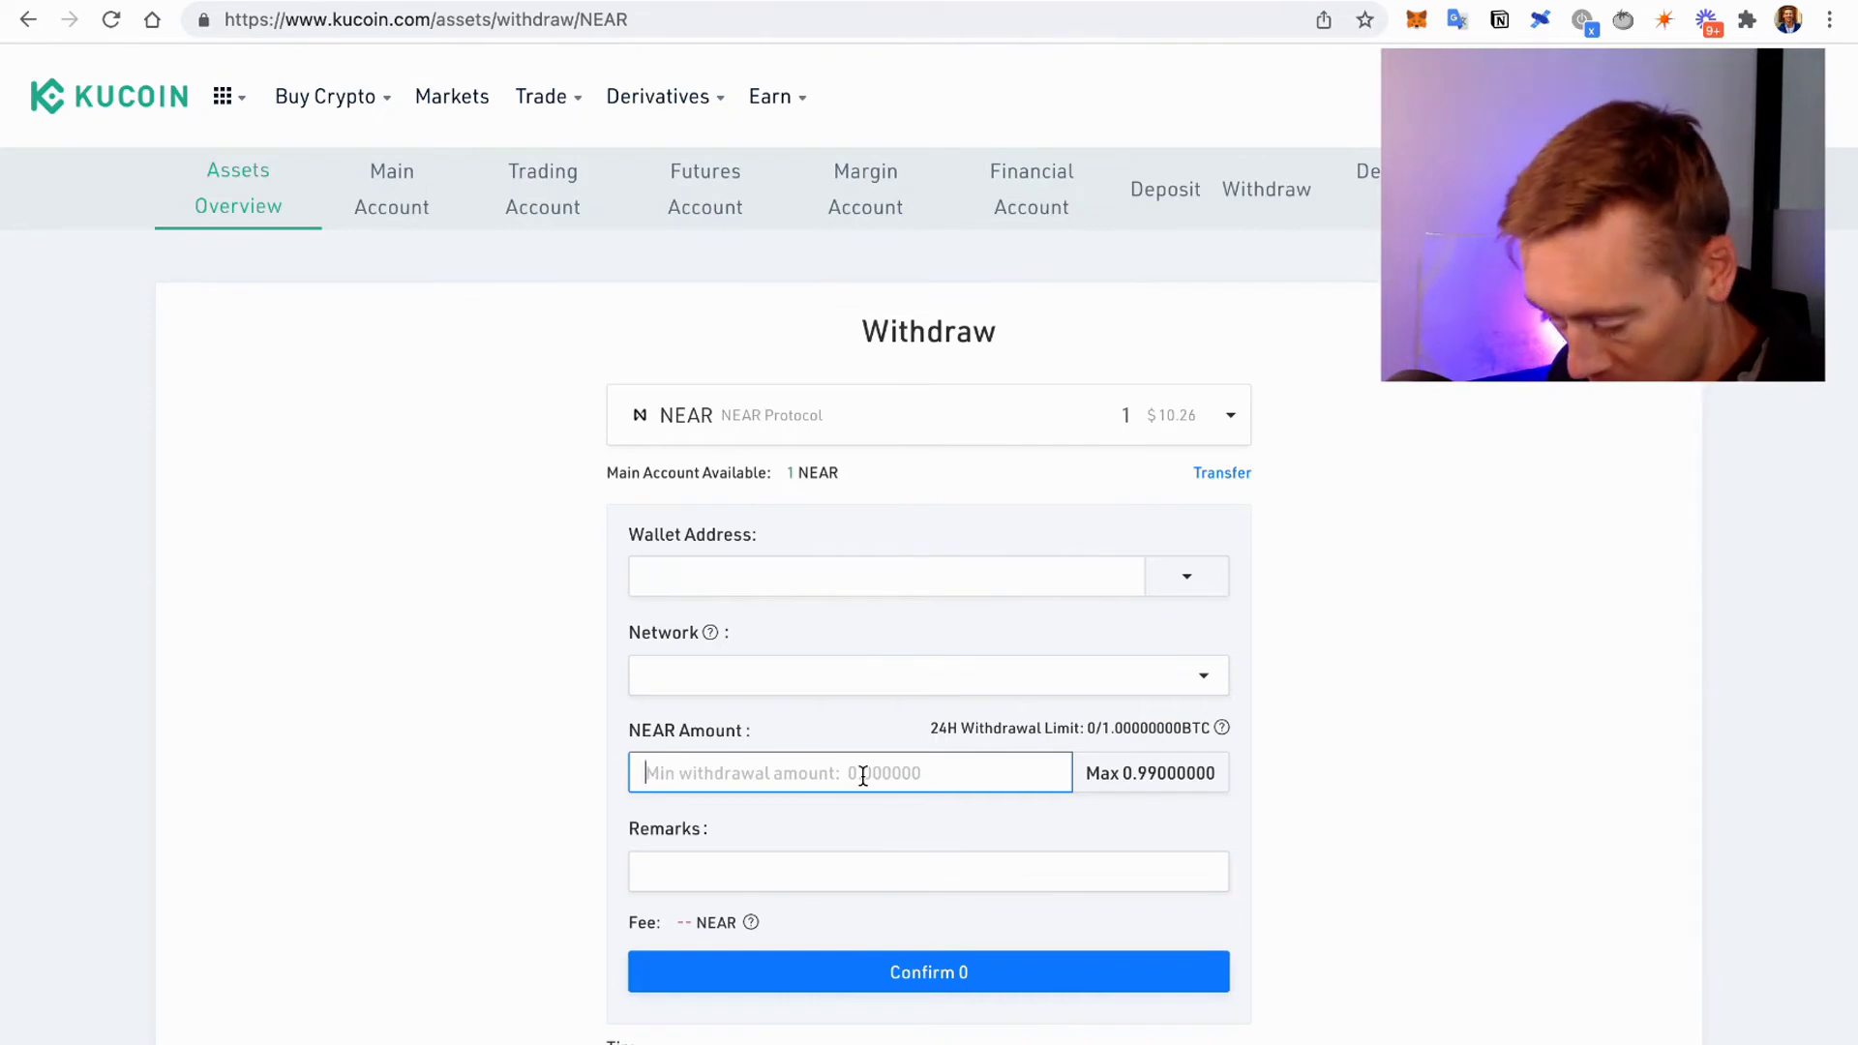
type("0.2")
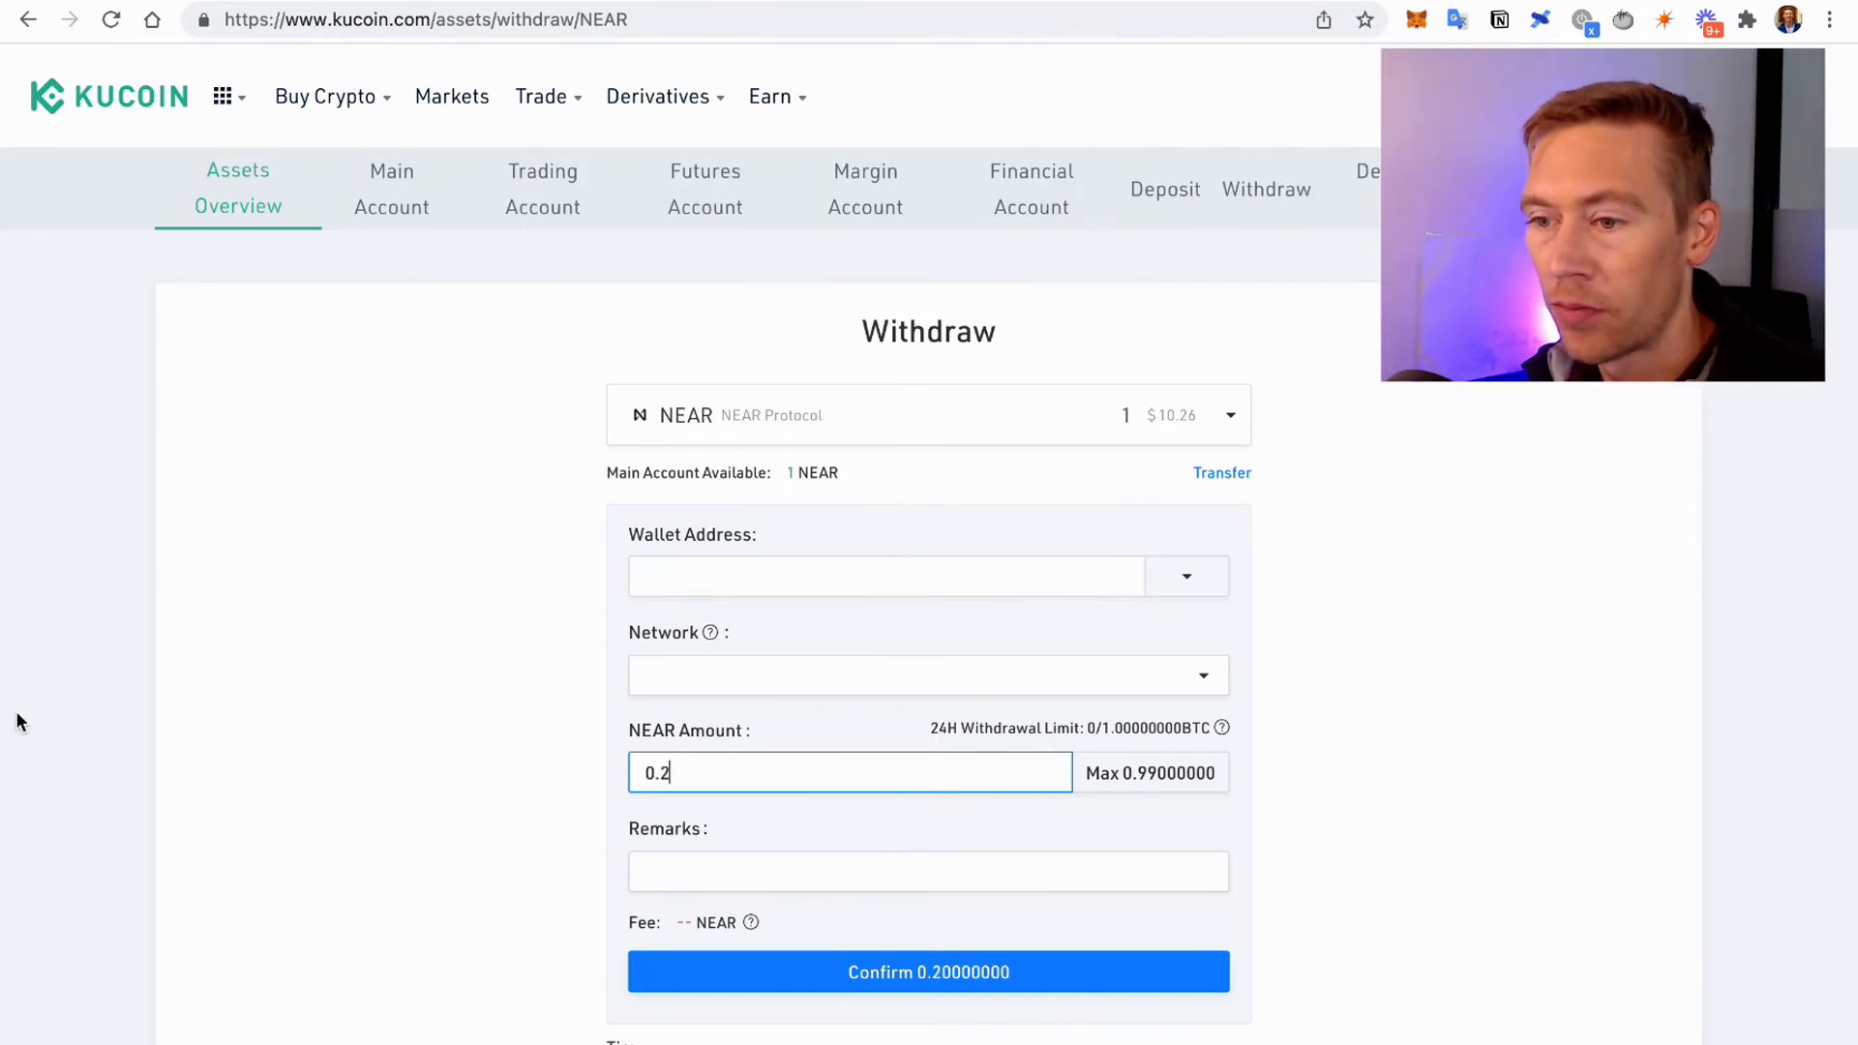
scroll(783, 972, "down", 1)
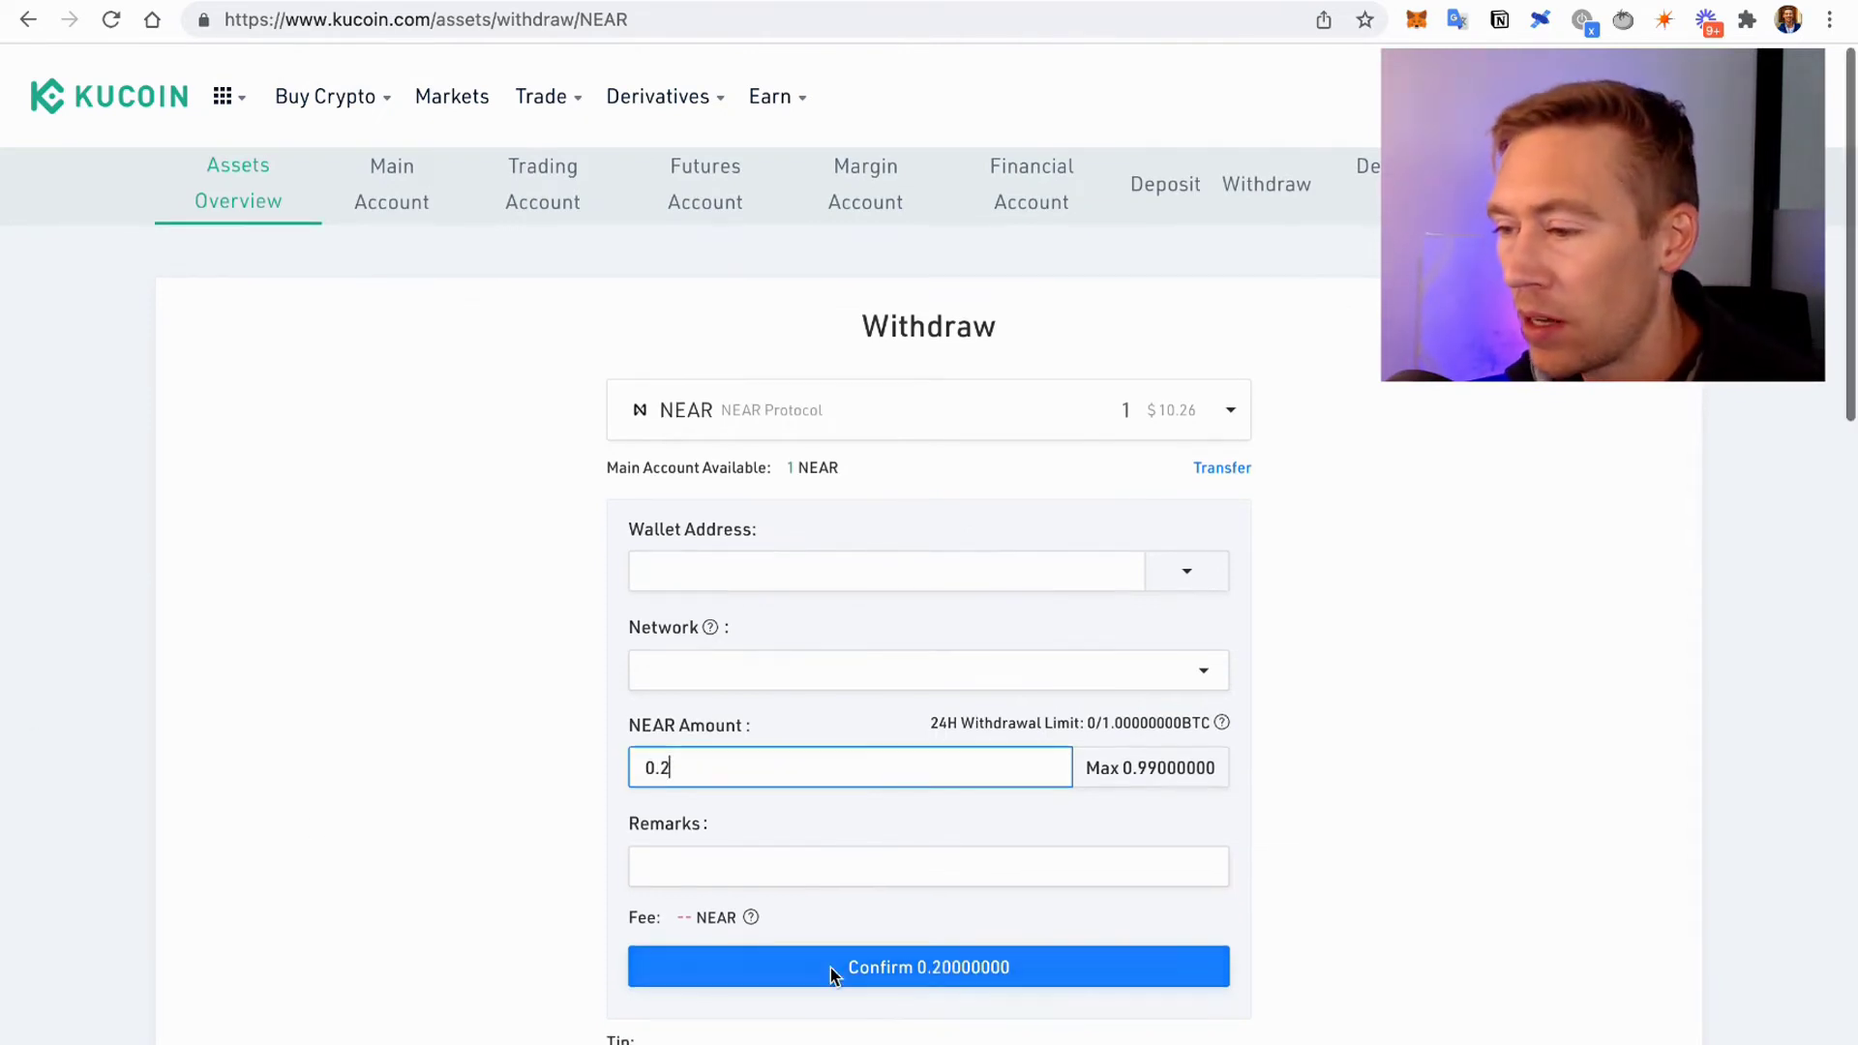
left_click(1380, 864)
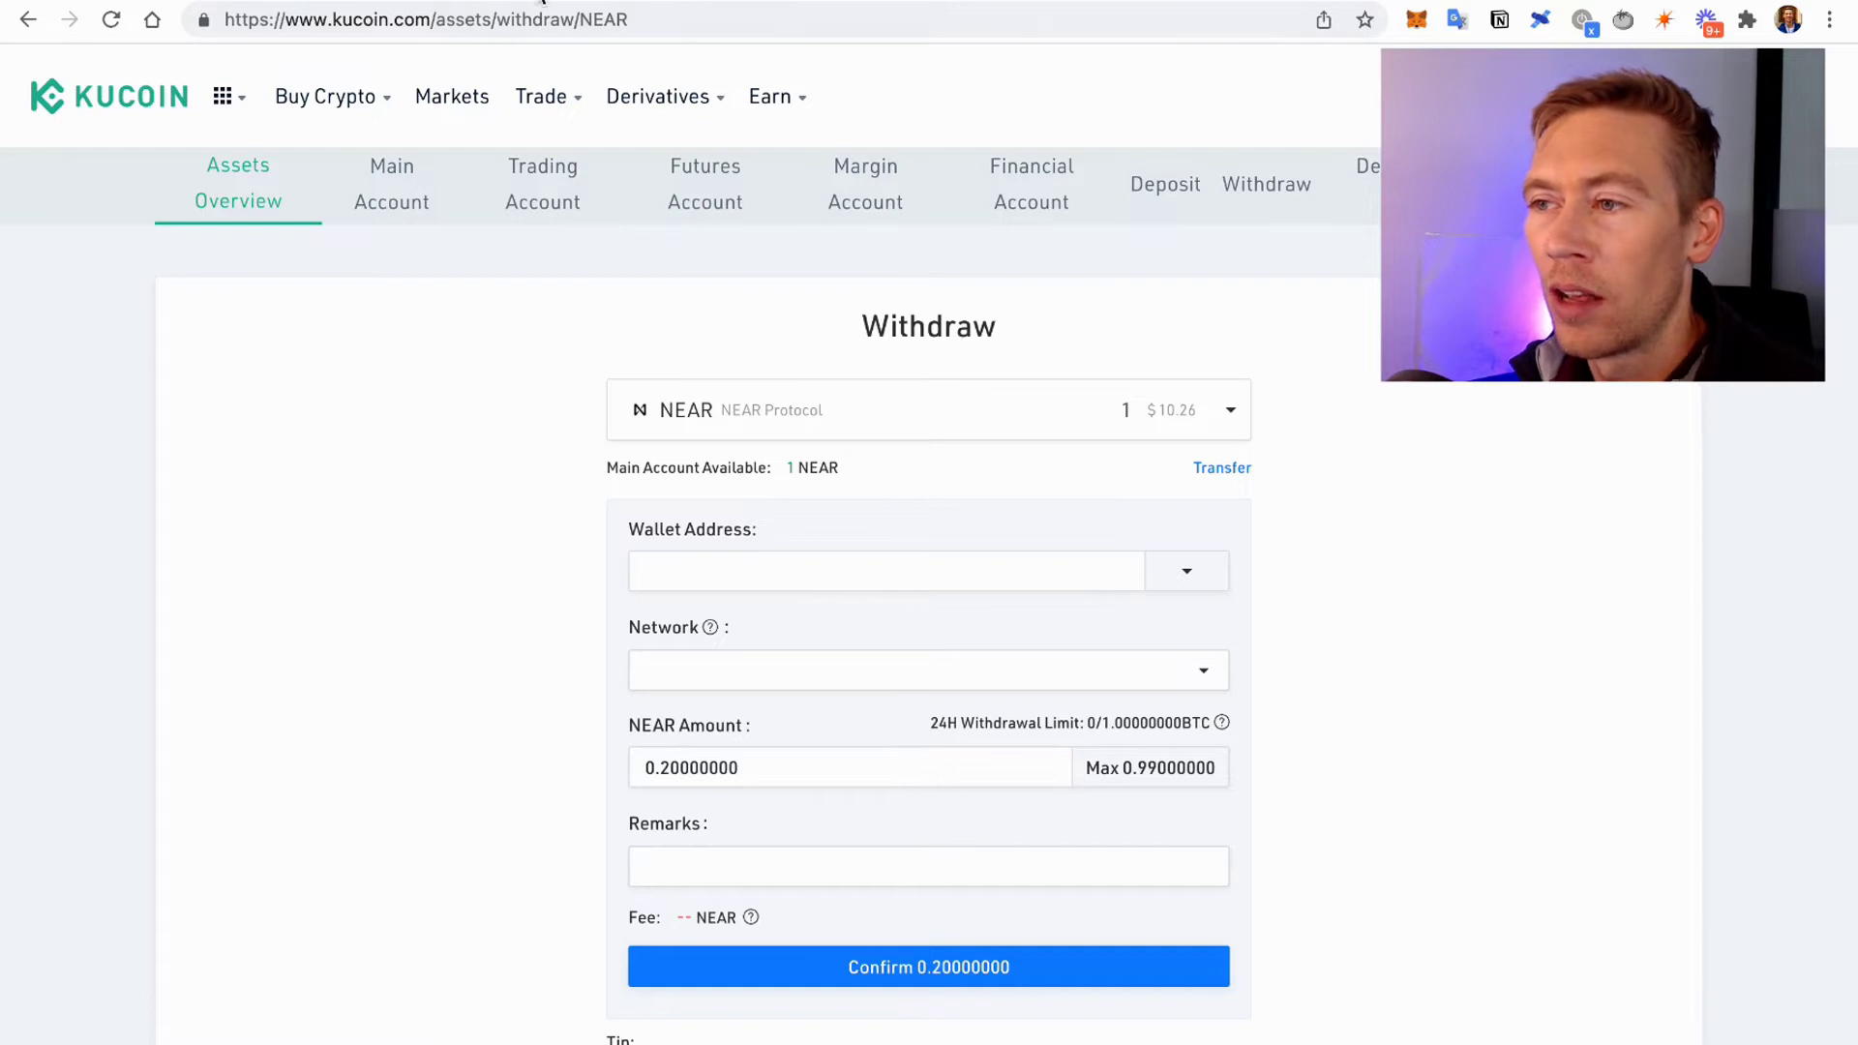
- Copy the NEAR wallet address, paste it as the withdrawal address, and set the network to NEAR
left_click(540, 5)
left_click(1116, 783)
key("ctrl+Tab")
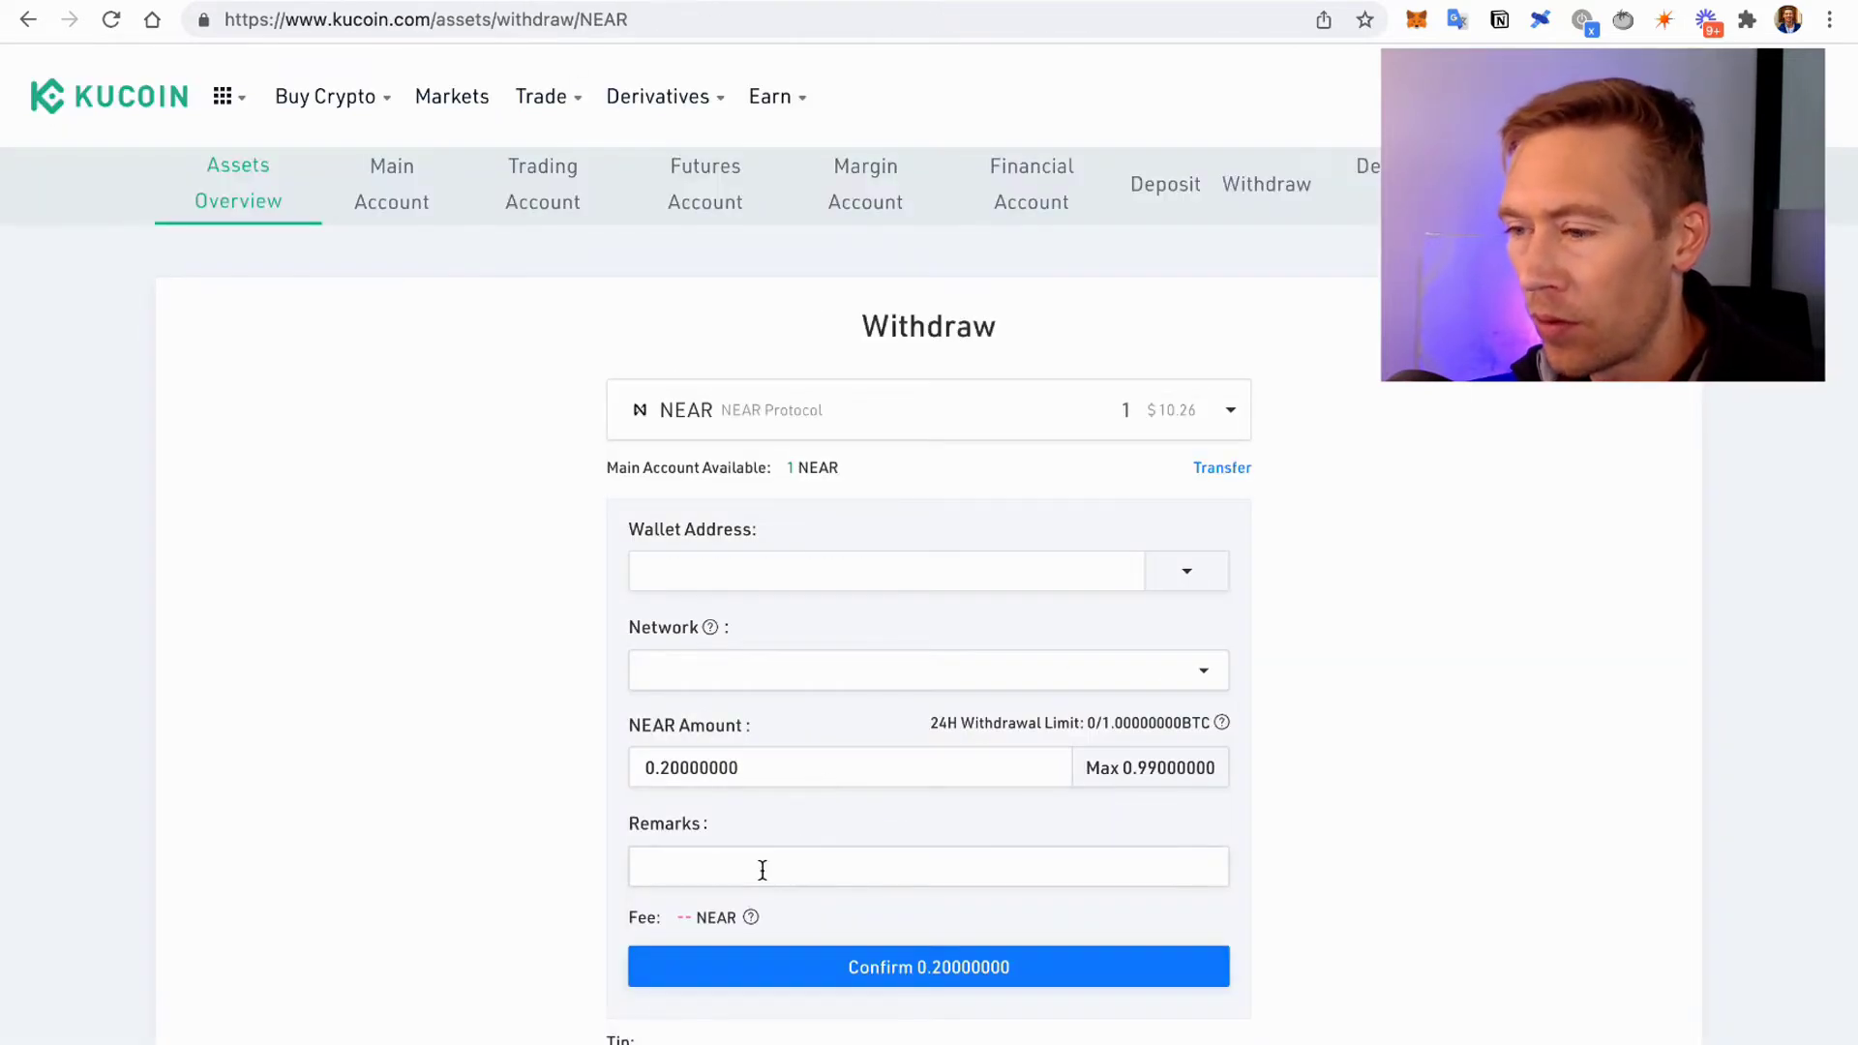
left_click(775, 667)
left_click(774, 718)
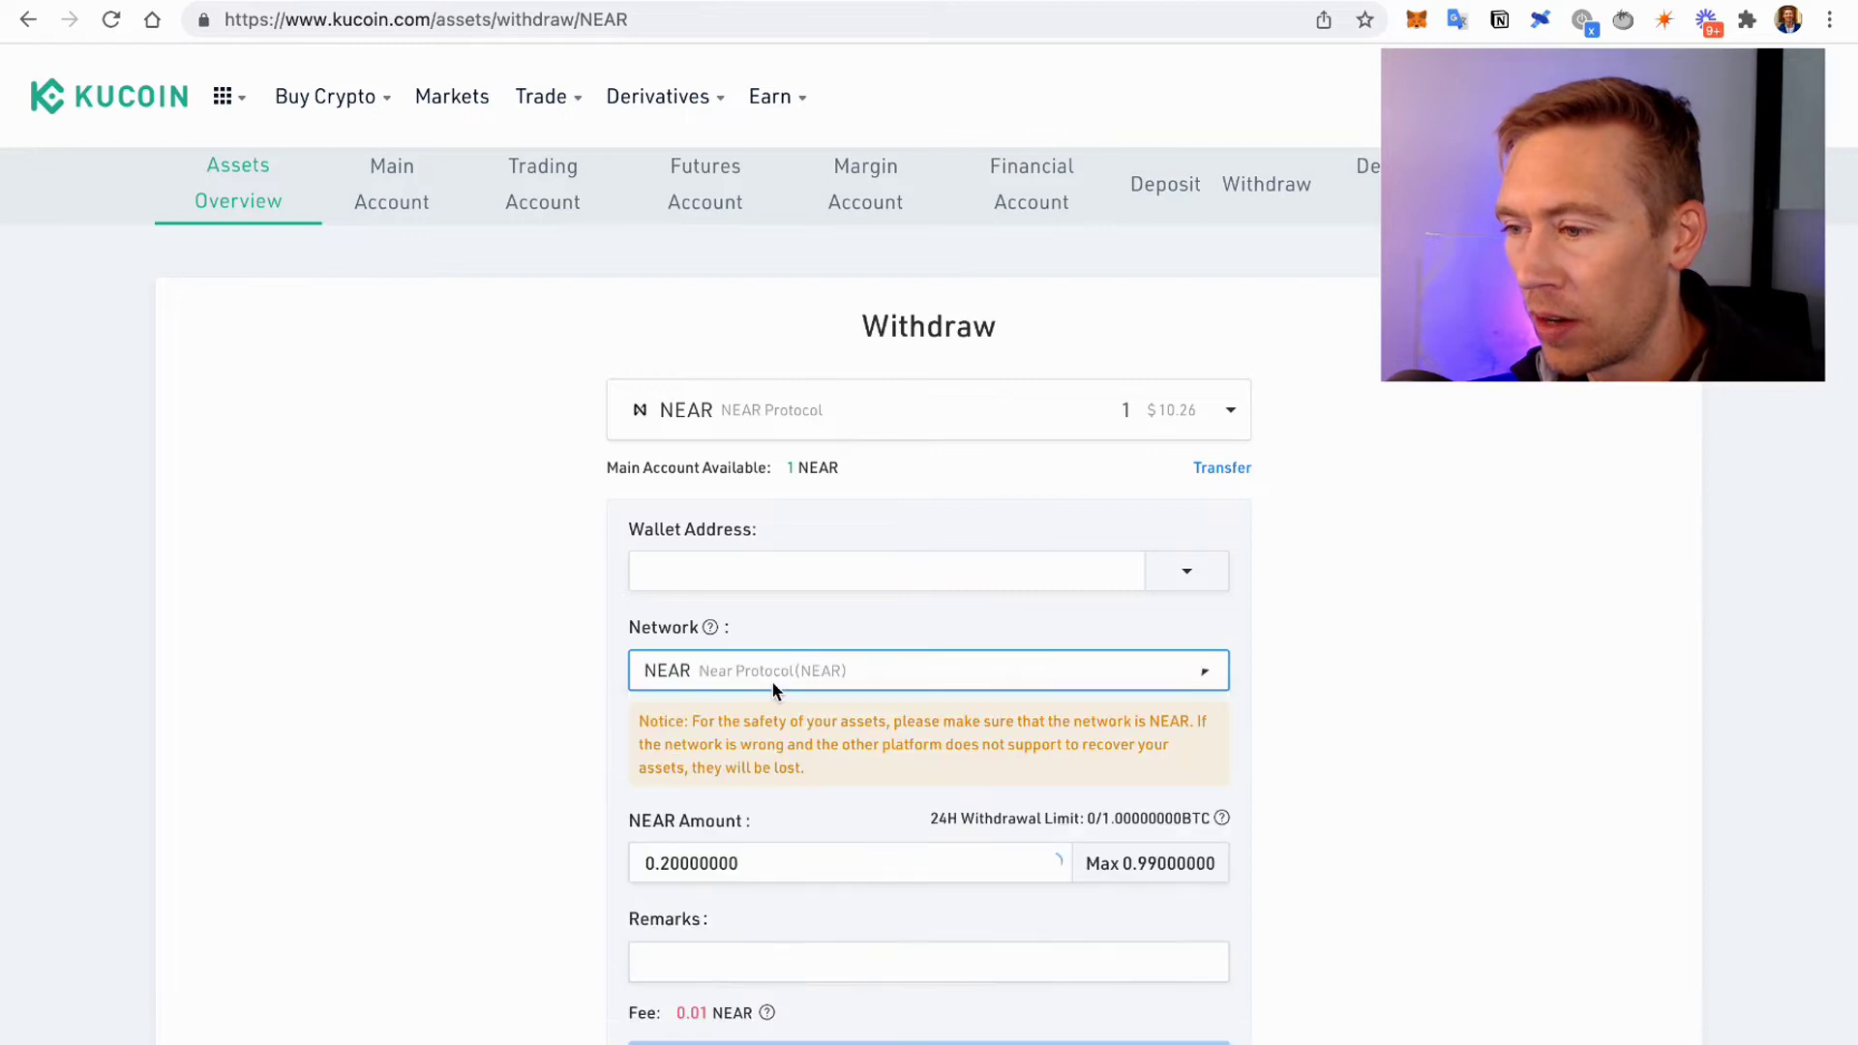
left_click(774, 582)
key("ctrl+v")
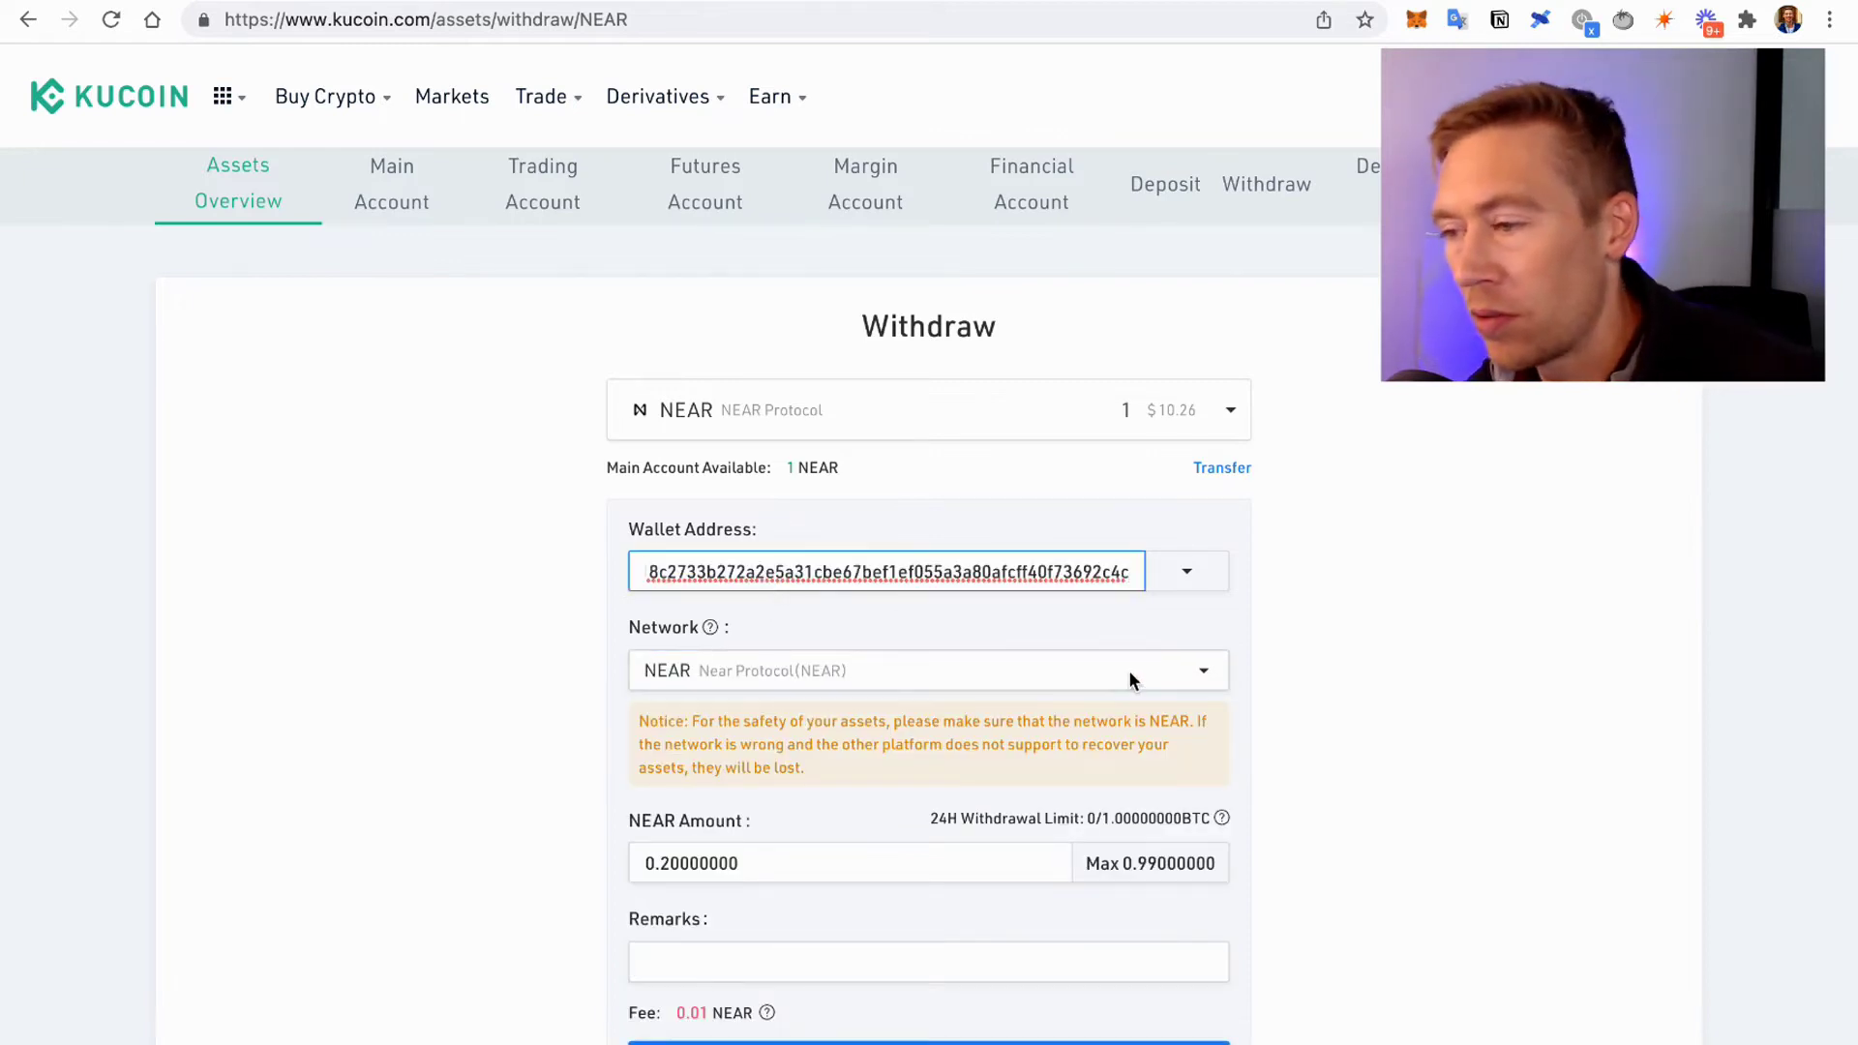
left_click(1135, 675)
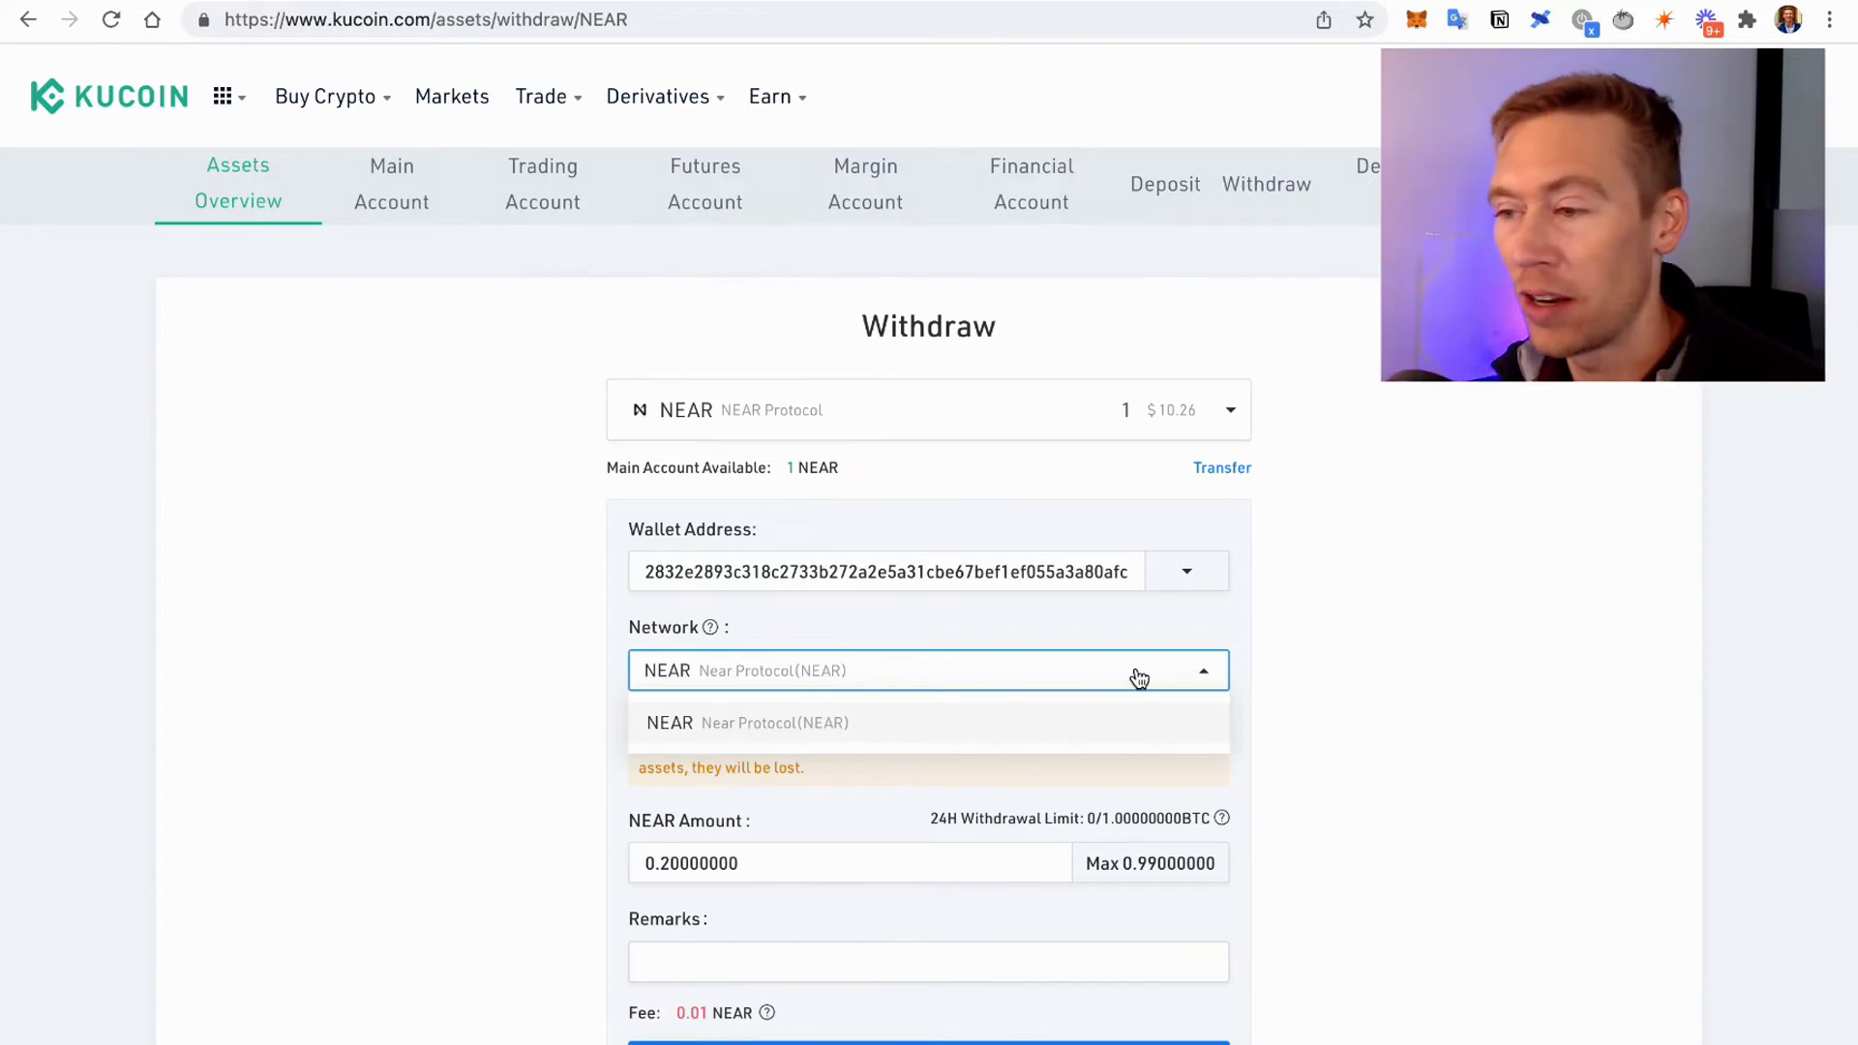
left_click(1140, 677)
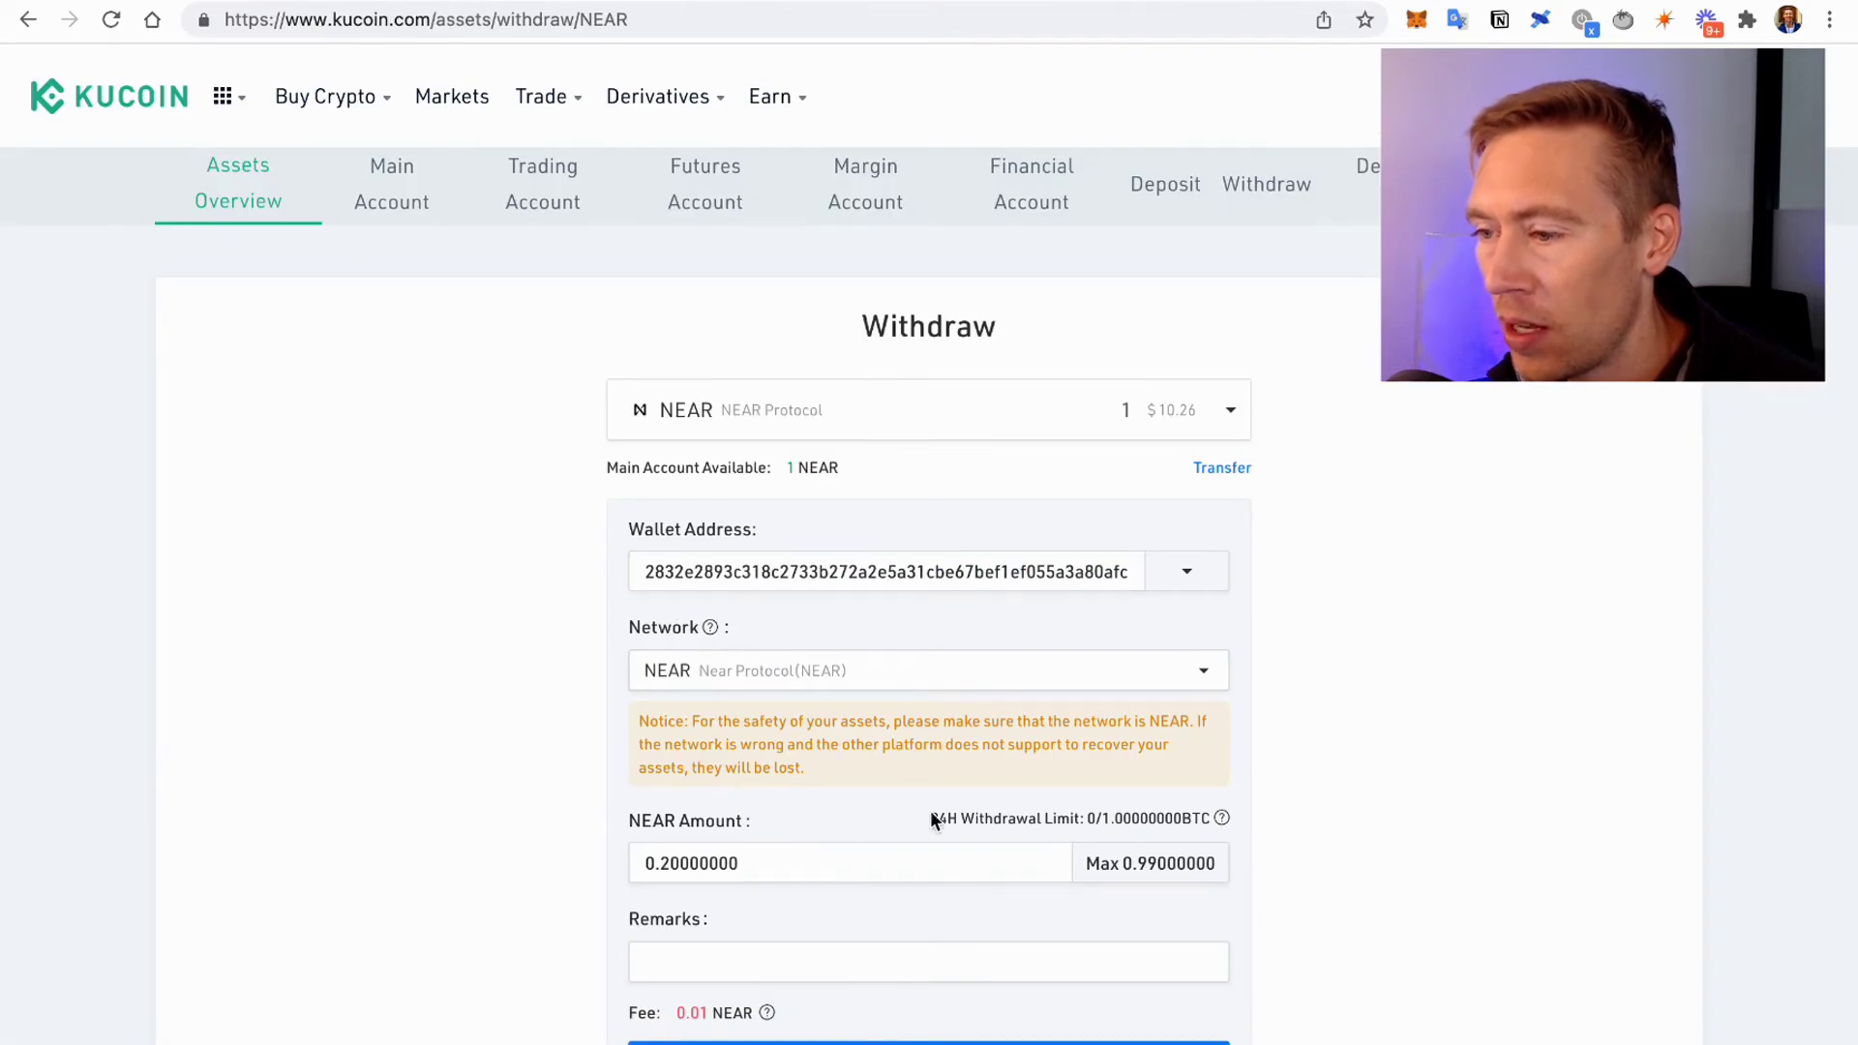
scroll(933, 814, "down", 2)
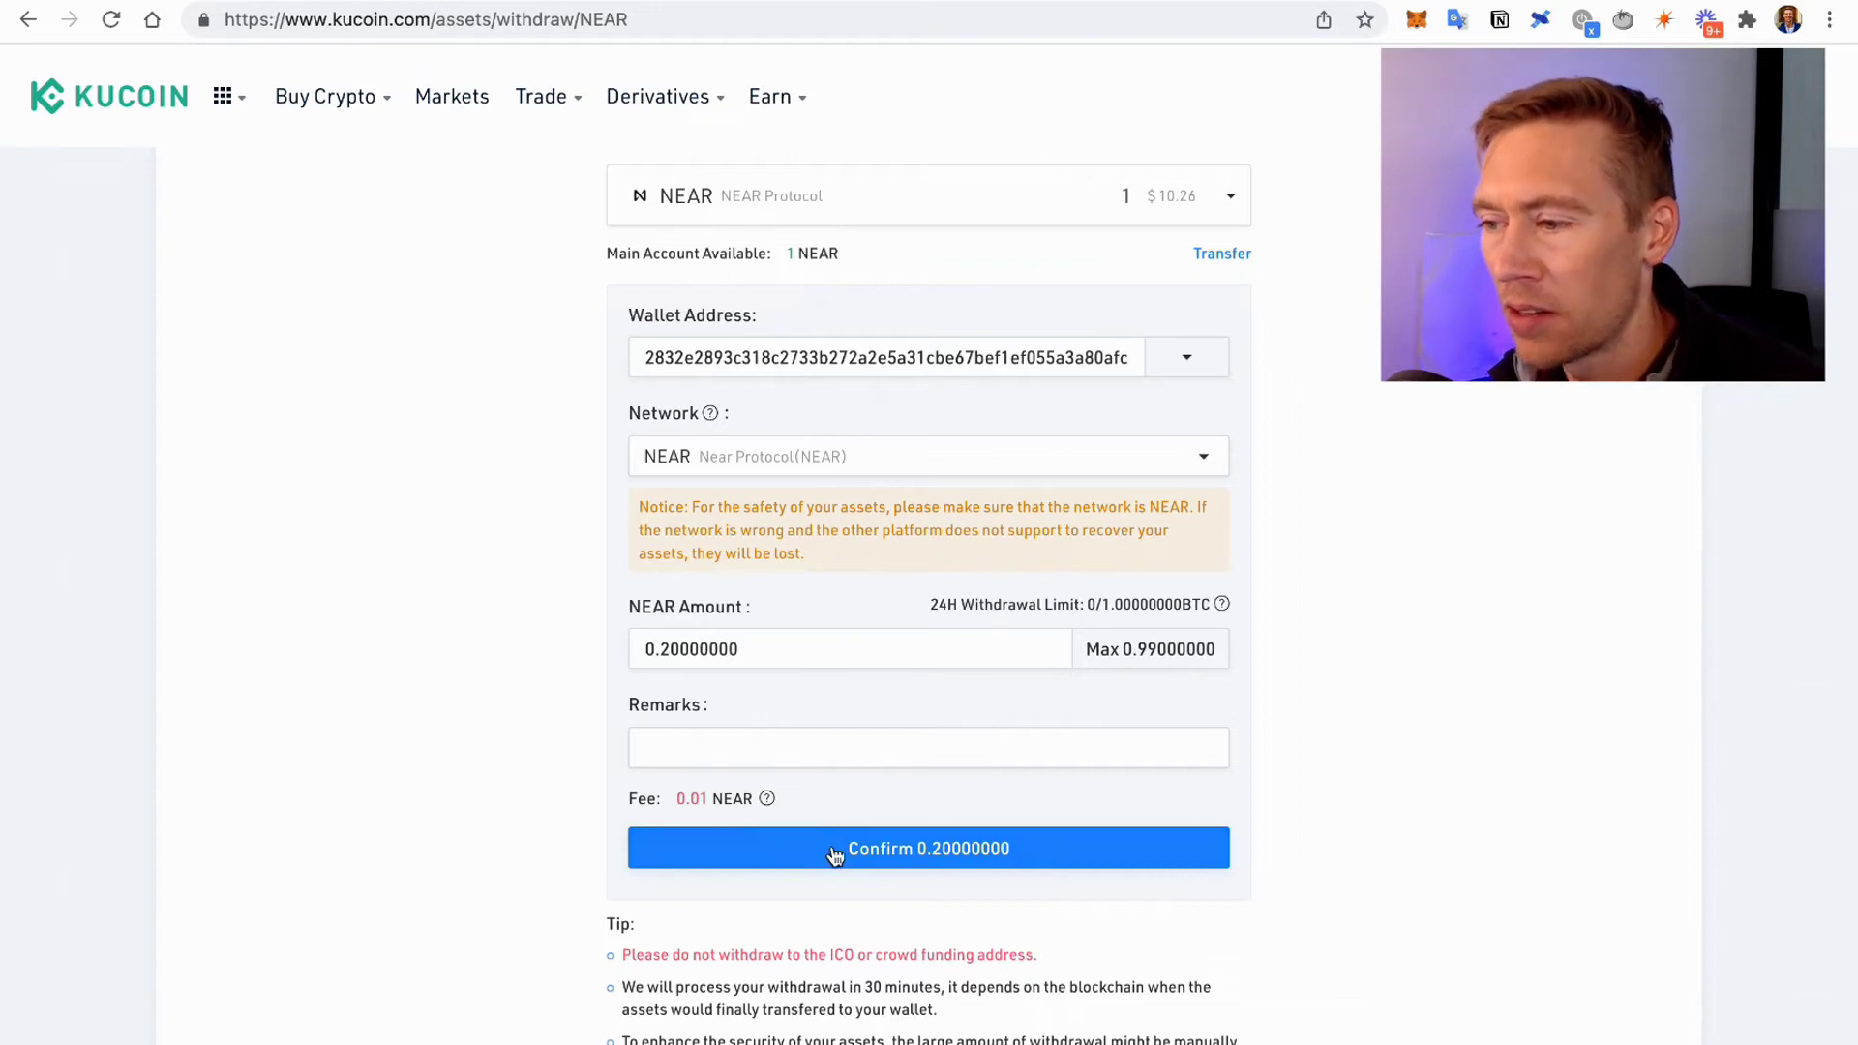
- Lower the withdrawal amount to 0.1 NEAR and submit it
left_click(668, 649)
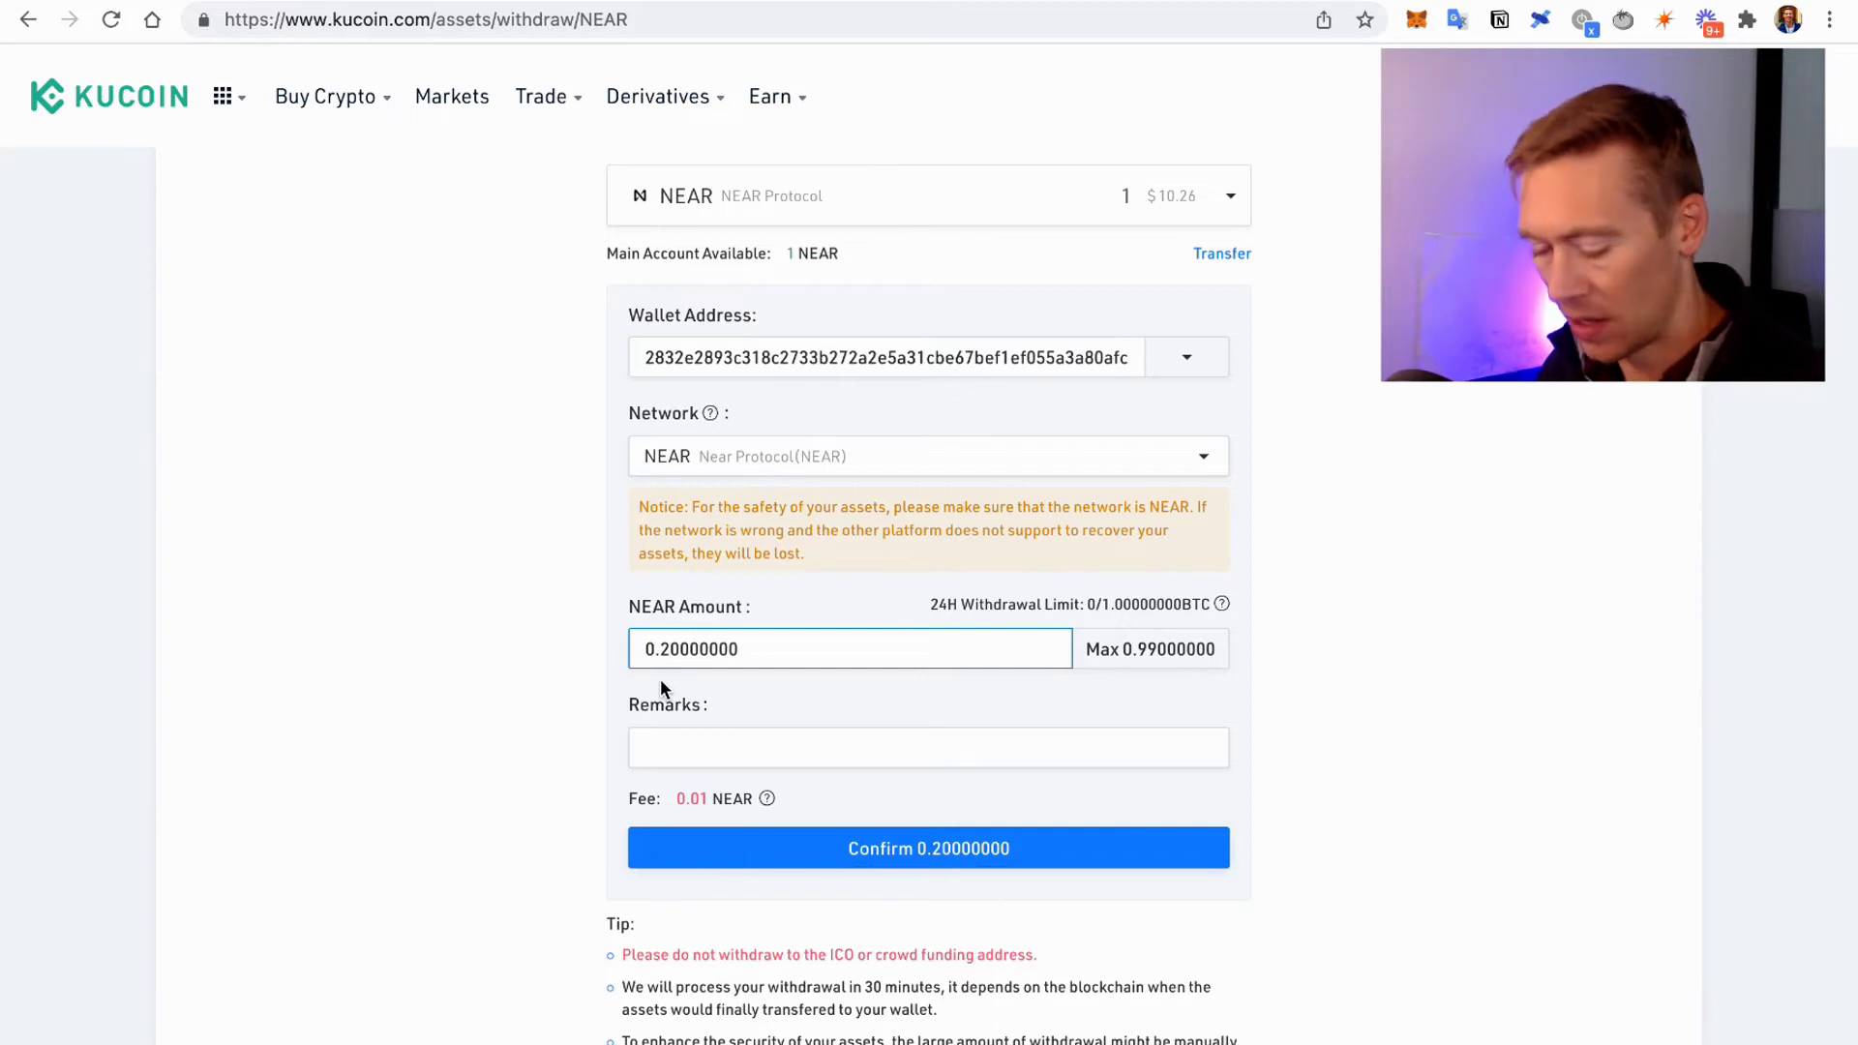
key("BackSpace")
type("1")
left_click(843, 852)
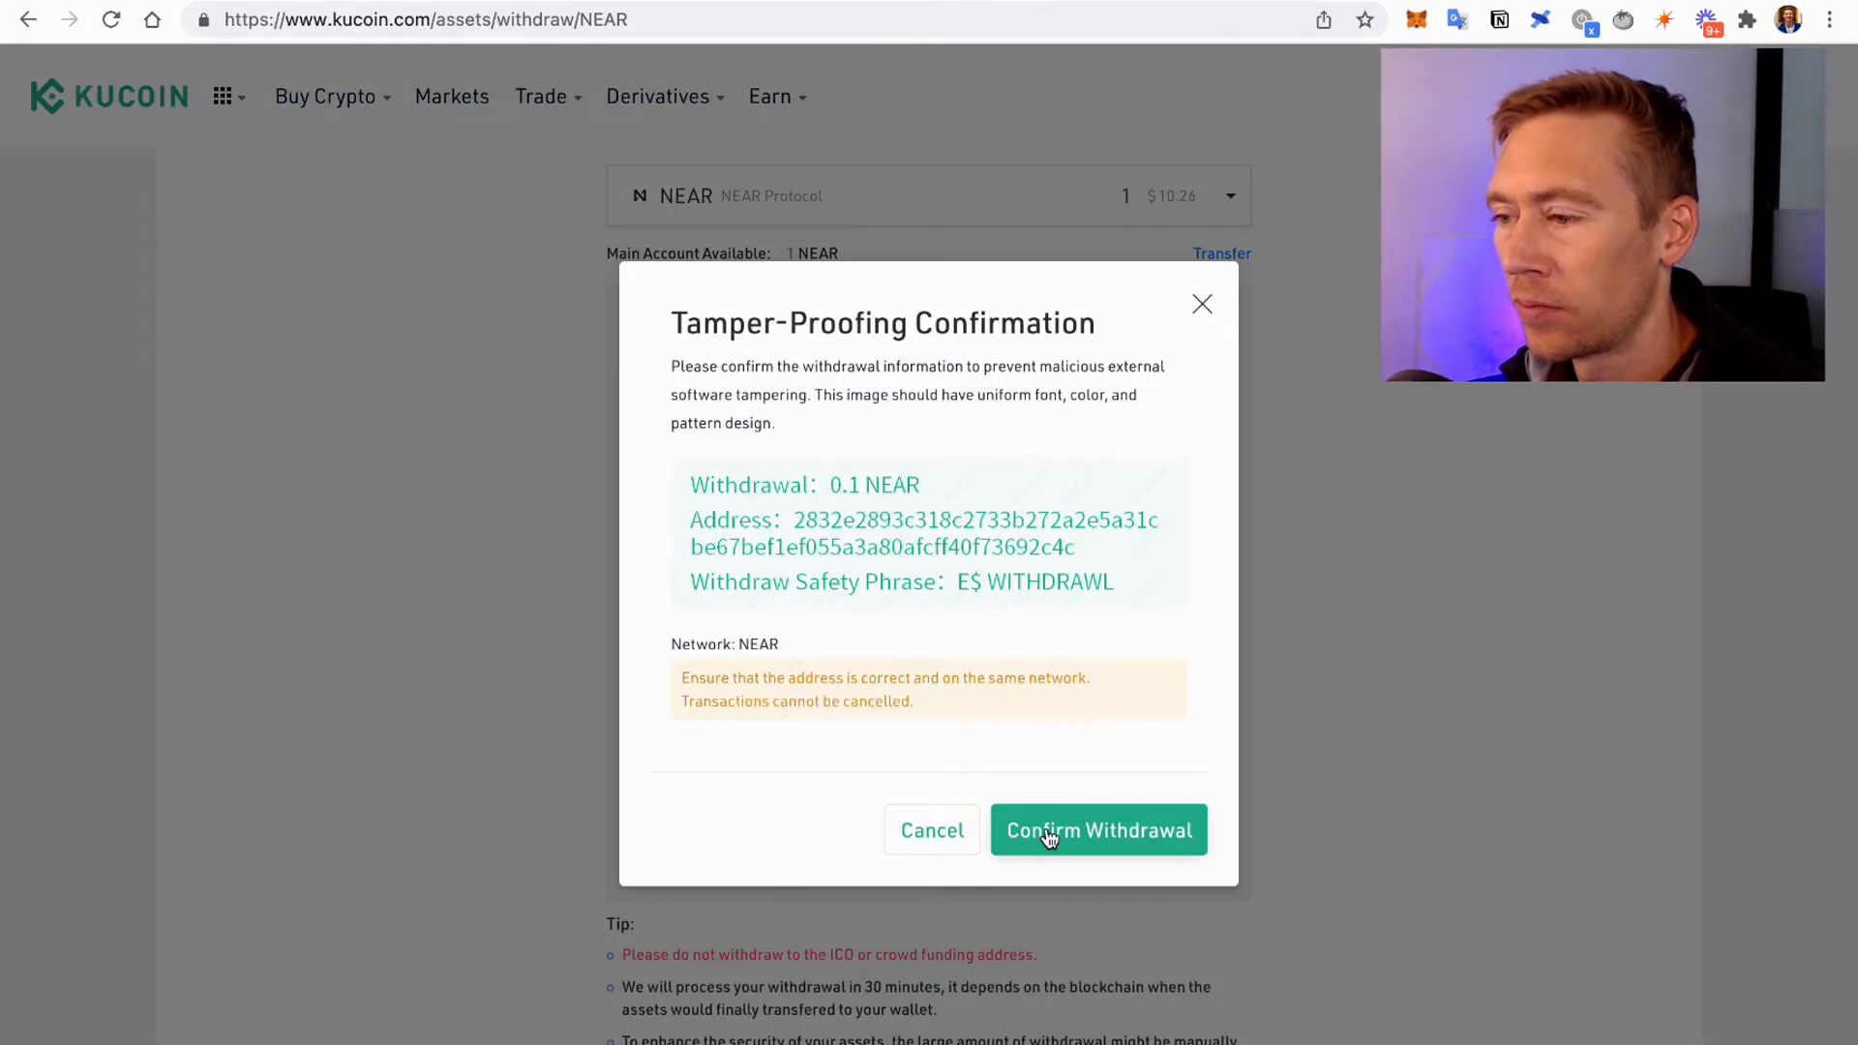
- Confirm the withdrawal, check its transaction on the NEAR explorer, and return to KuCoin's history
left_click(1048, 838)
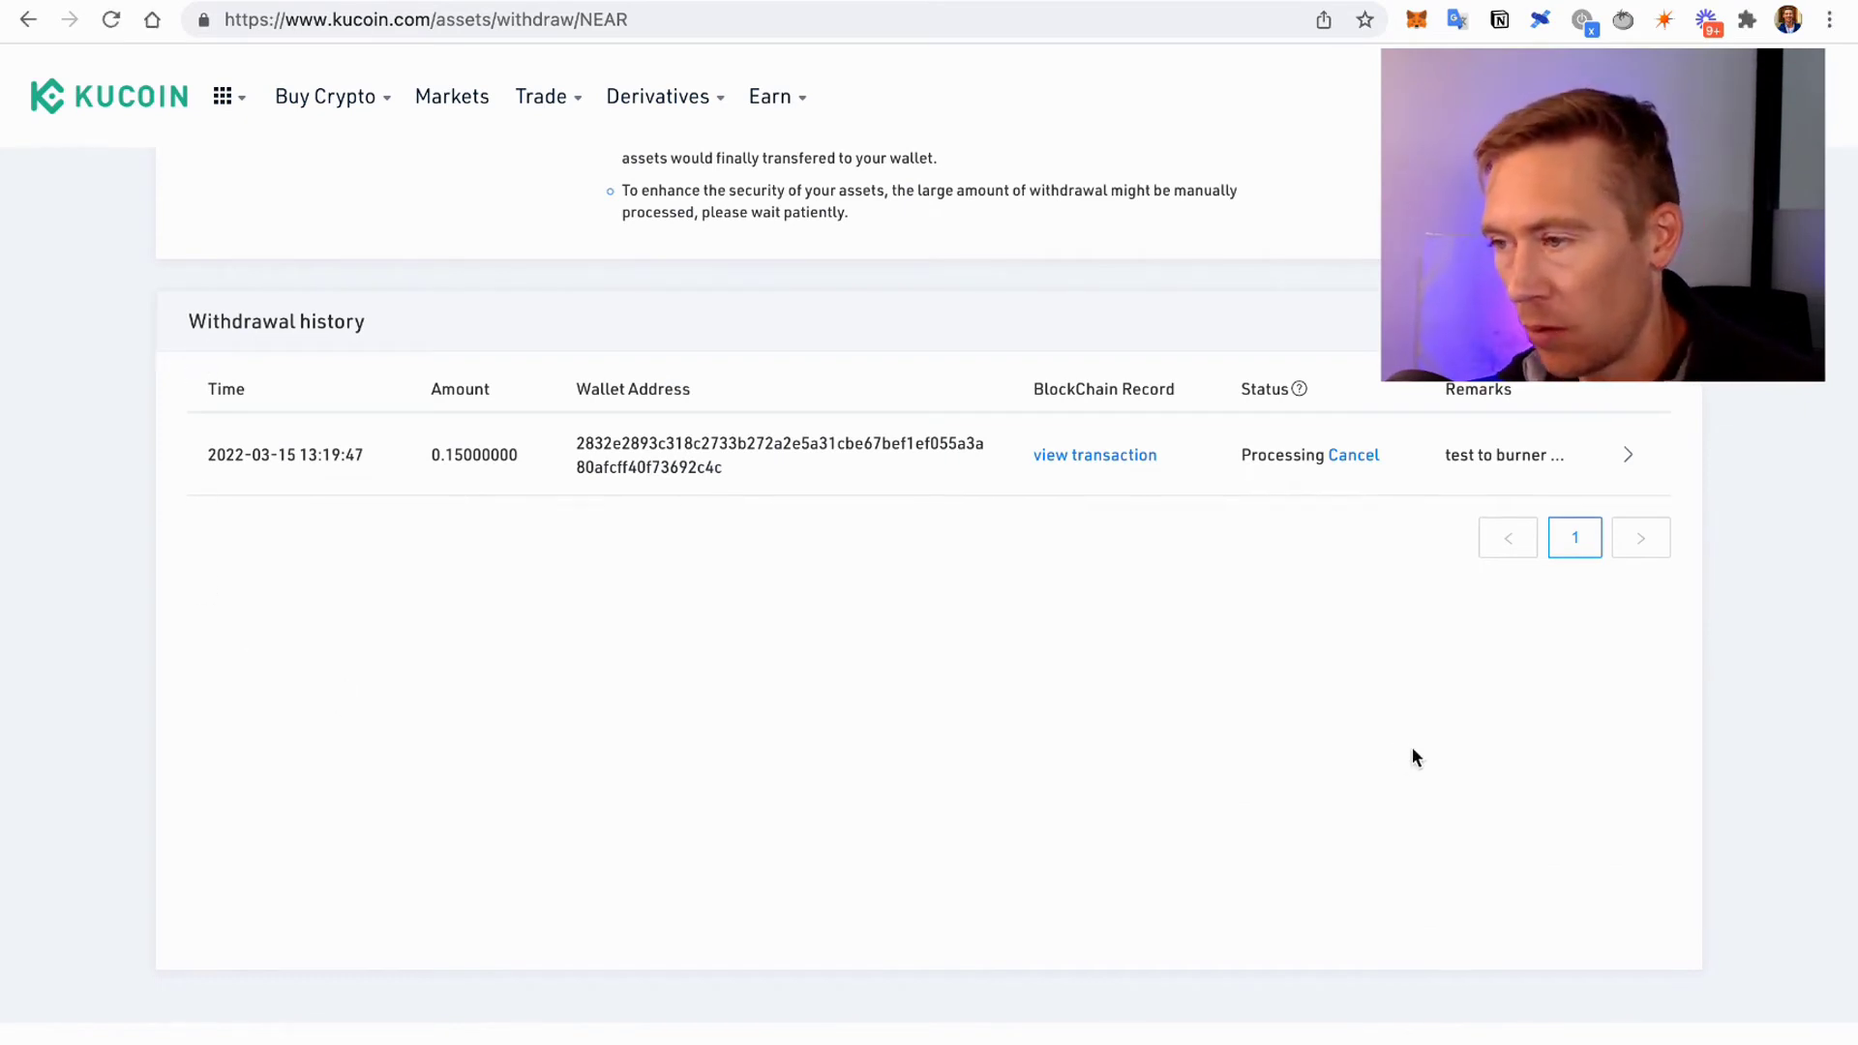
left_click(1065, 459)
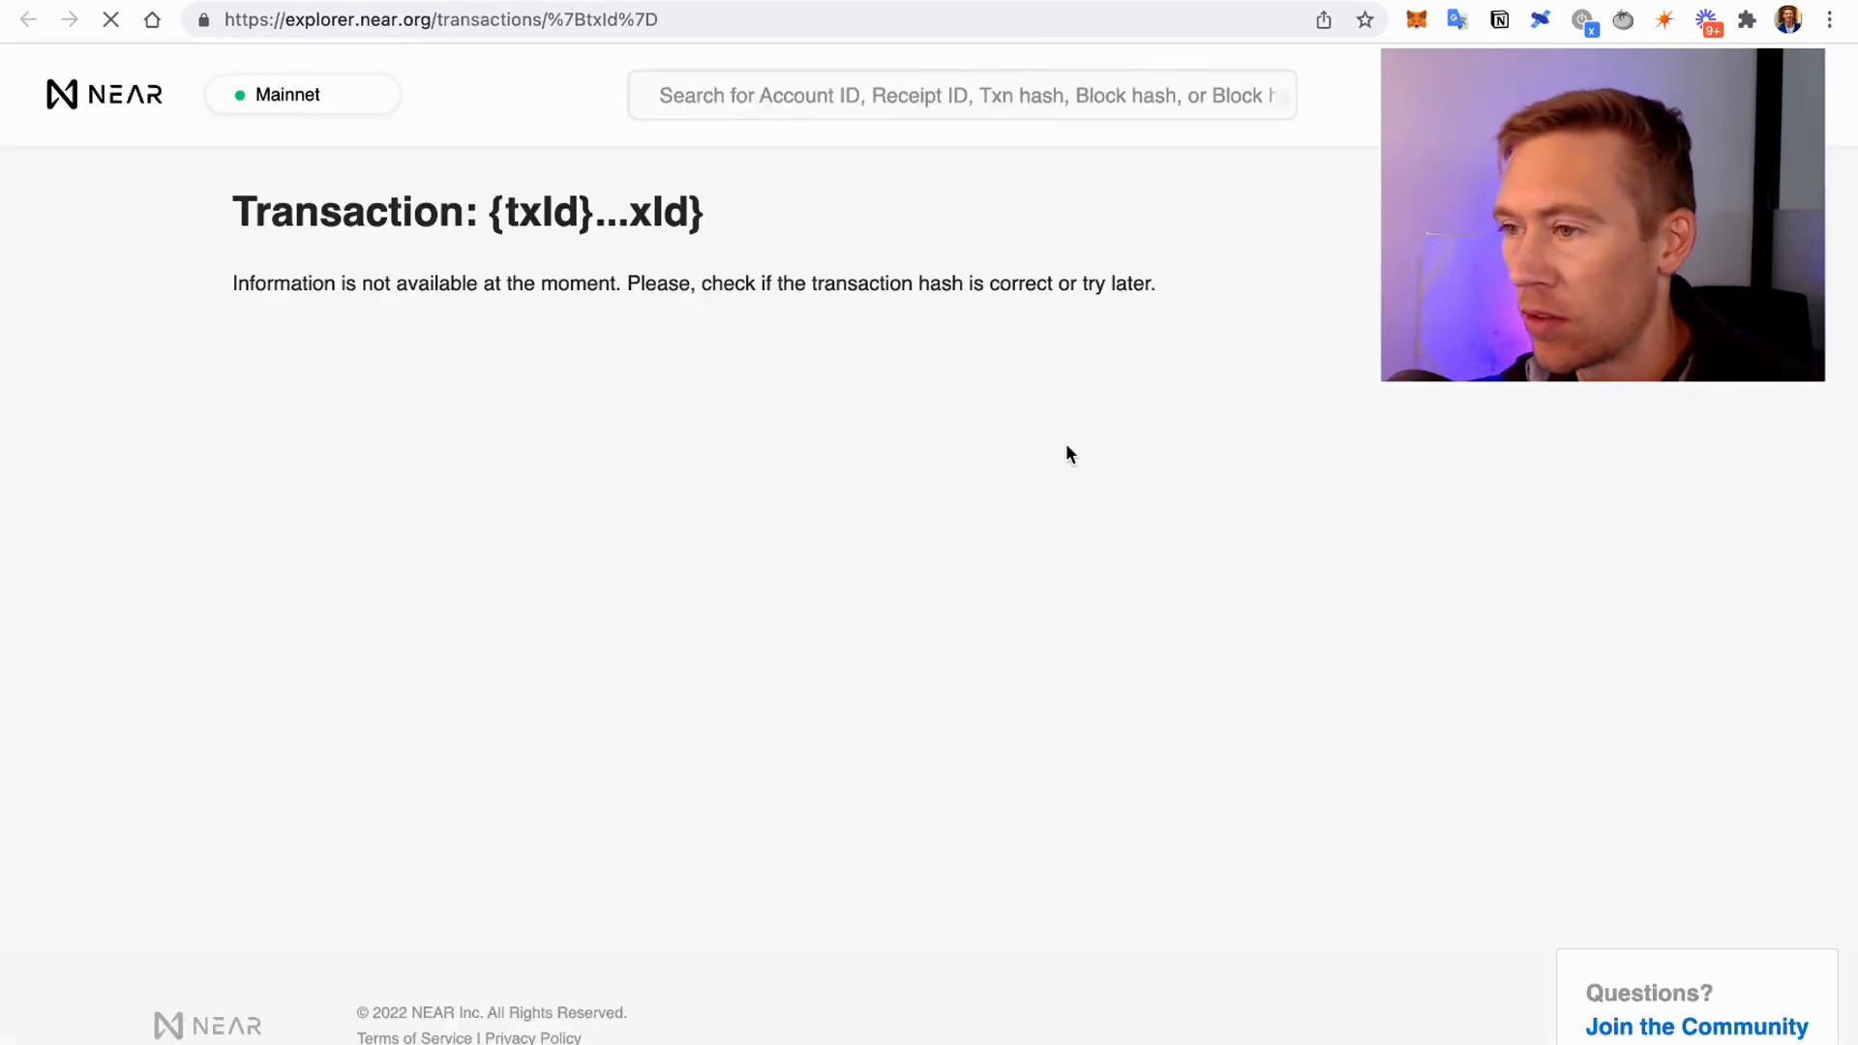
key("ctrl+w")
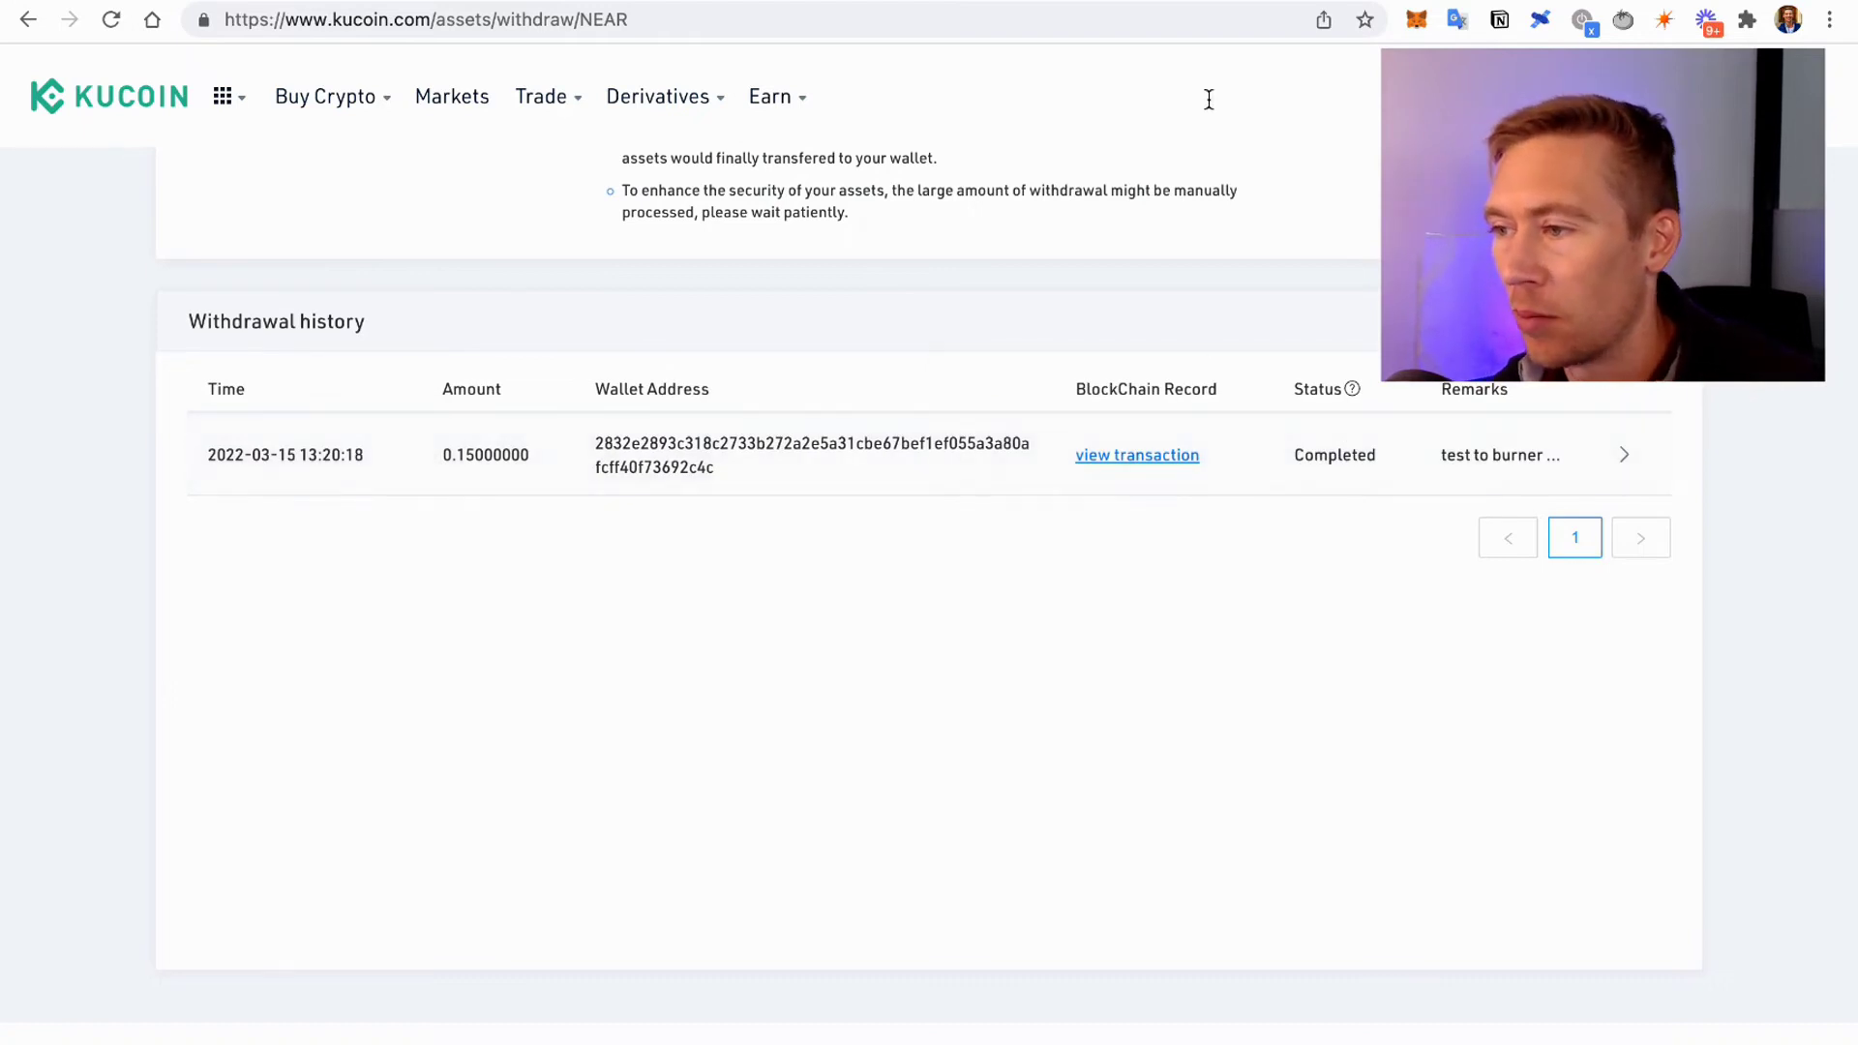
- Review the NEAR Wallet balance of 0.09732 NEAR and the 0.15 NEAR received activity
left_click(979, 35)
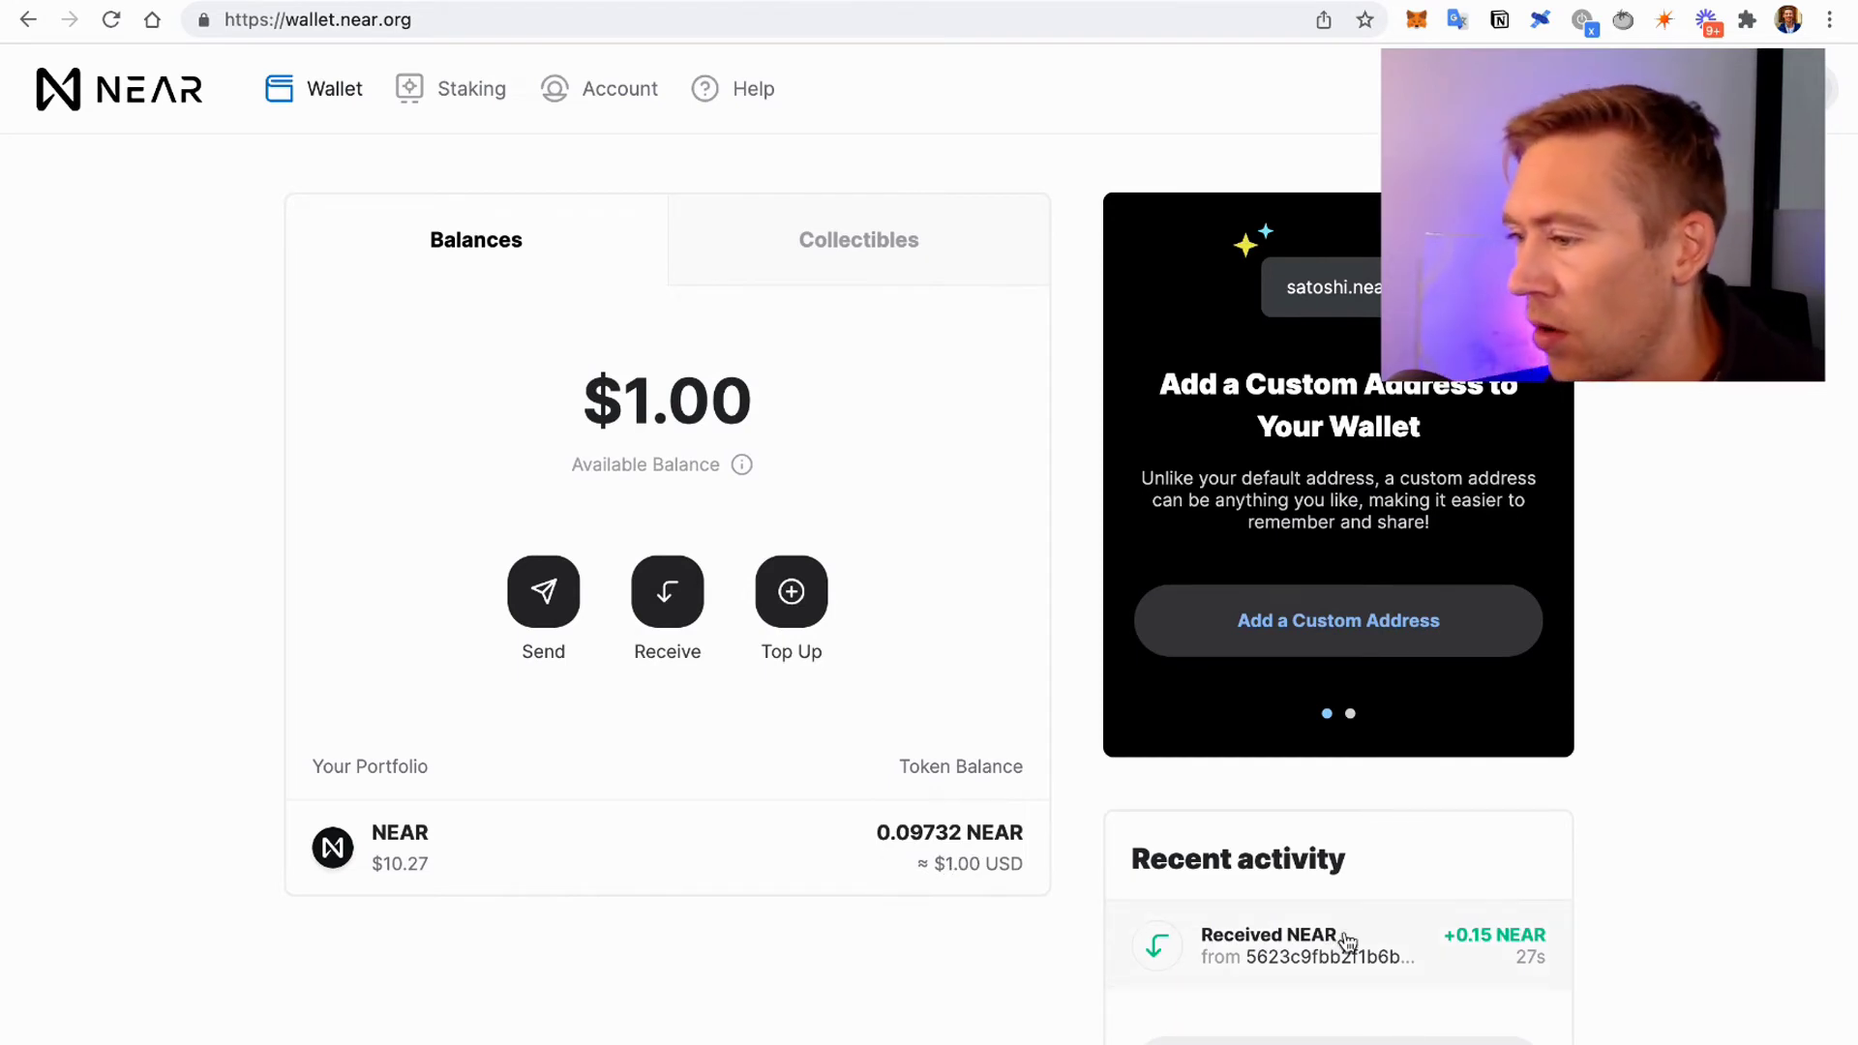
scroll(1388, 987, "down", 2)
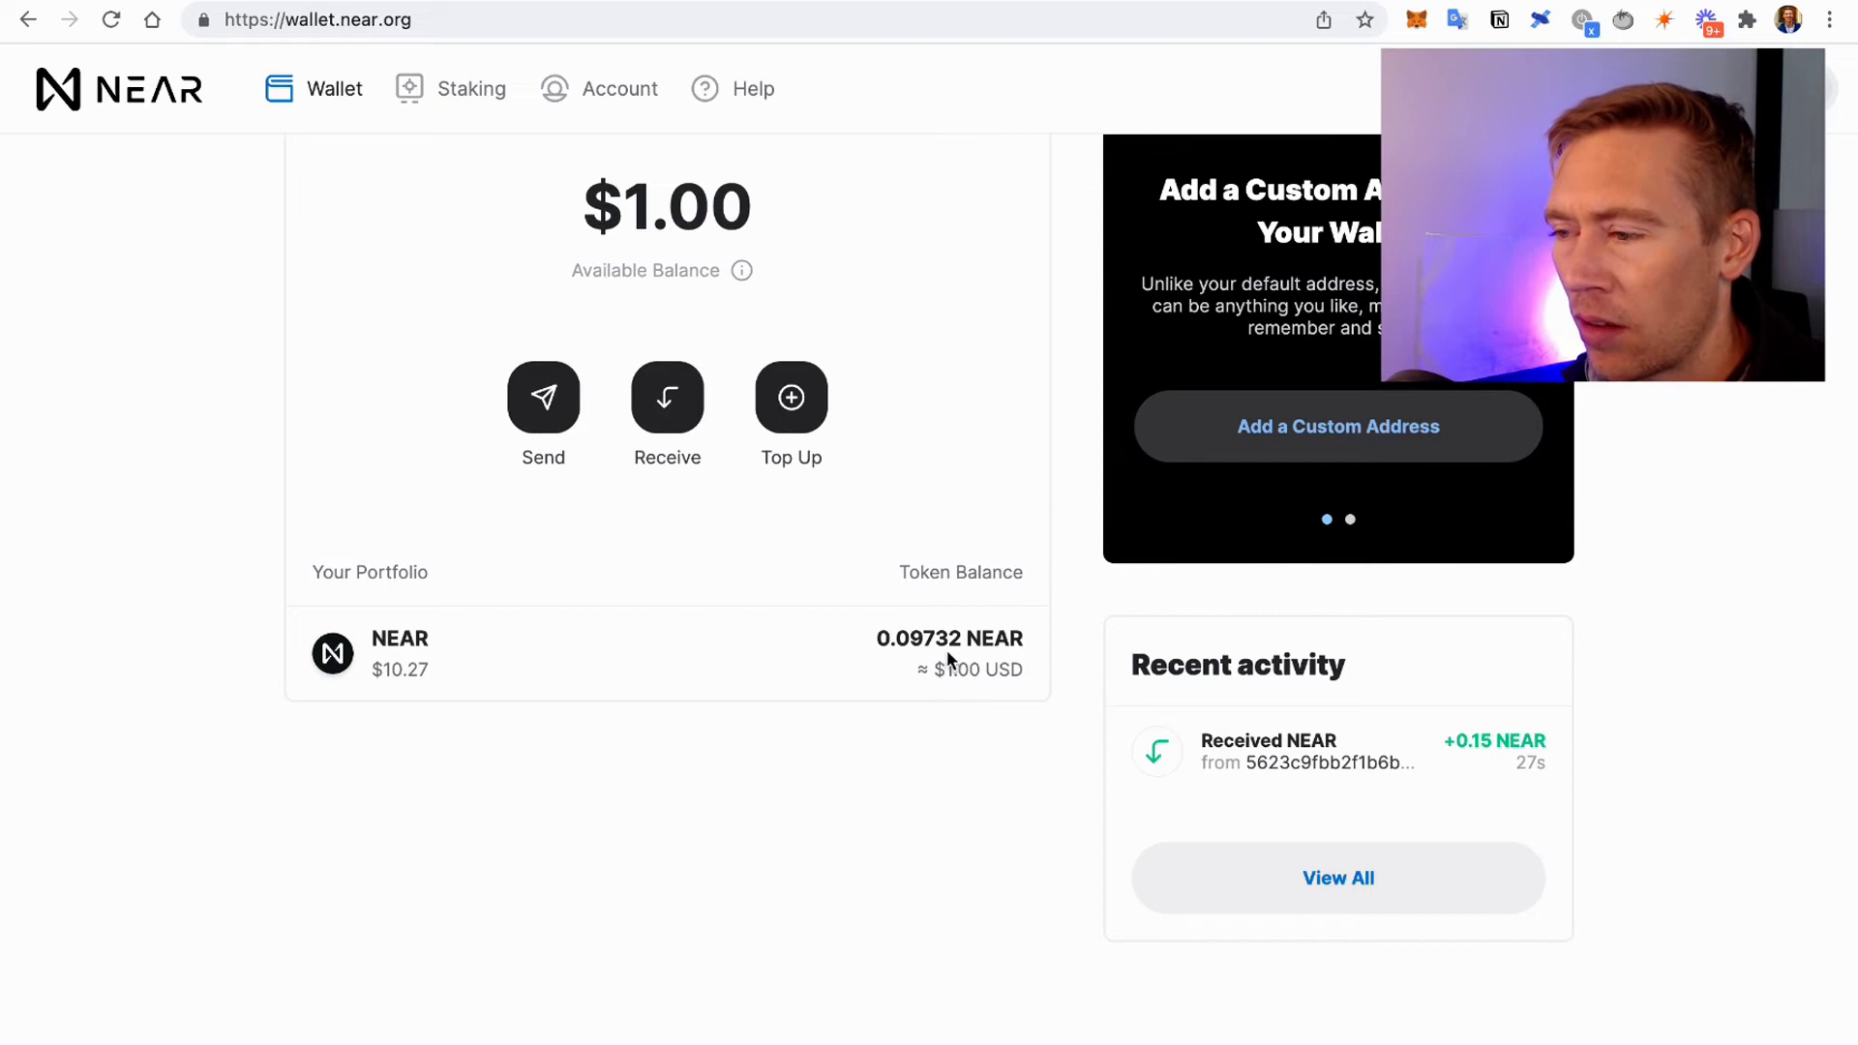
left_click_drag(936, 642, 981, 644)
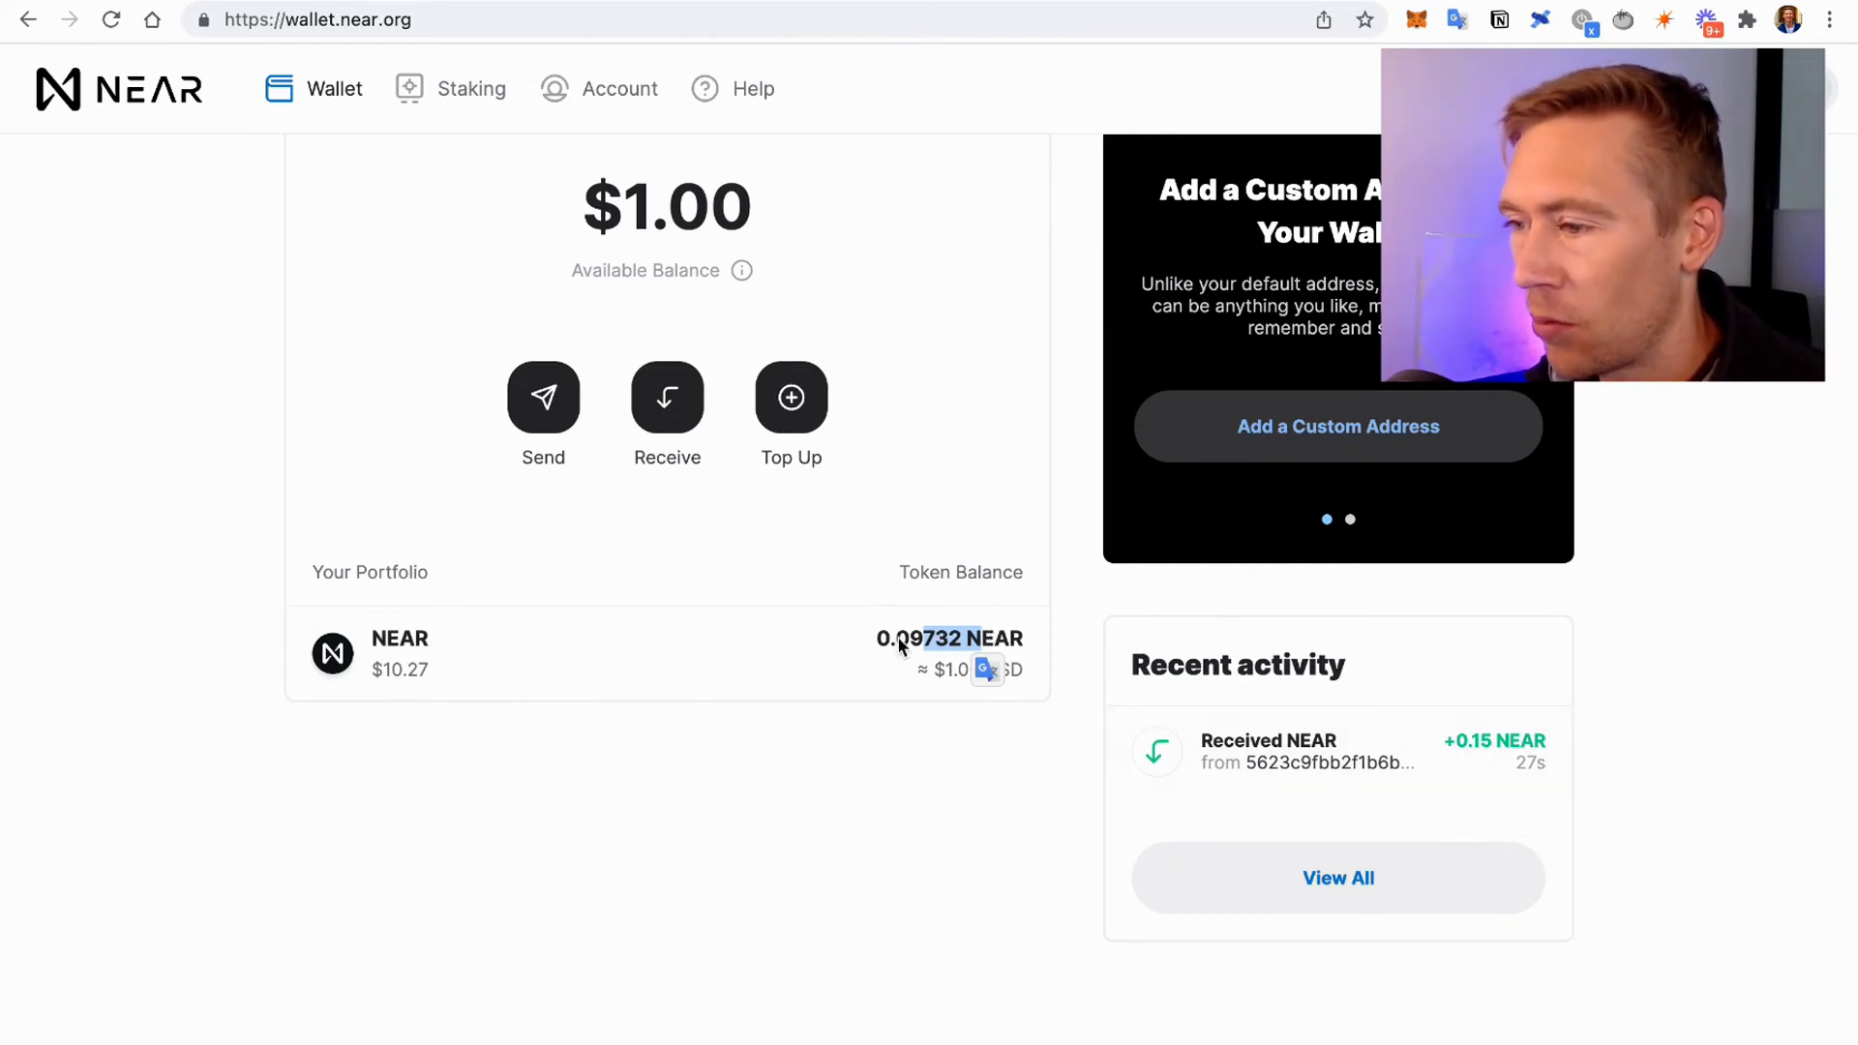
scroll(883, 731, "up", 3)
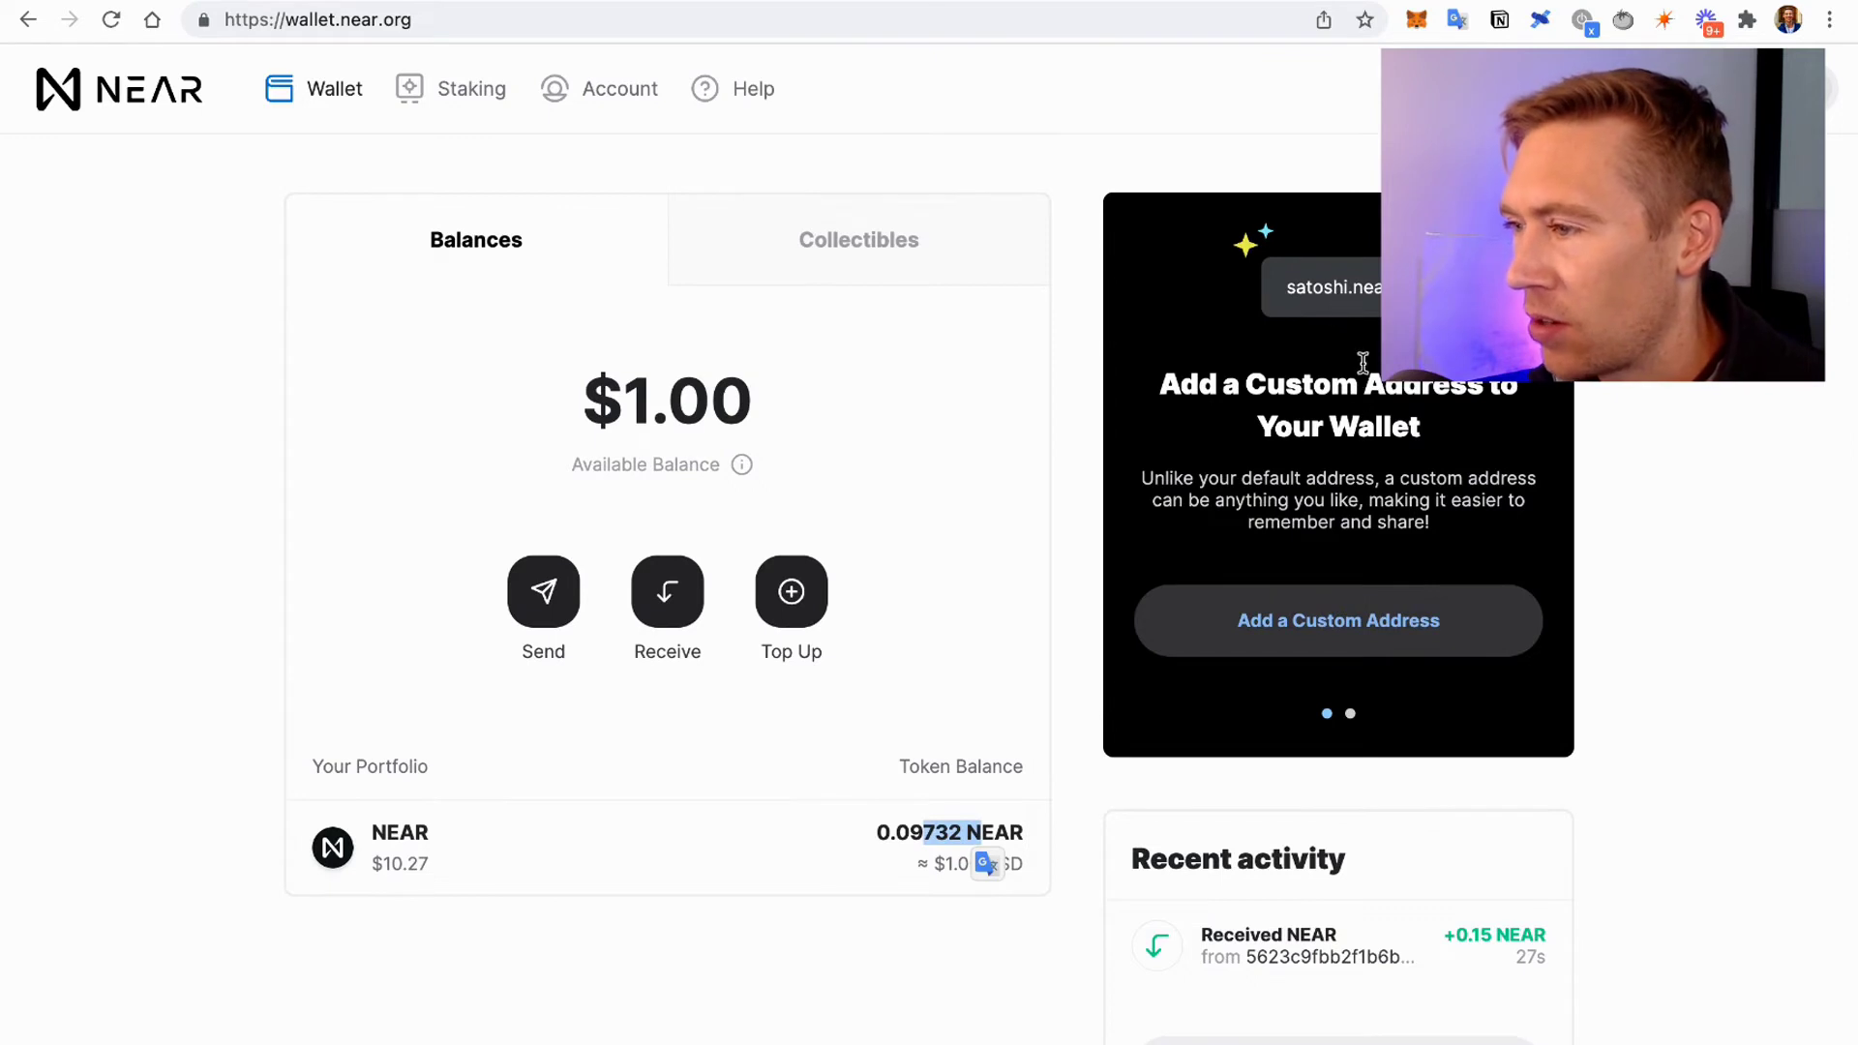
left_click(1284, 622)
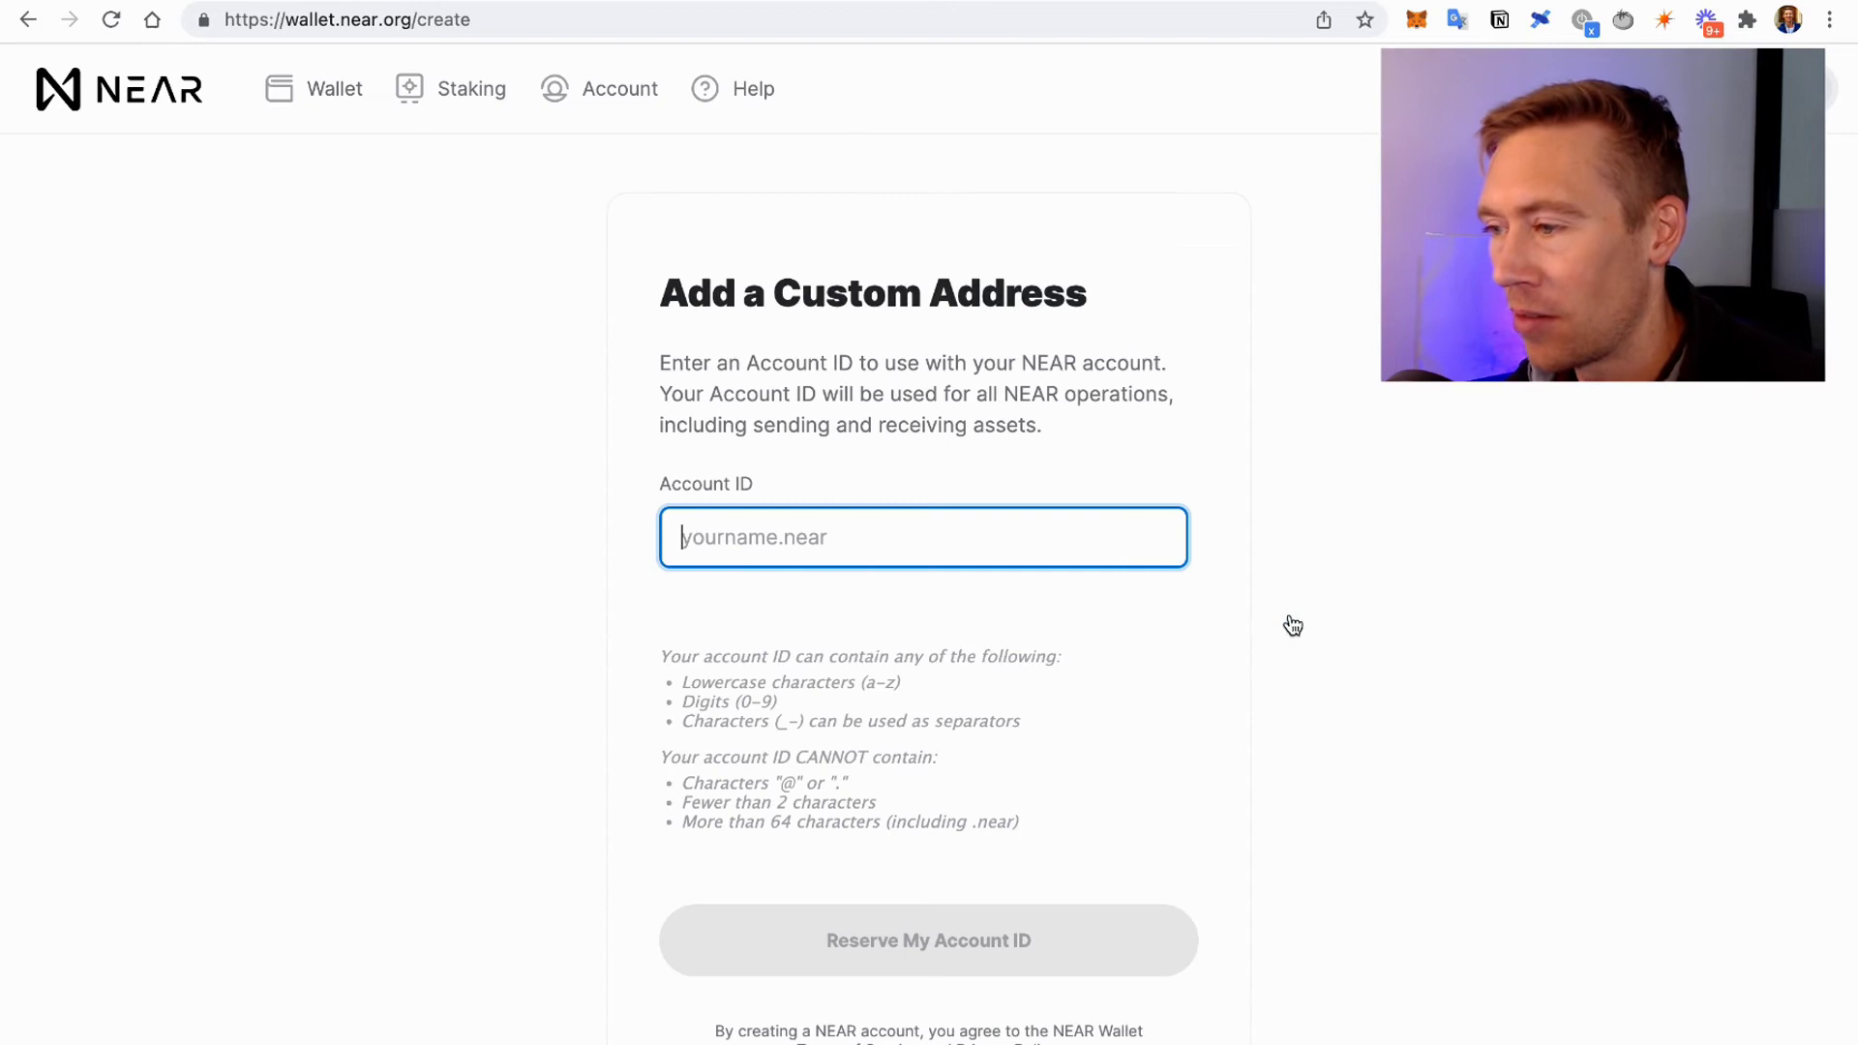
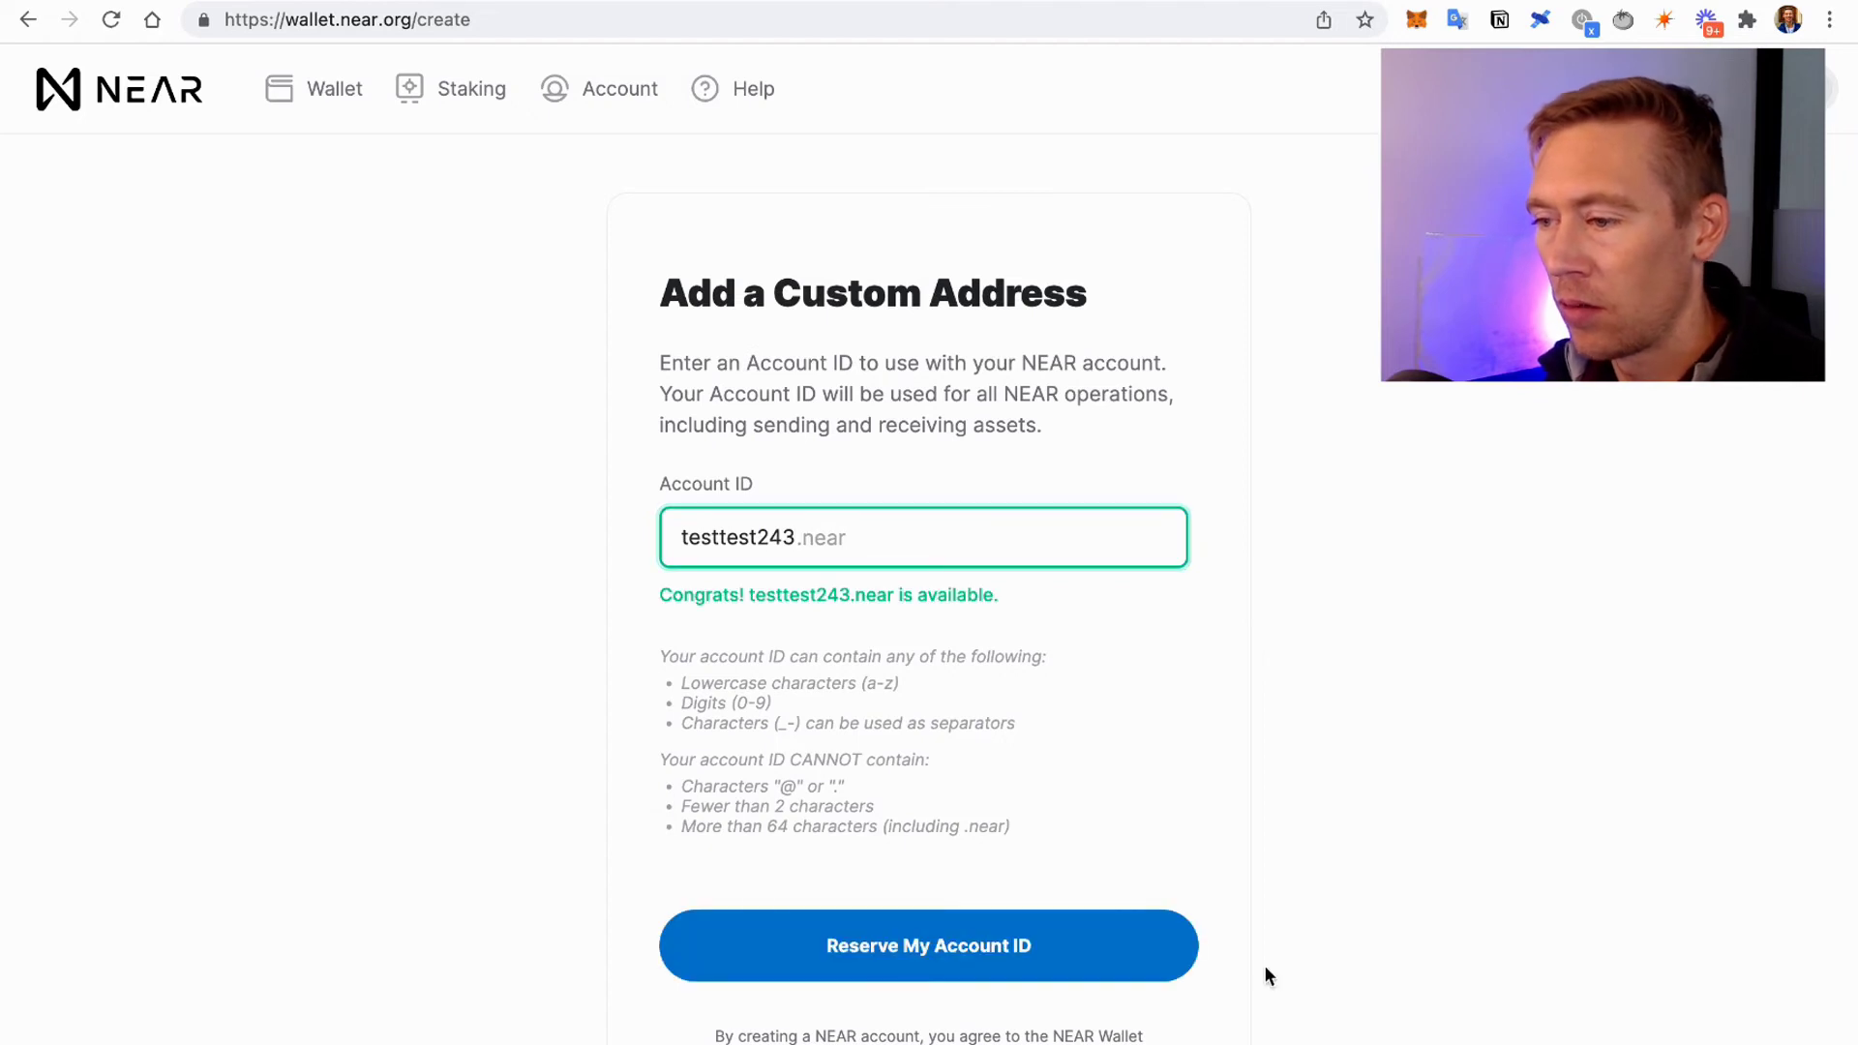
left_click(1049, 963)
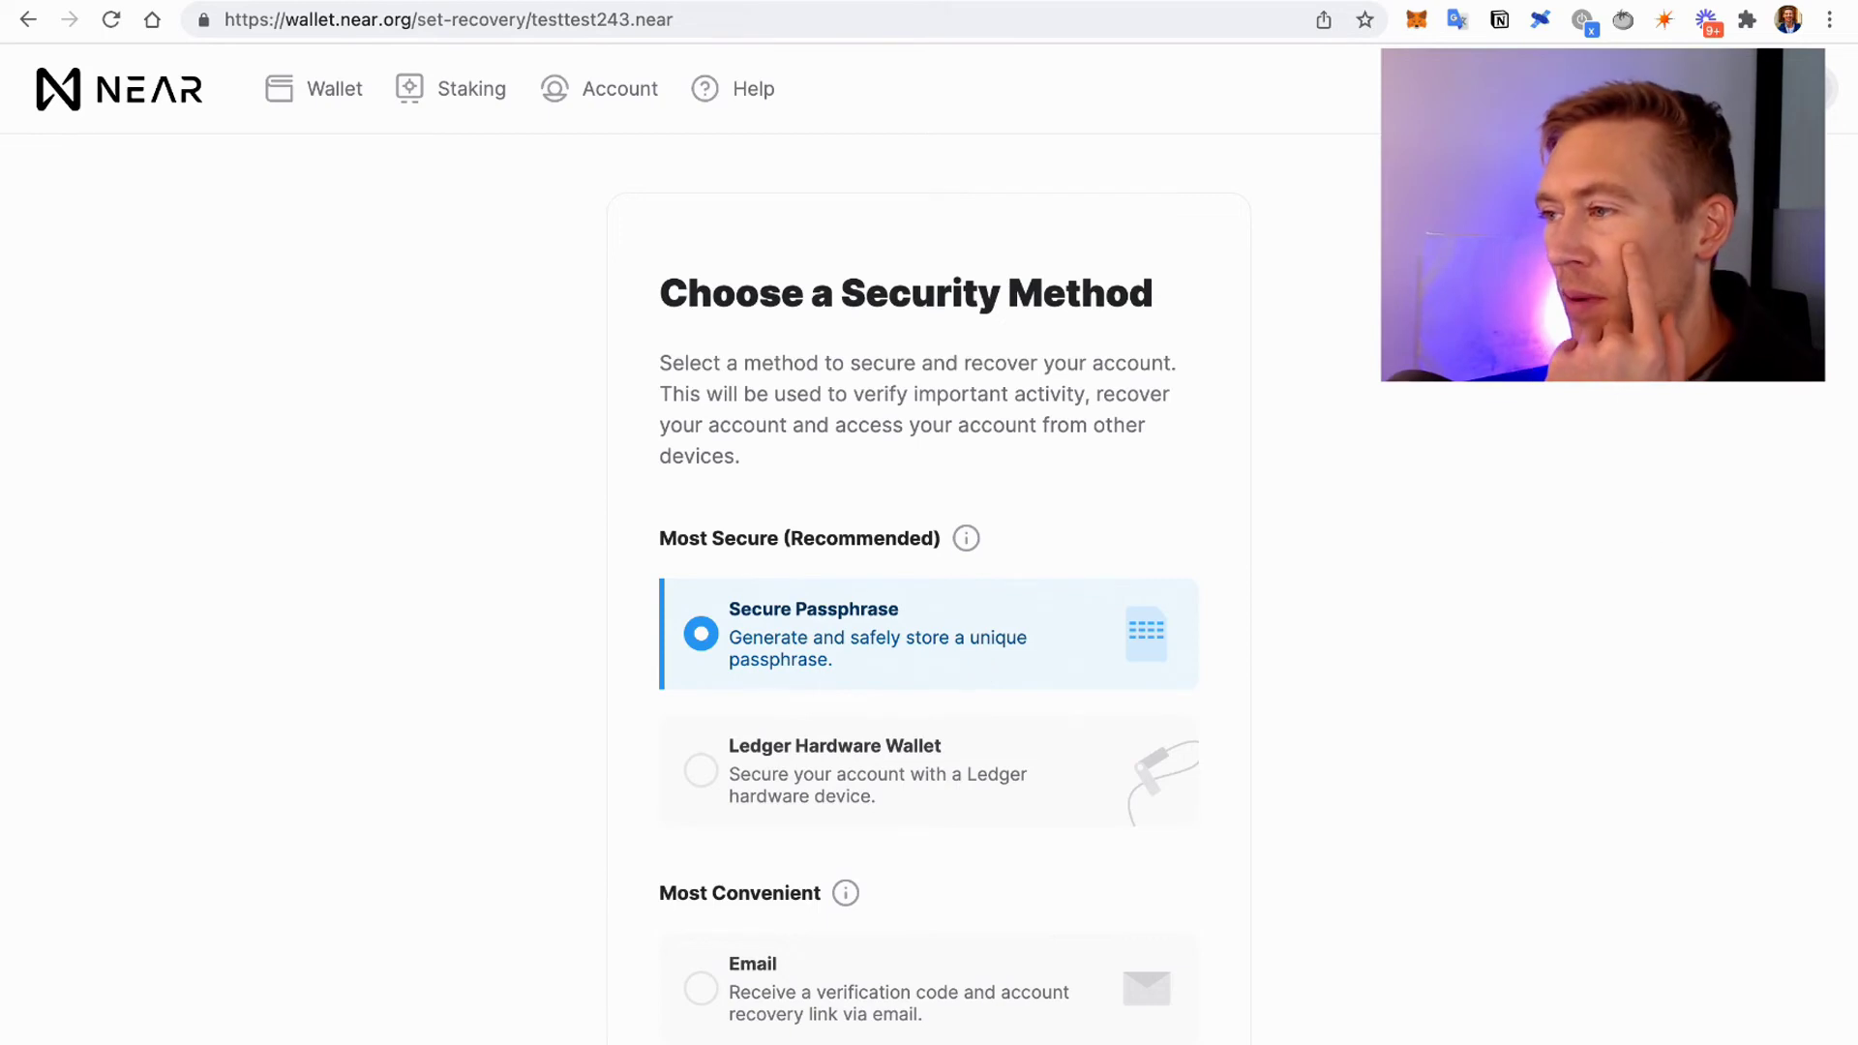
- Choose Email as the account recovery method and submit the address
left_click(1831, 94)
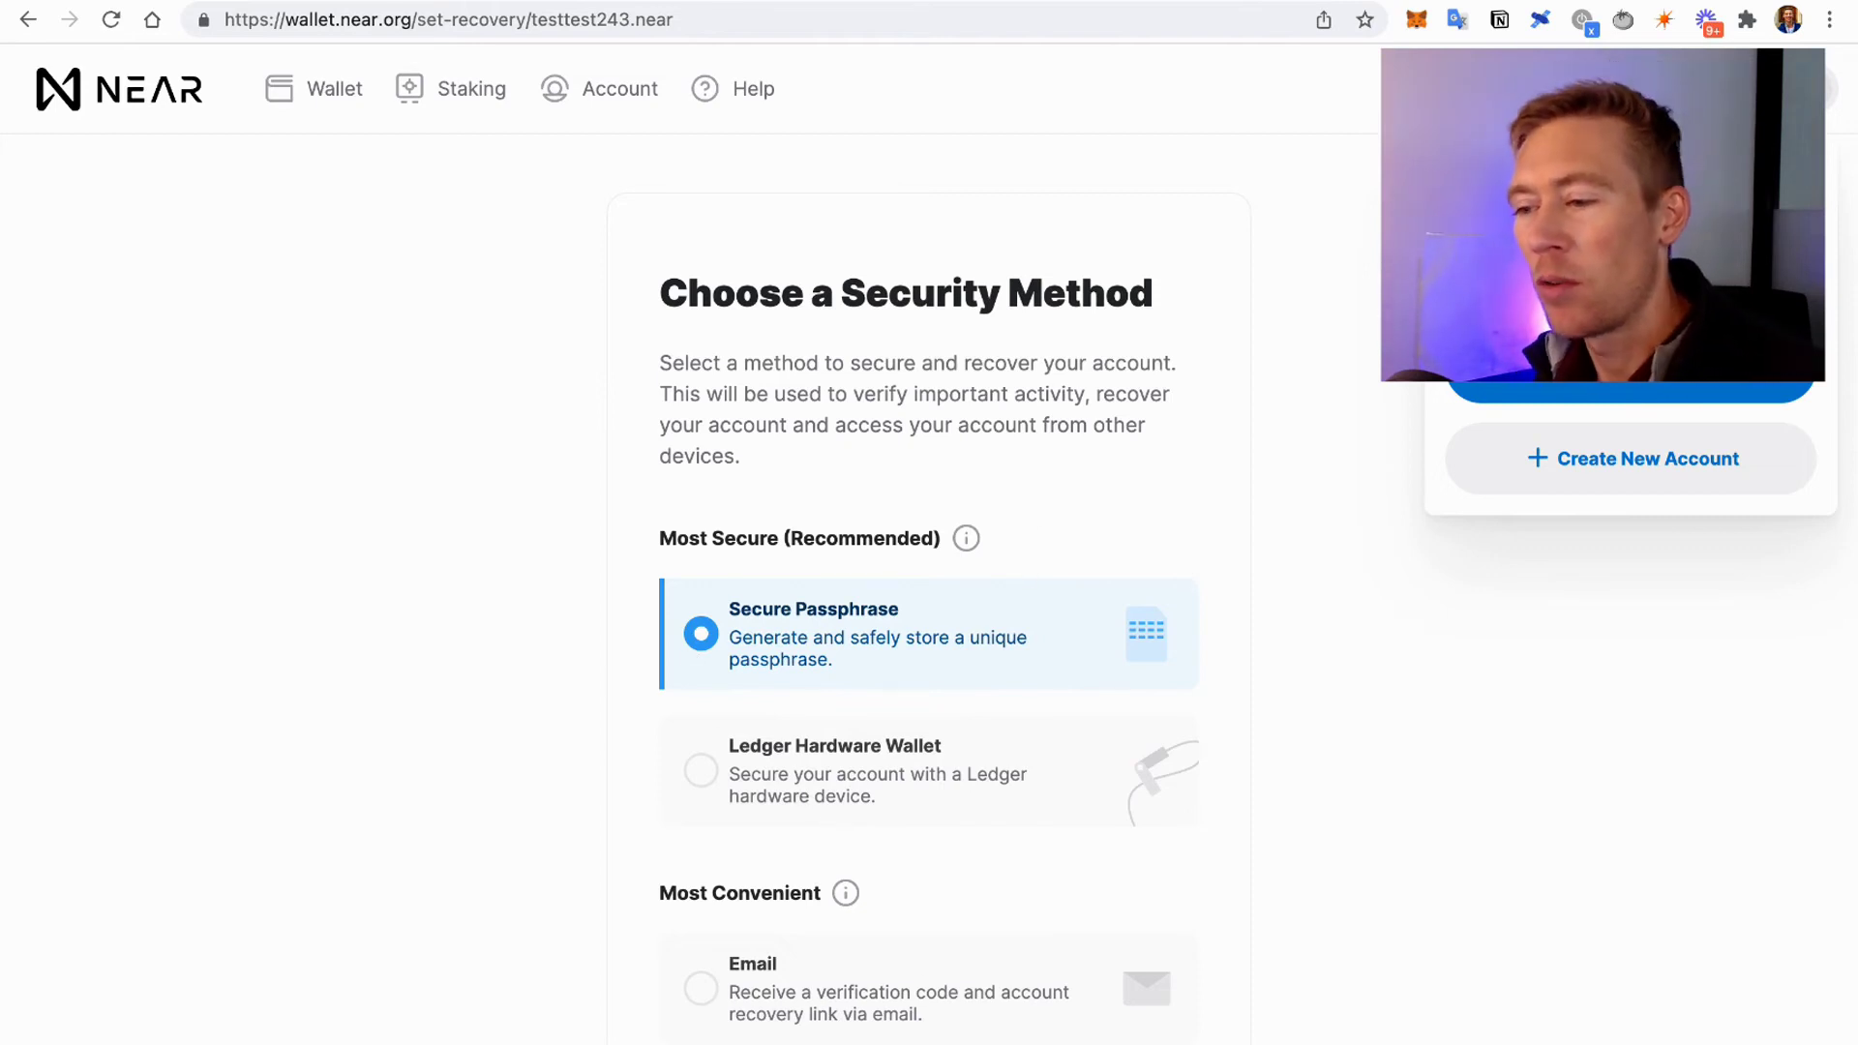
left_click(923, 973)
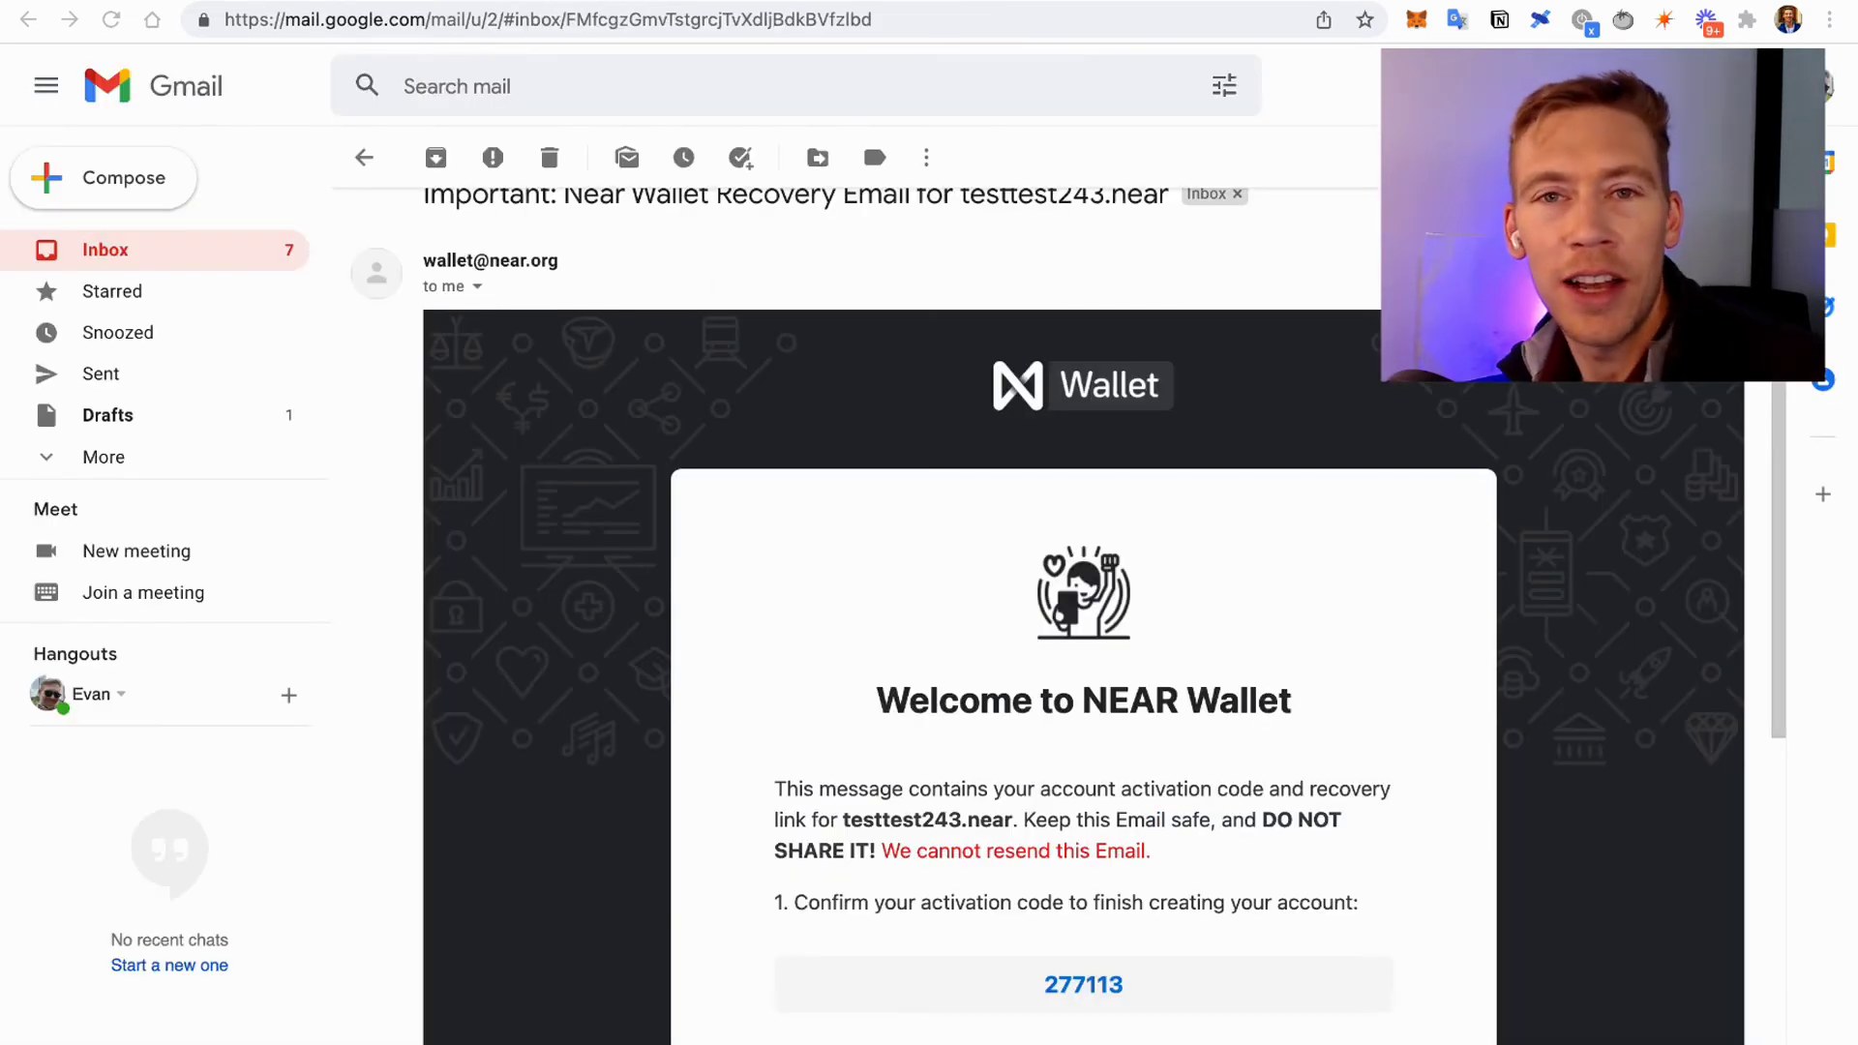
scroll(1069, 564, "up", 1)
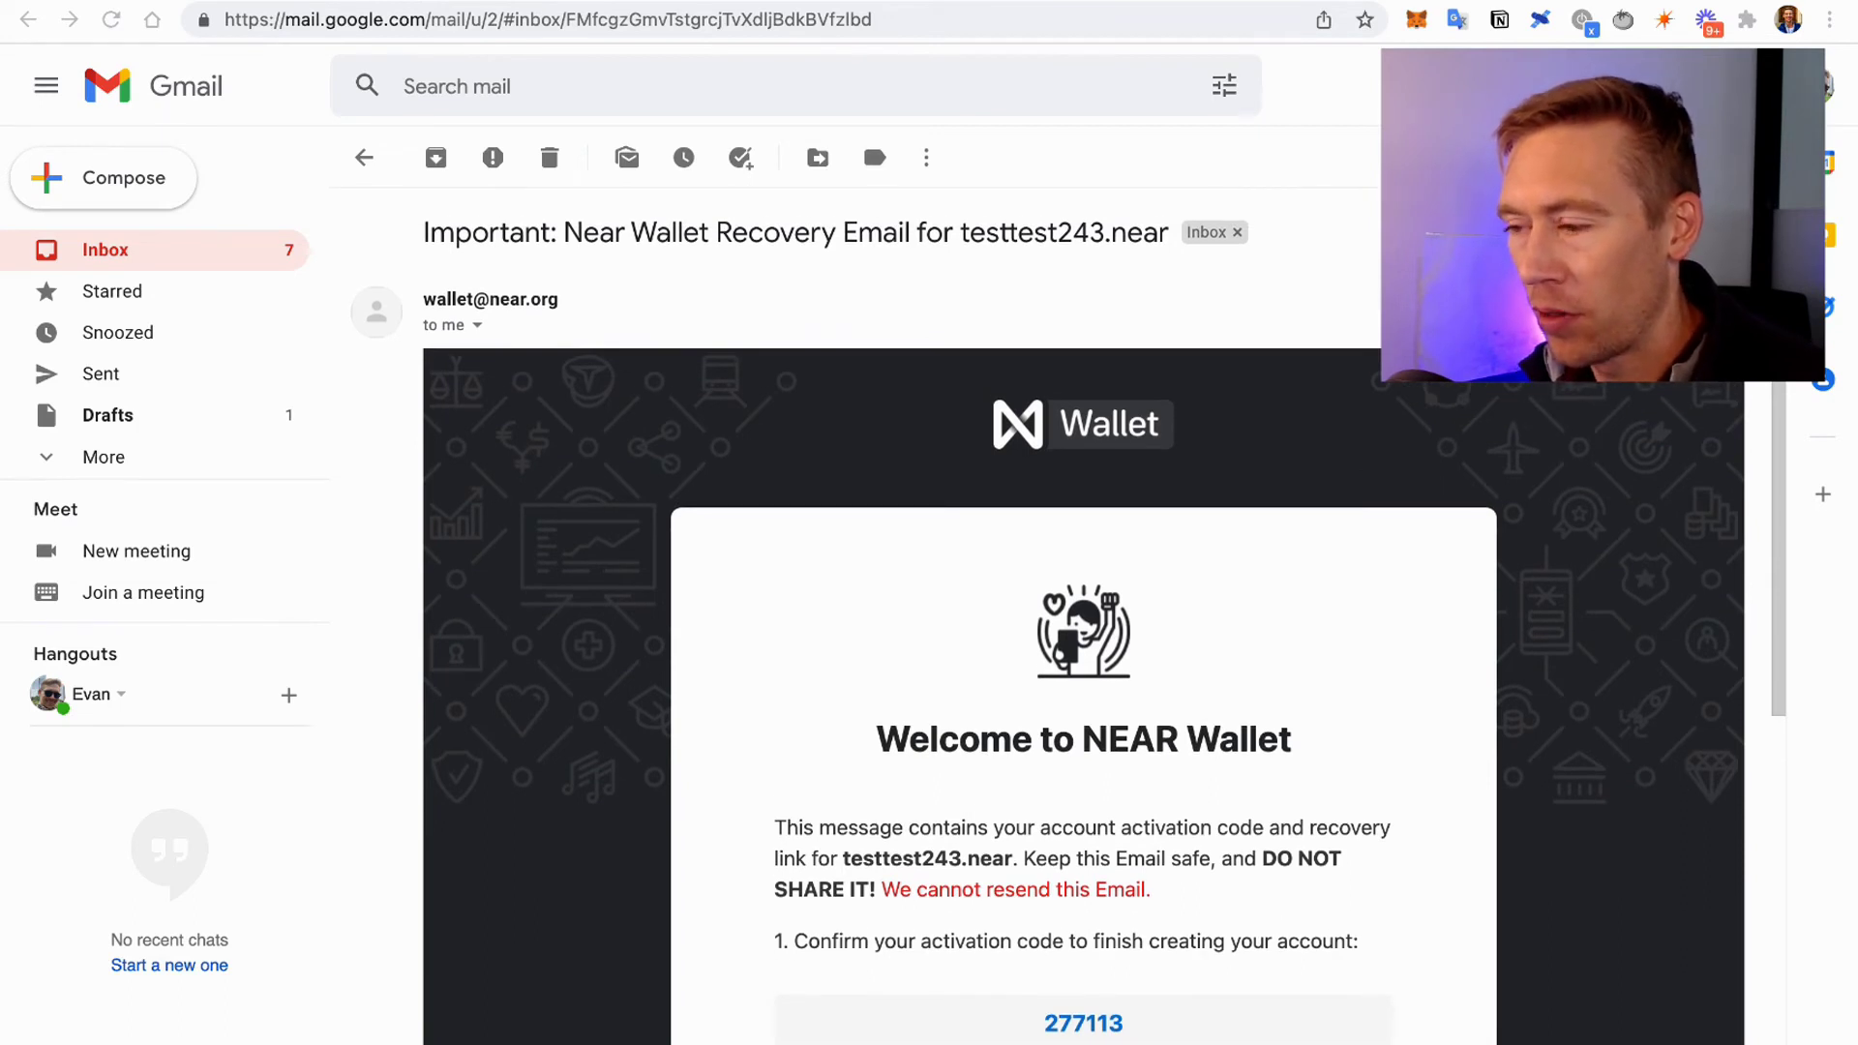
scroll(1083, 609, "down", 3)
double_click(1102, 813)
key("super+c")
key("super+grave")
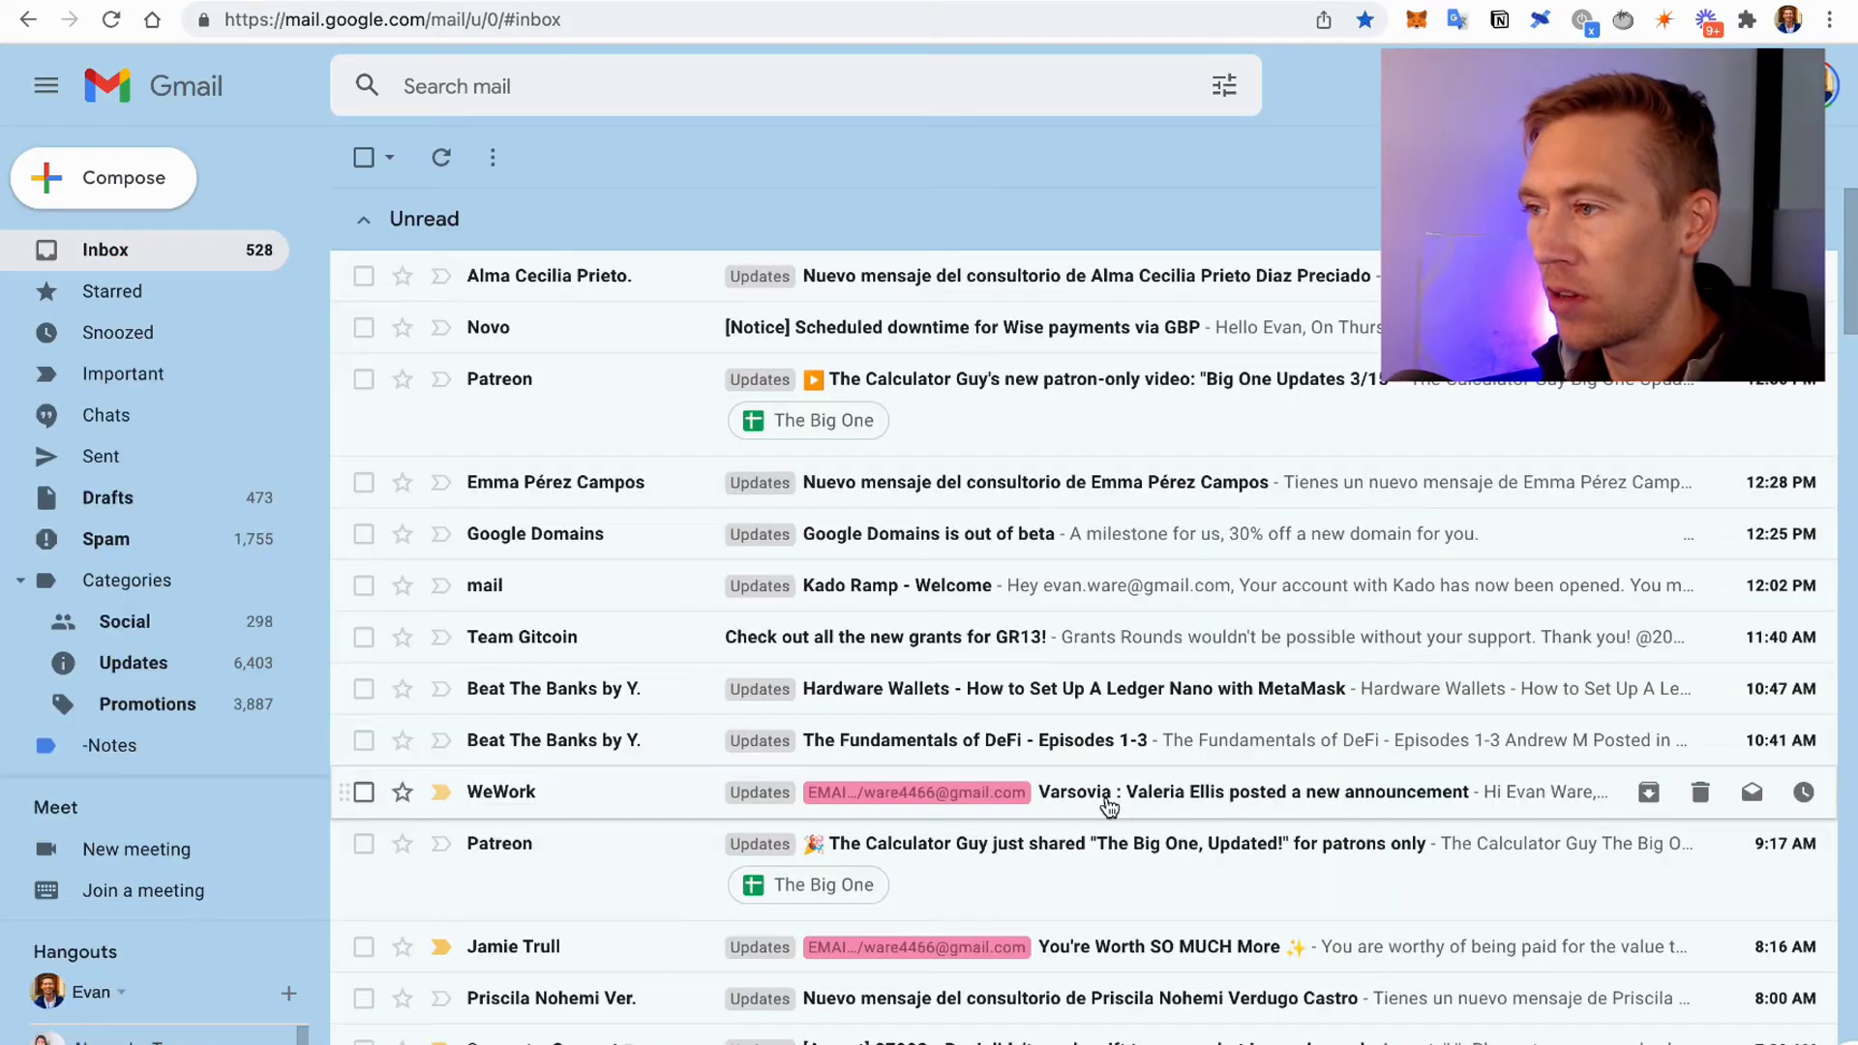
key("super+grave")
key("super+grave")
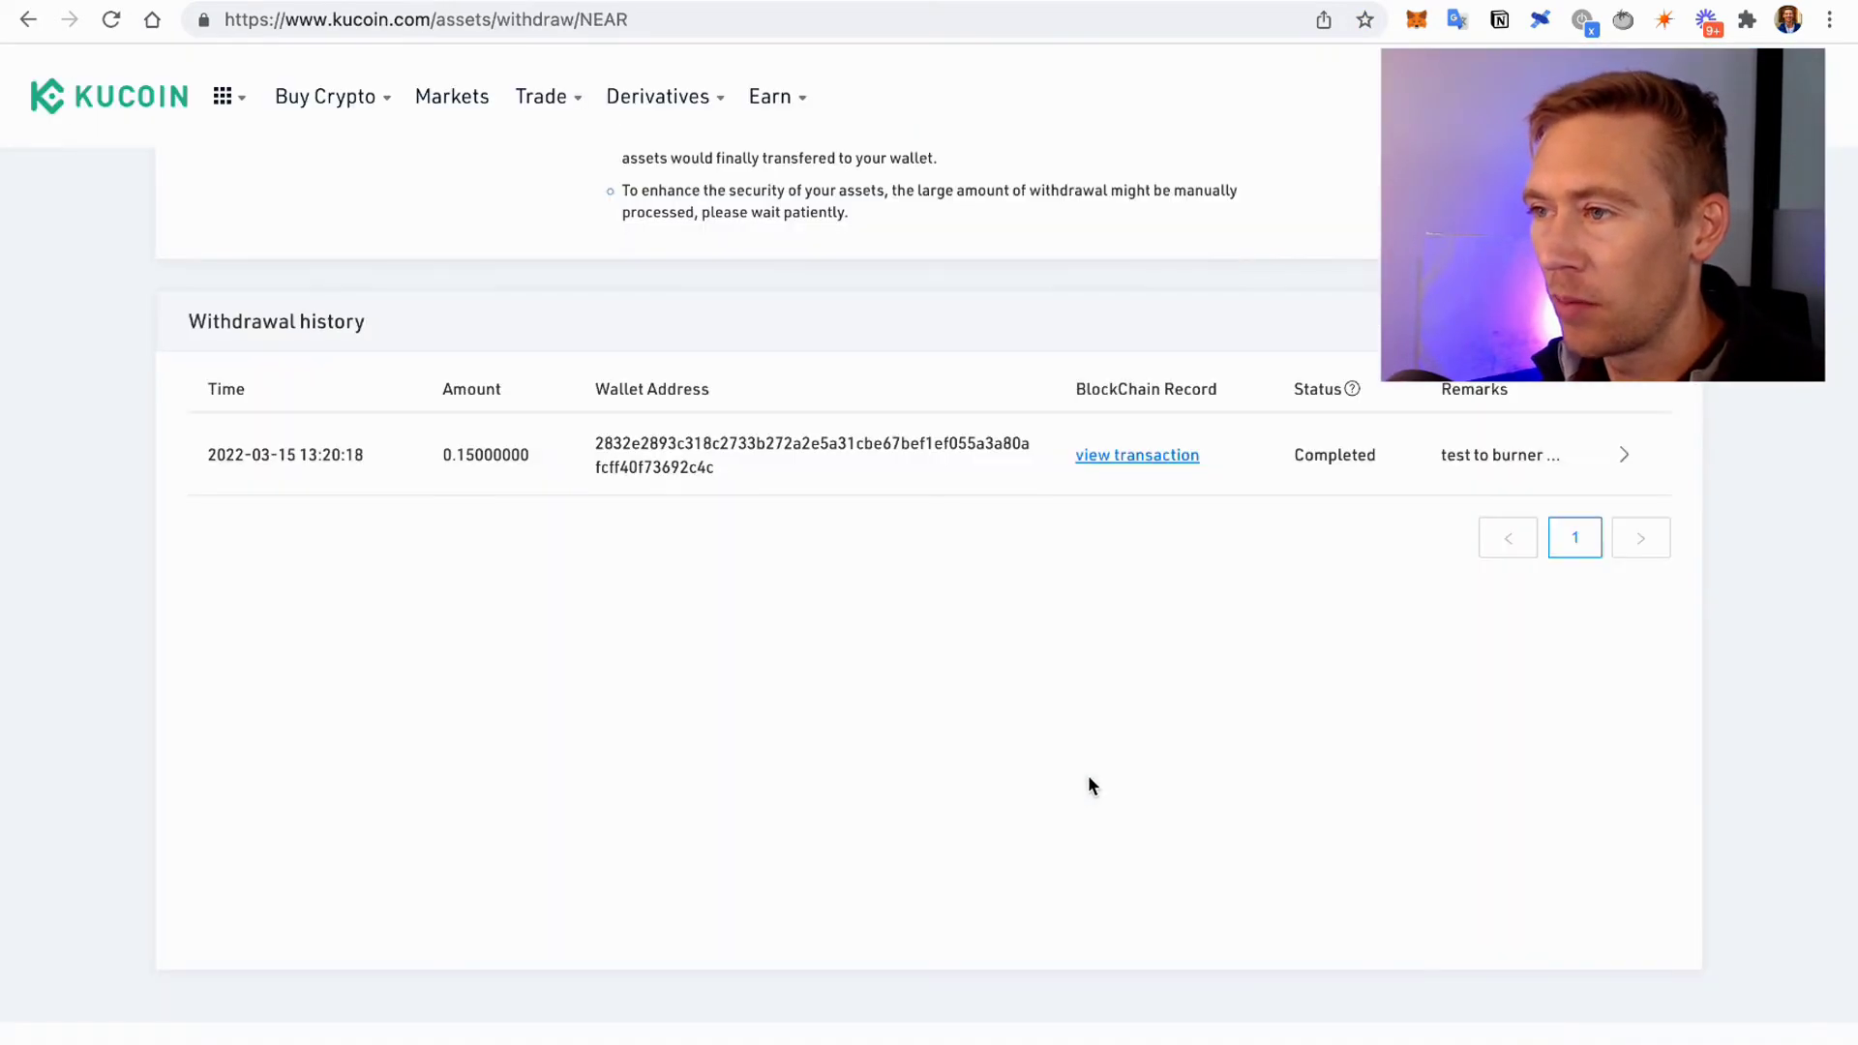
key("super+grave")
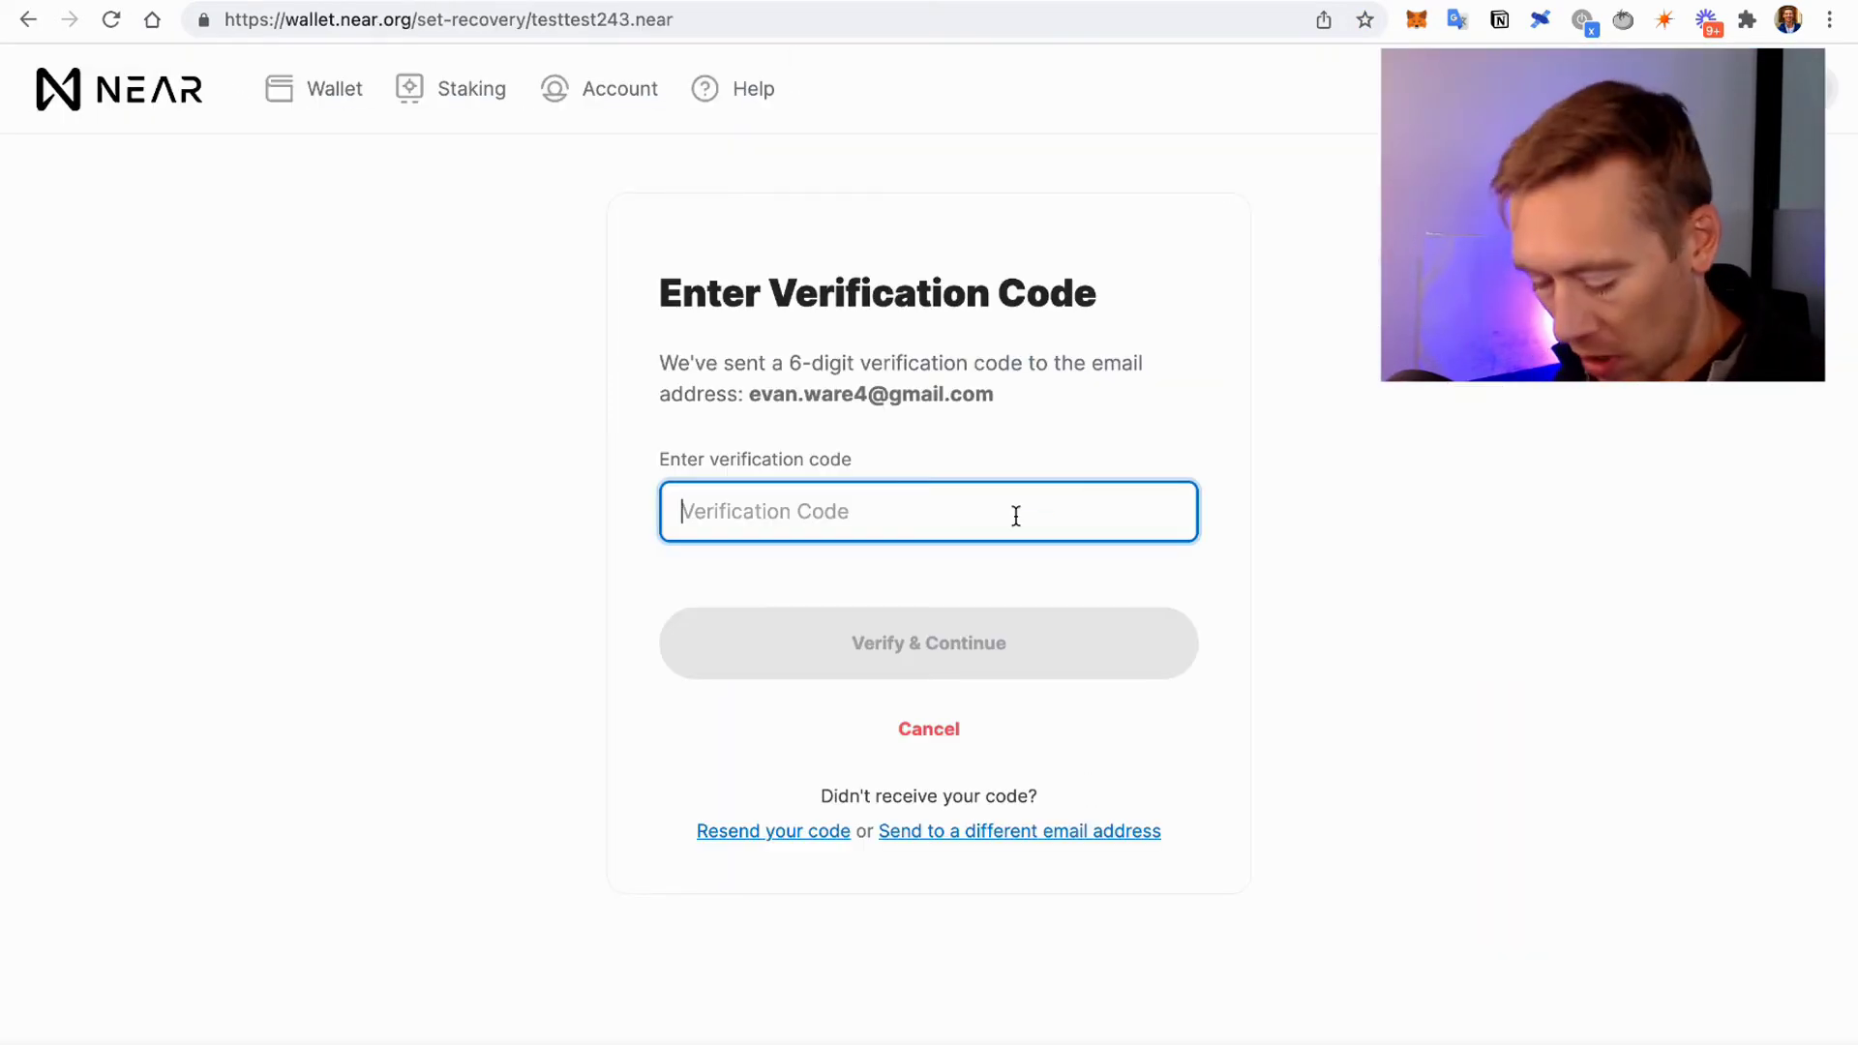
key("super+v")
left_click(968, 669)
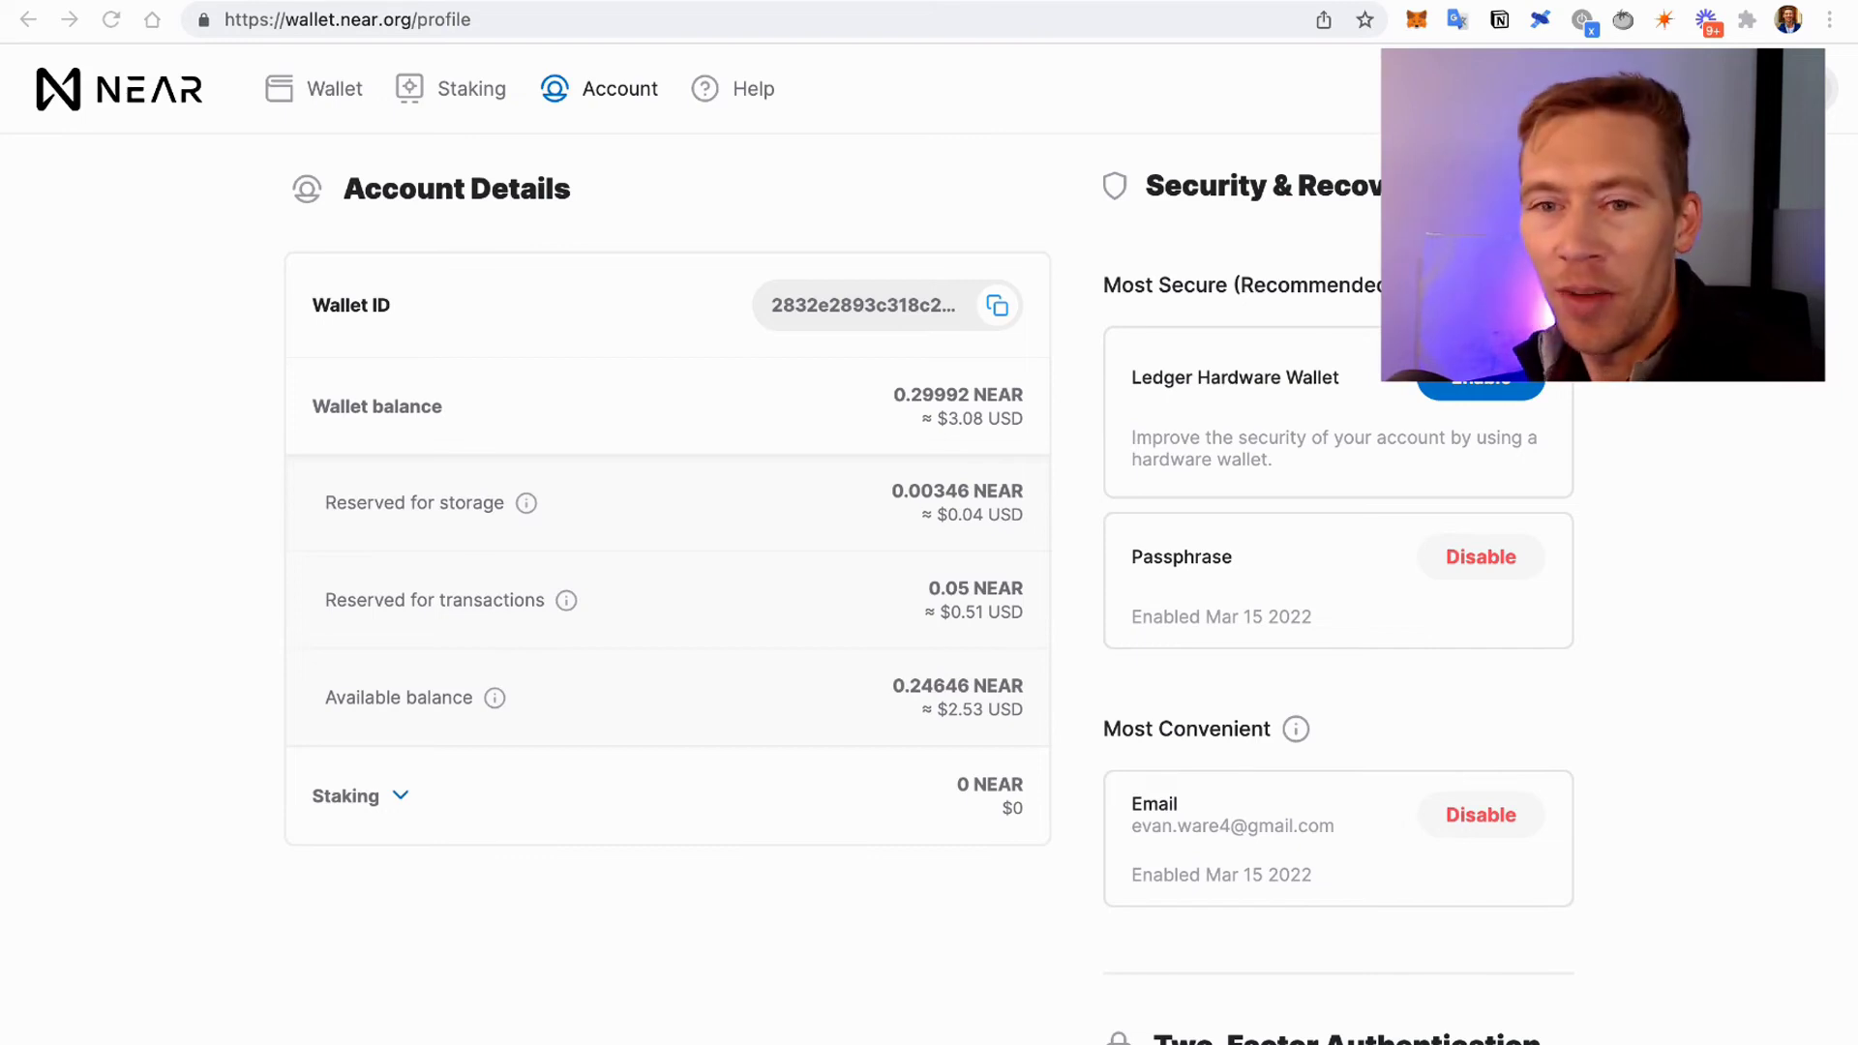
scroll(929, 581, "down", 1)
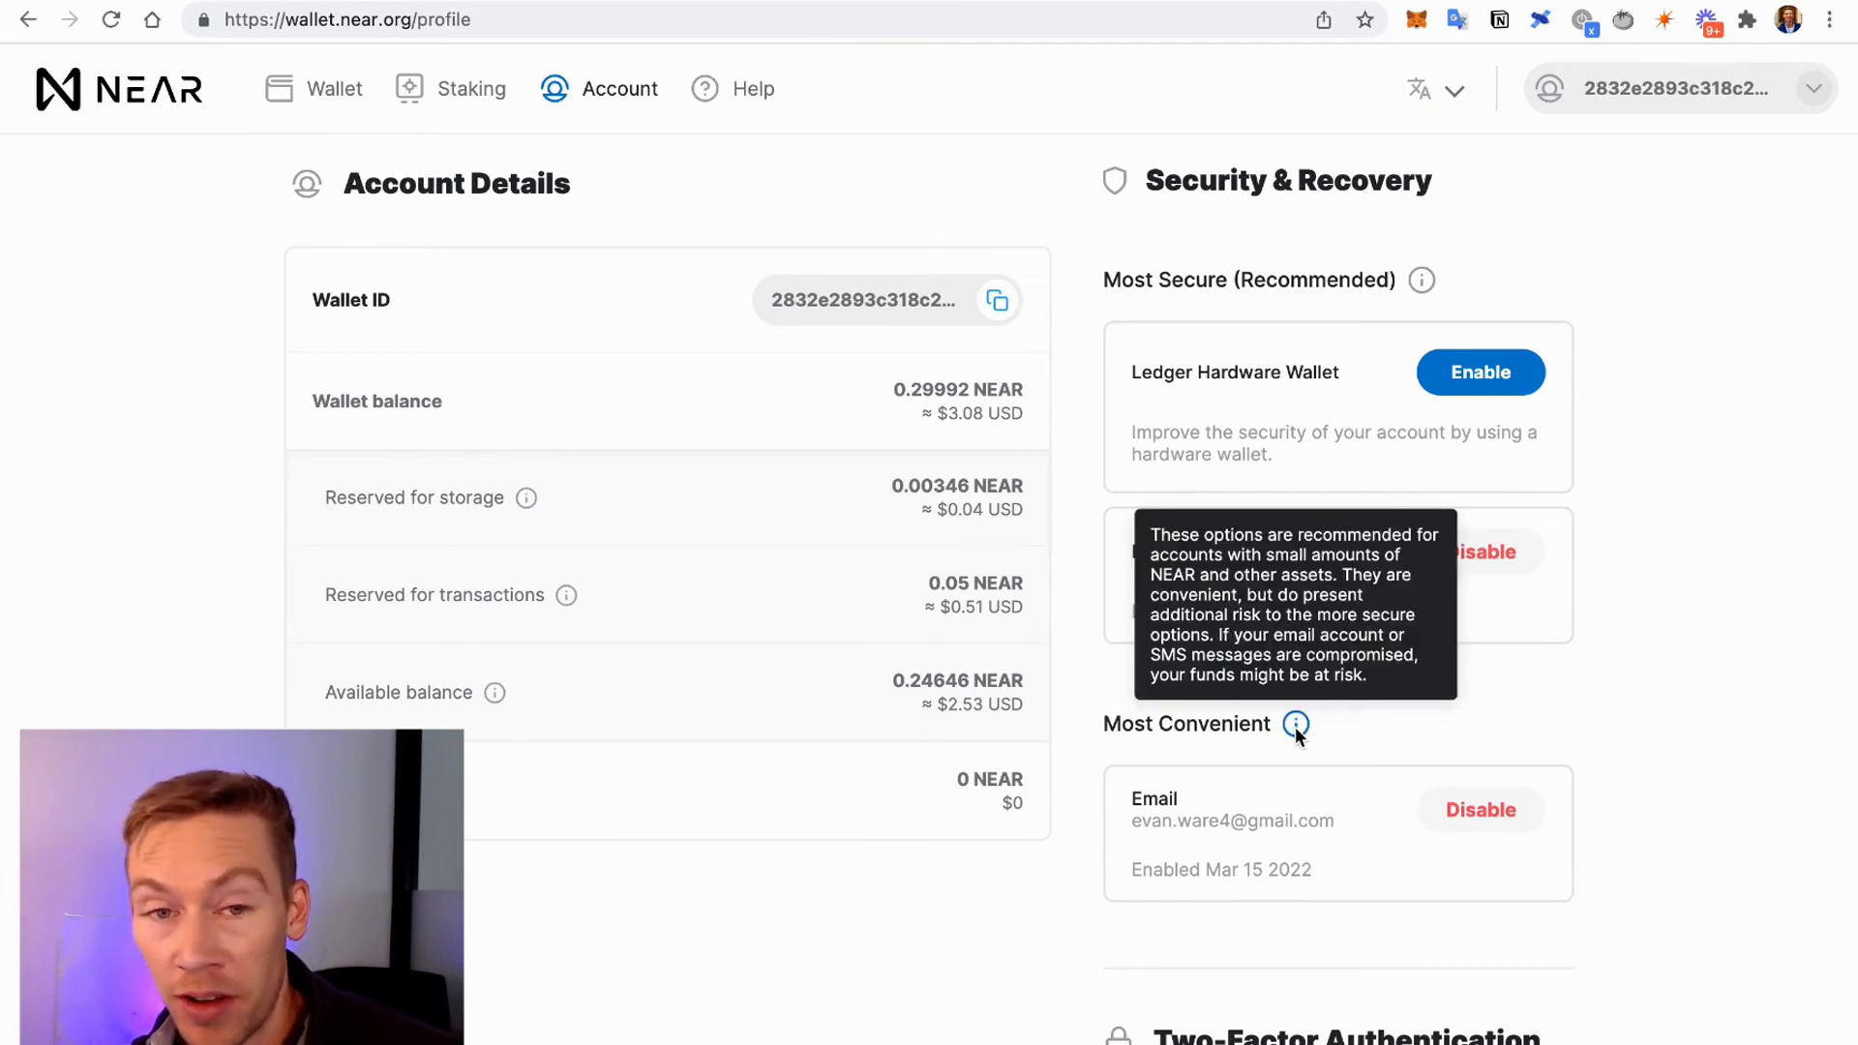
scroll(1470, 822, "down", 2)
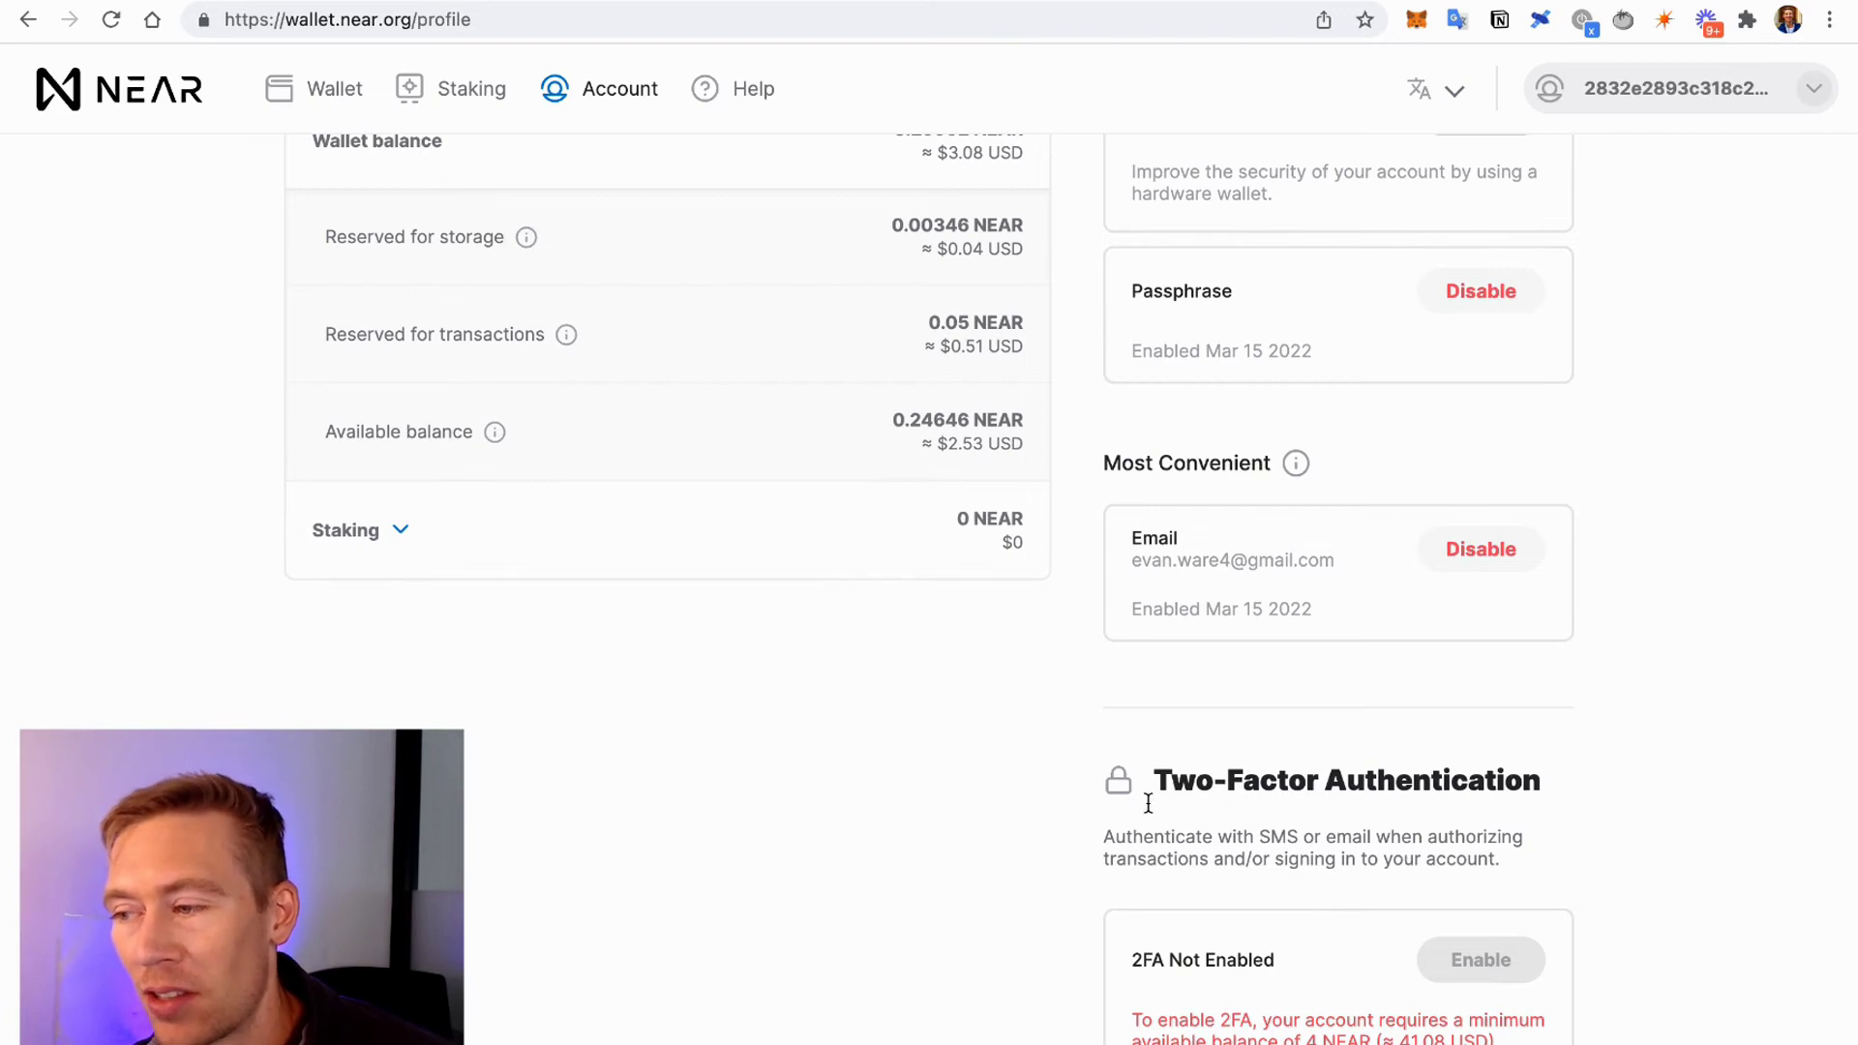
- Review the Account page's security and 2FA sections, then return to the wallet overview
left_click_drag(1239, 830, 1396, 836)
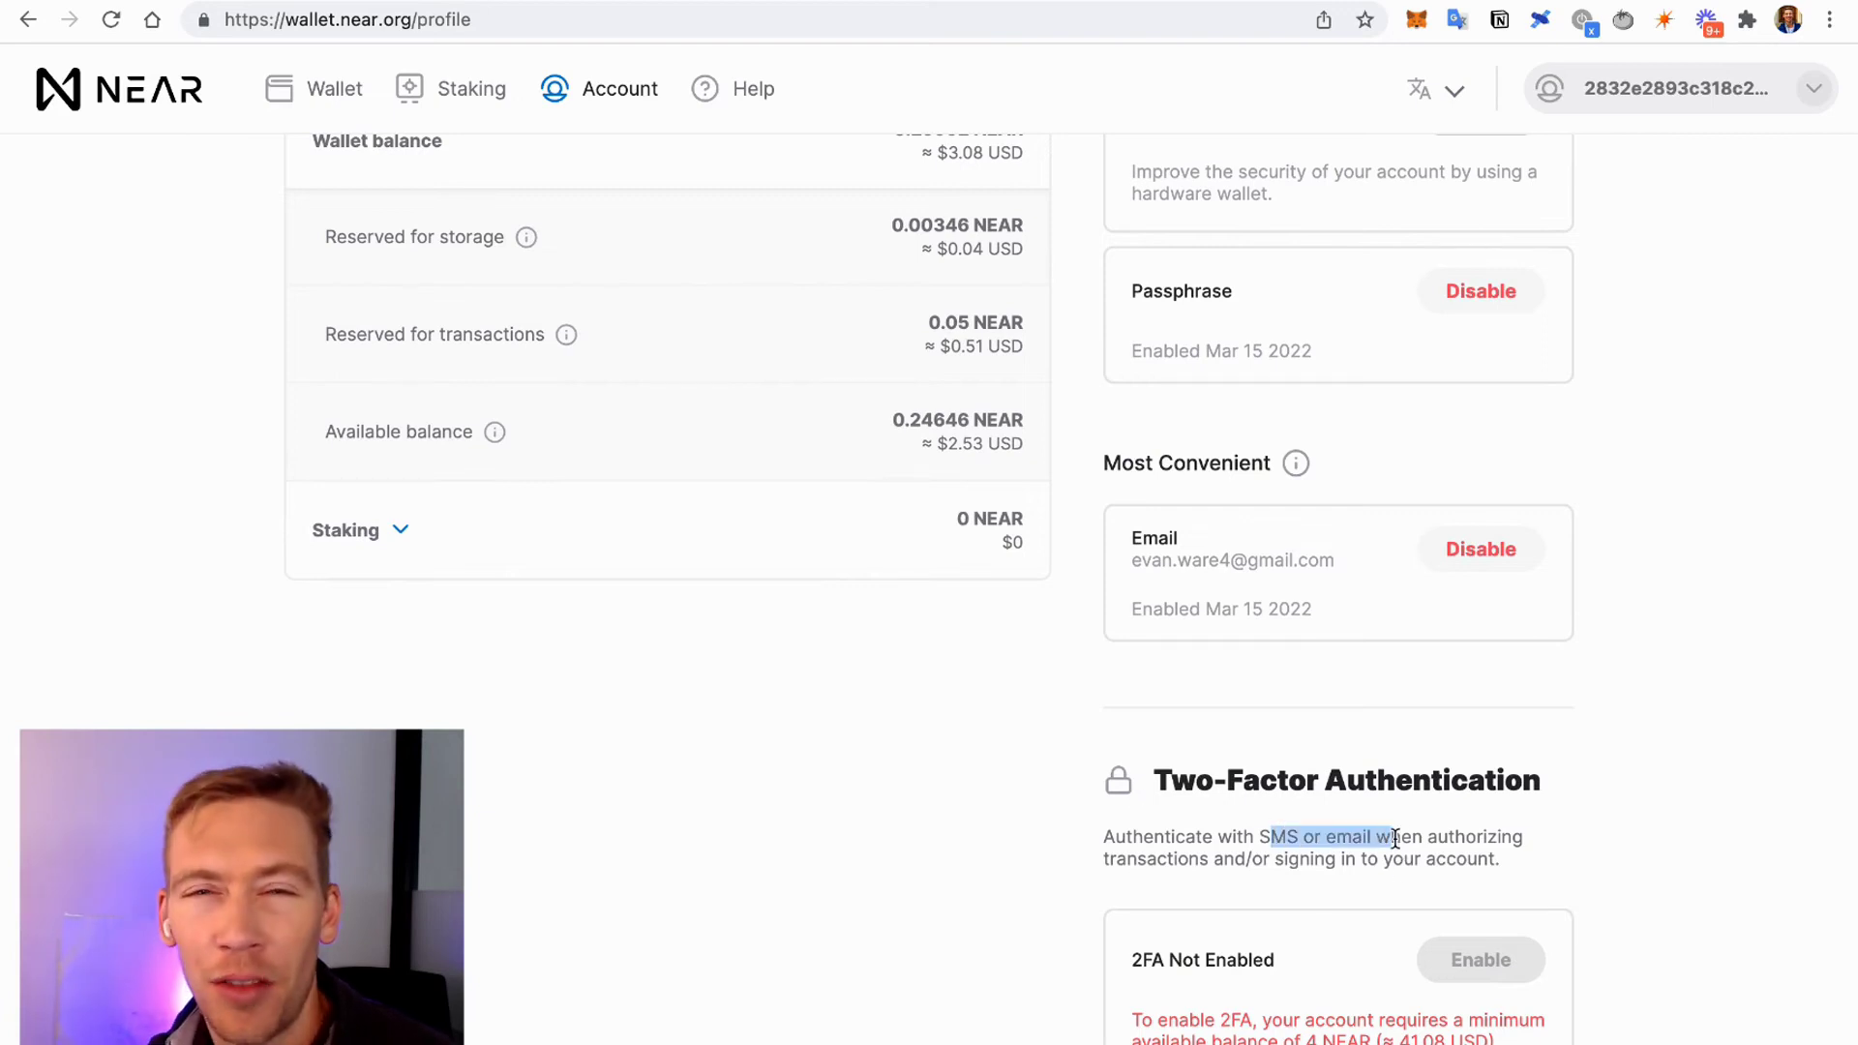
scroll(1522, 851, "up", 2)
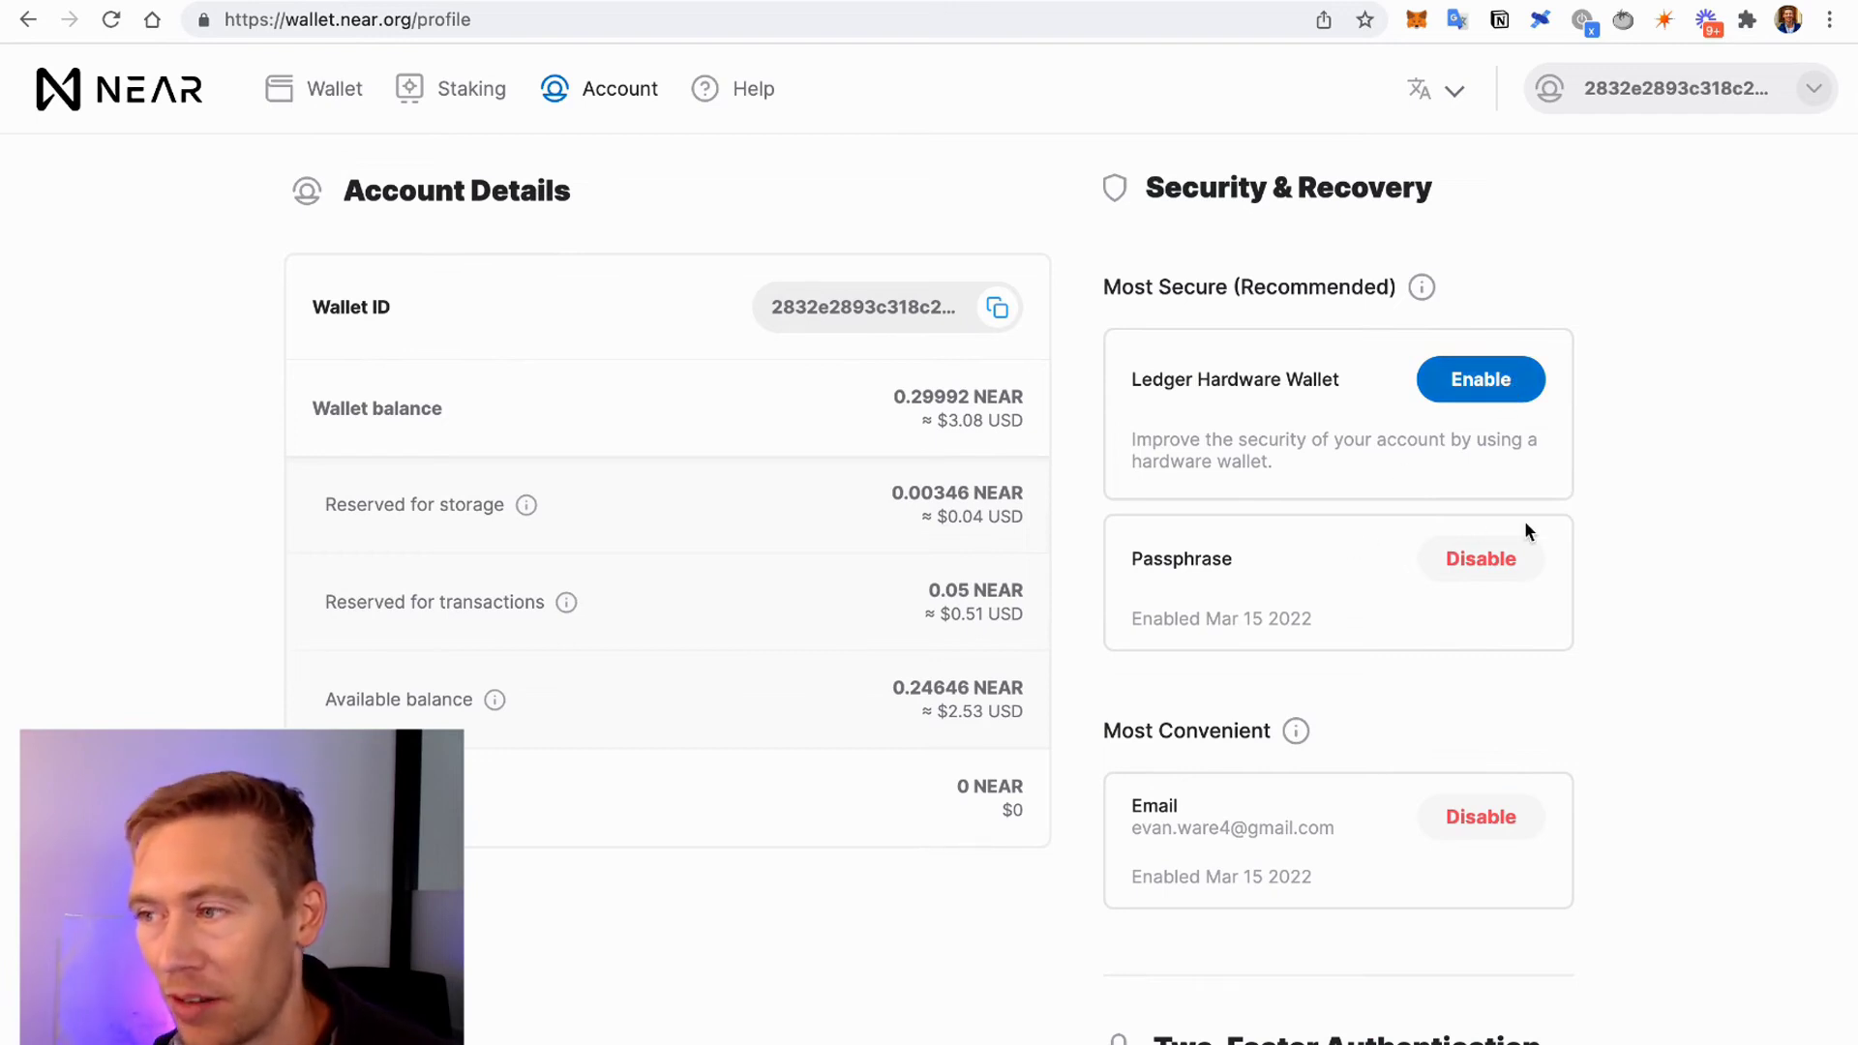
scroll(1339, 479, "down", 1)
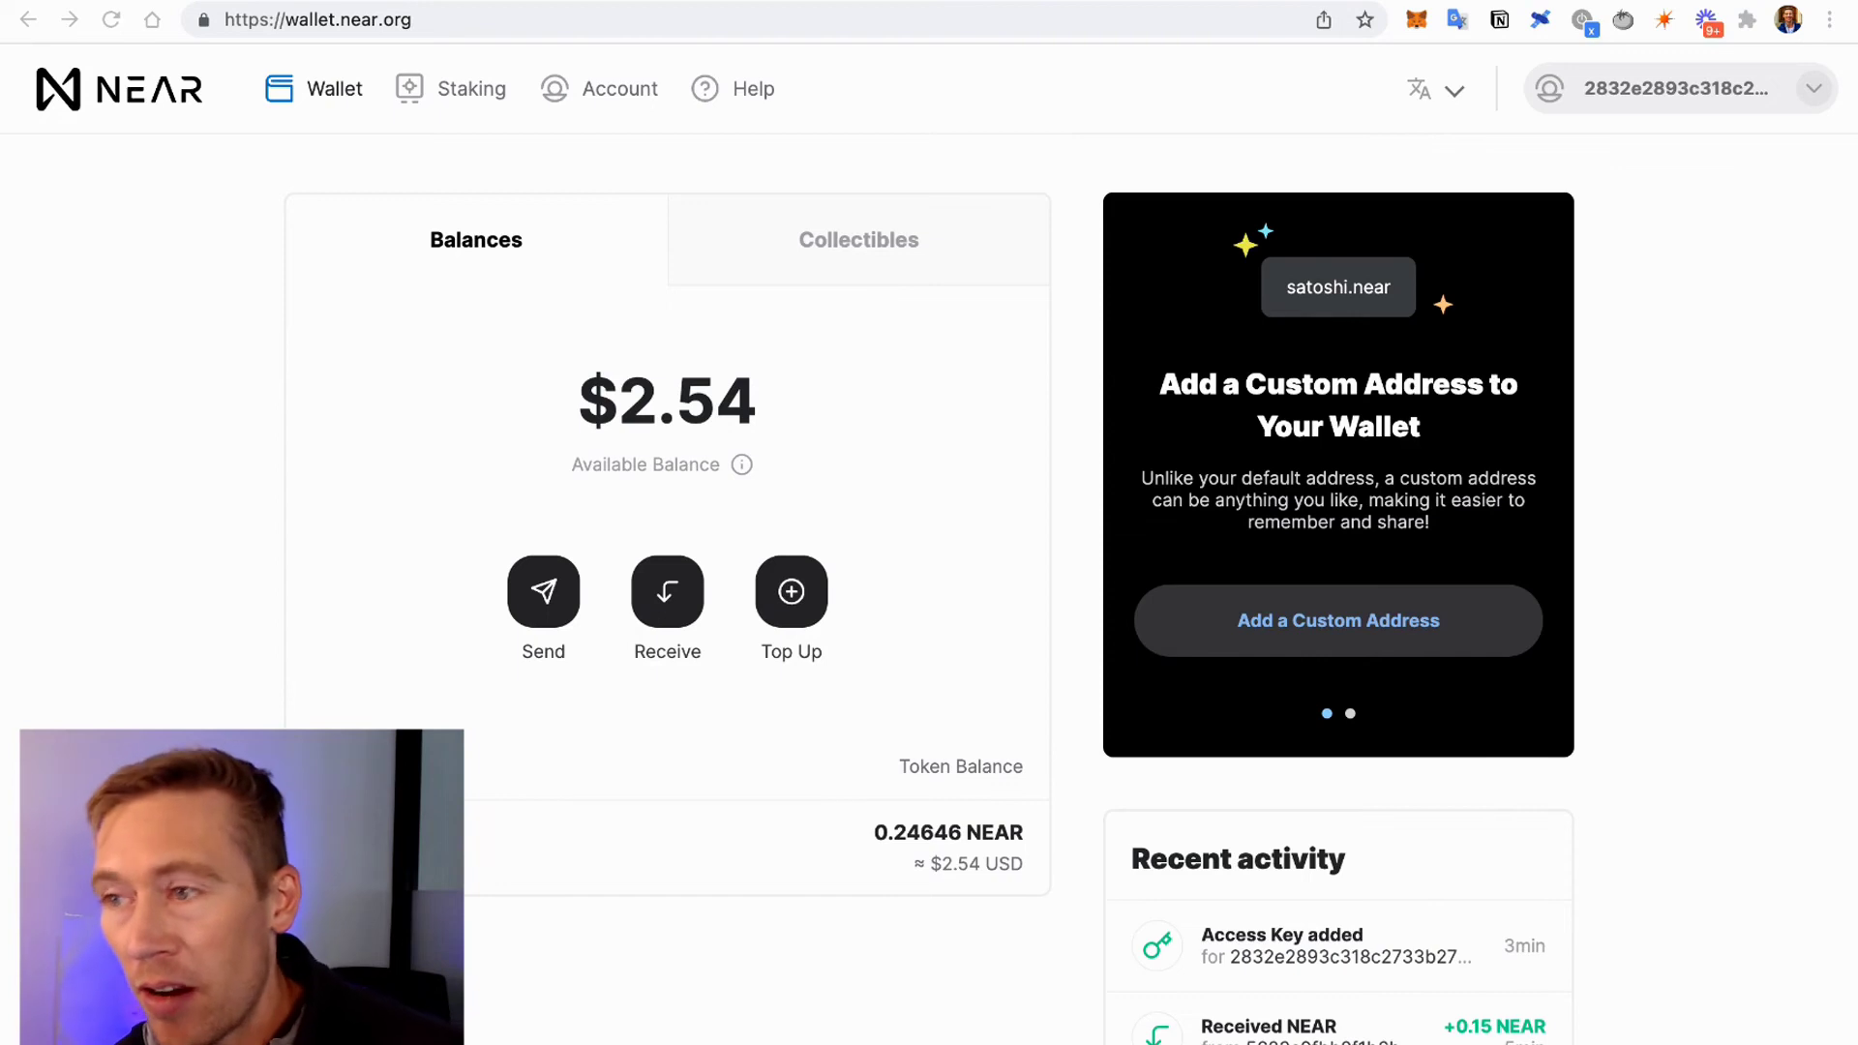
- Browse the staking validator list with fees like genesislab's 7%, then return to the account profile
left_click(456, 90)
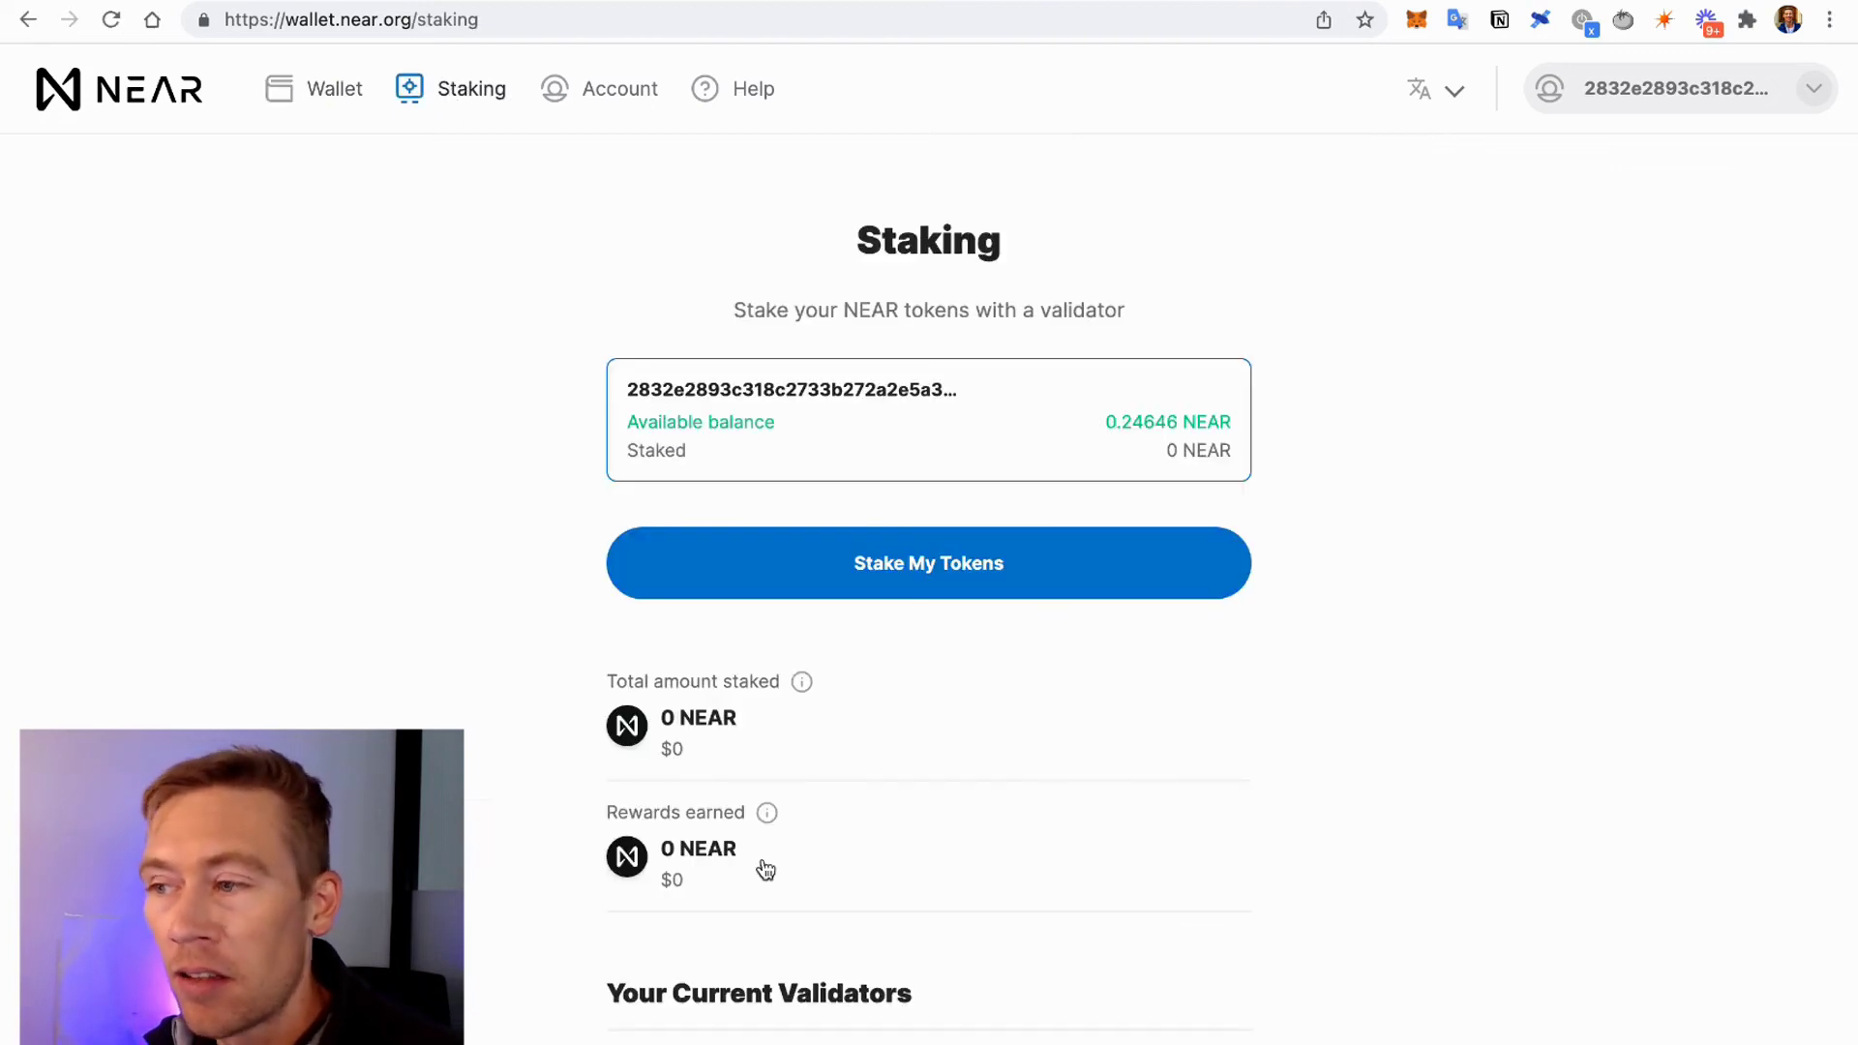
scroll(813, 856, "down", 5)
scroll(837, 751, "up", 5)
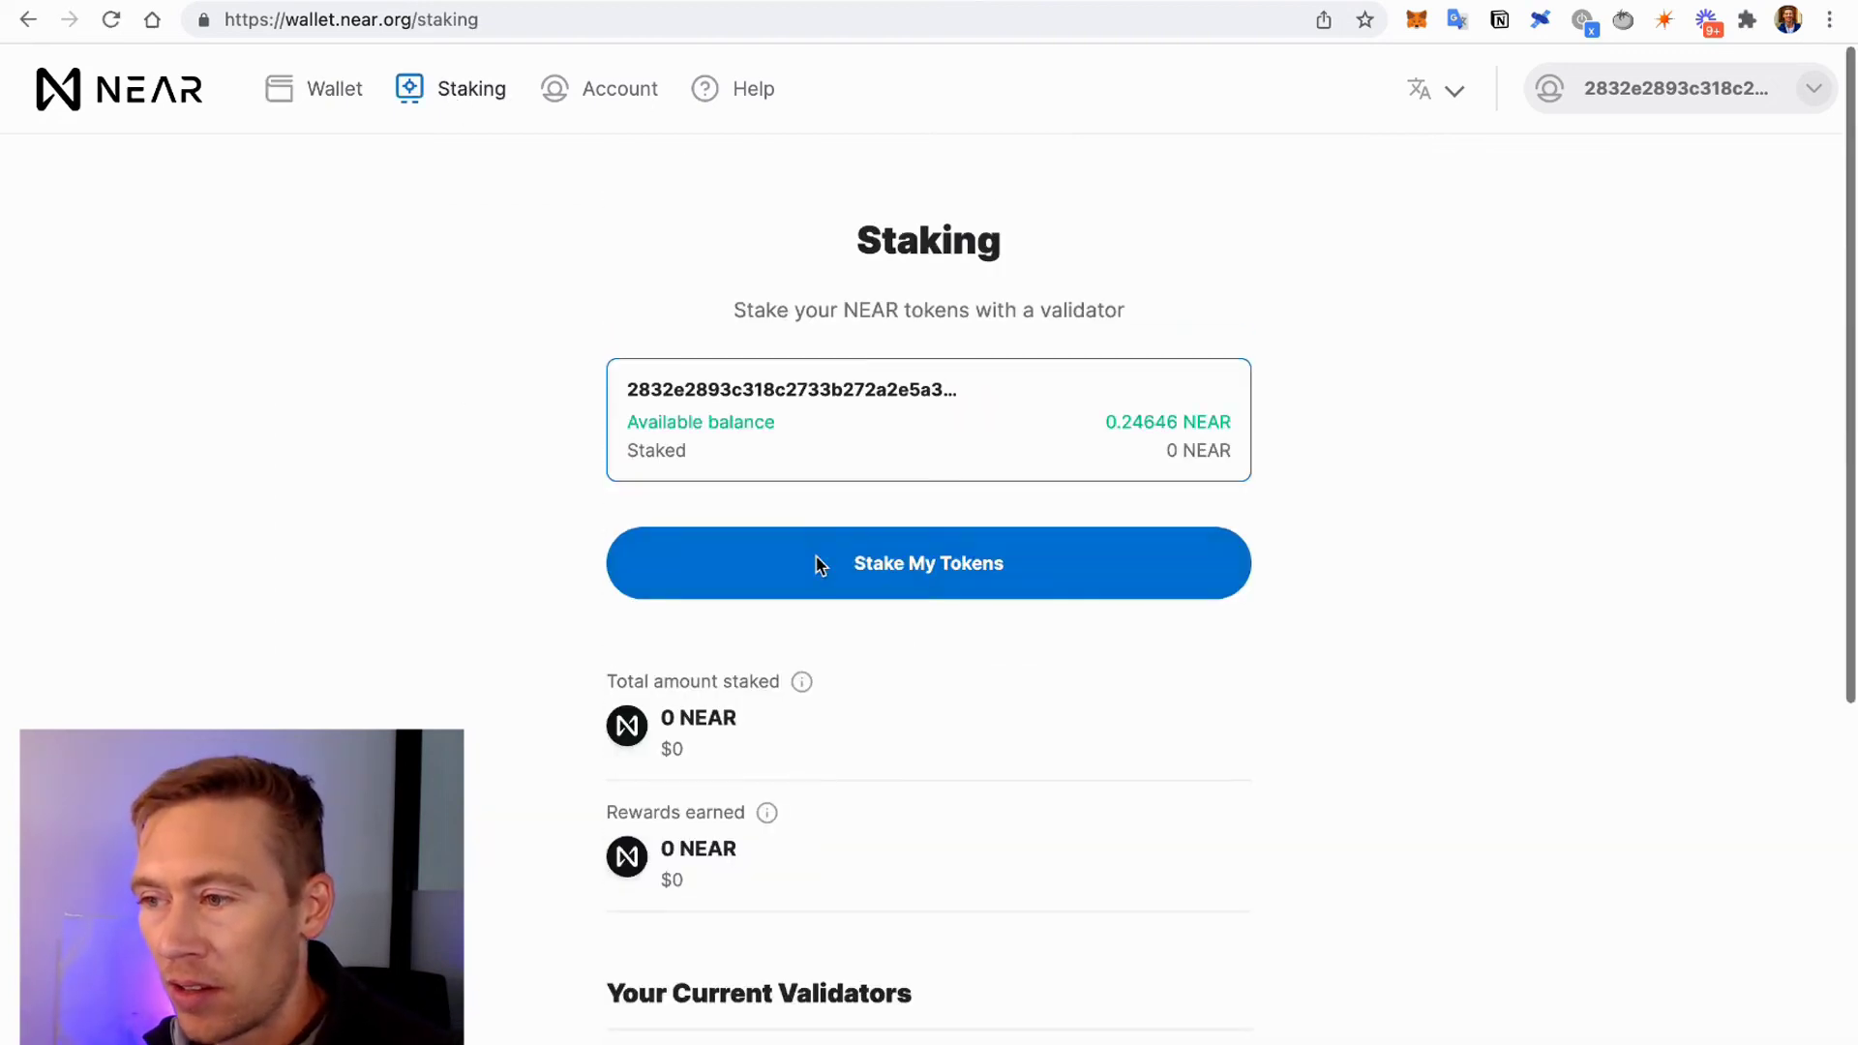
left_click(856, 561)
scroll(828, 582, "down", 3)
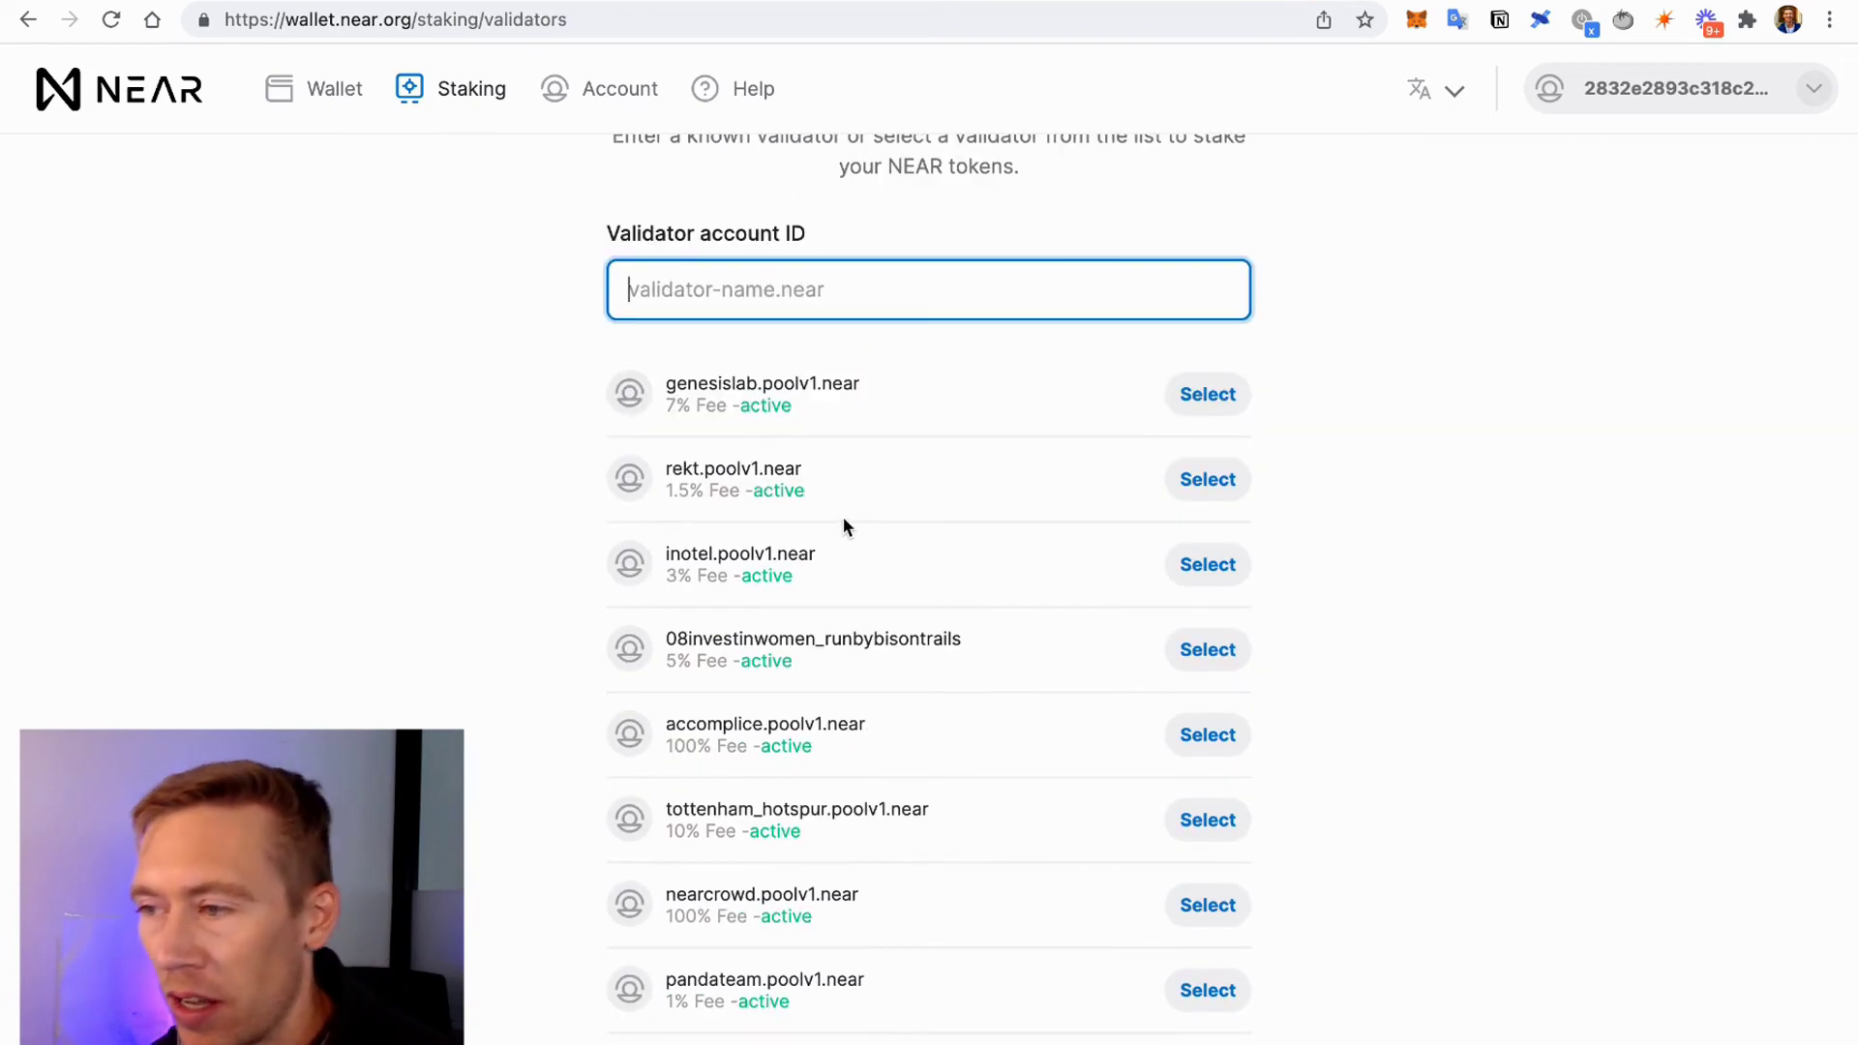
scroll(699, 571, "down", 5)
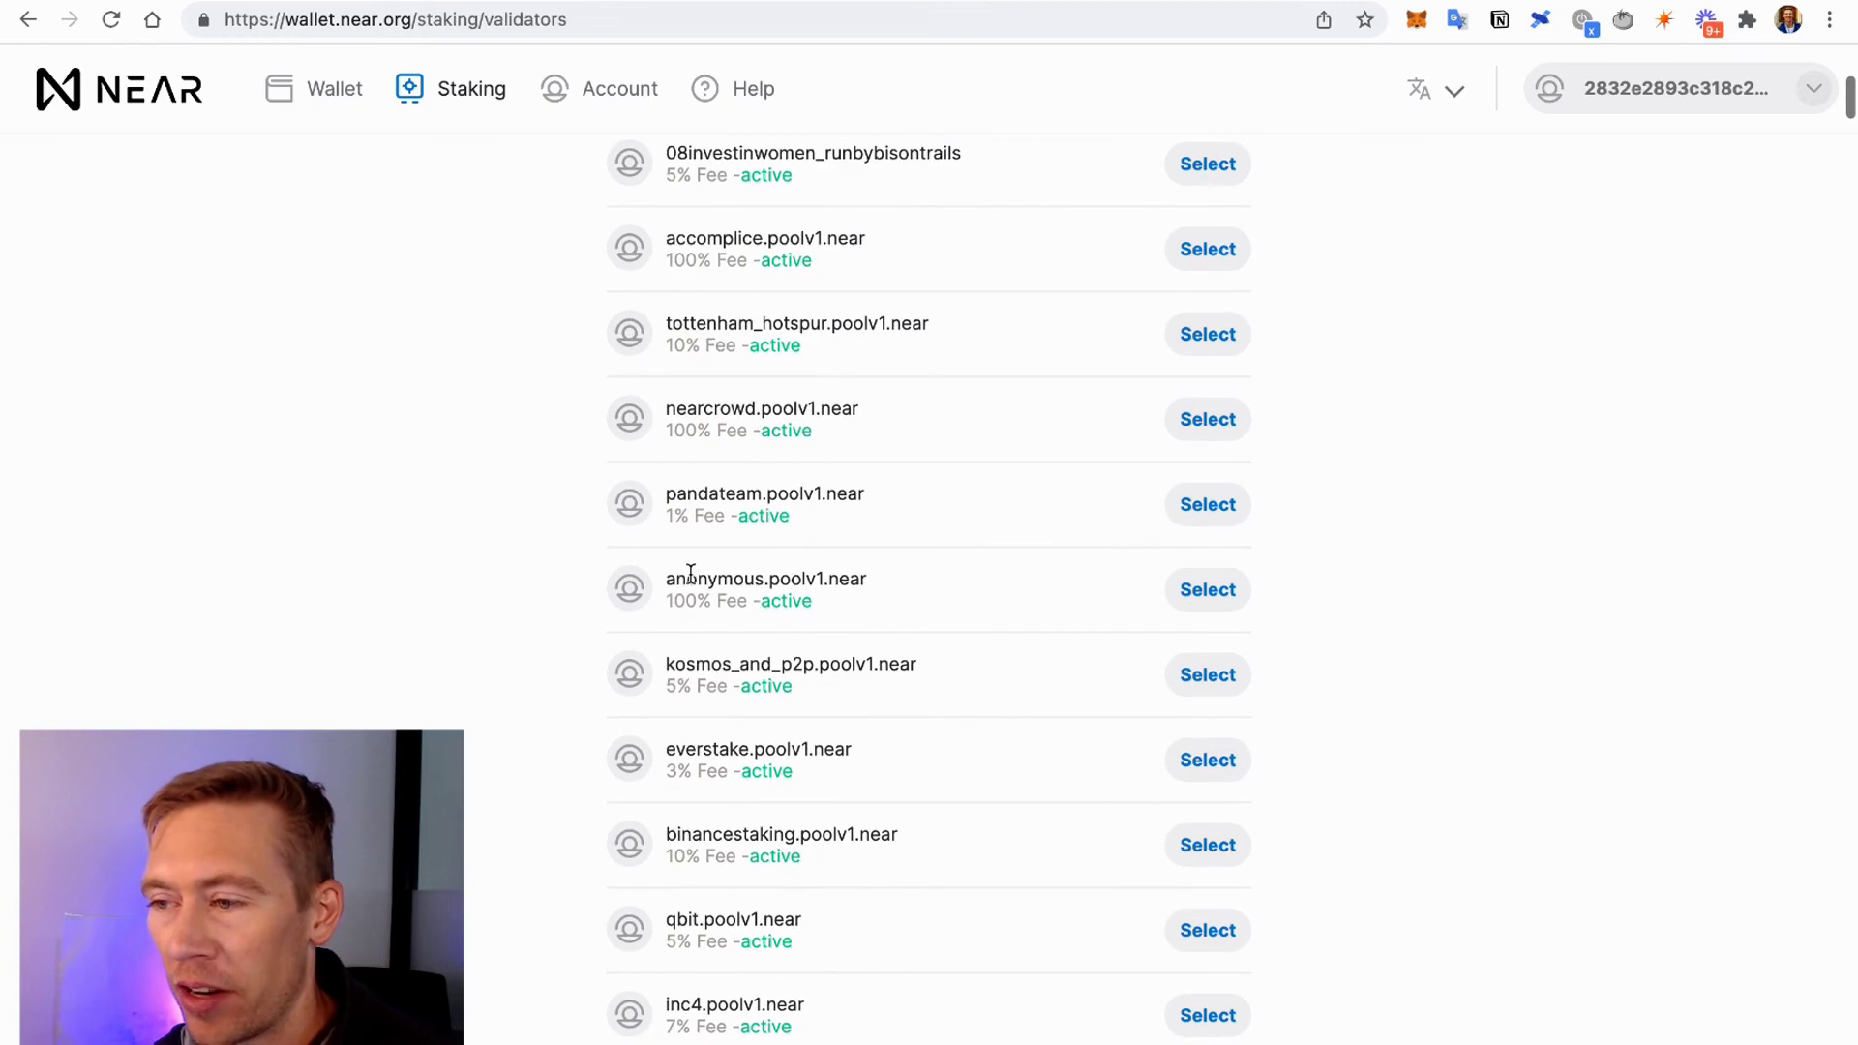
scroll(693, 468, "down", 1)
scroll(688, 471, "down", 1)
scroll(688, 478, "down", 2)
scroll(693, 442, "up", 3)
scroll(693, 441, "up", 2)
scroll(701, 436, "down", 5)
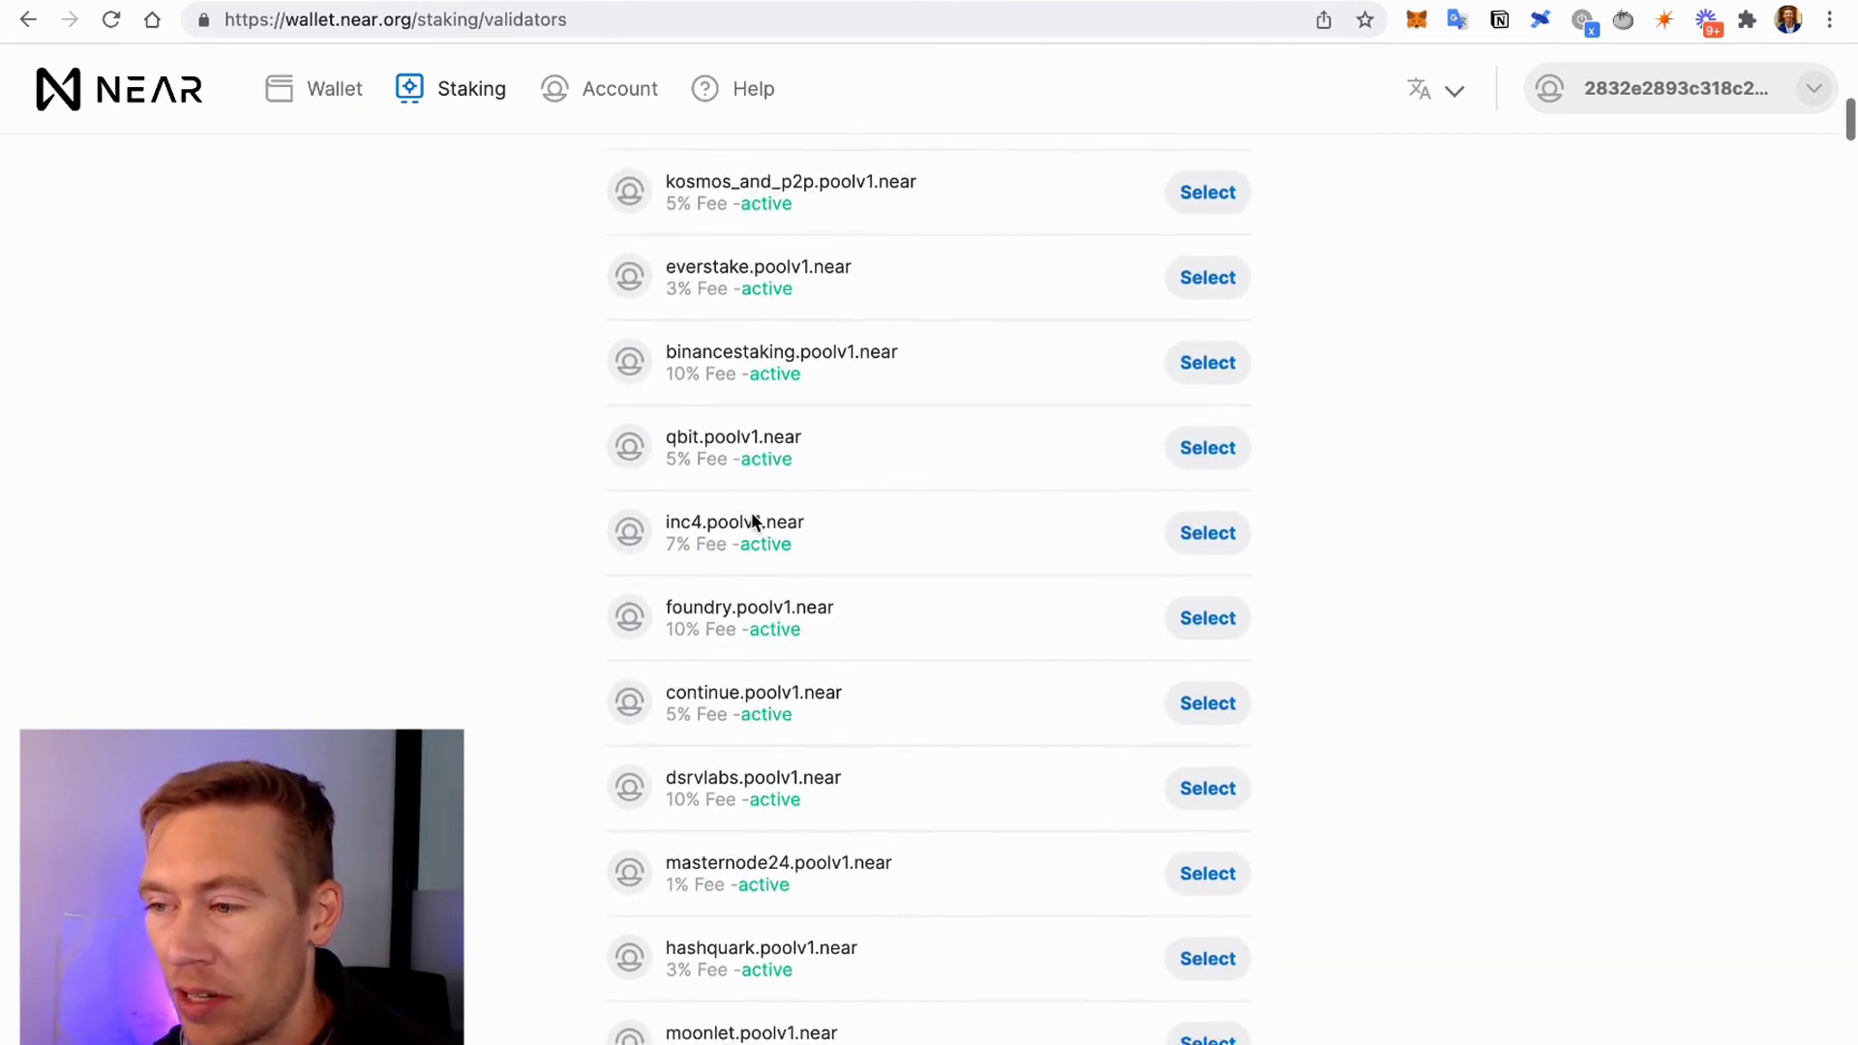
scroll(711, 523, "down", 6)
scroll(749, 512, "down", 9)
scroll(748, 514, "up", 13)
scroll(755, 465, "up", 10)
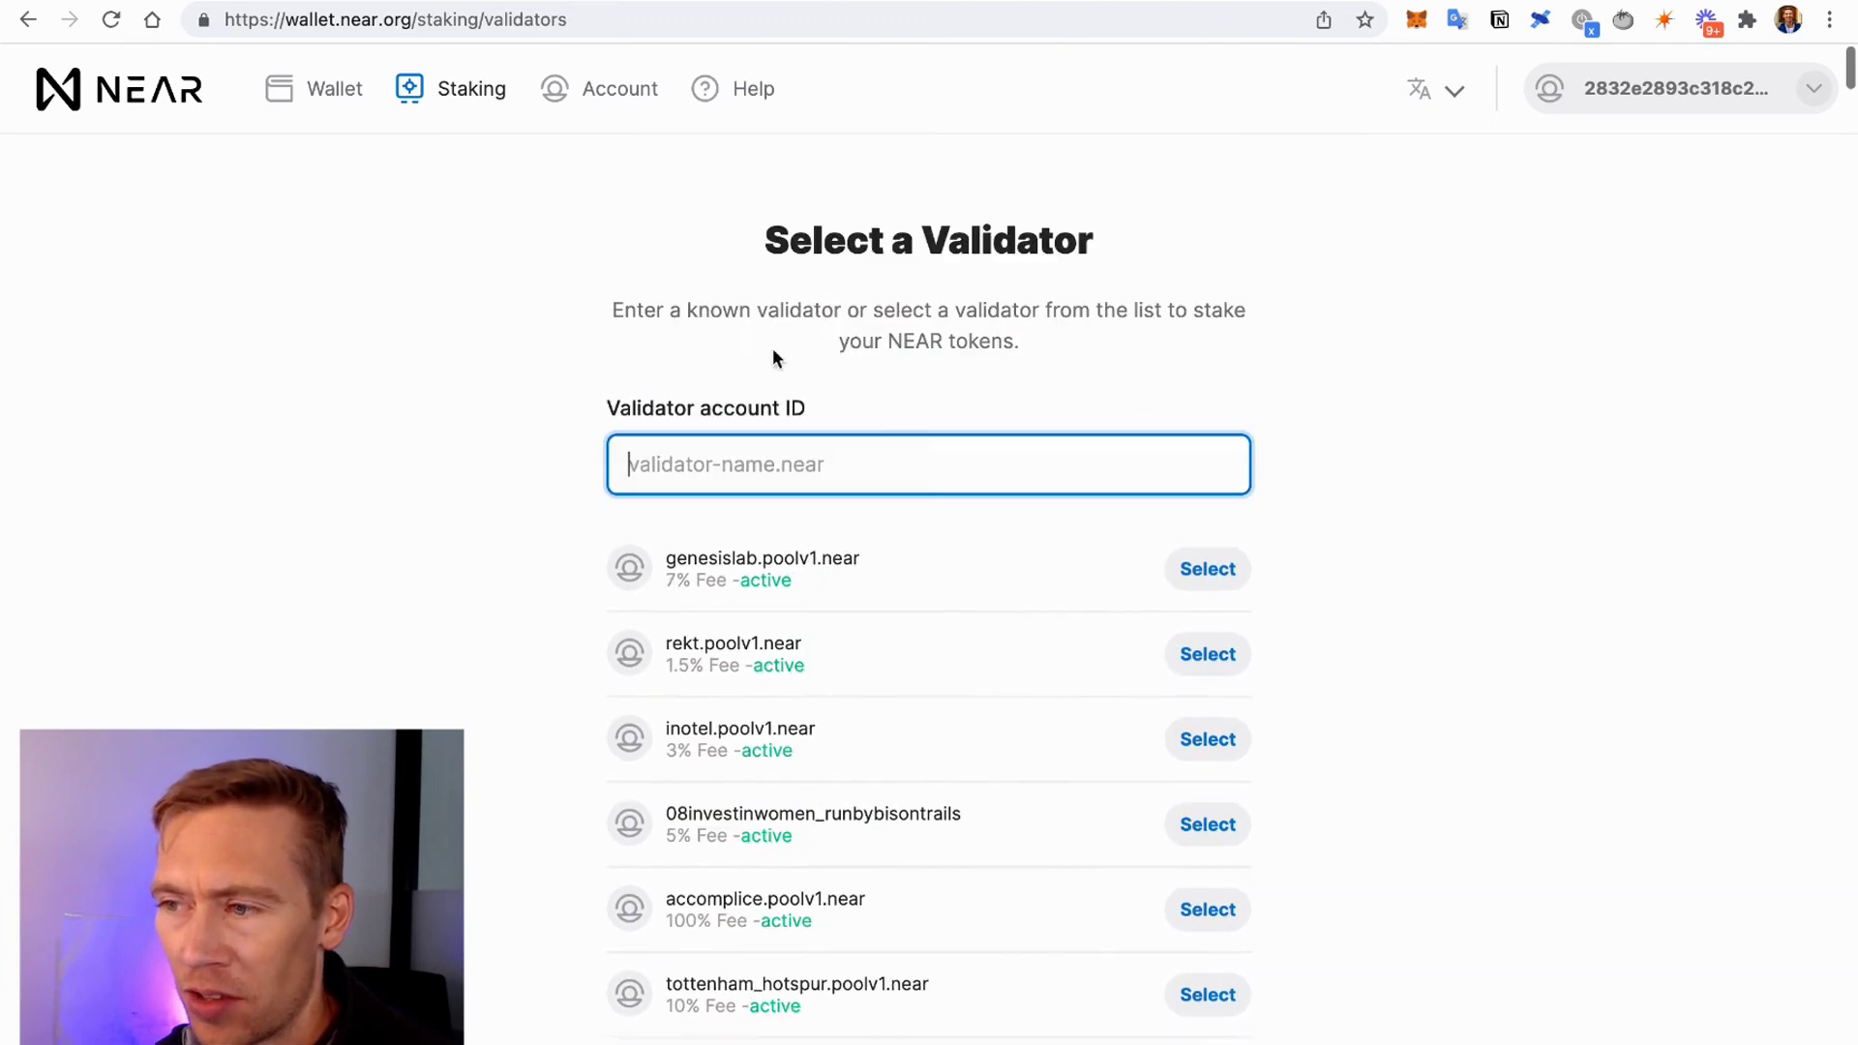
left_click(596, 106)
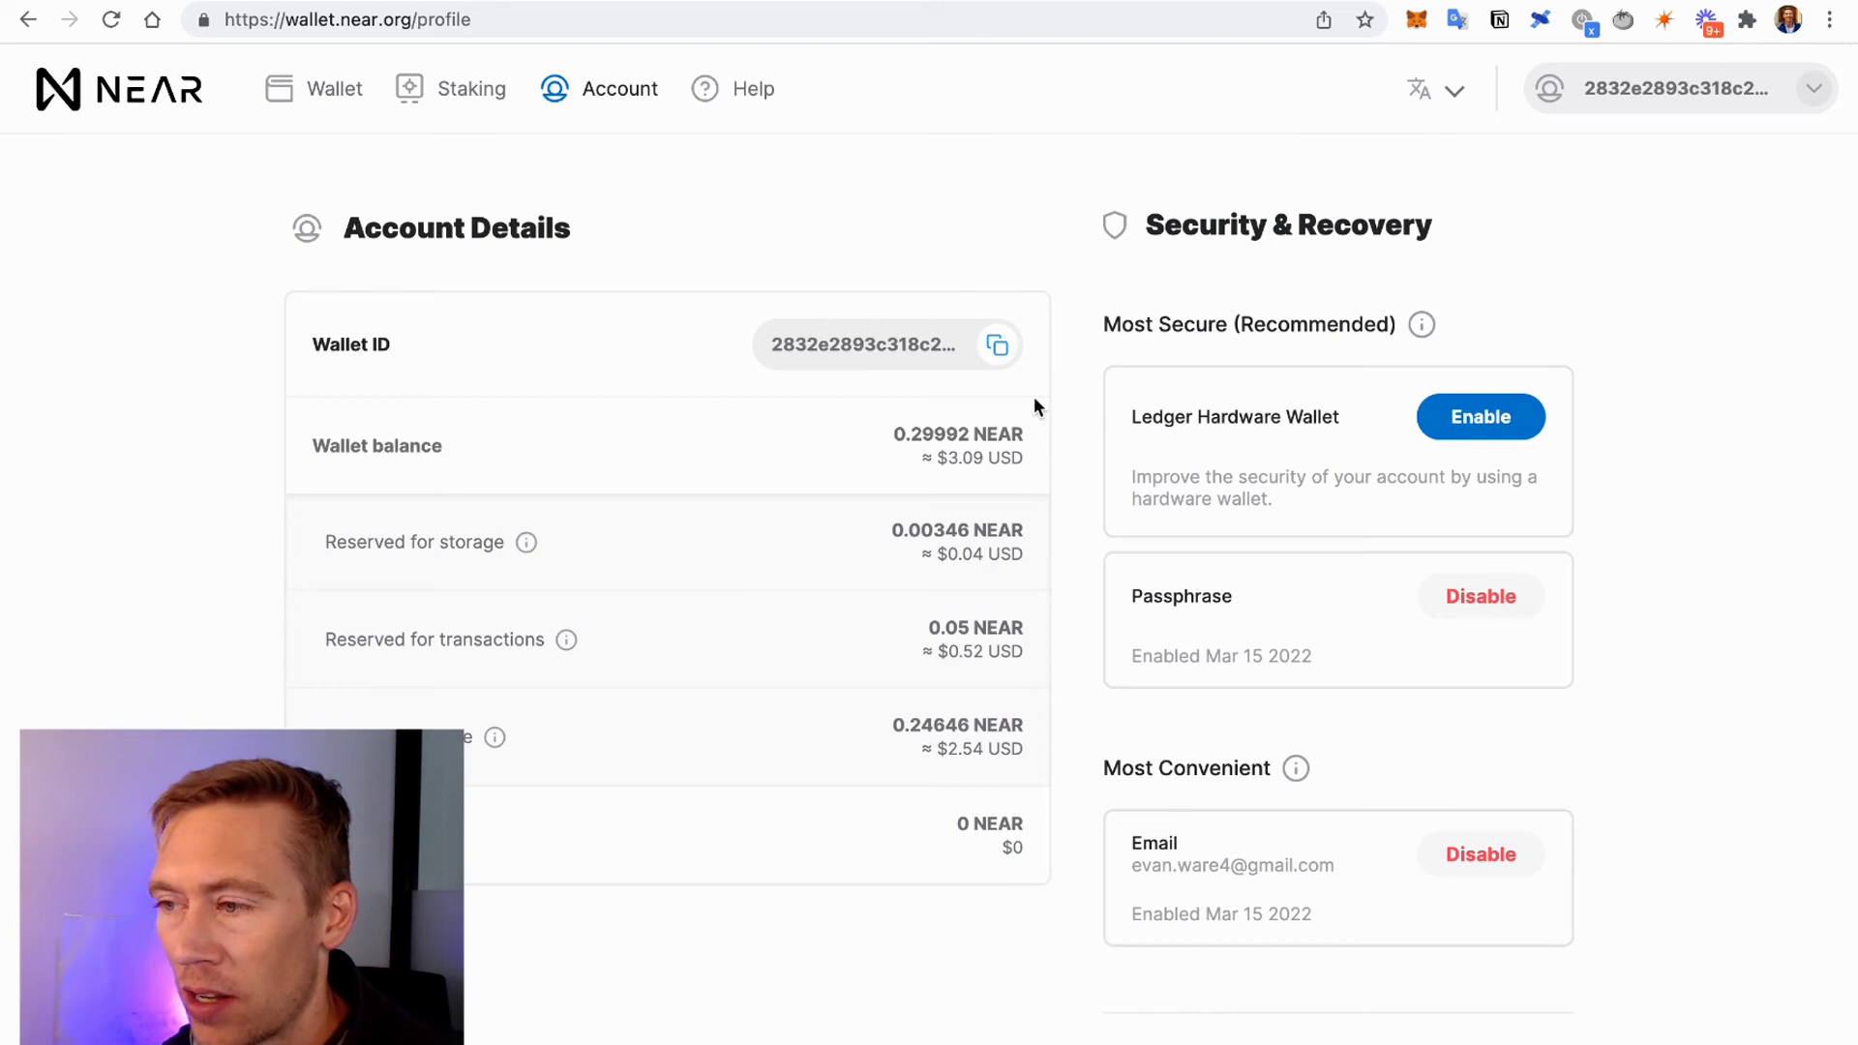
- Copy the wallet ID and begin disabling Email recovery on the account
left_click(997, 347)
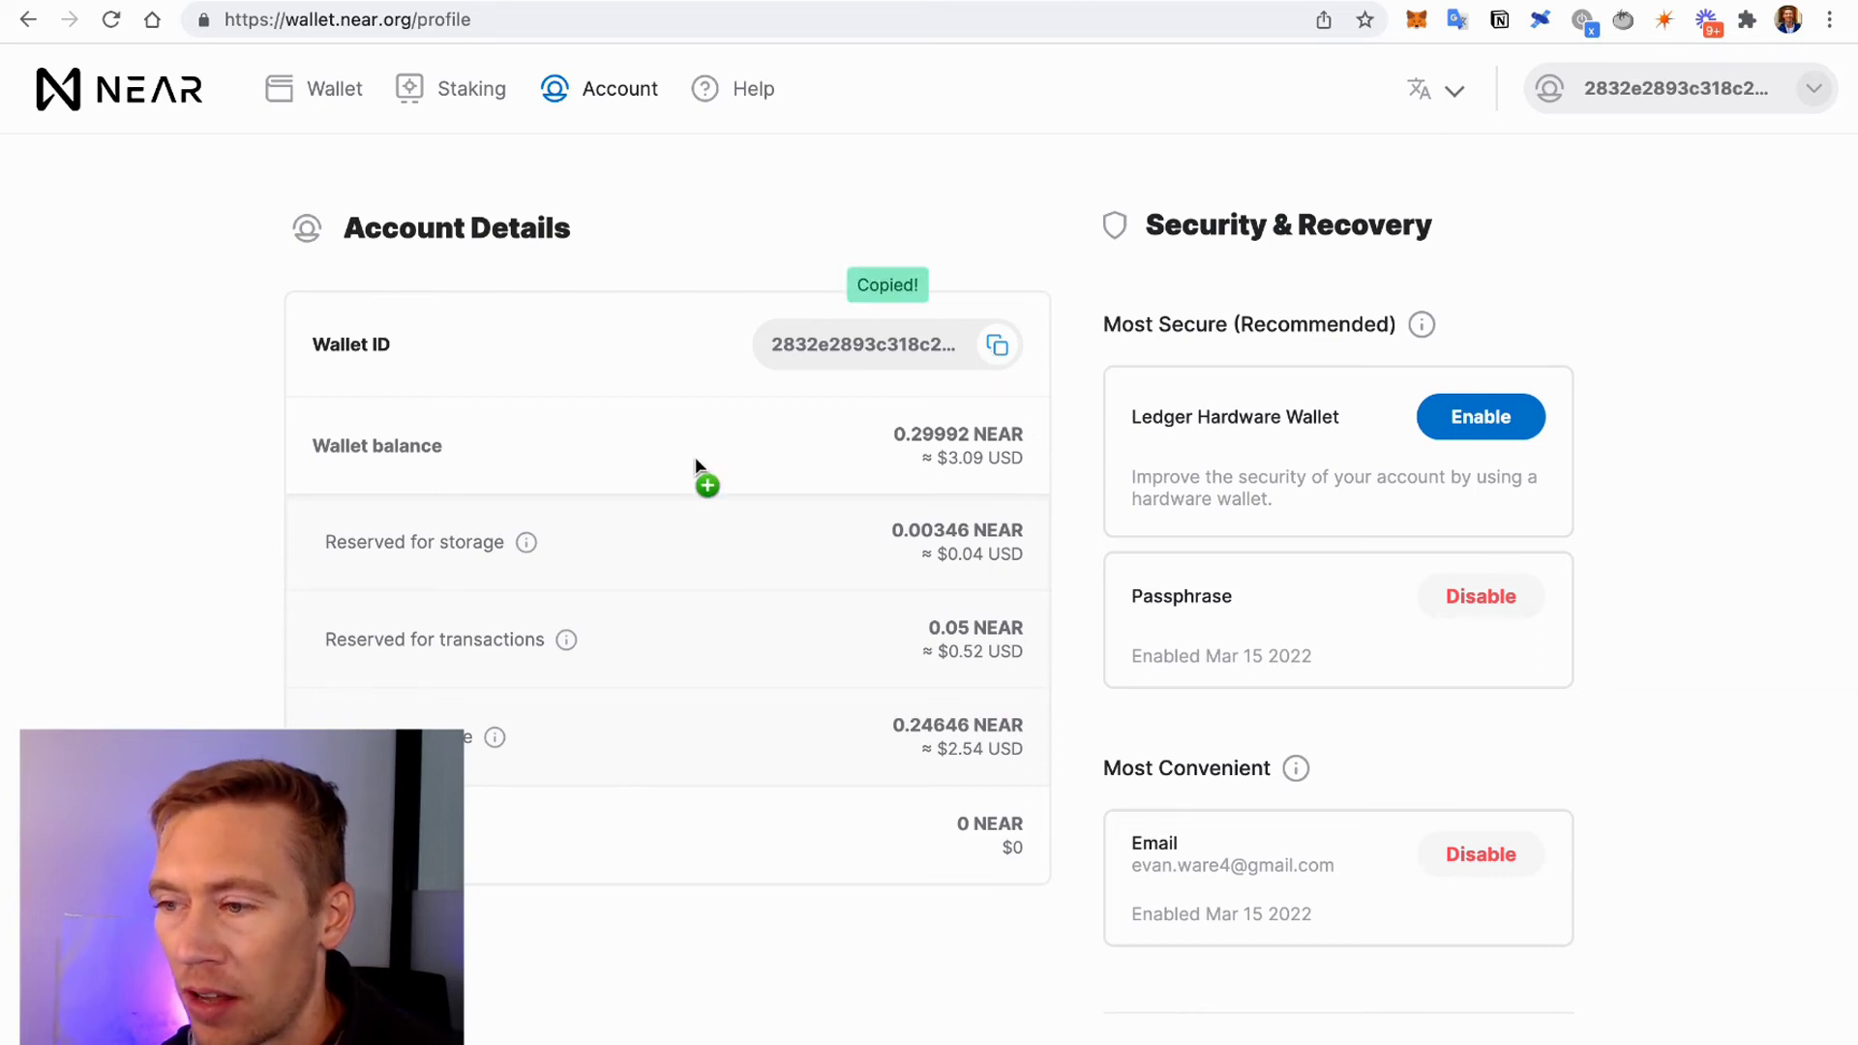
scroll(829, 562, "down", 1)
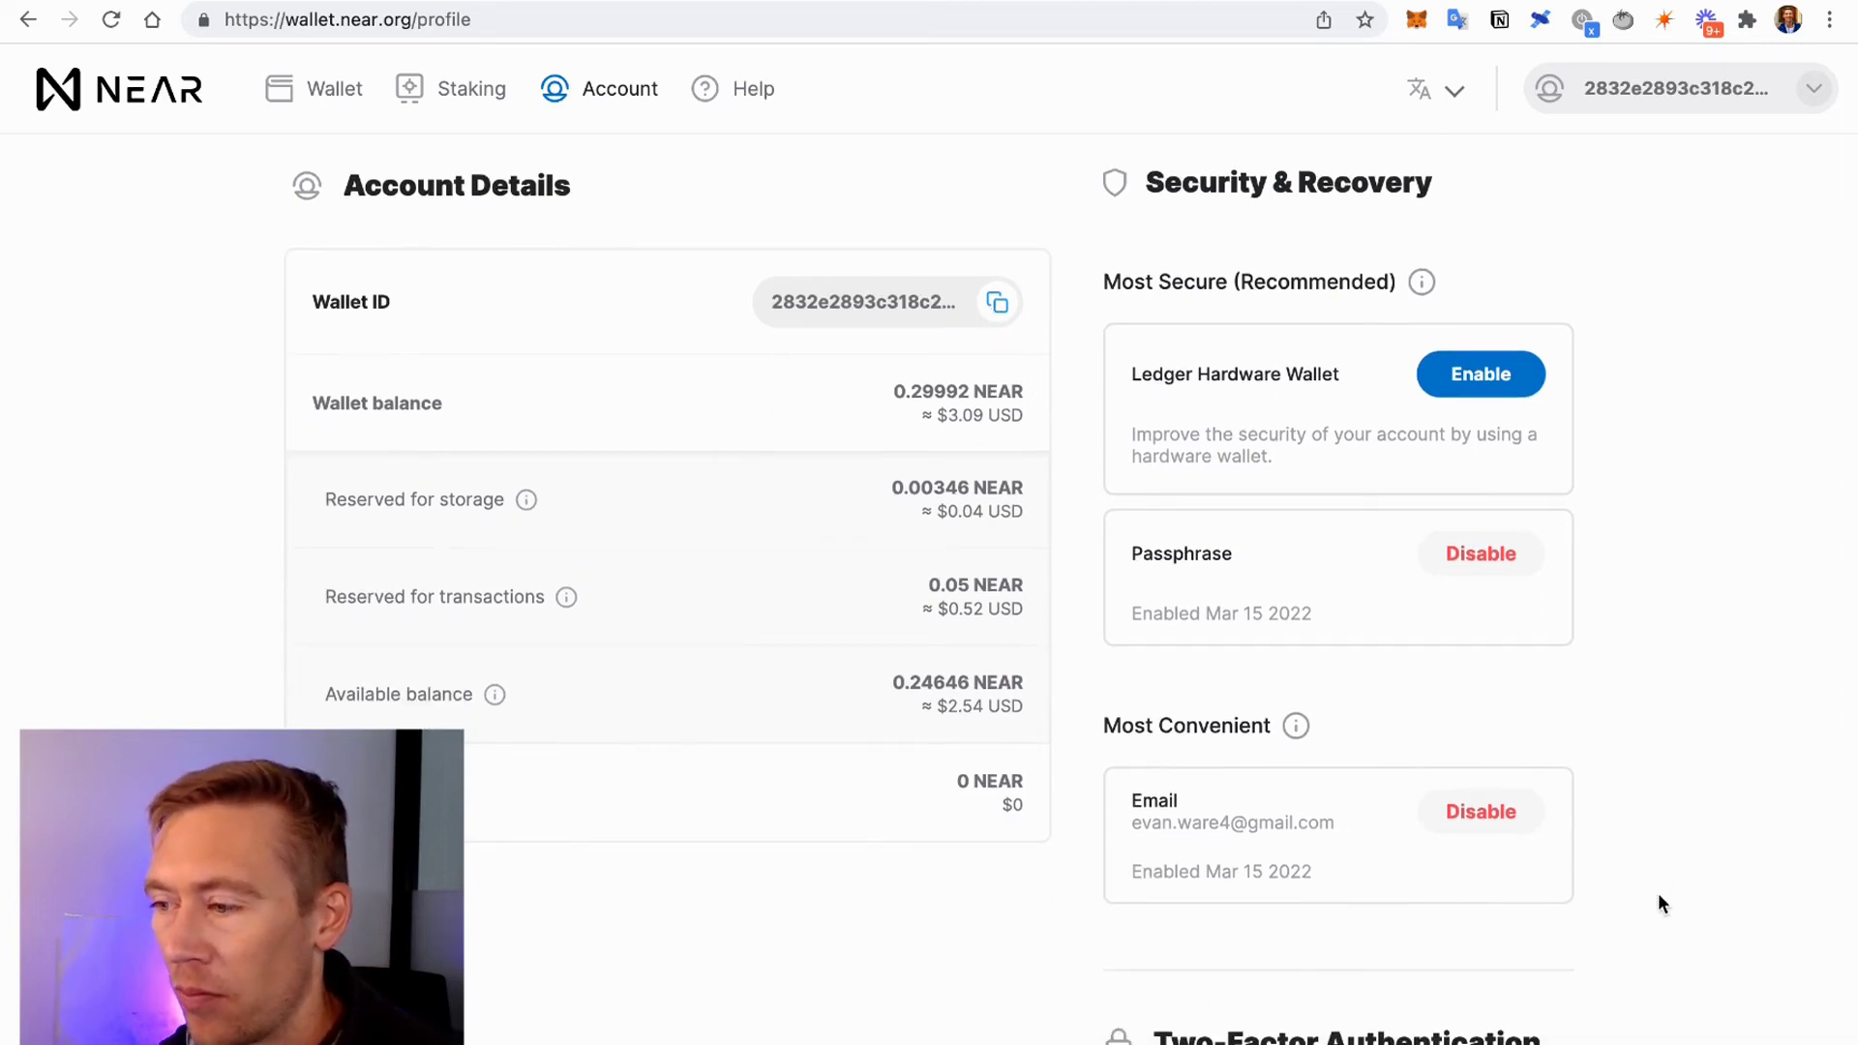
left_click(1487, 819)
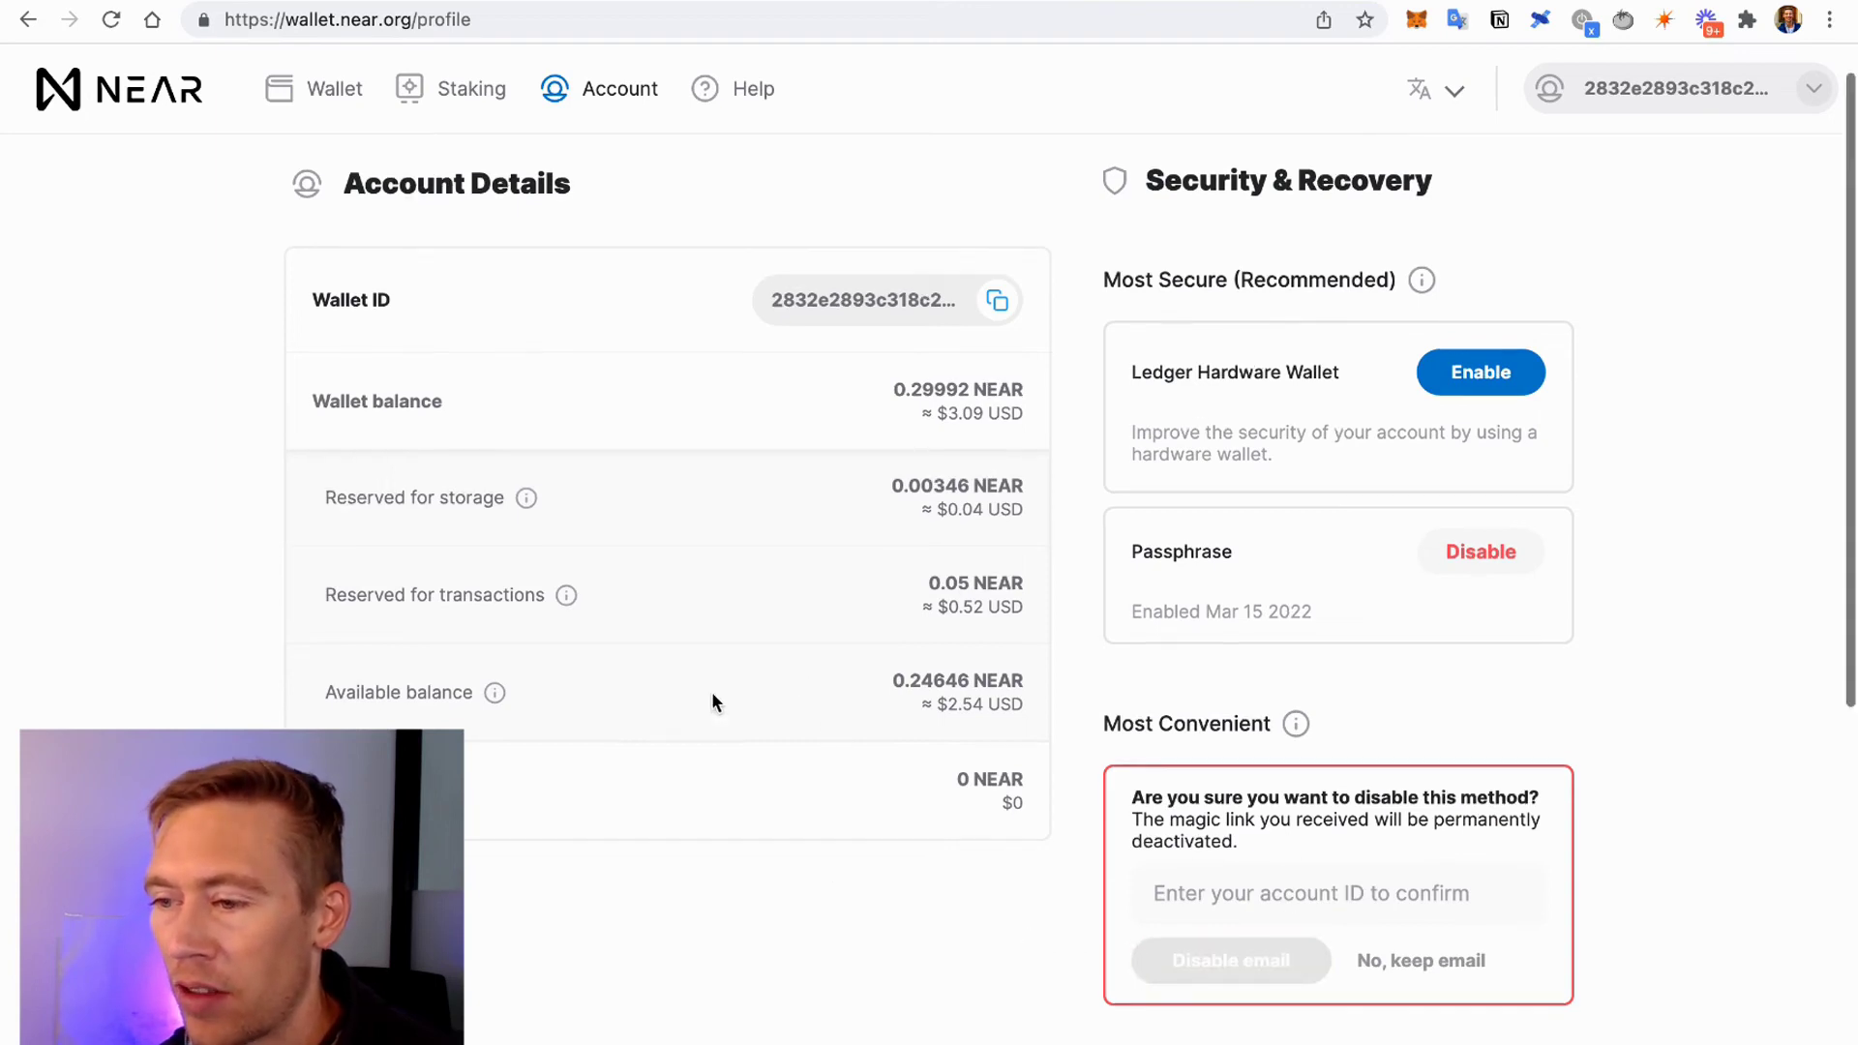
scroll(711, 697, "down", 5)
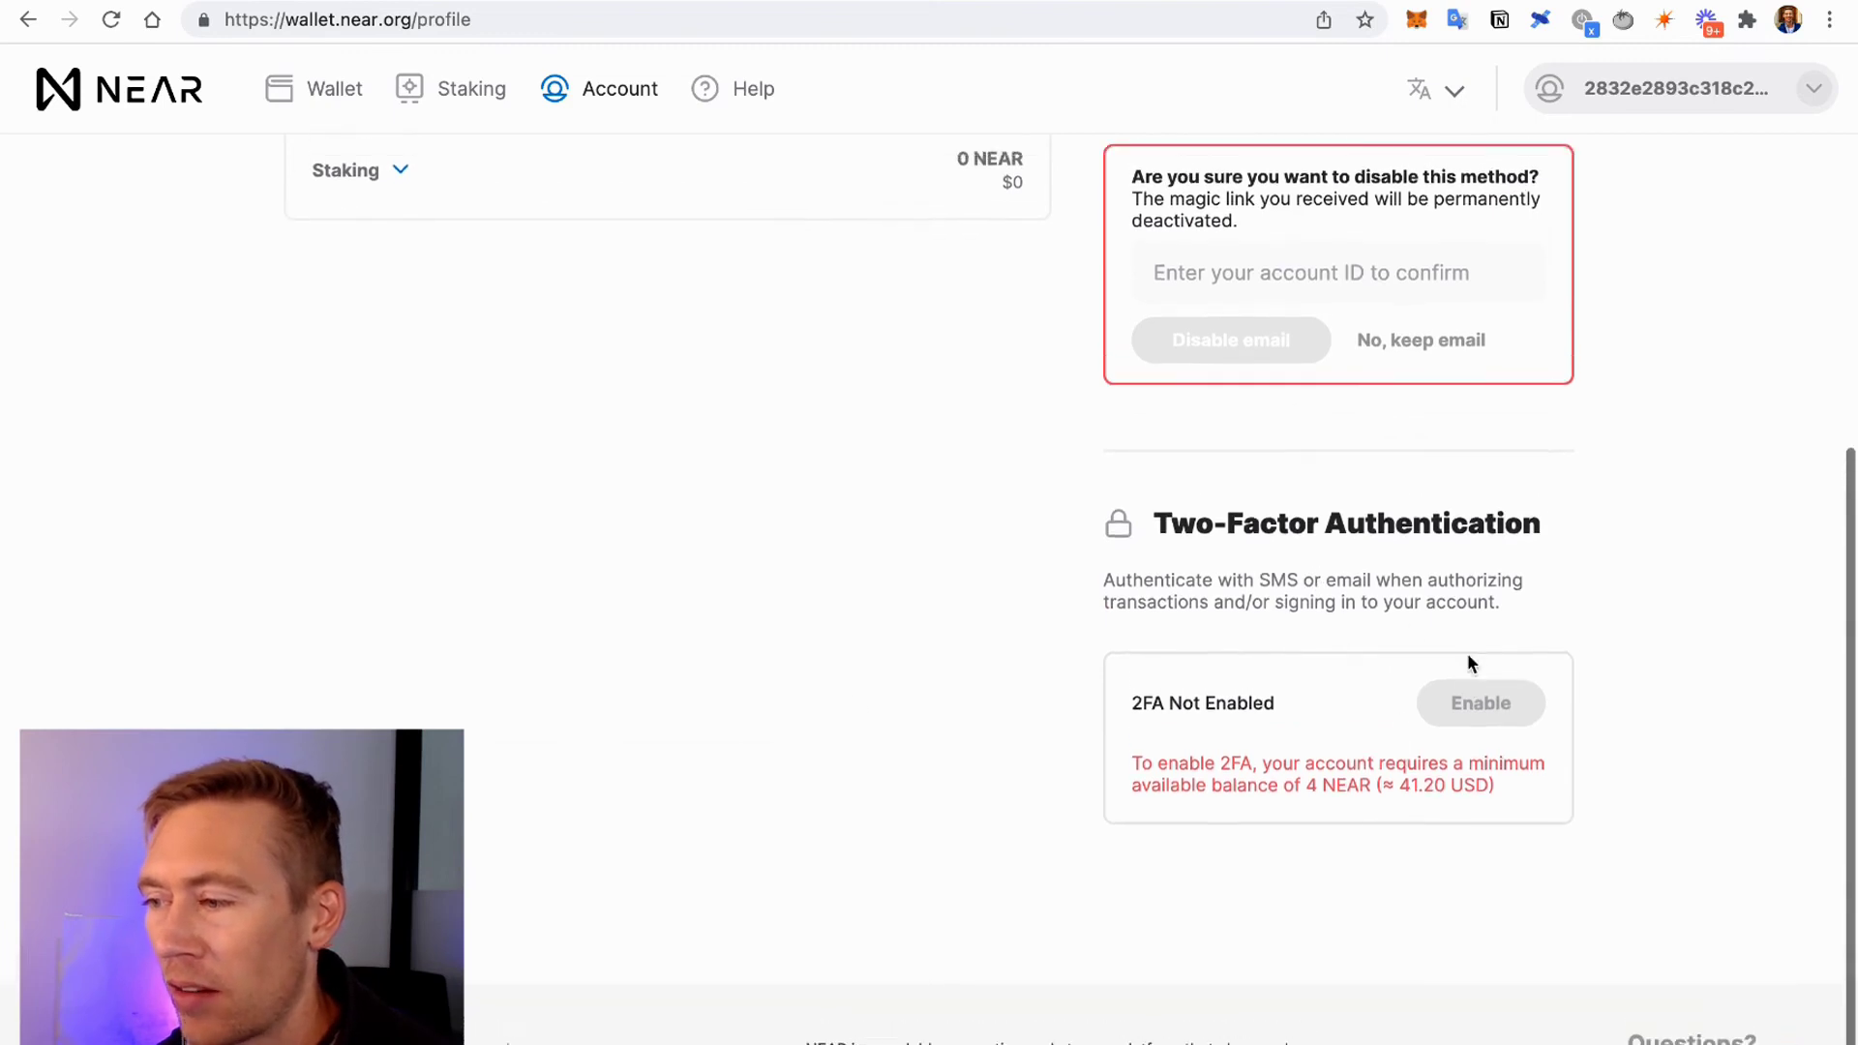
scroll(1467, 655, "up", 5)
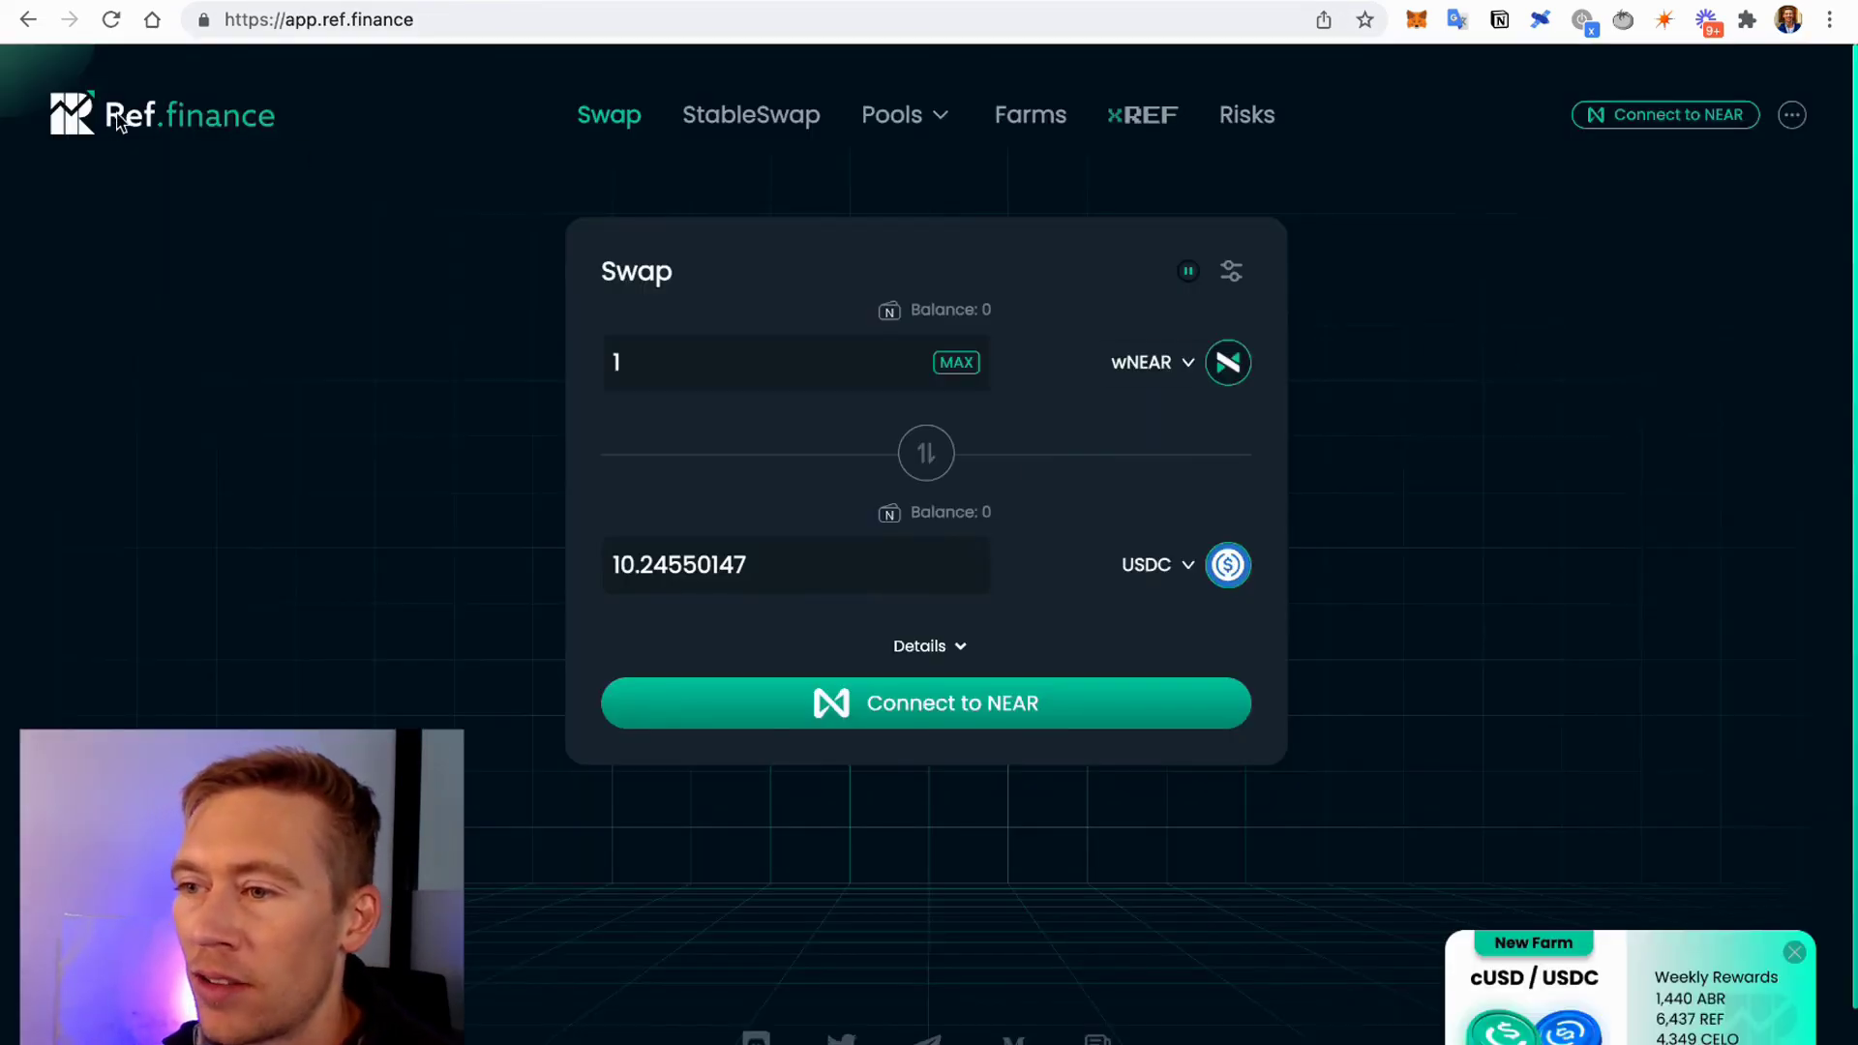
- Start connecting a NEAR wallet to Ref.finance via Connect to NEAR
left_click(1637, 125)
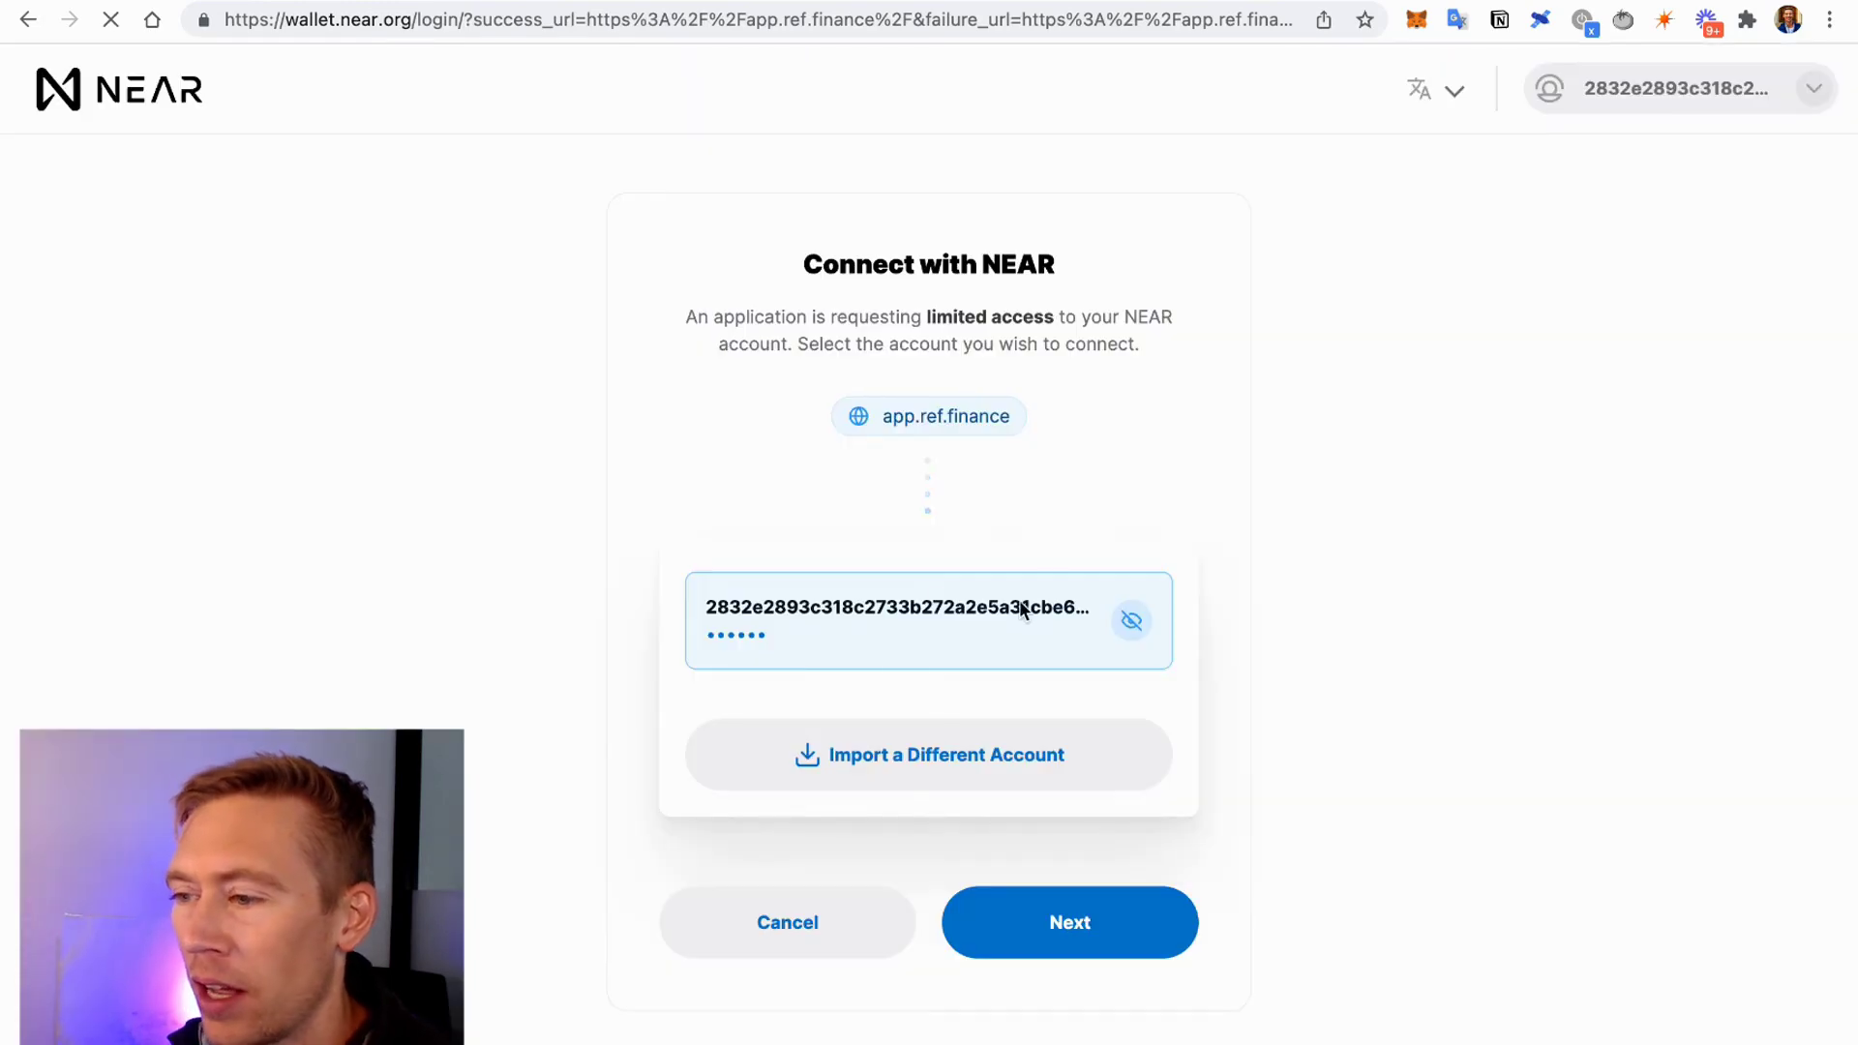
- Continue with the chosen account and review the address, balance and network fee permissions requested
left_click(1091, 942)
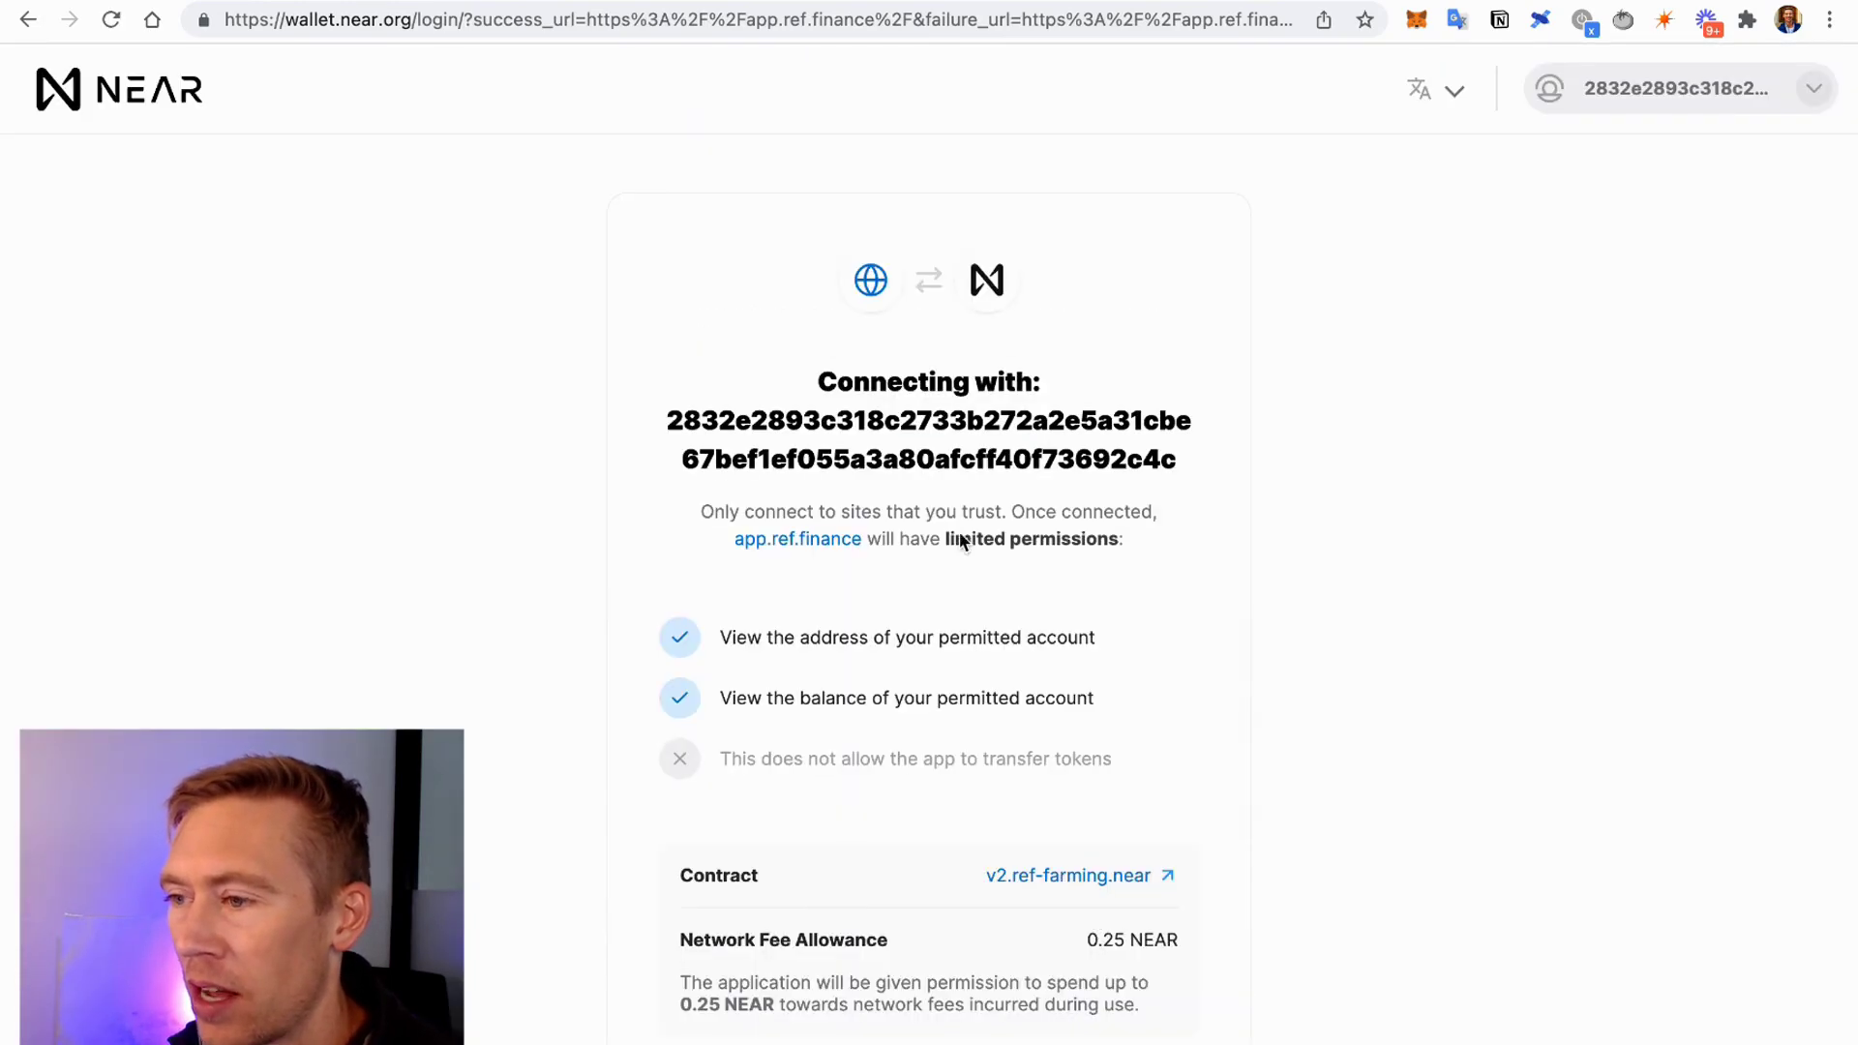
left_click_drag(892, 374, 1016, 424)
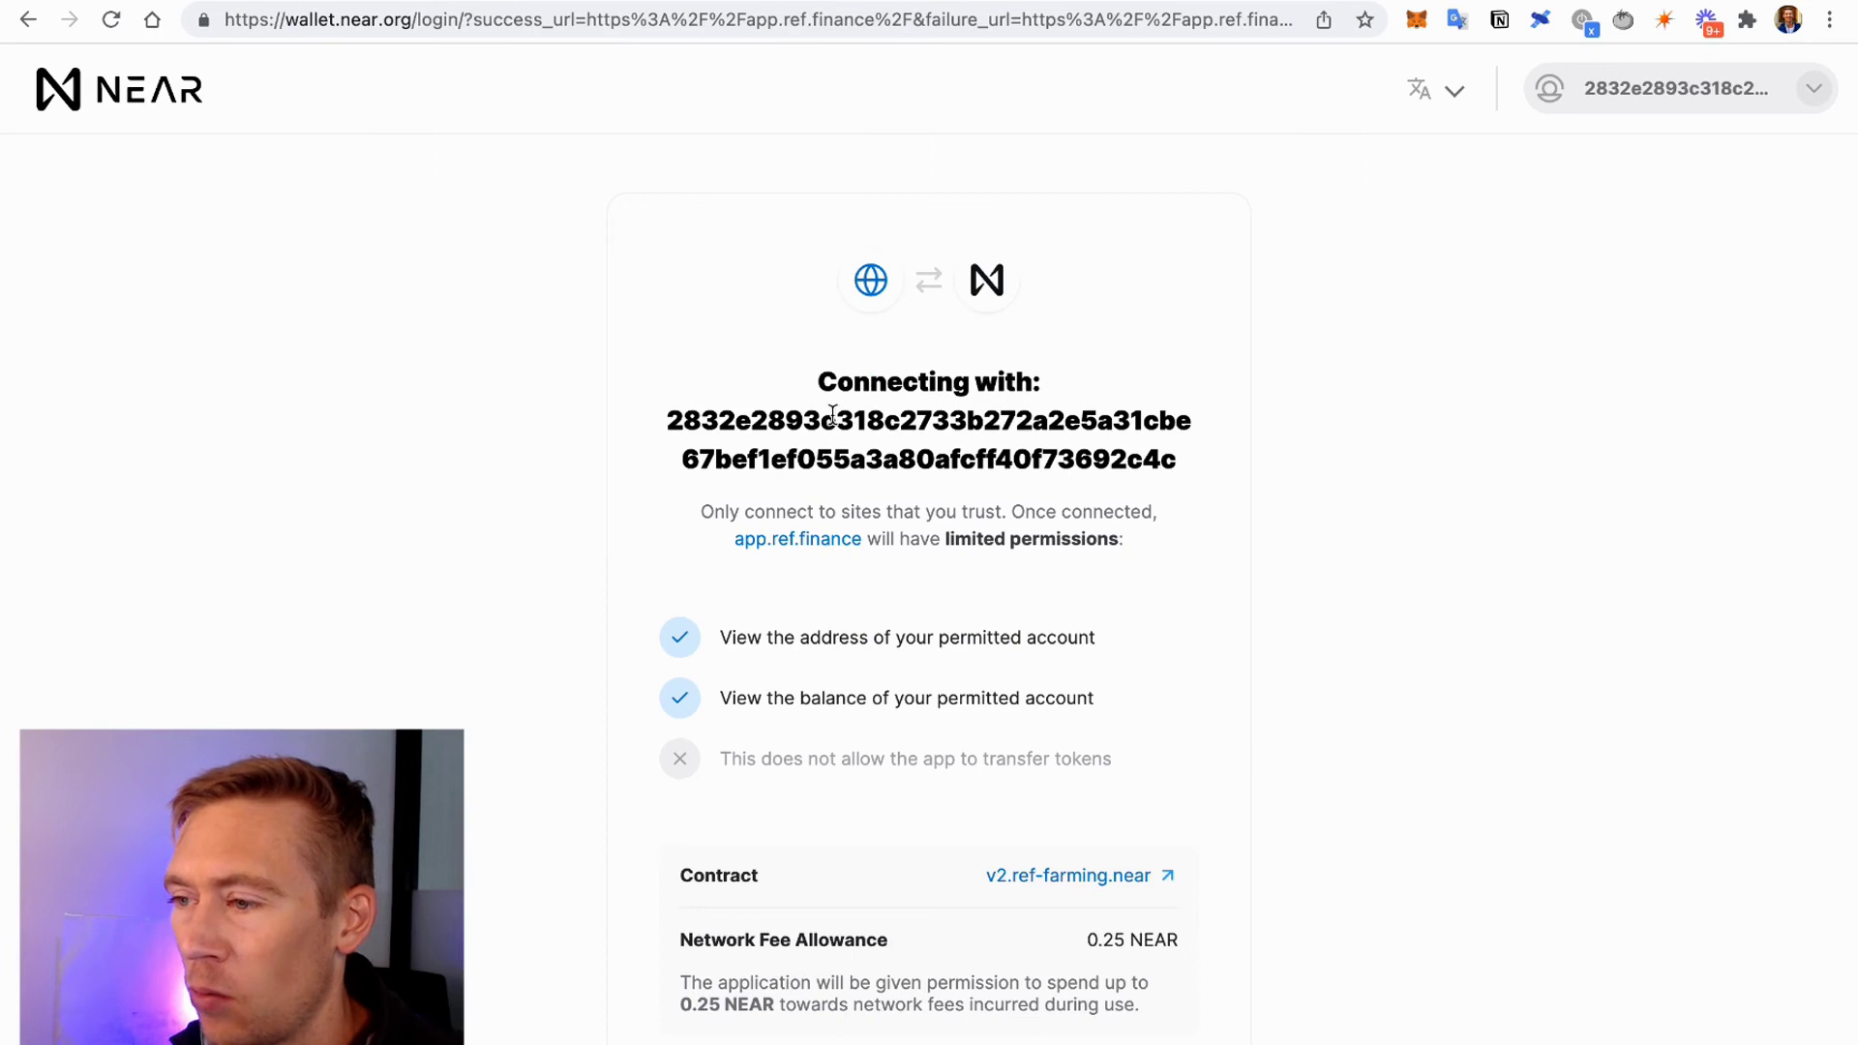
left_click_drag(836, 421, 1043, 450)
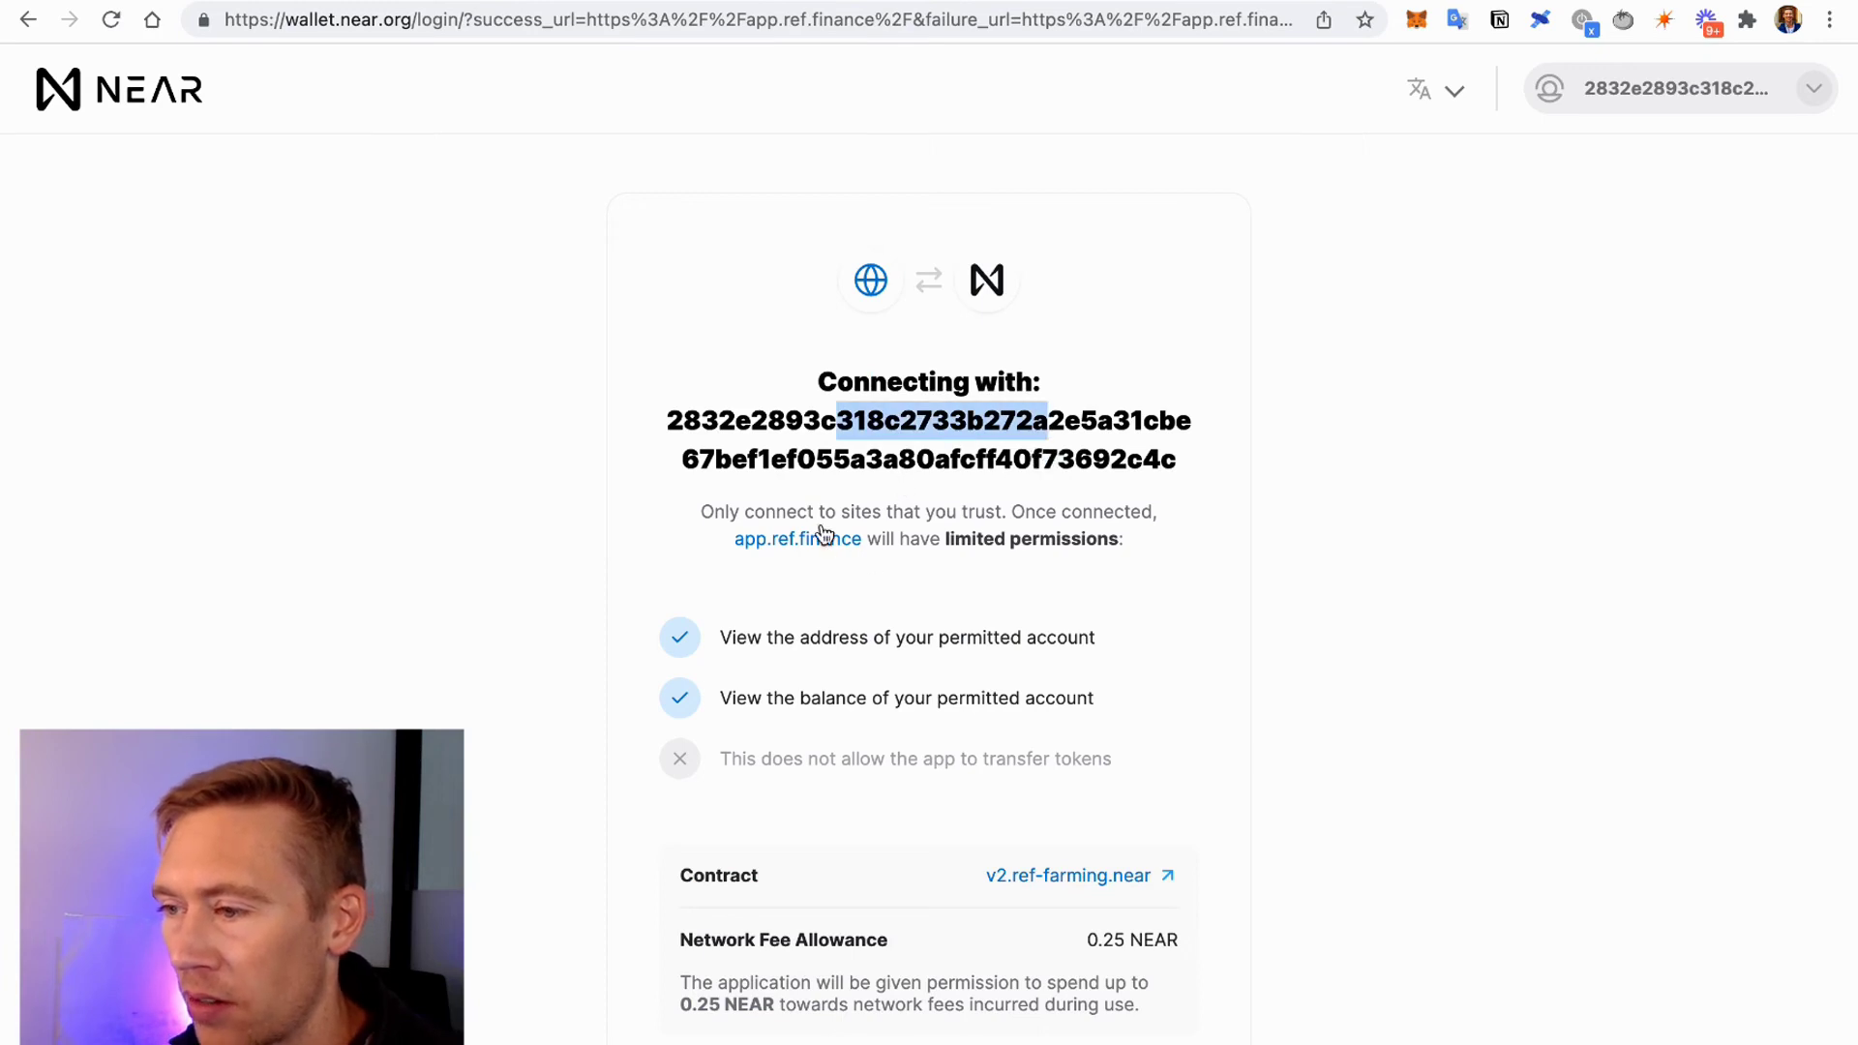
left_click(643, 570)
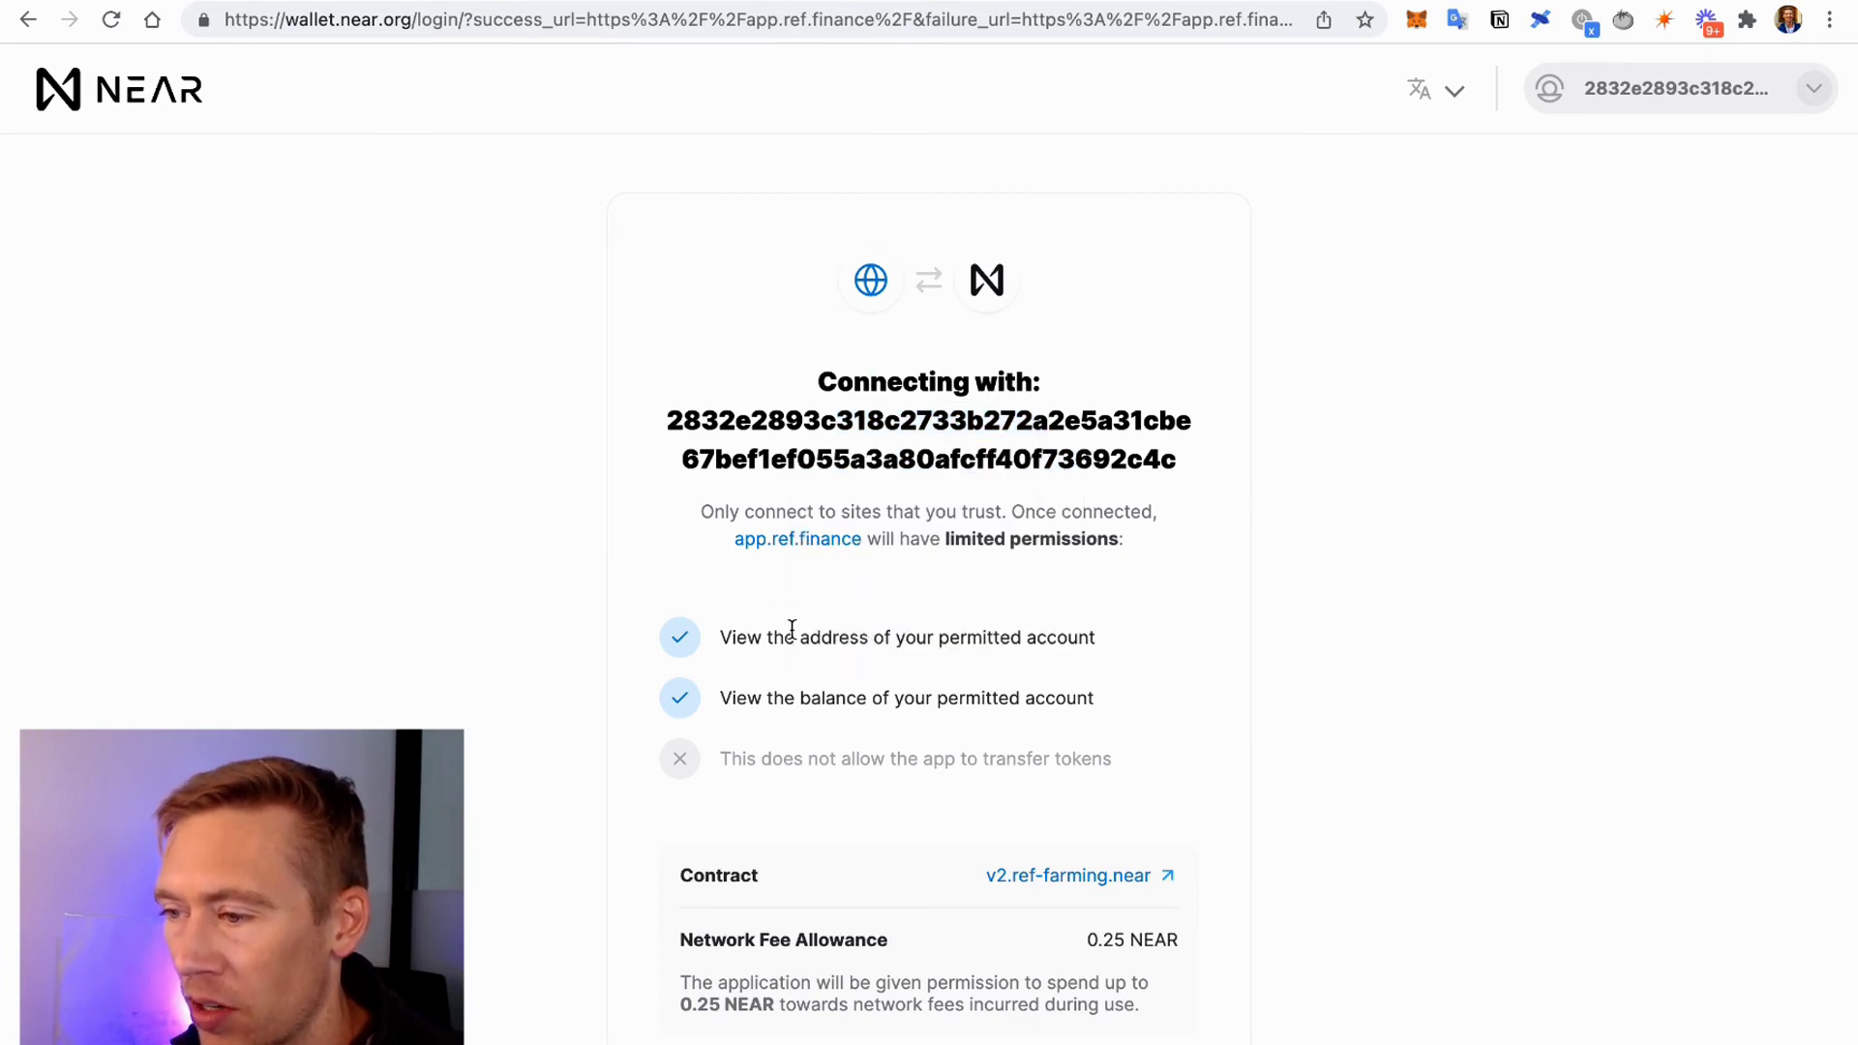
left_click_drag(800, 639, 995, 664)
left_click_drag(837, 702, 1049, 710)
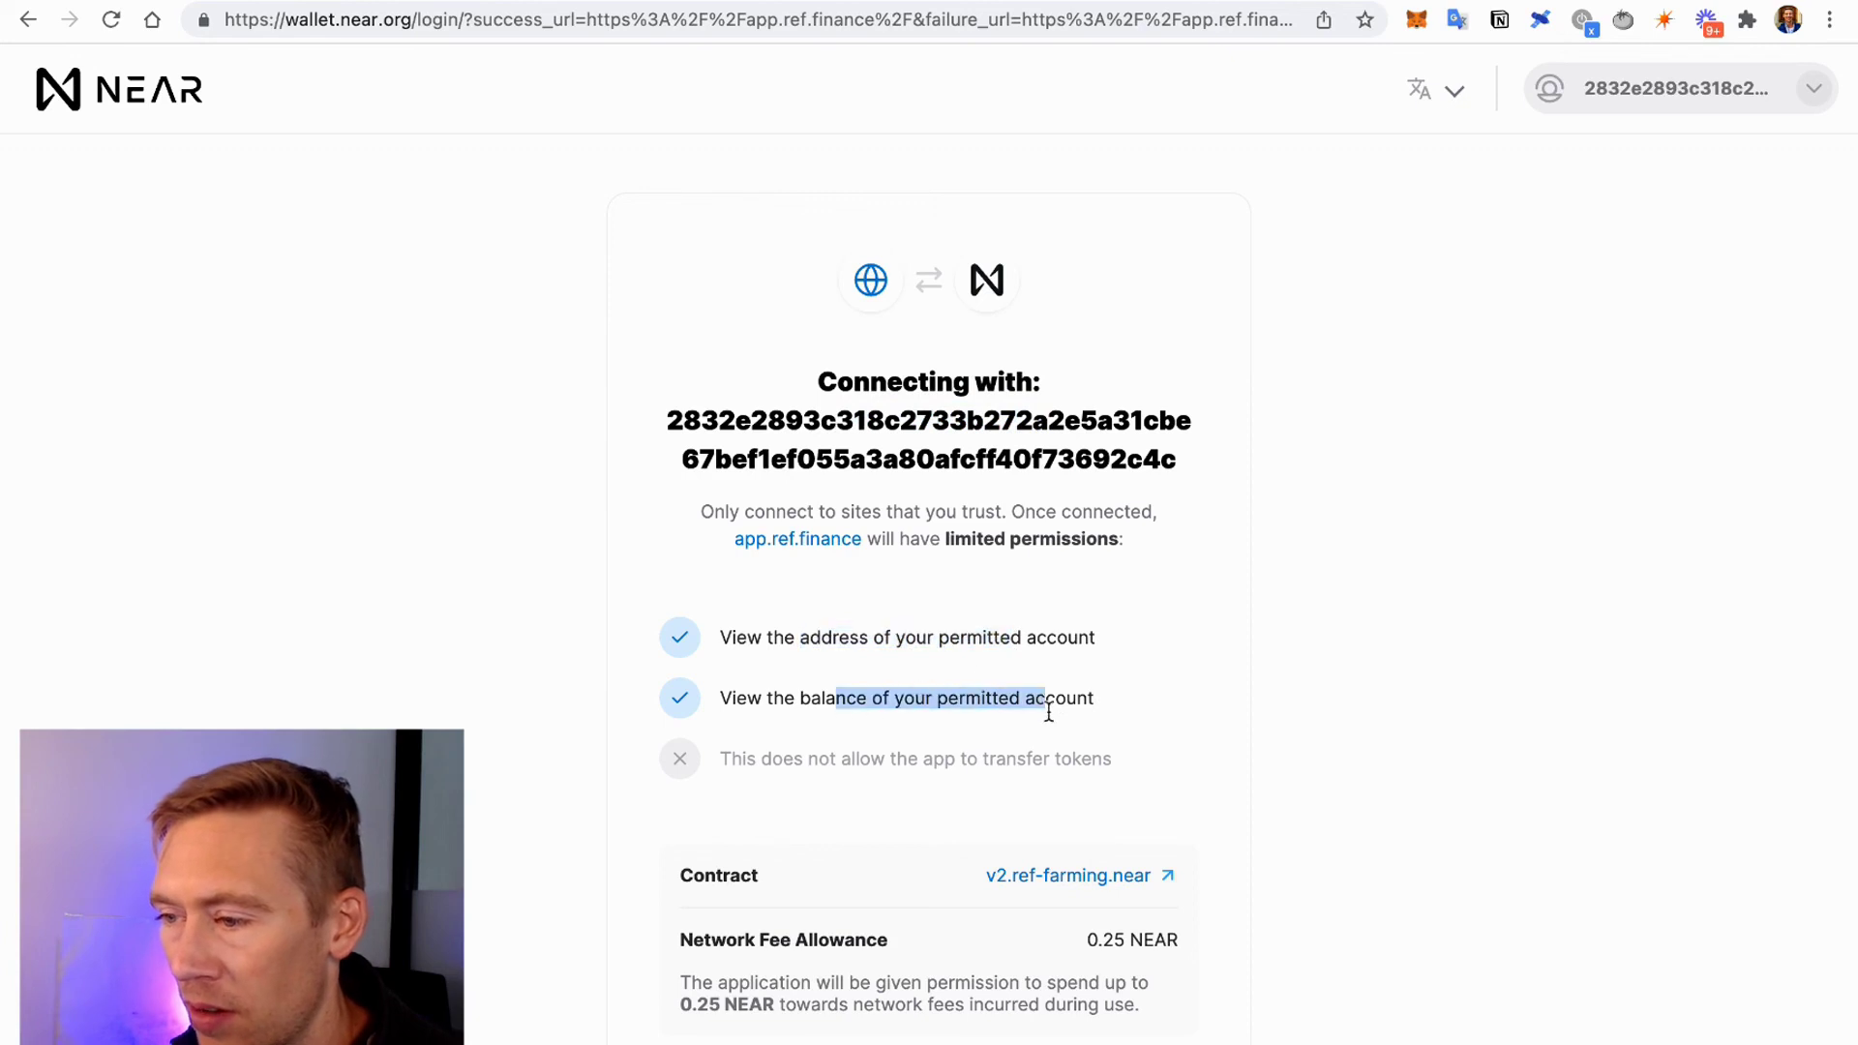
left_click(893, 774)
left_click_drag(883, 758, 982, 758)
scroll(981, 756, "down", 3)
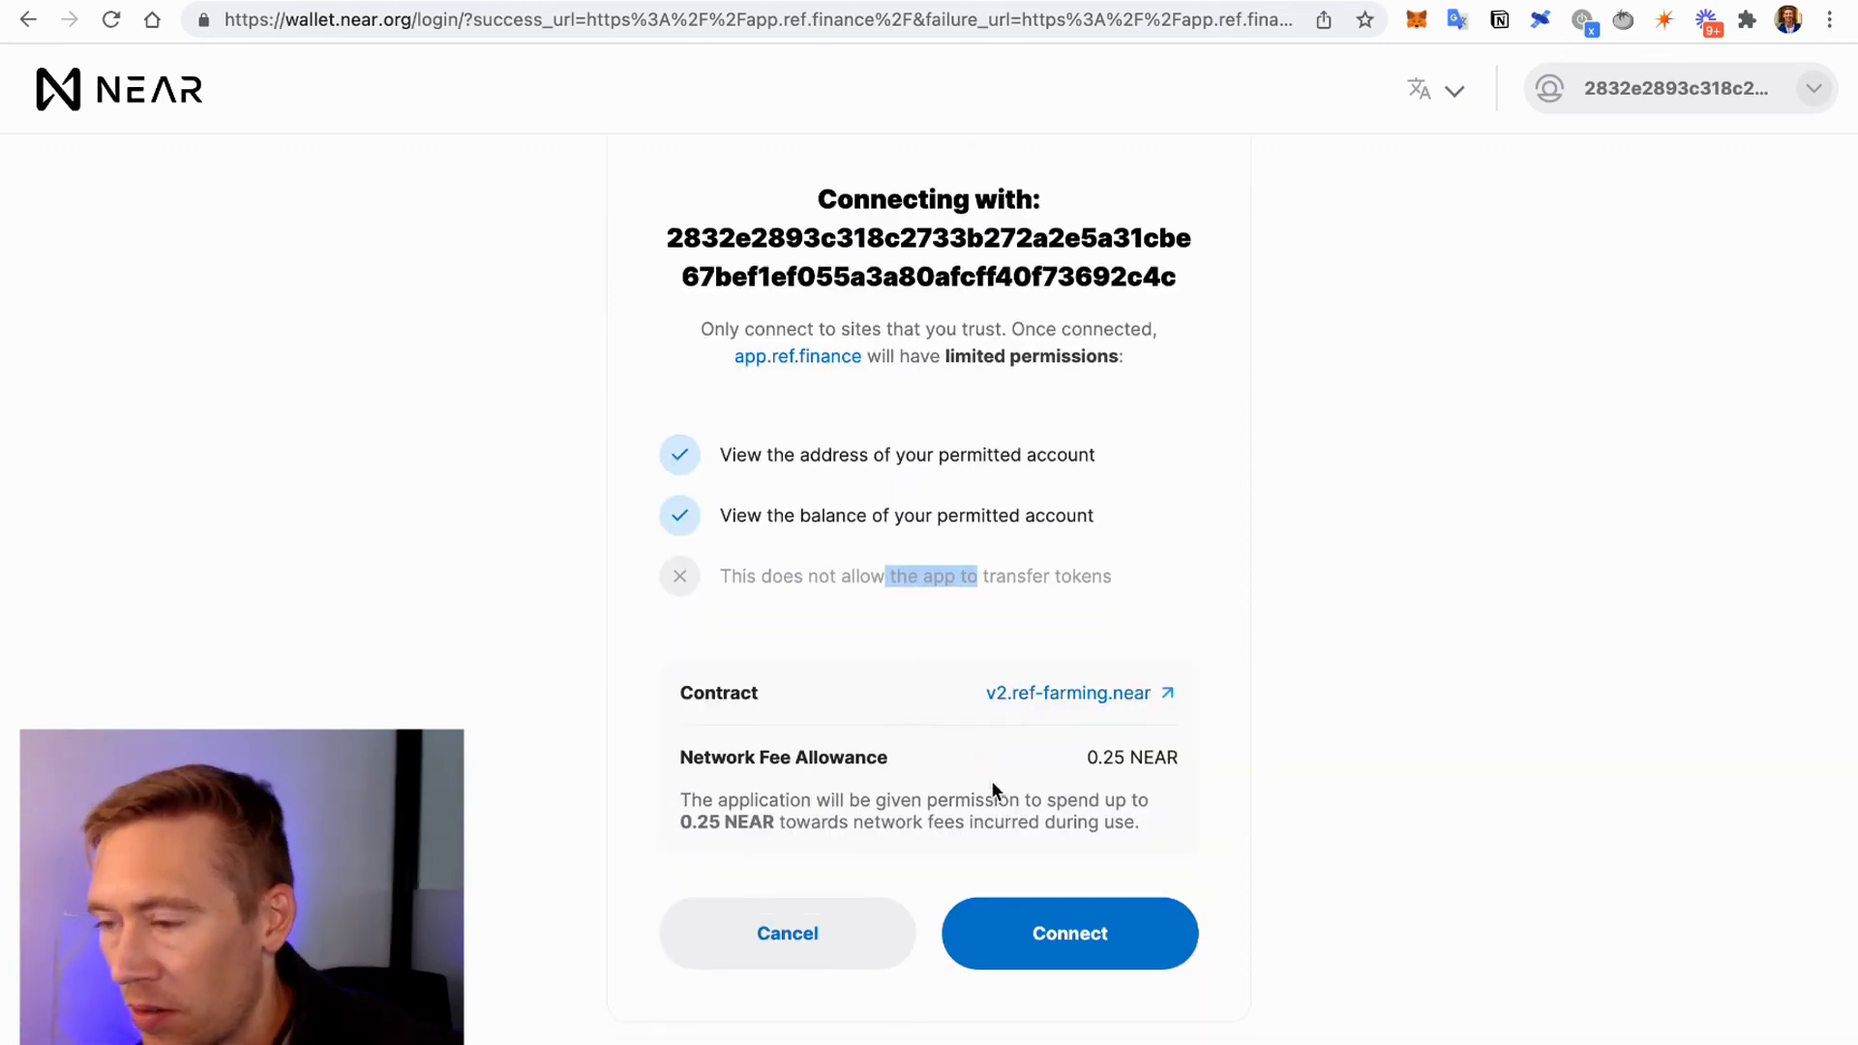
left_click(871, 801)
left_click_drag(813, 800, 1038, 803)
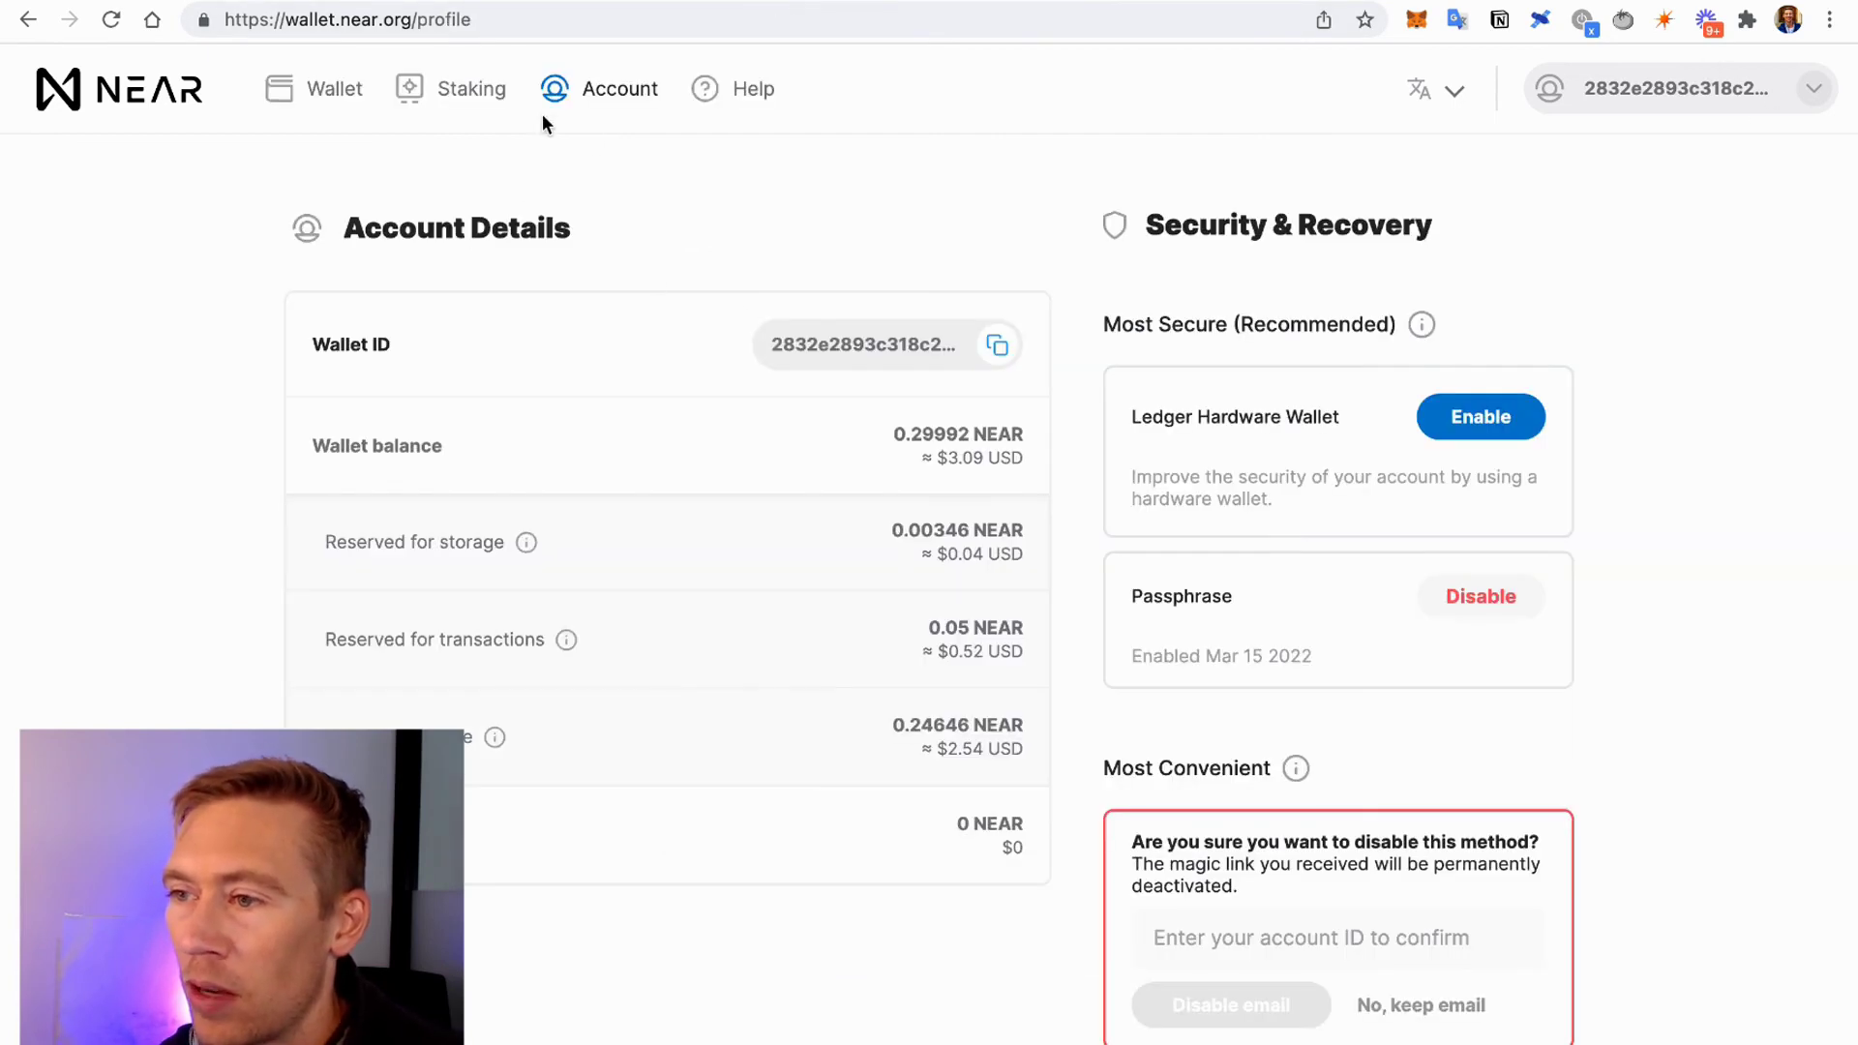
- Check the wallet balances, then approve connecting the account to app.ref.finance
left_click(323, 91)
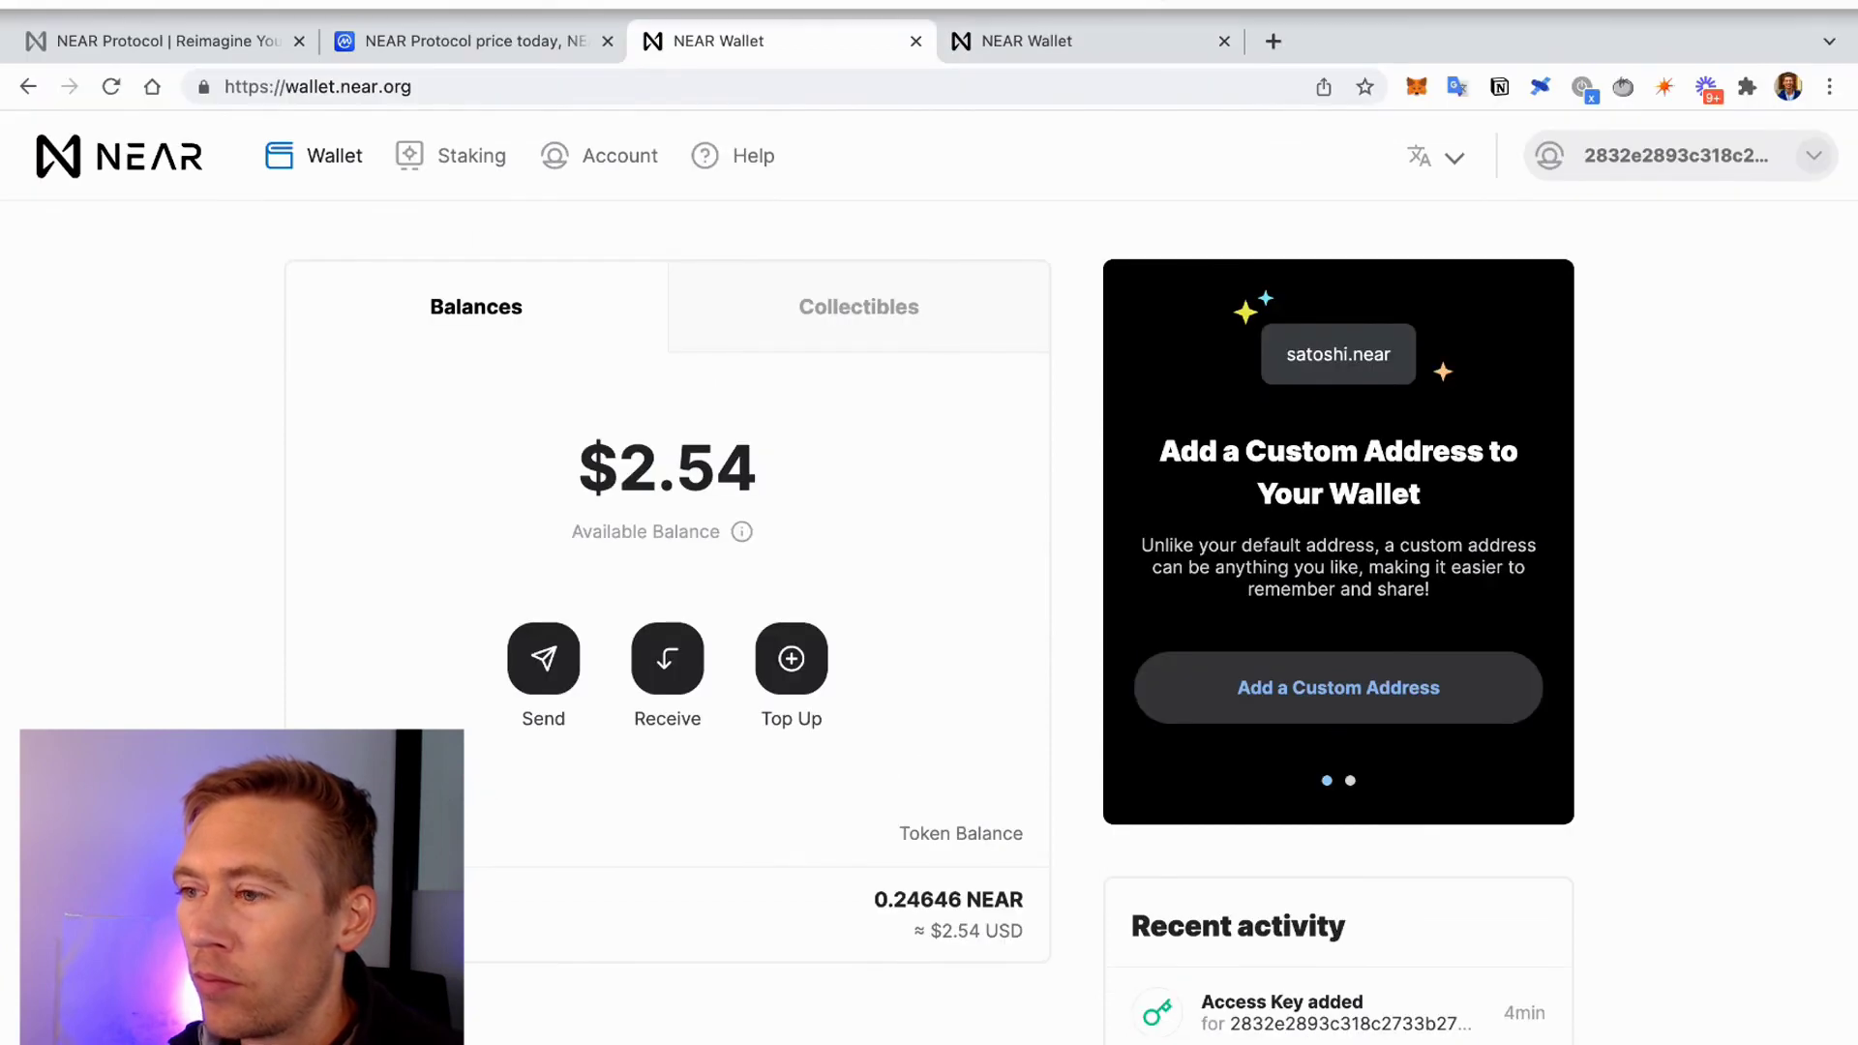
left_click(1132, 33)
left_click(1125, 937)
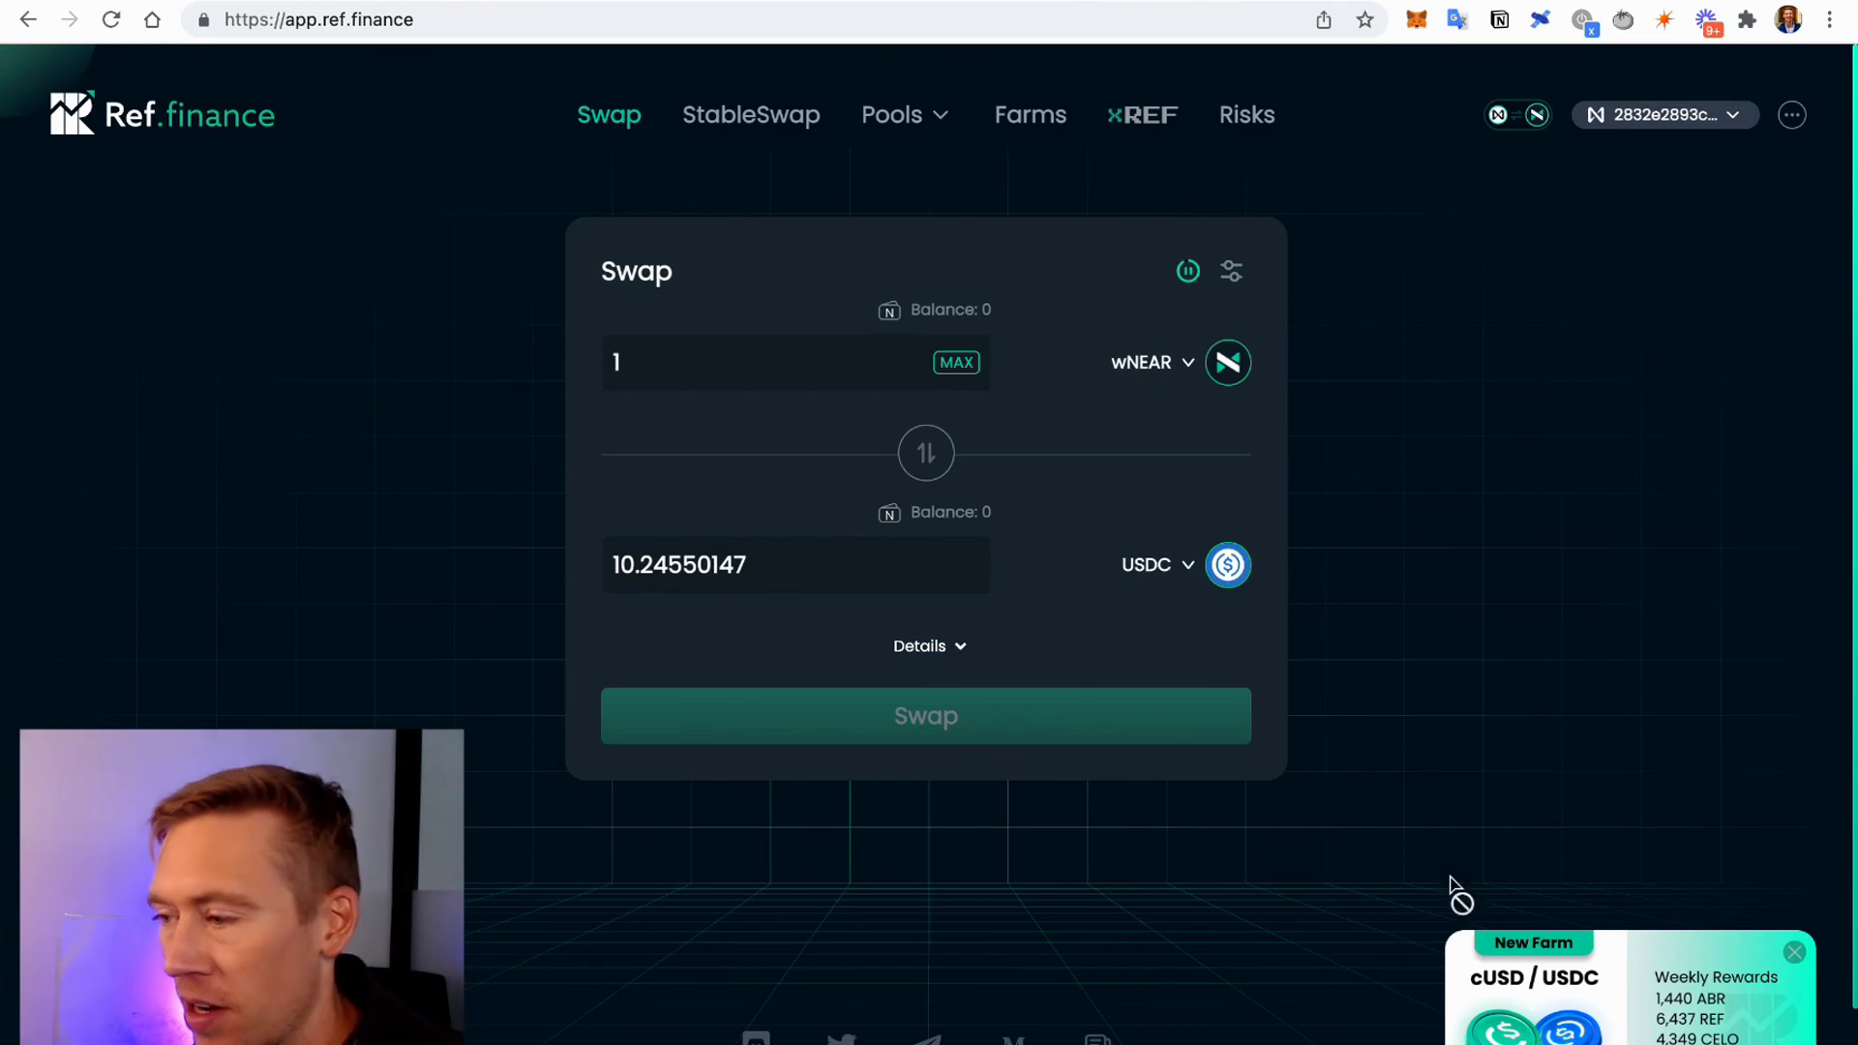
left_click(1798, 954)
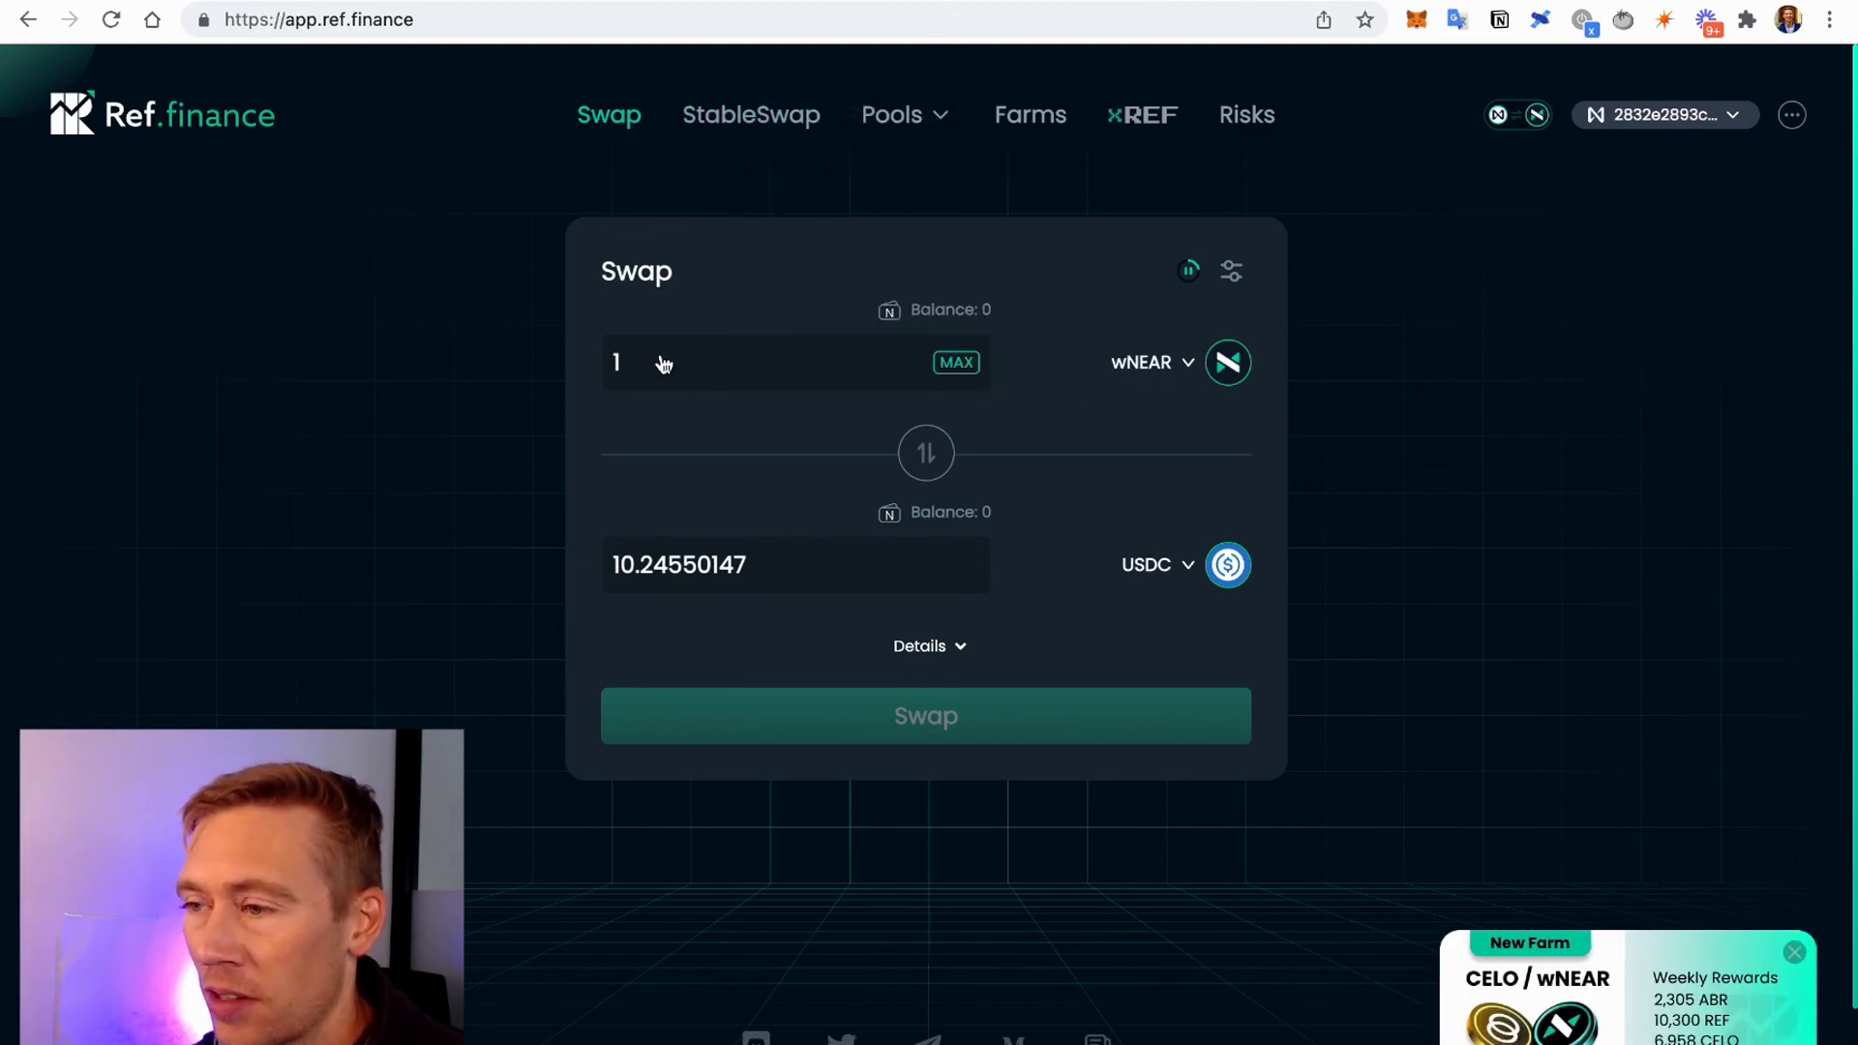
left_click(757, 117)
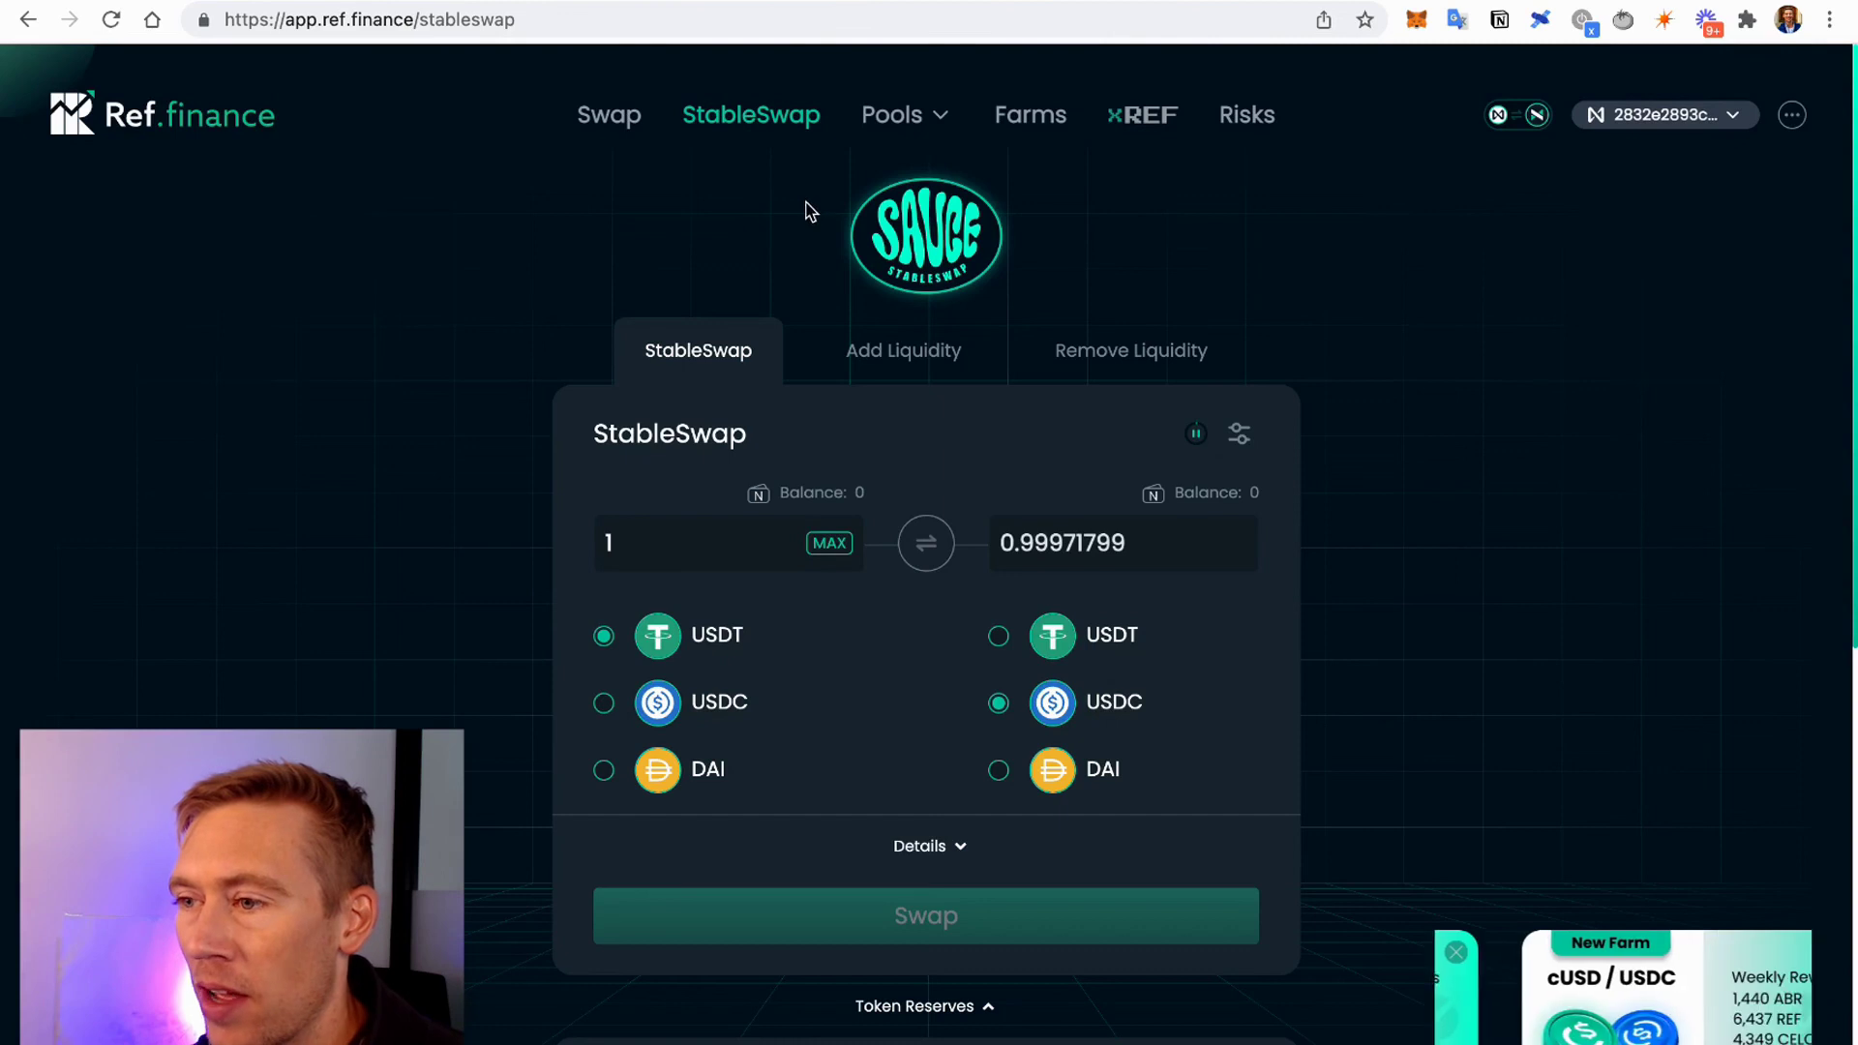
left_click(690, 545)
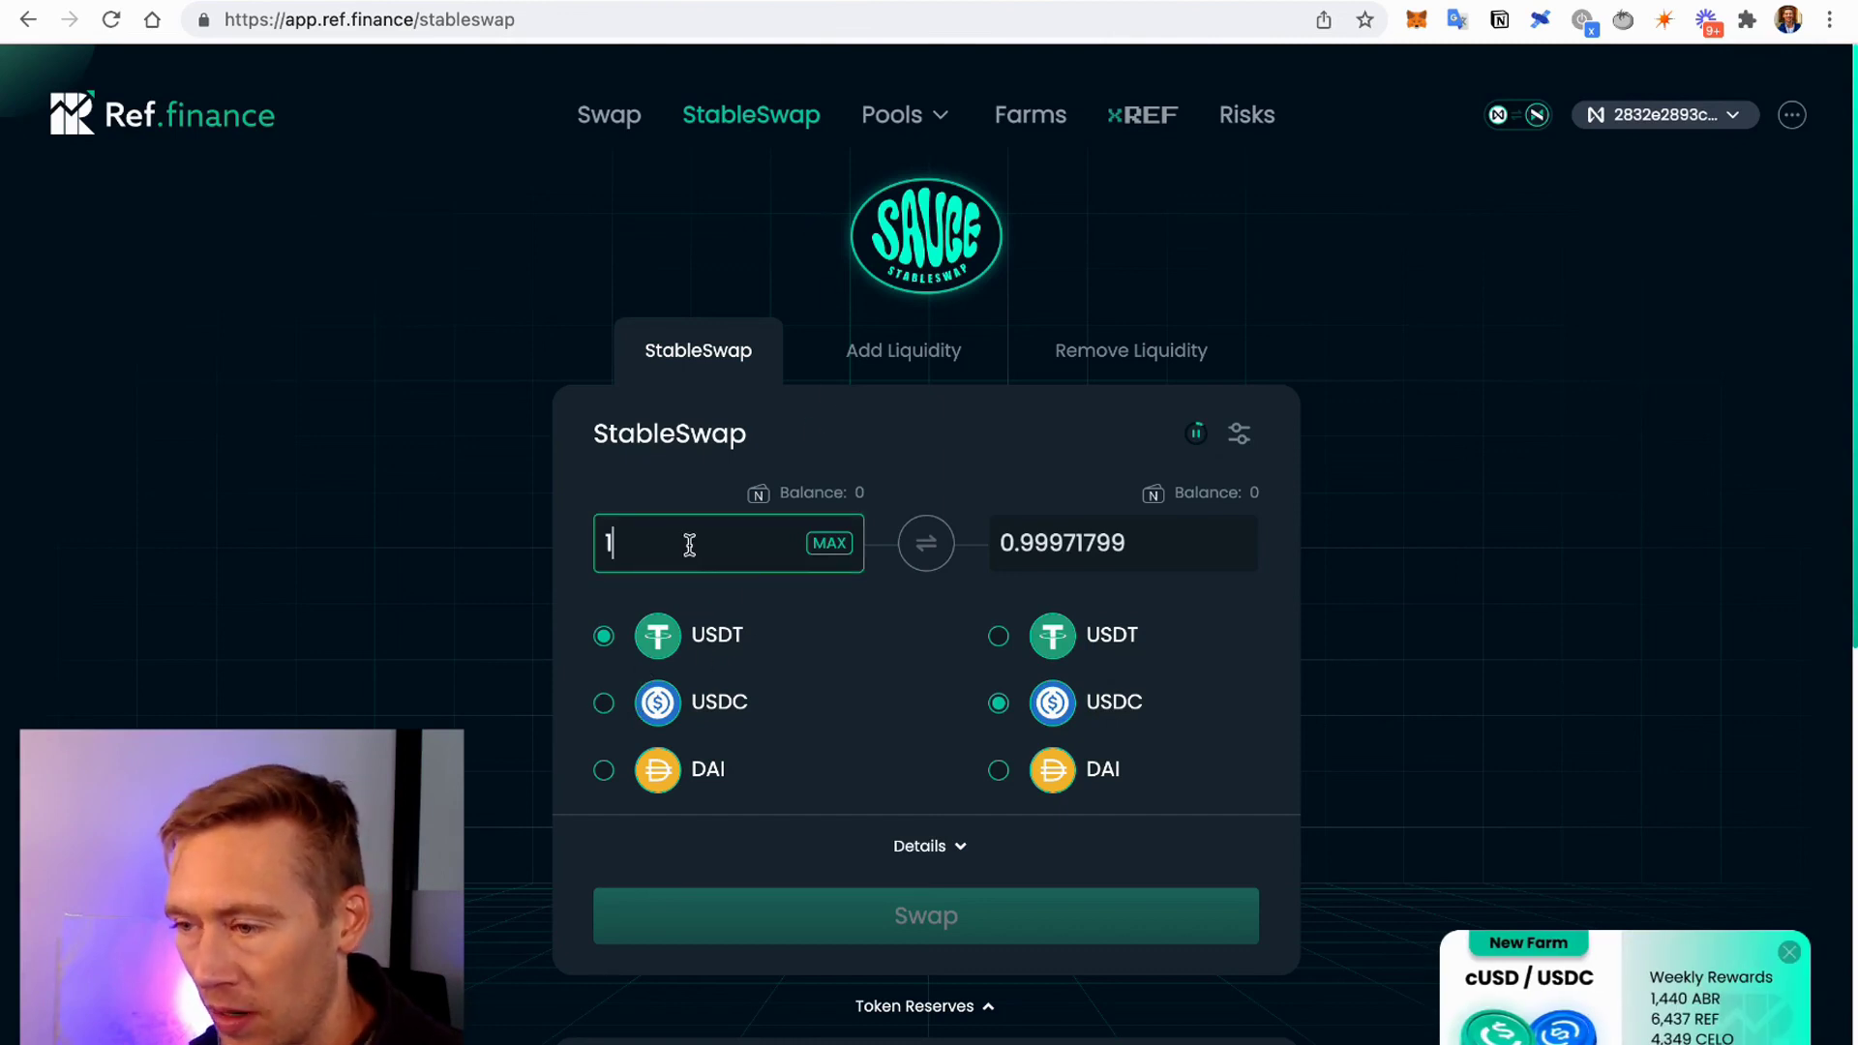
type("0000")
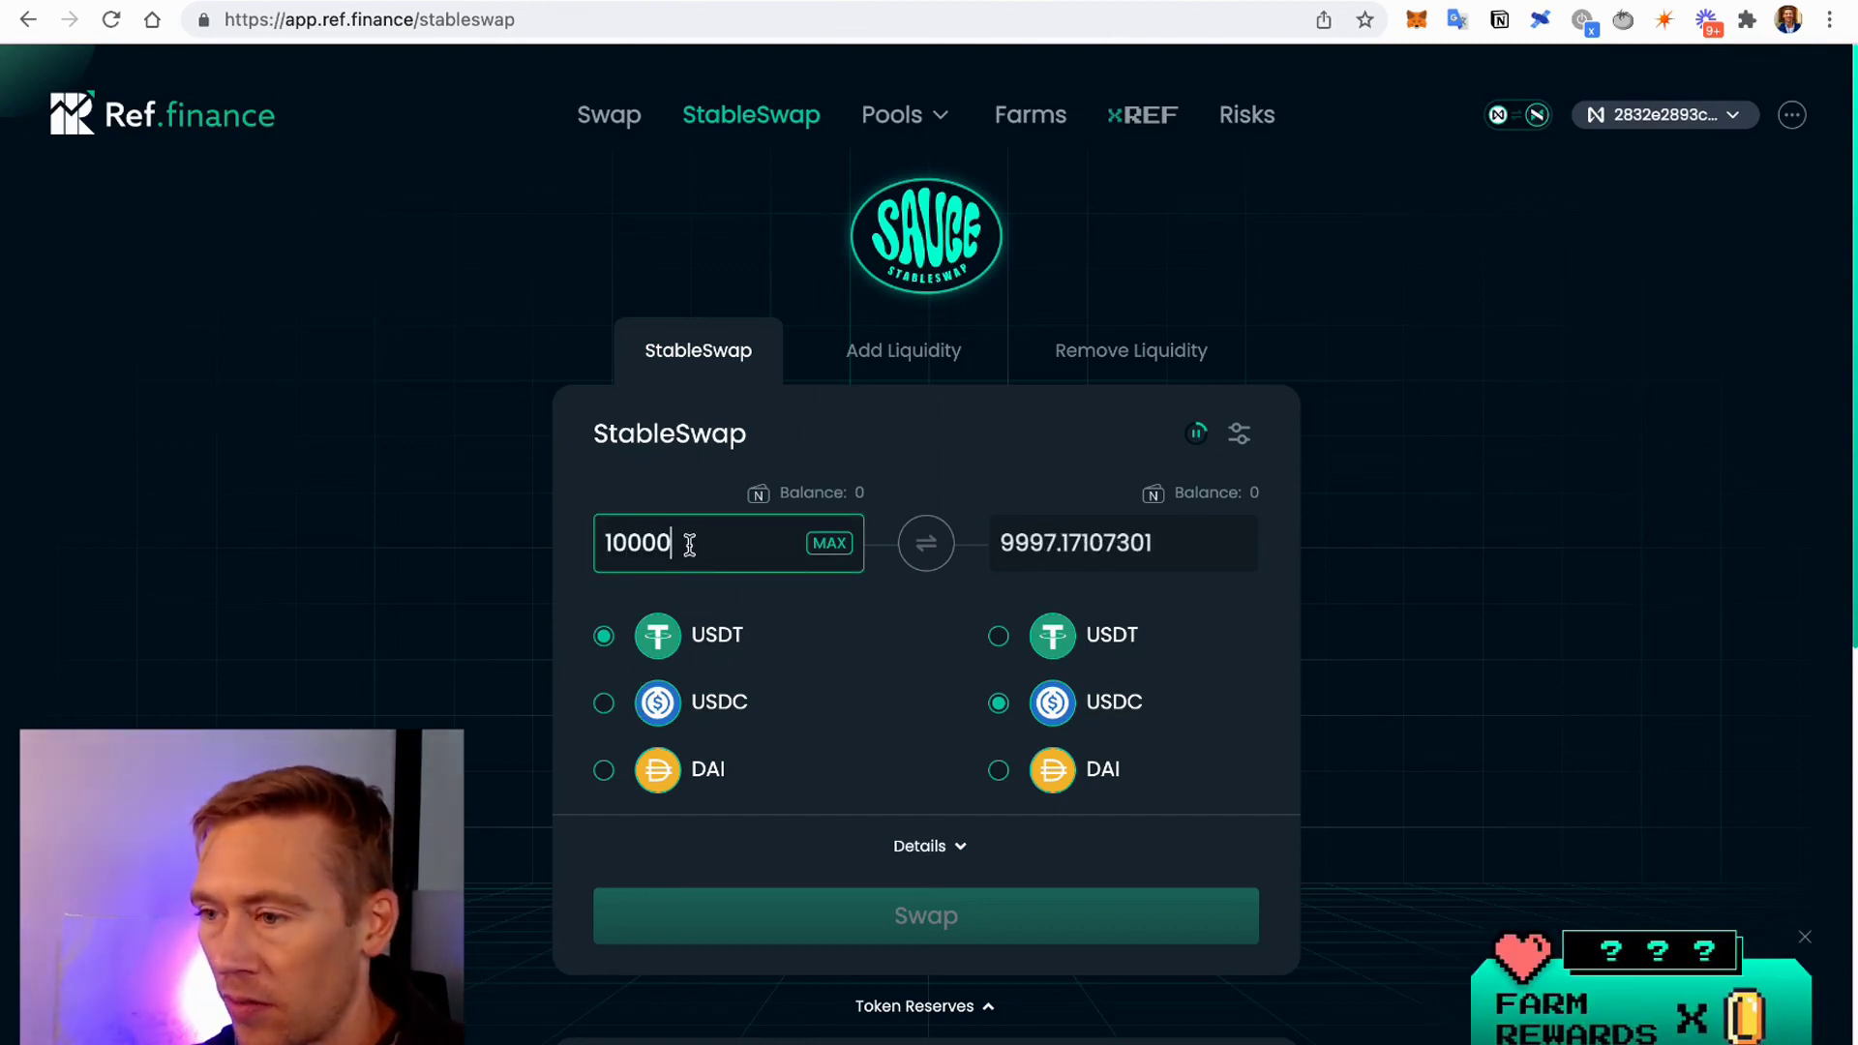
left_click(1002, 636)
left_click(1001, 770)
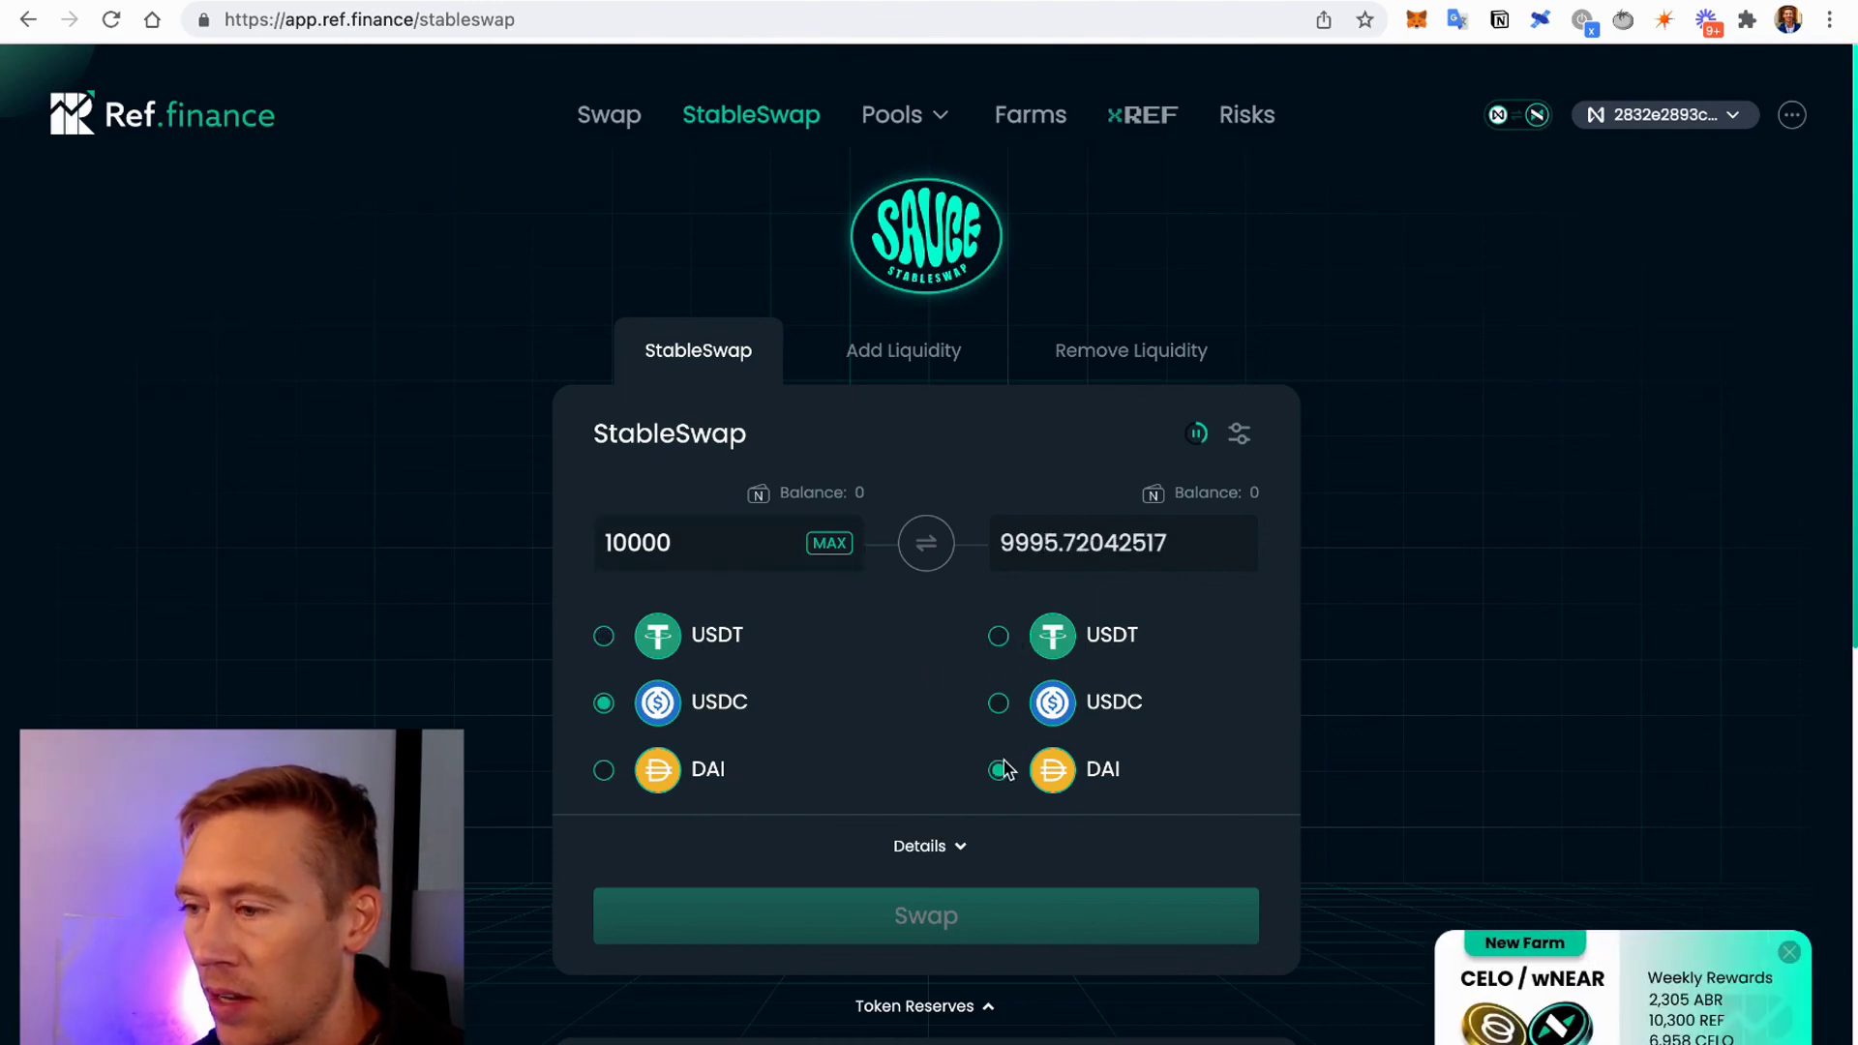
left_click(999, 640)
left_click(1001, 704)
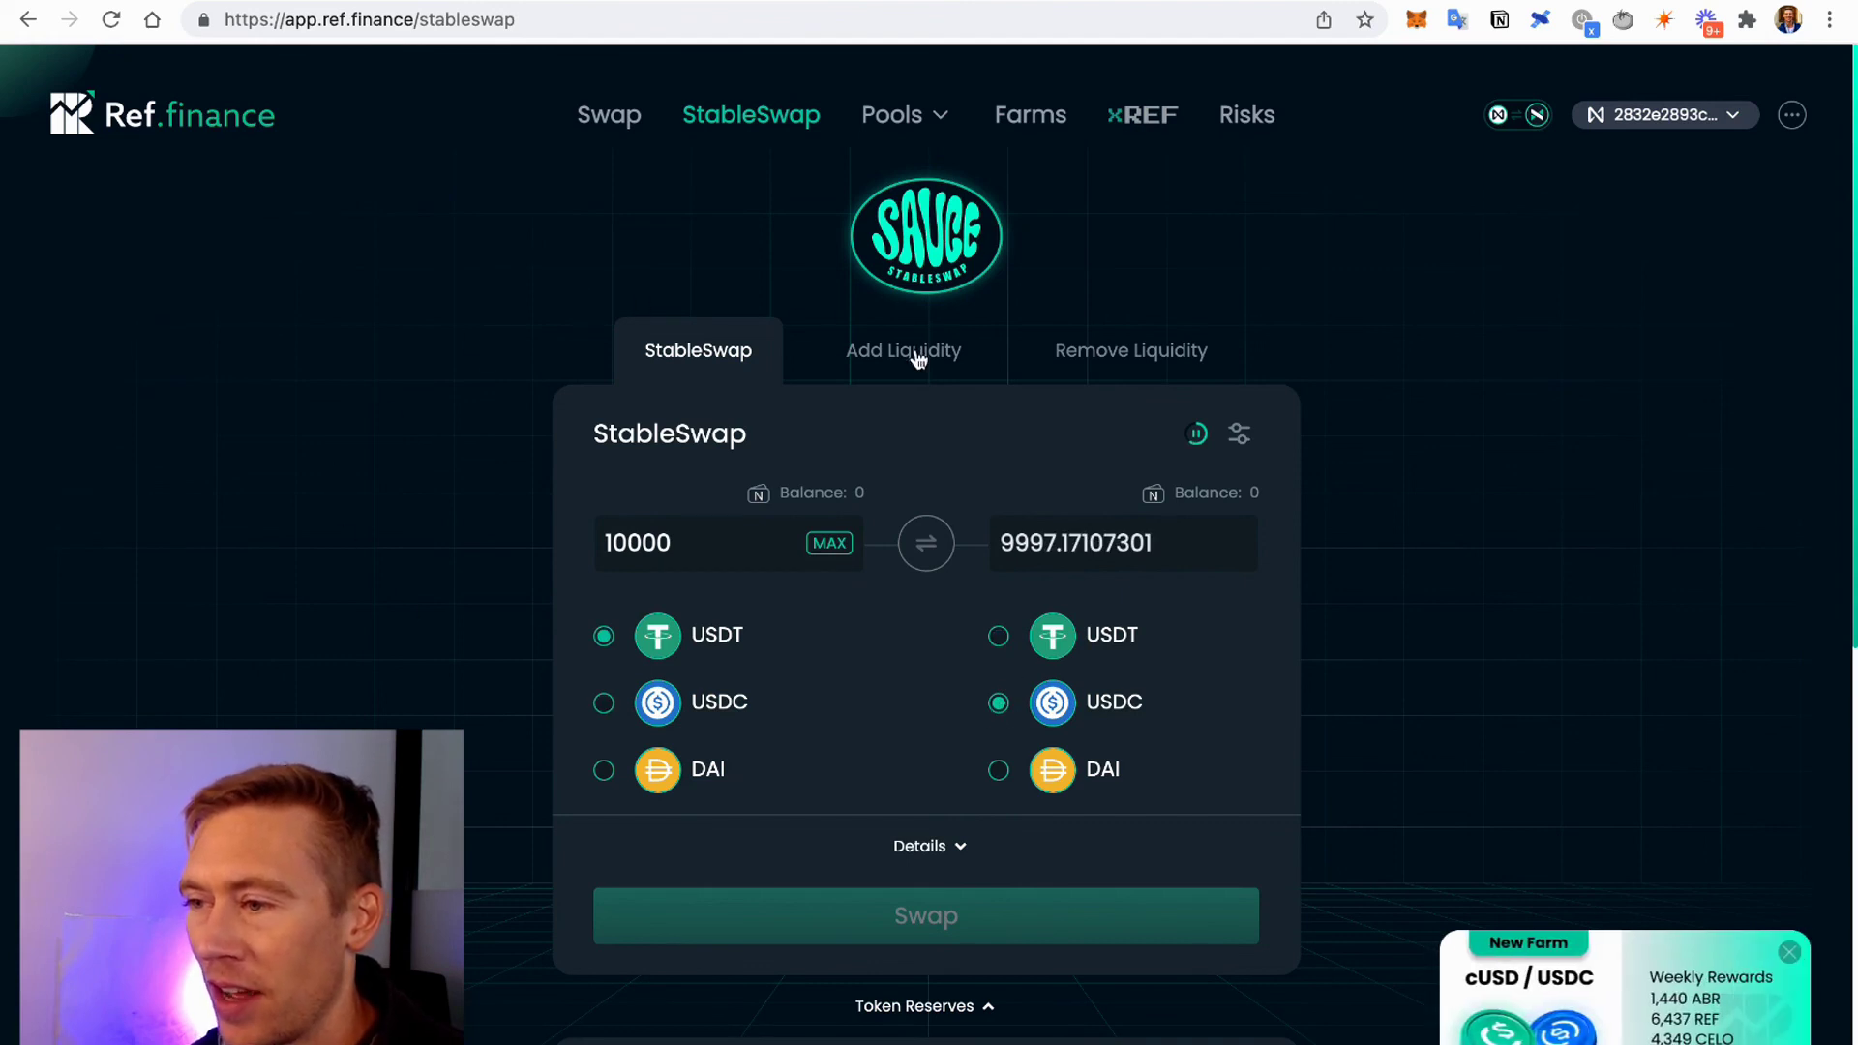
left_click(632, 115)
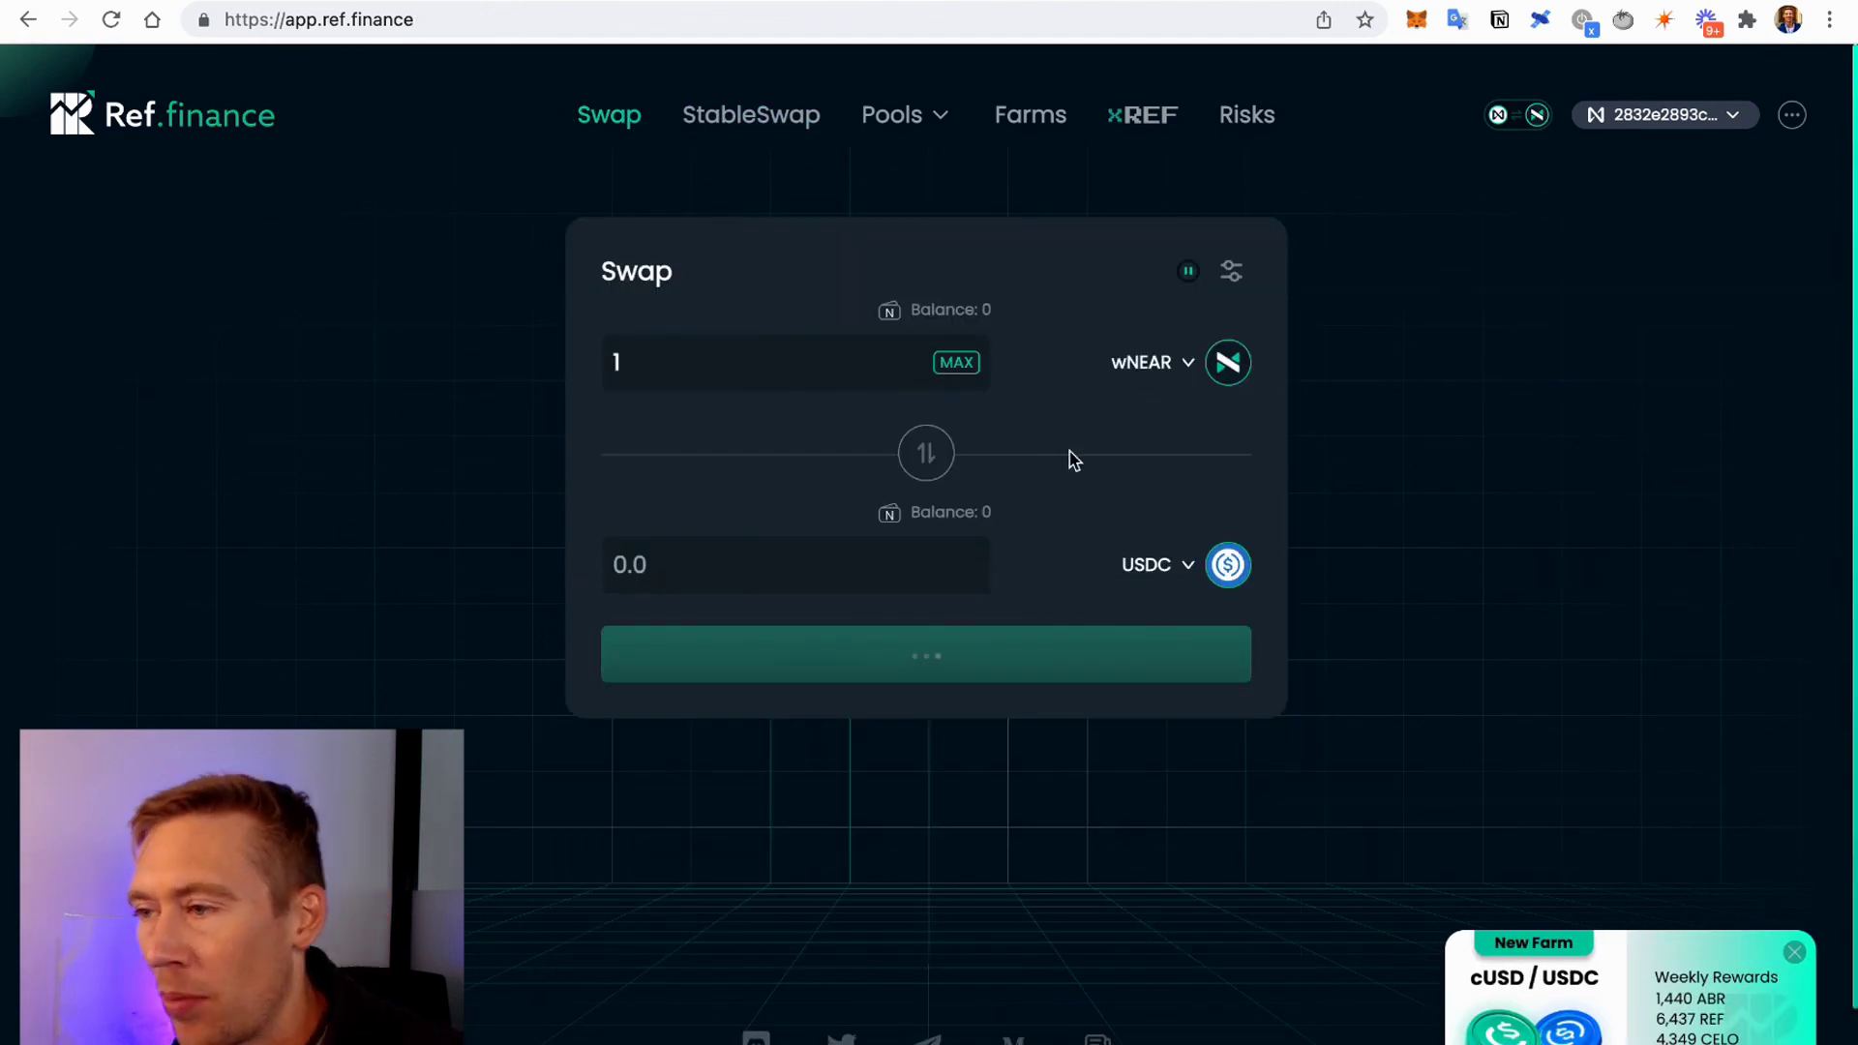
left_click(1210, 370)
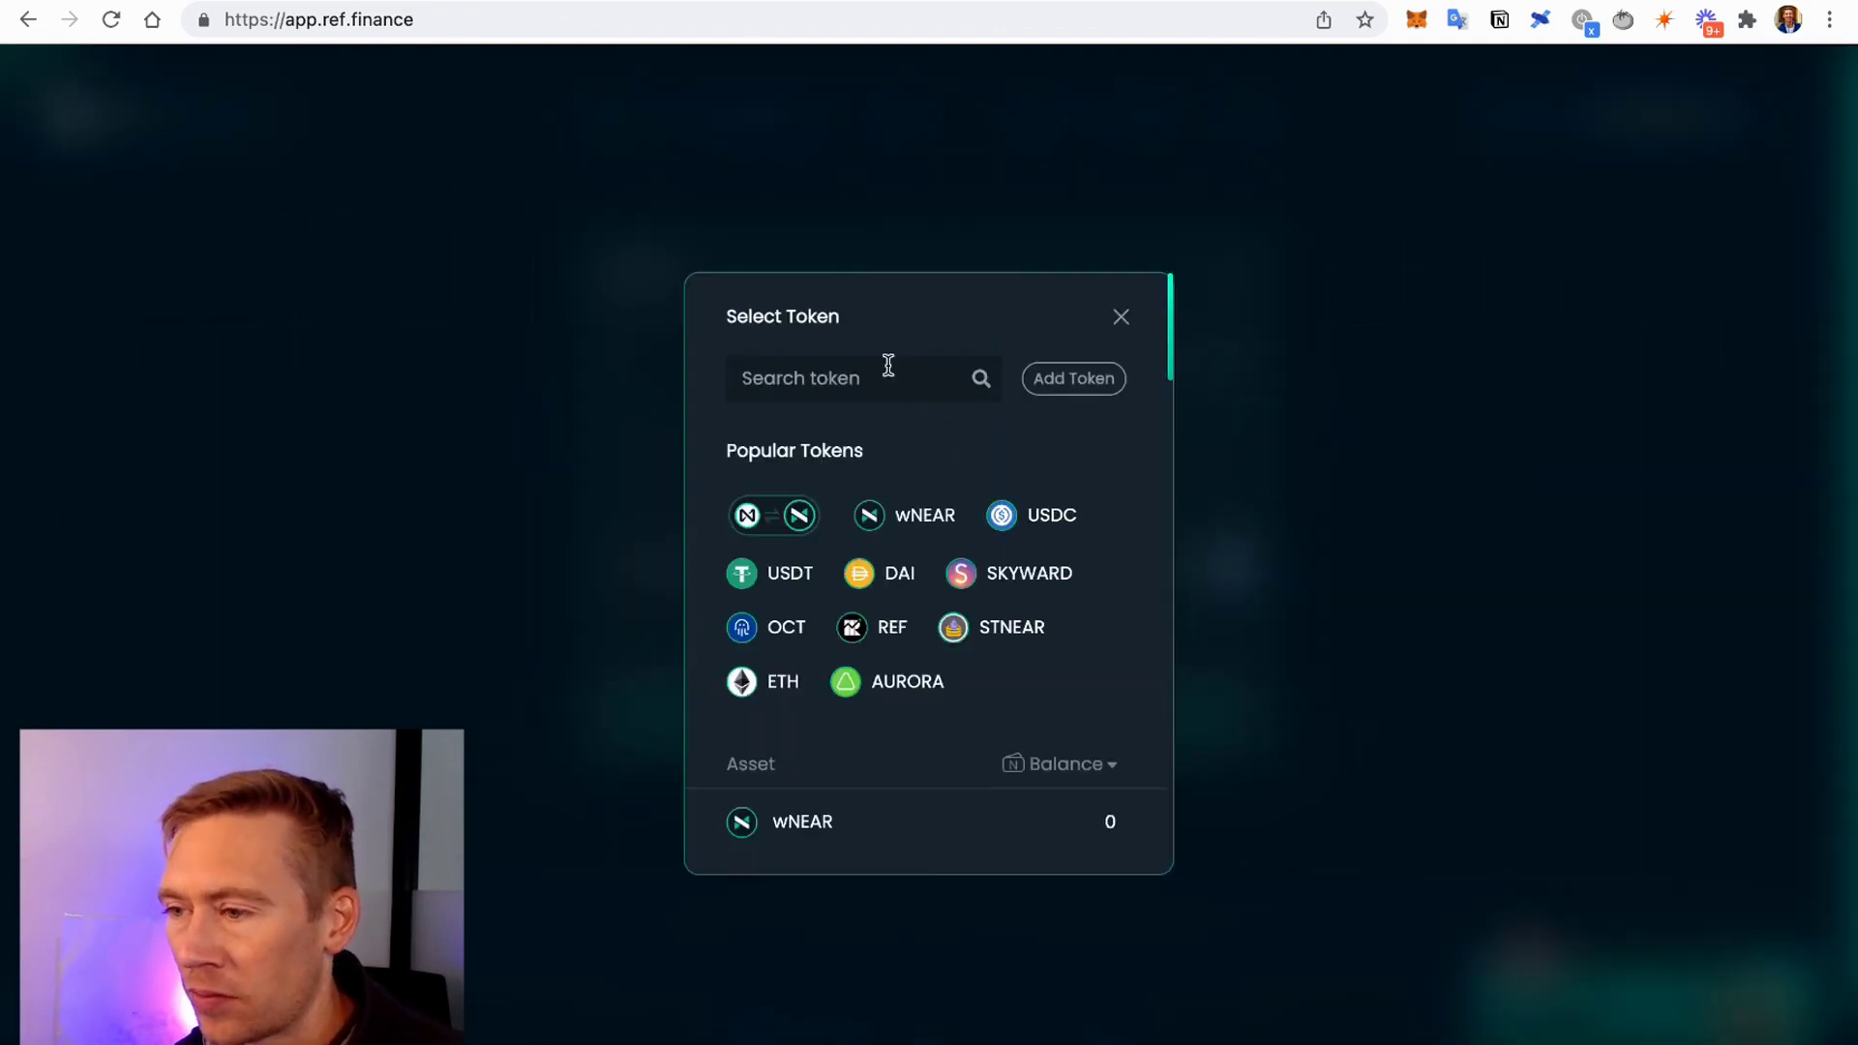
left_click(780, 523)
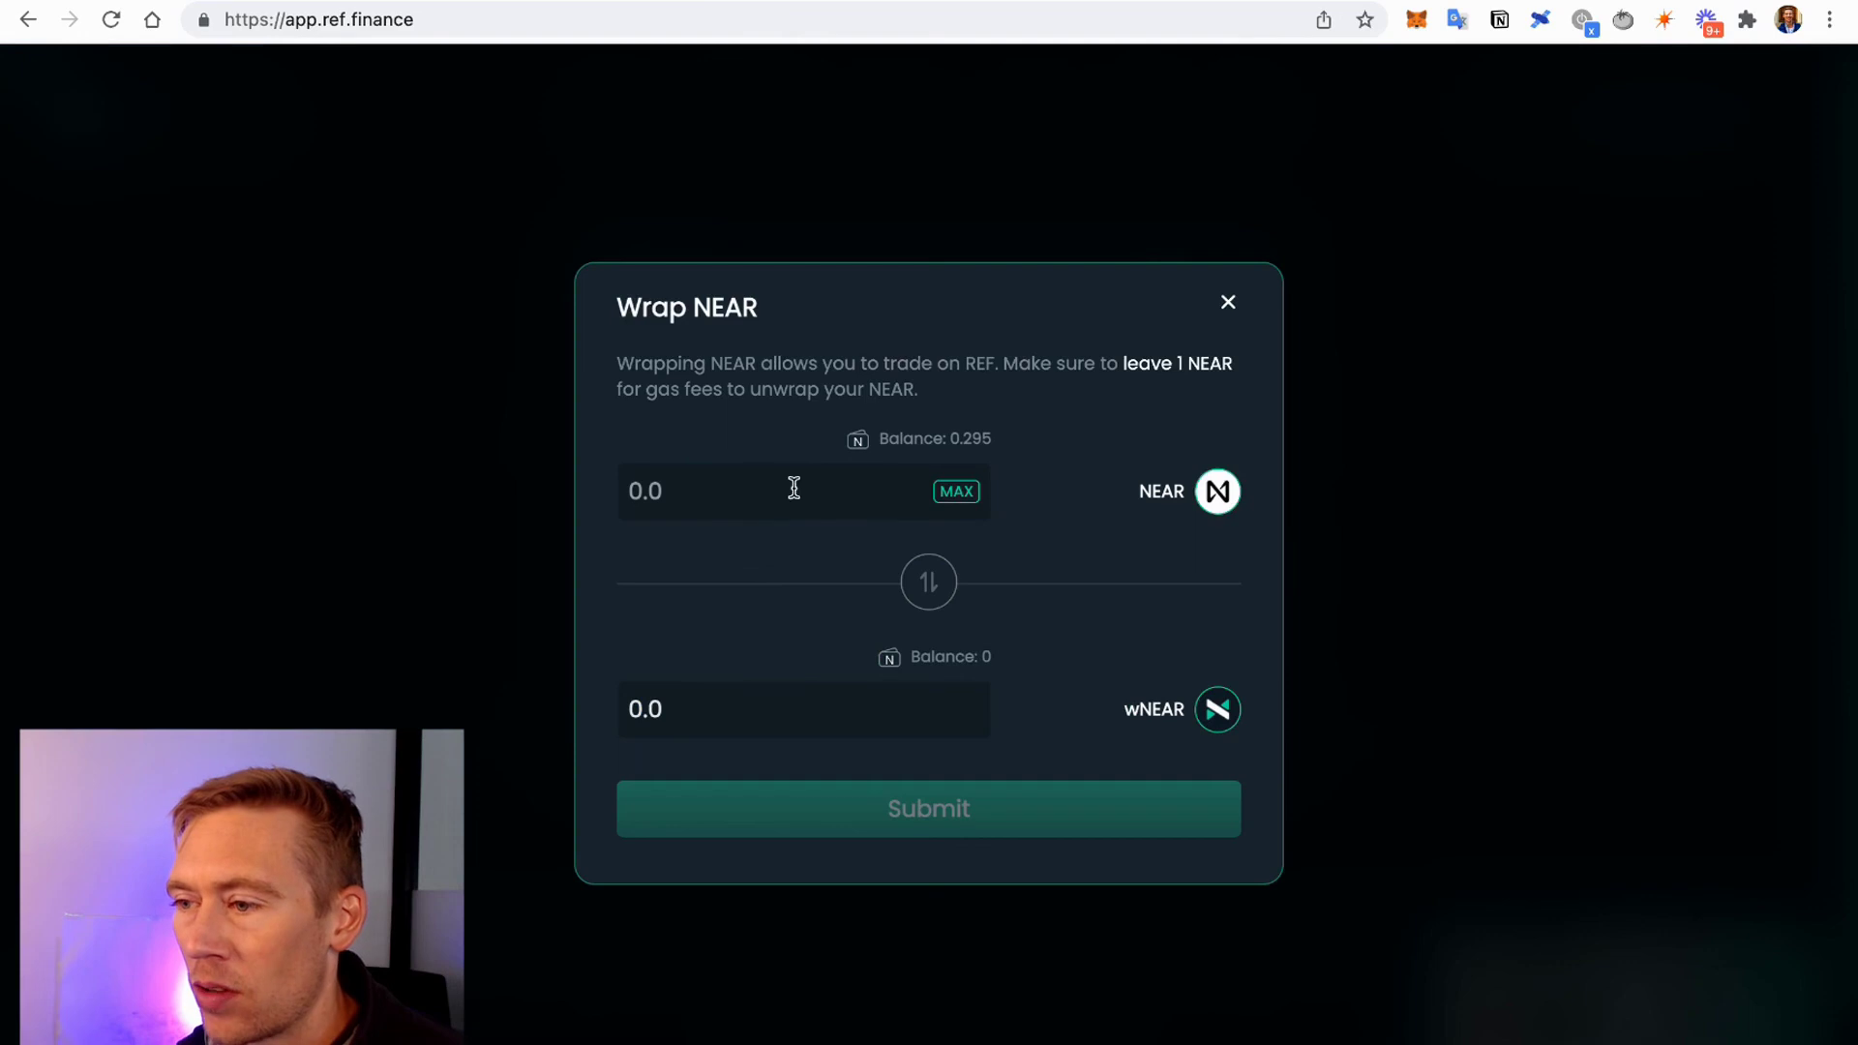
left_click(895, 482)
left_click(968, 498)
left_click_drag(973, 502, 957, 497)
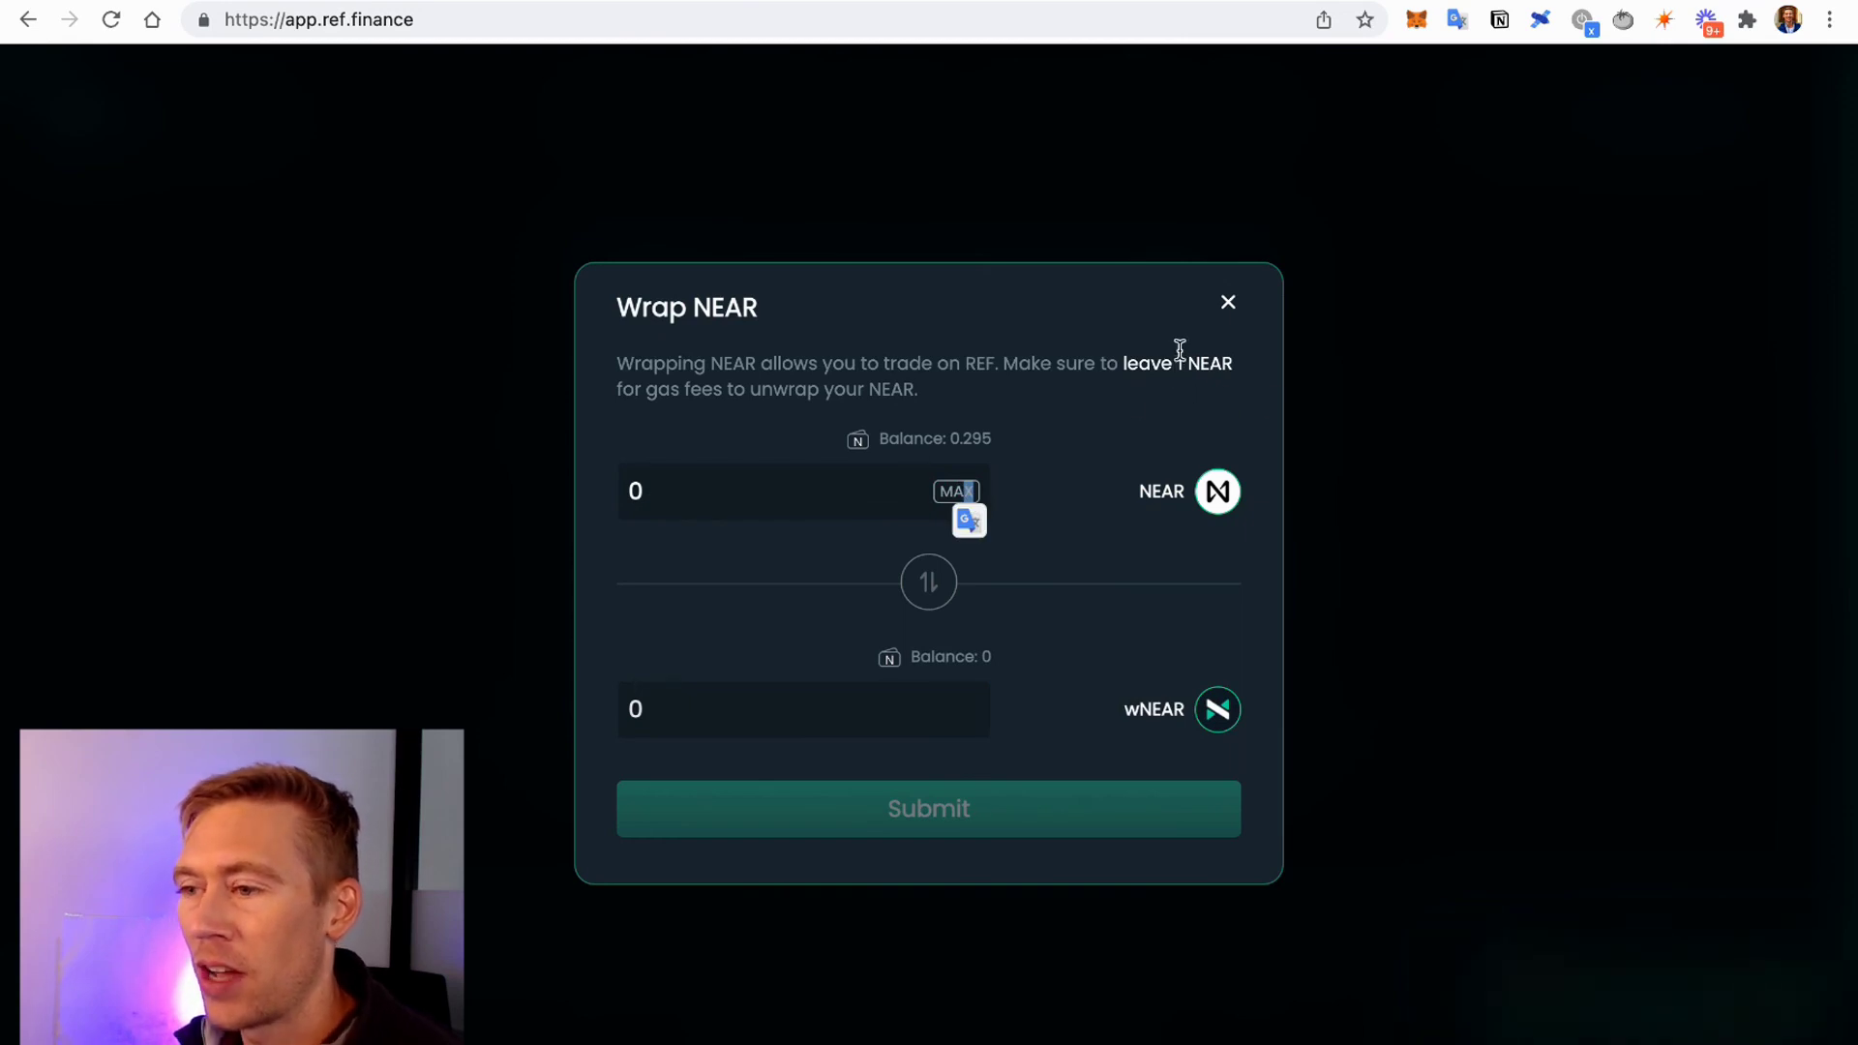
left_click(1223, 312)
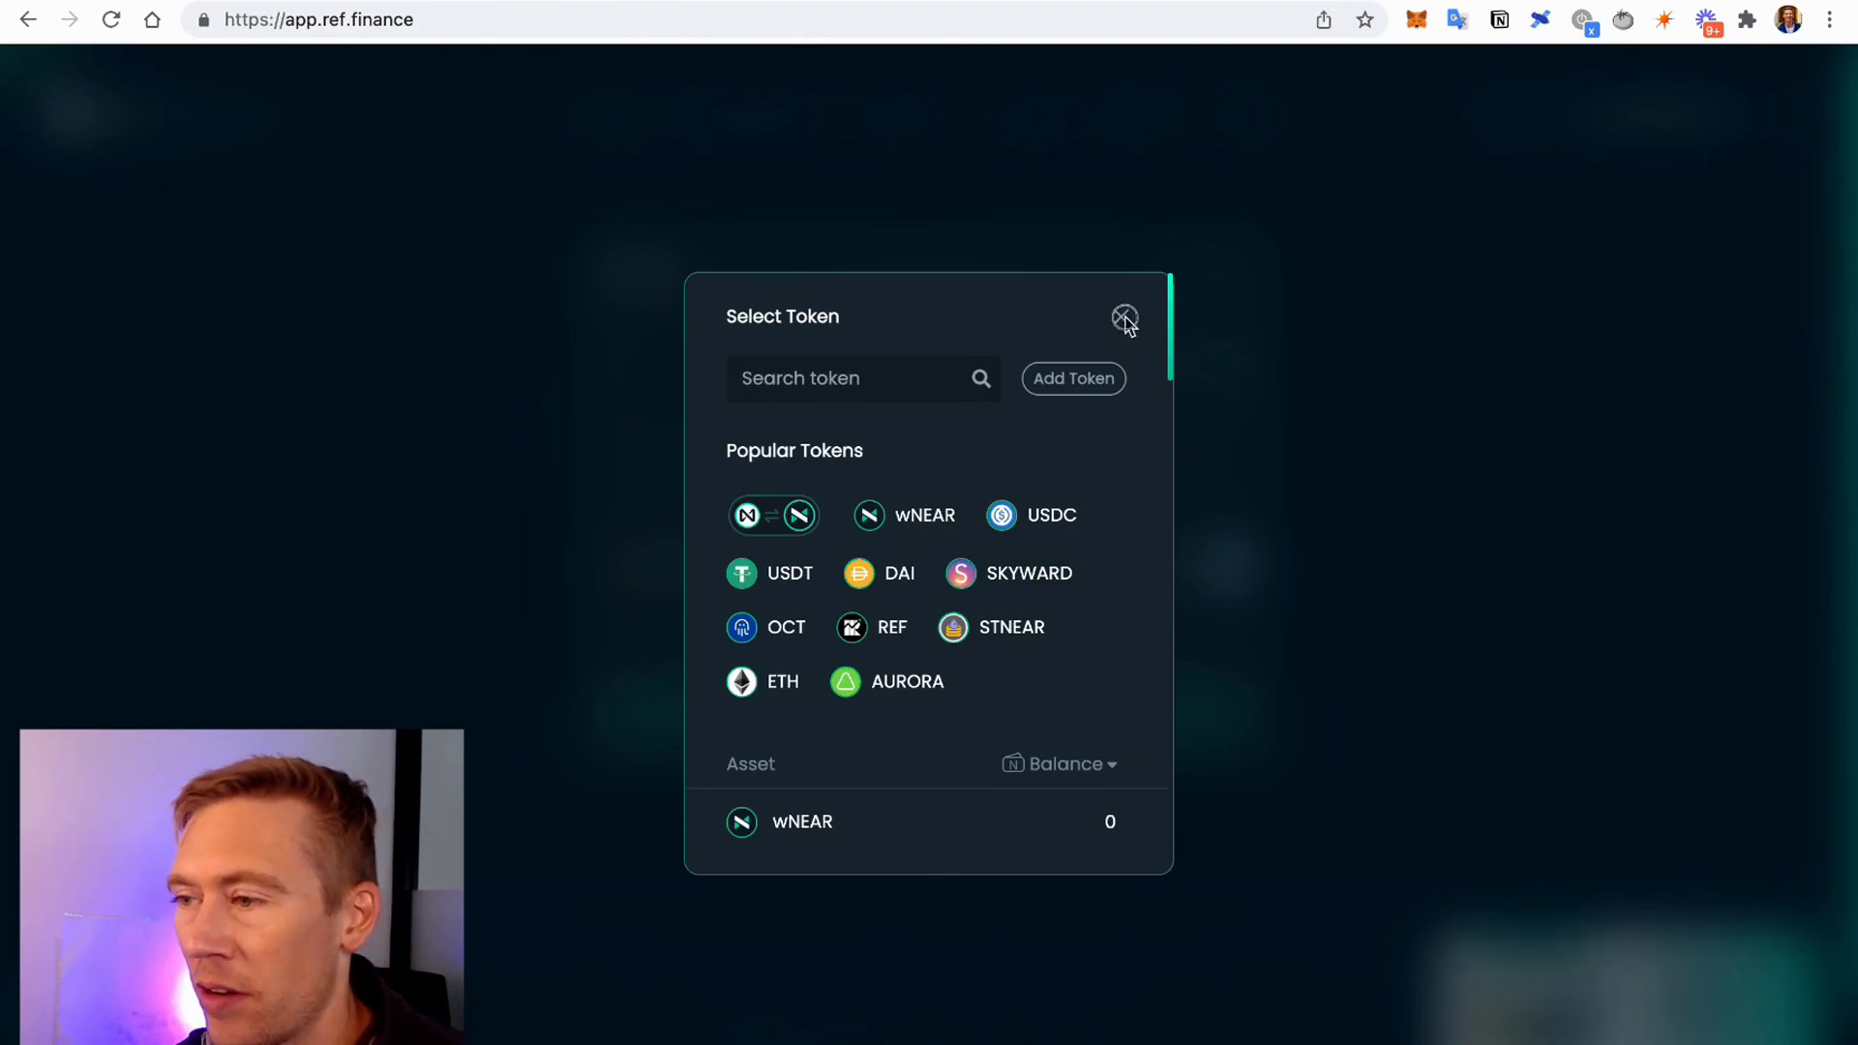
left_click(1128, 320)
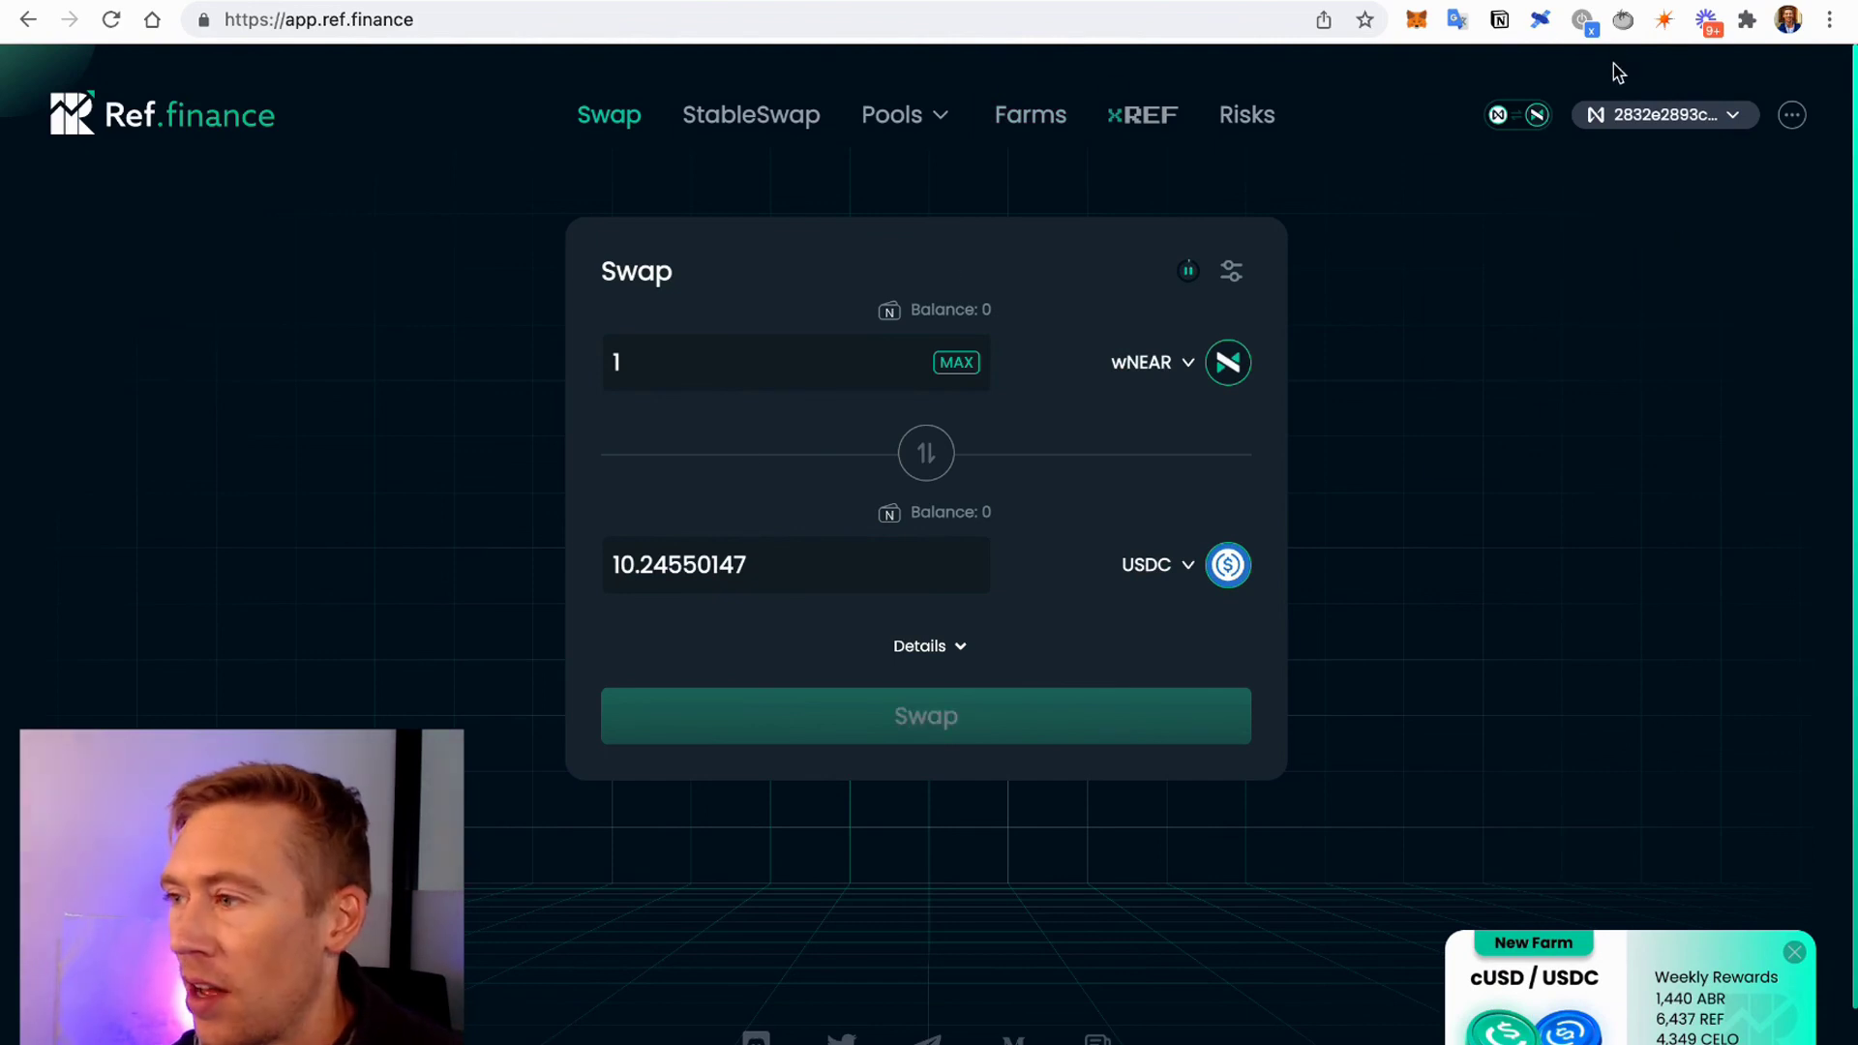
left_click(1532, 117)
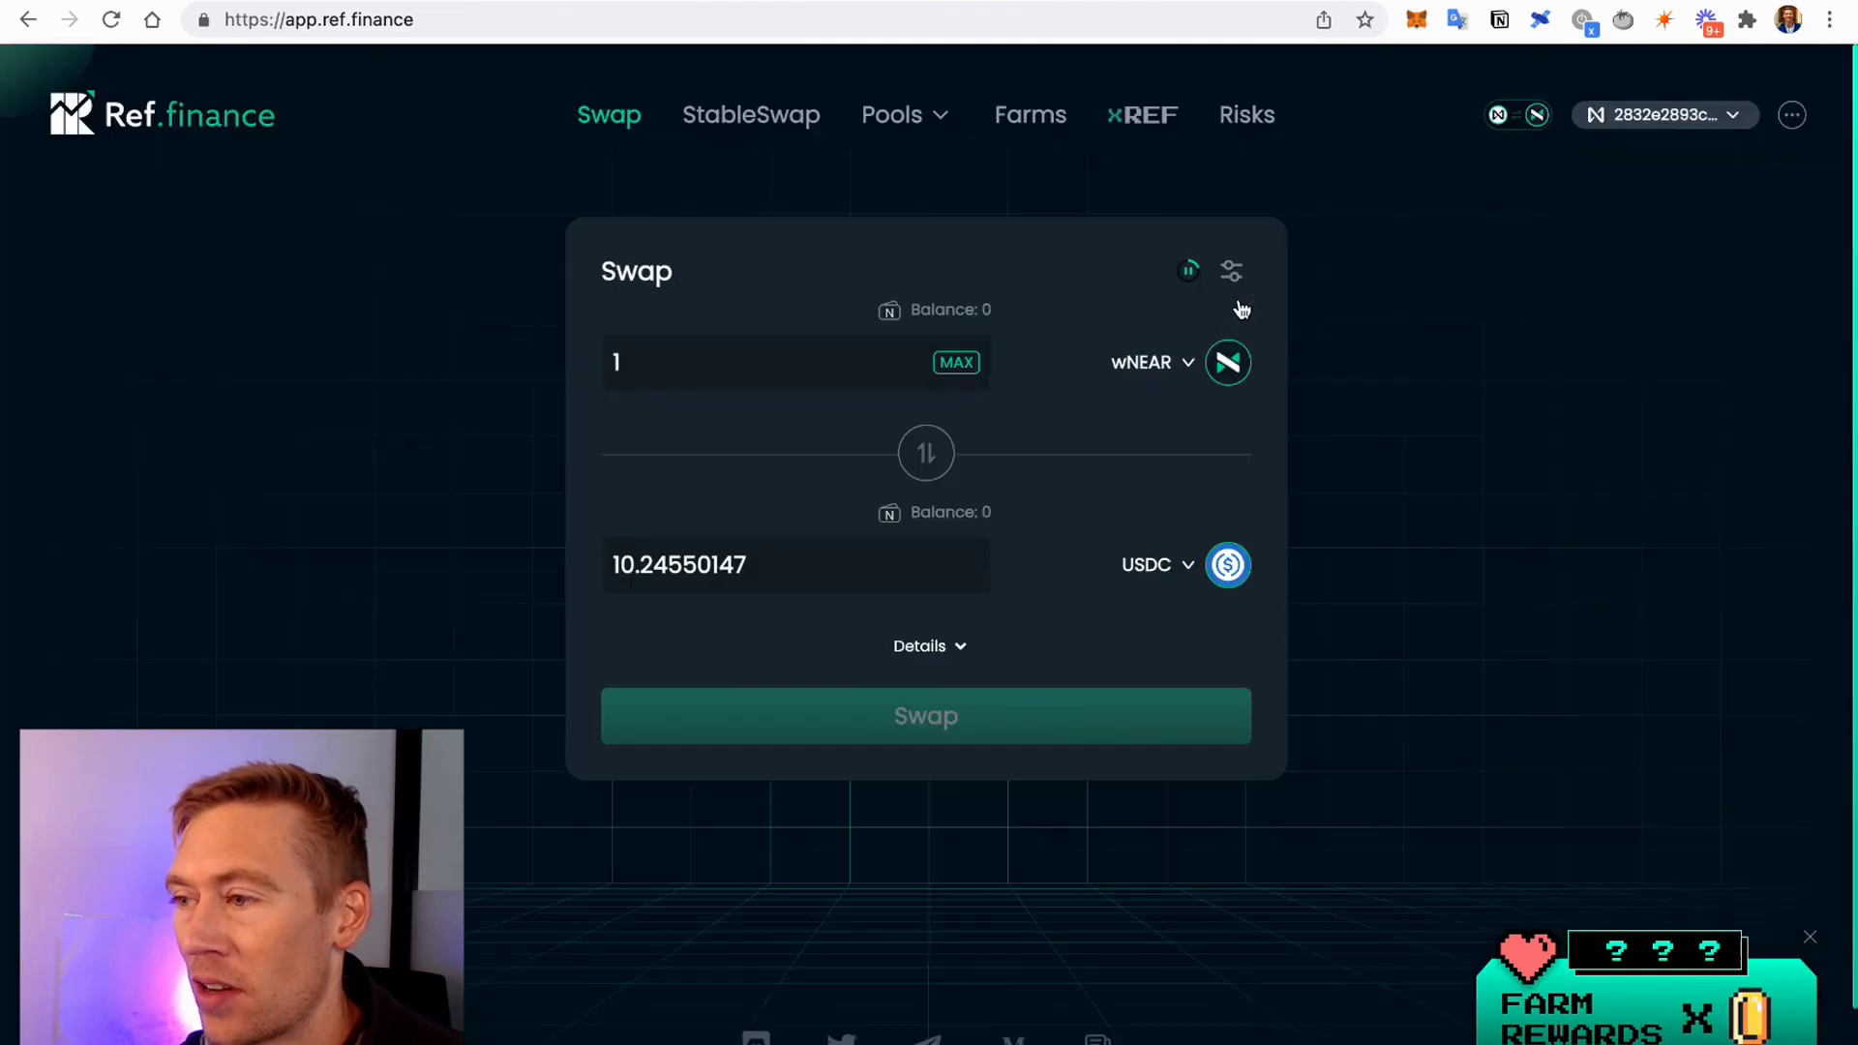
left_click(1232, 303)
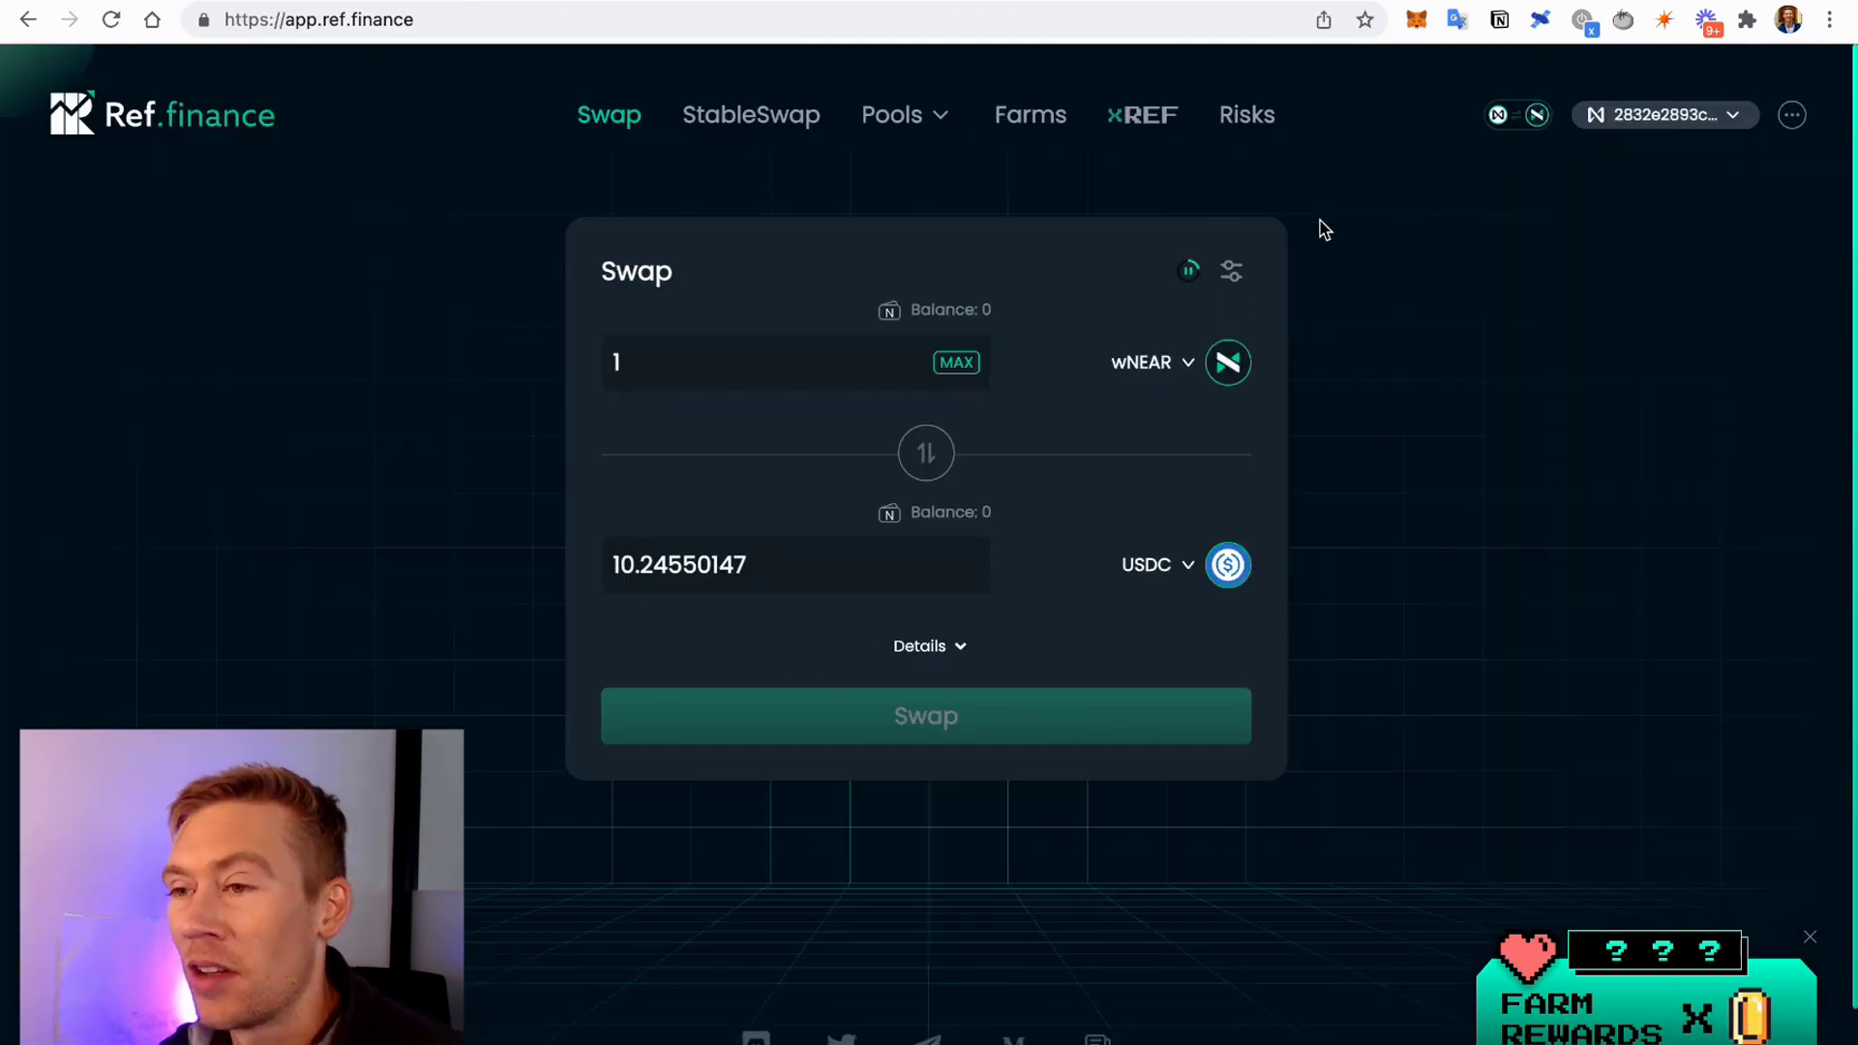